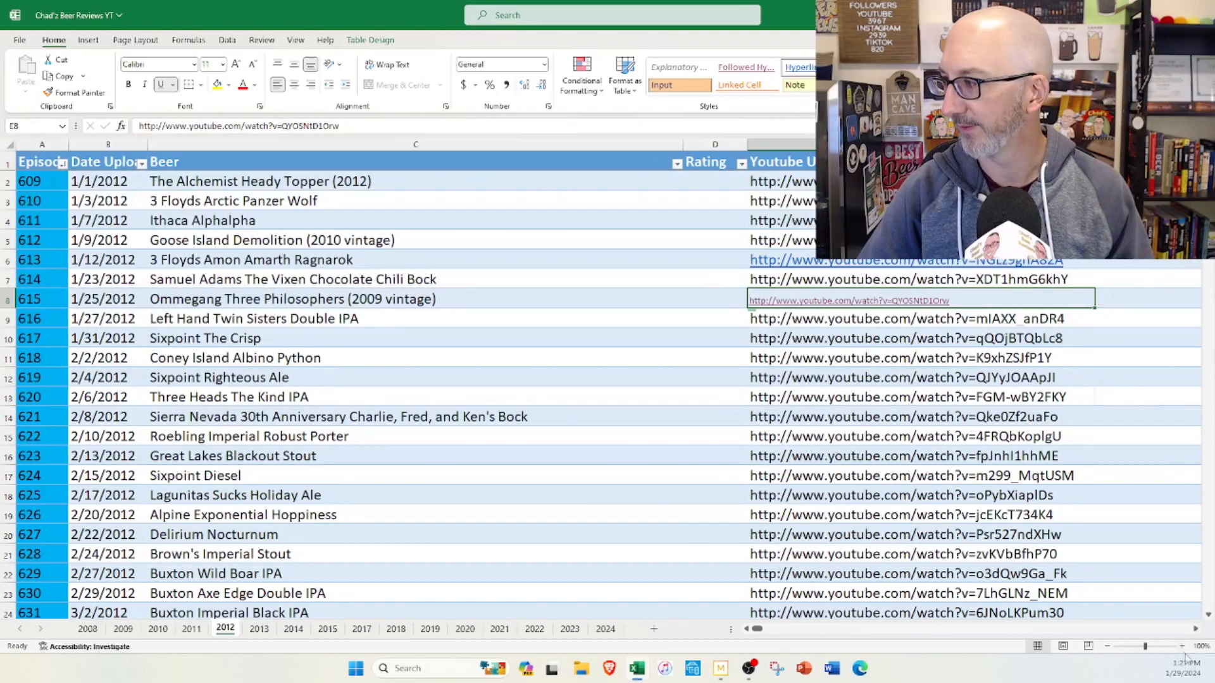
Step: Look through the 2012 sheet's beers and YouTube URLs and select the entry The Alchemist Heady Topper (2012)
scroll(405, 335, right, 2)
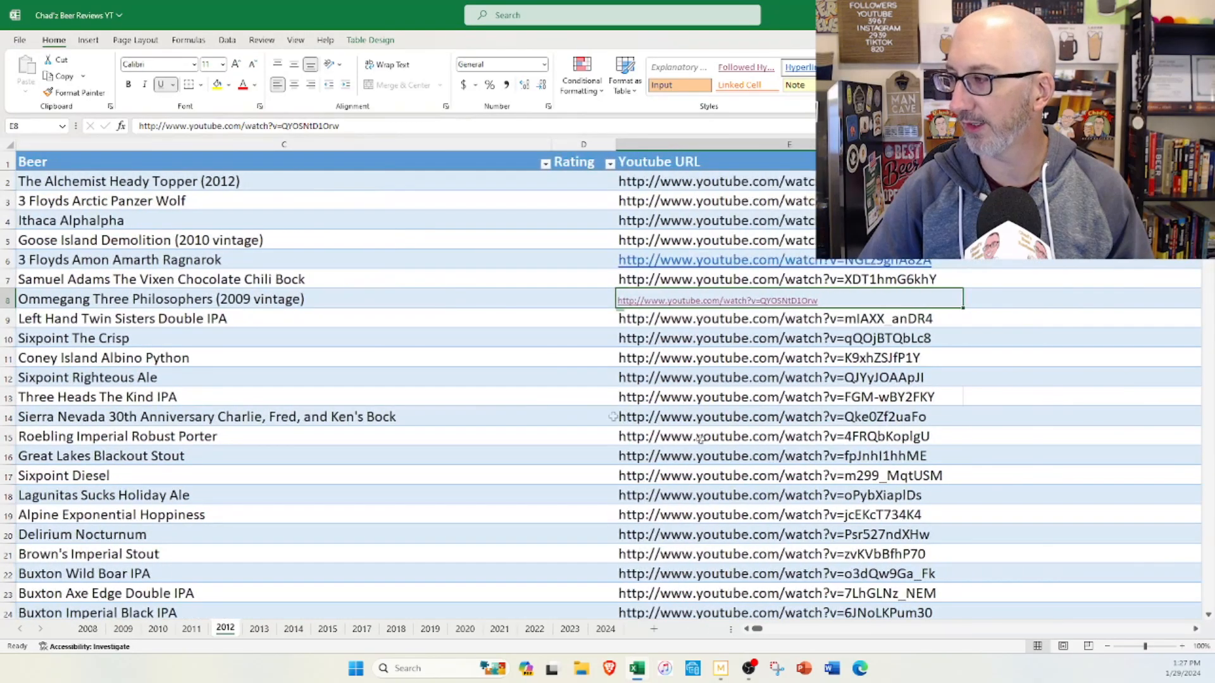
scroll(562, 345, down, 11)
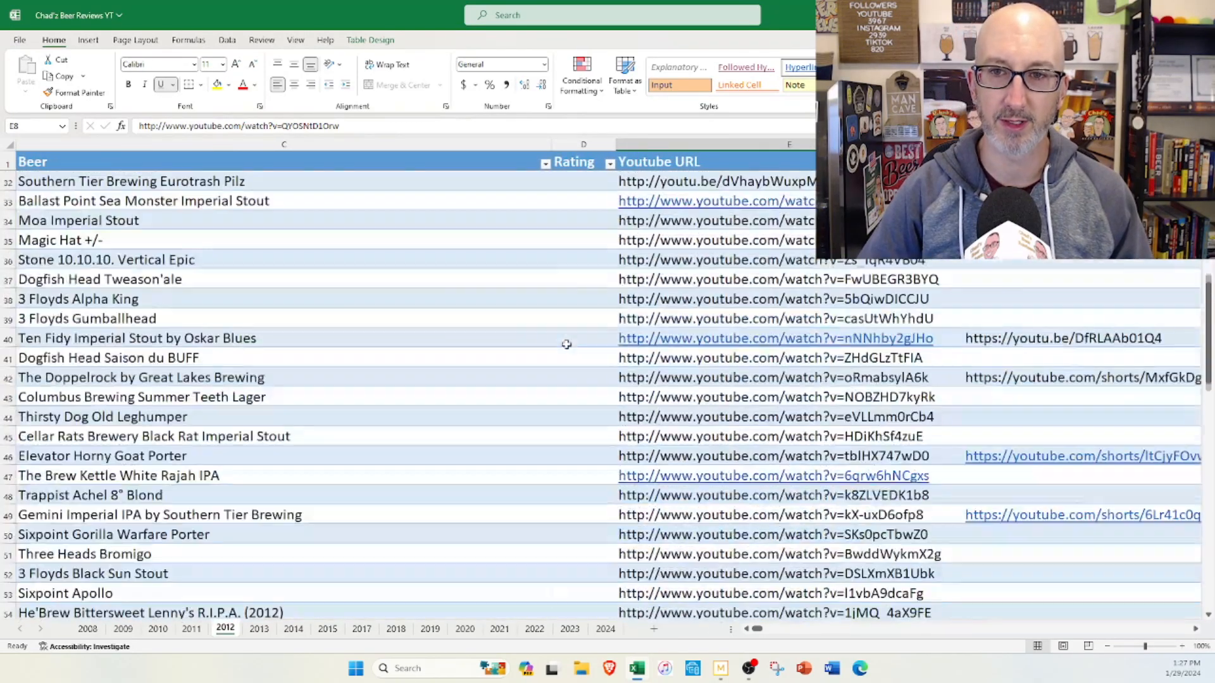
scroll(562, 345, down, 15)
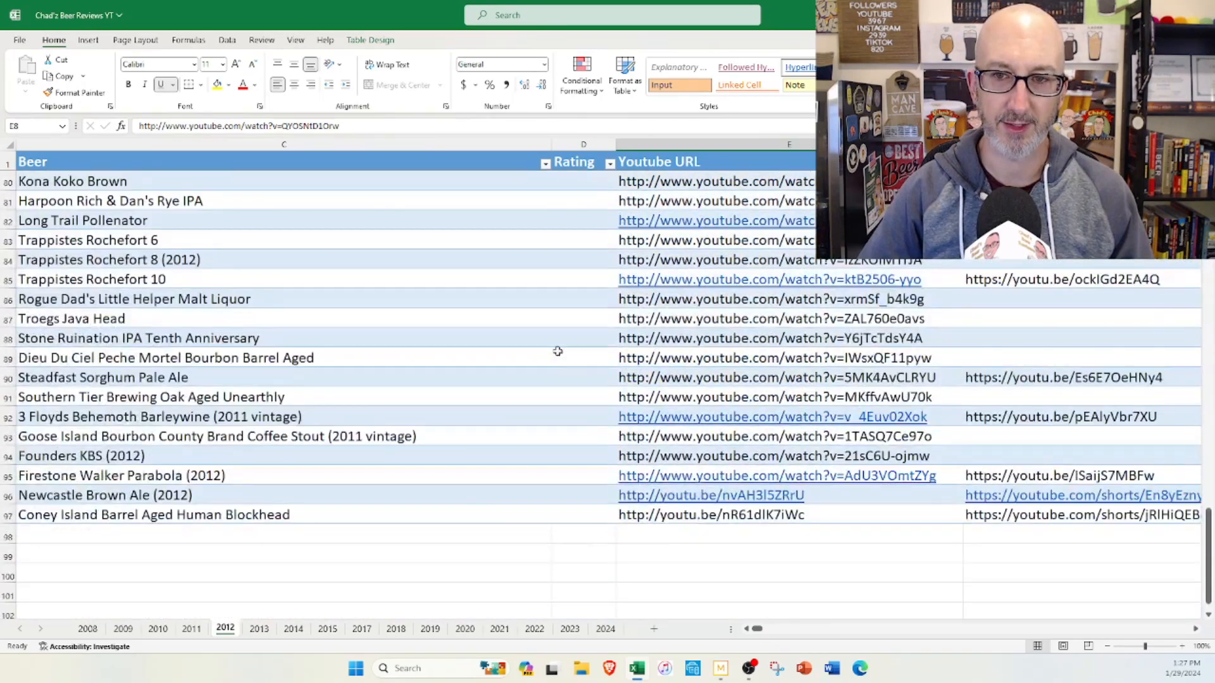
scroll(558, 351, up, 9)
scroll(557, 352, up, 17)
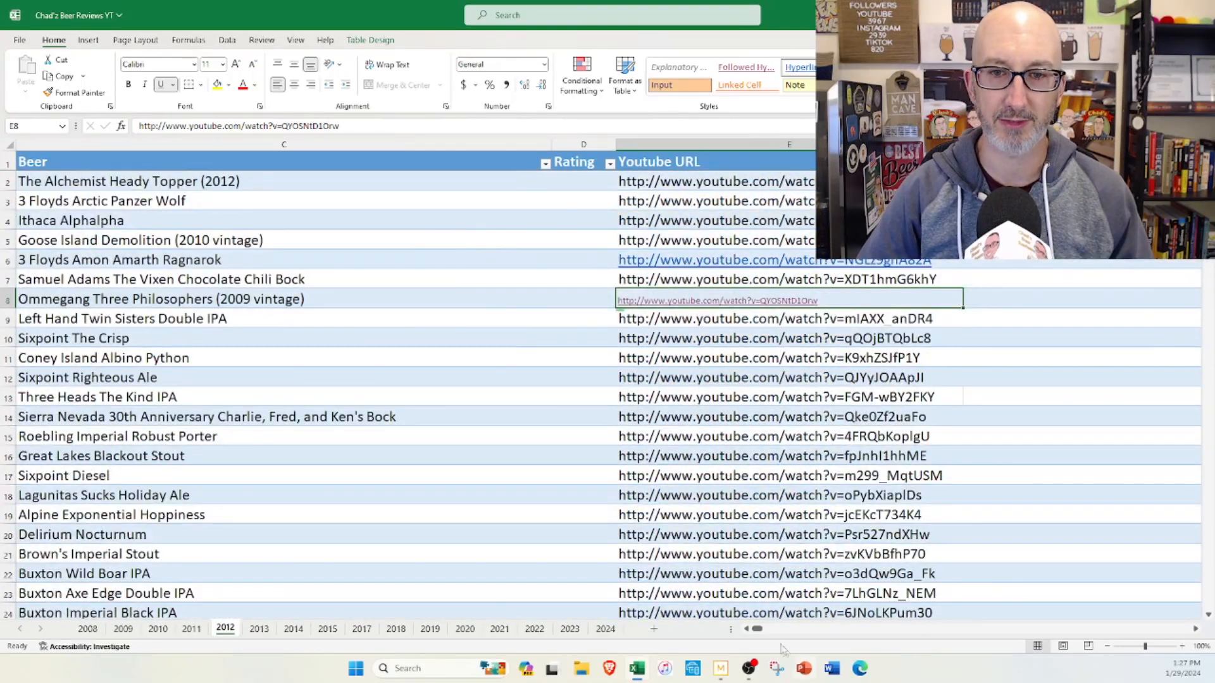
click(747, 629)
click(747, 629)
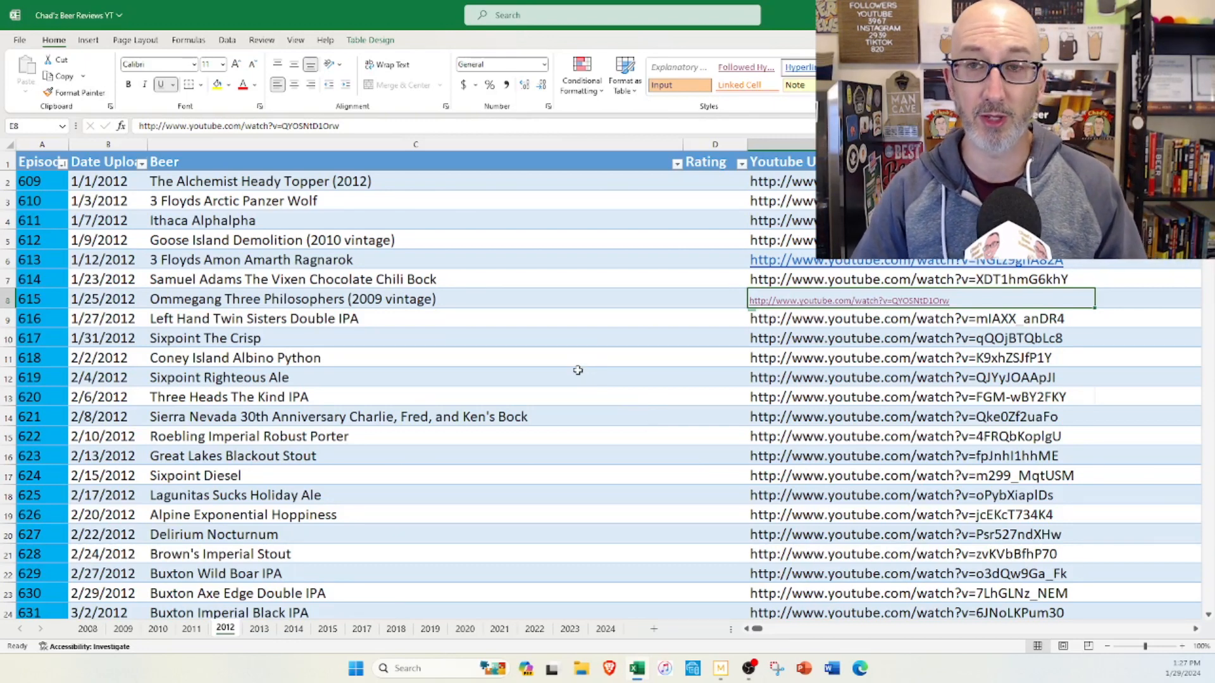
click(397, 179)
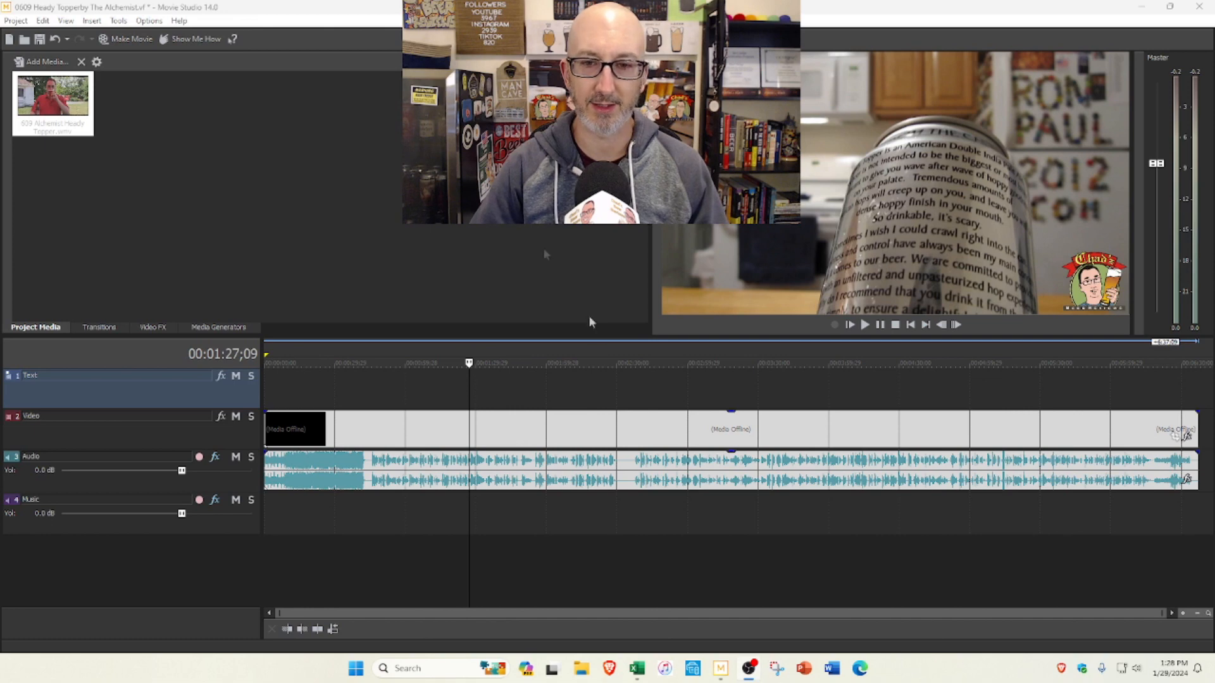
Step: In Movie Studio, find a laughing reaction shot at about 2:41 and save its frame as JPEG snapshot Image1 in Rendered Media
click(570, 393)
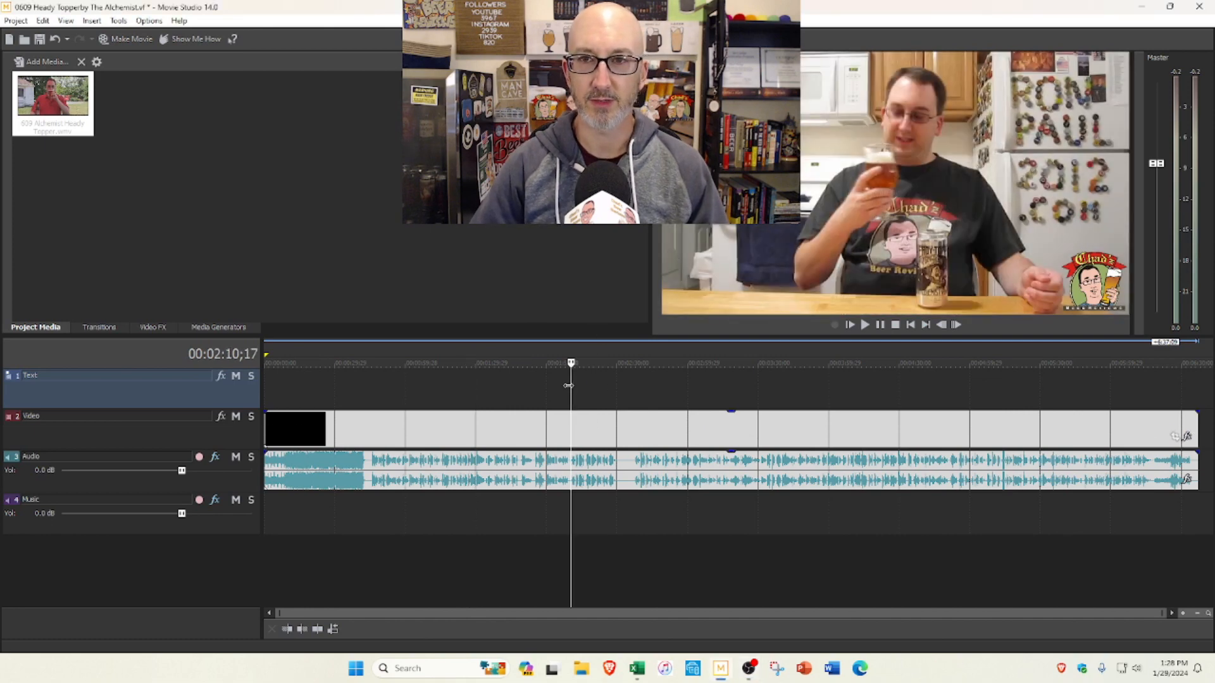
click(481, 385)
click(560, 394)
click(608, 393)
click(644, 396)
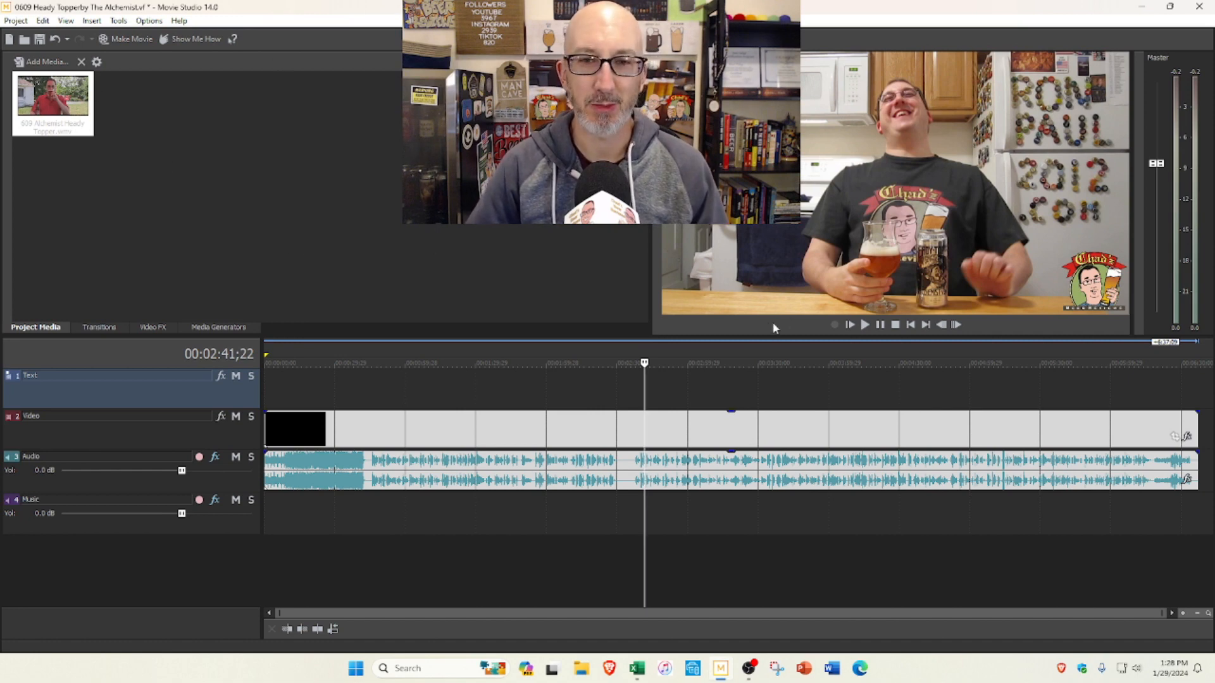
right_click(756, 326)
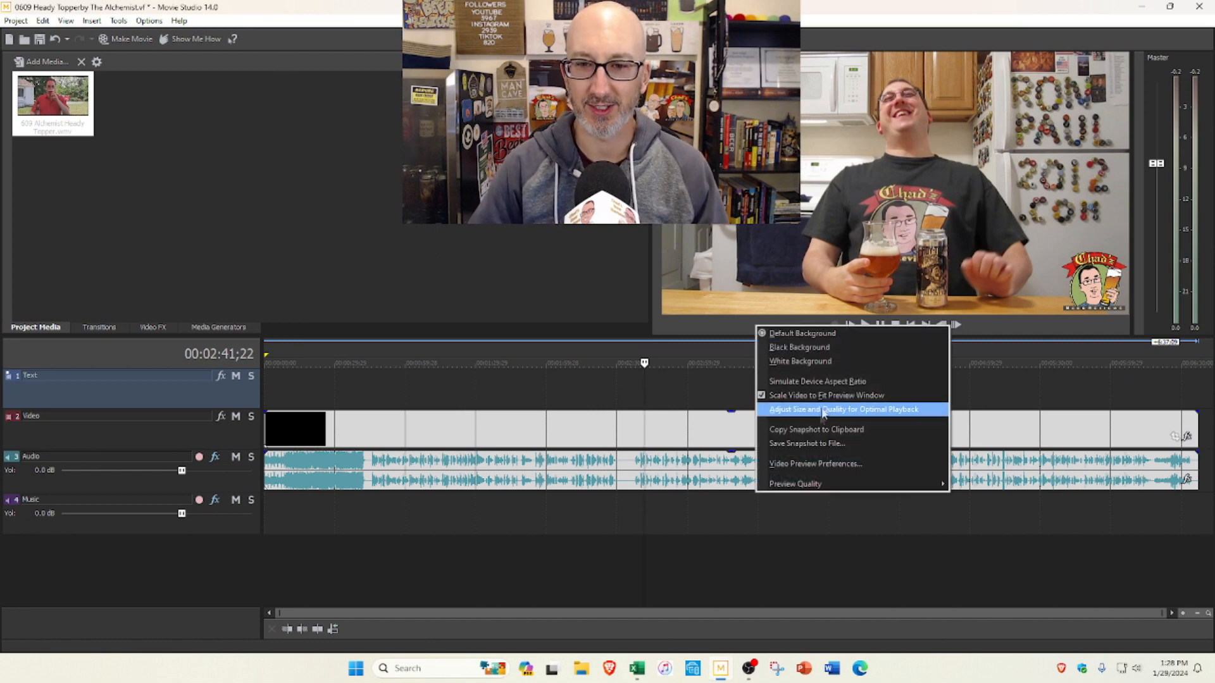
click(821, 444)
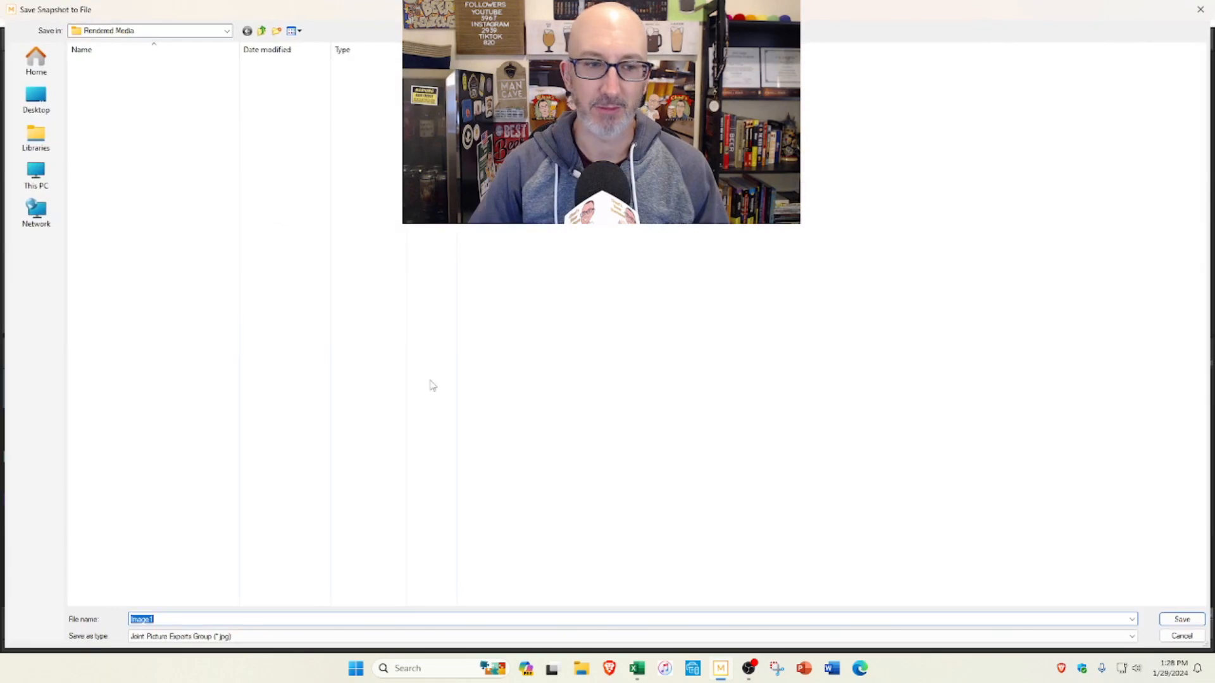
click(1181, 622)
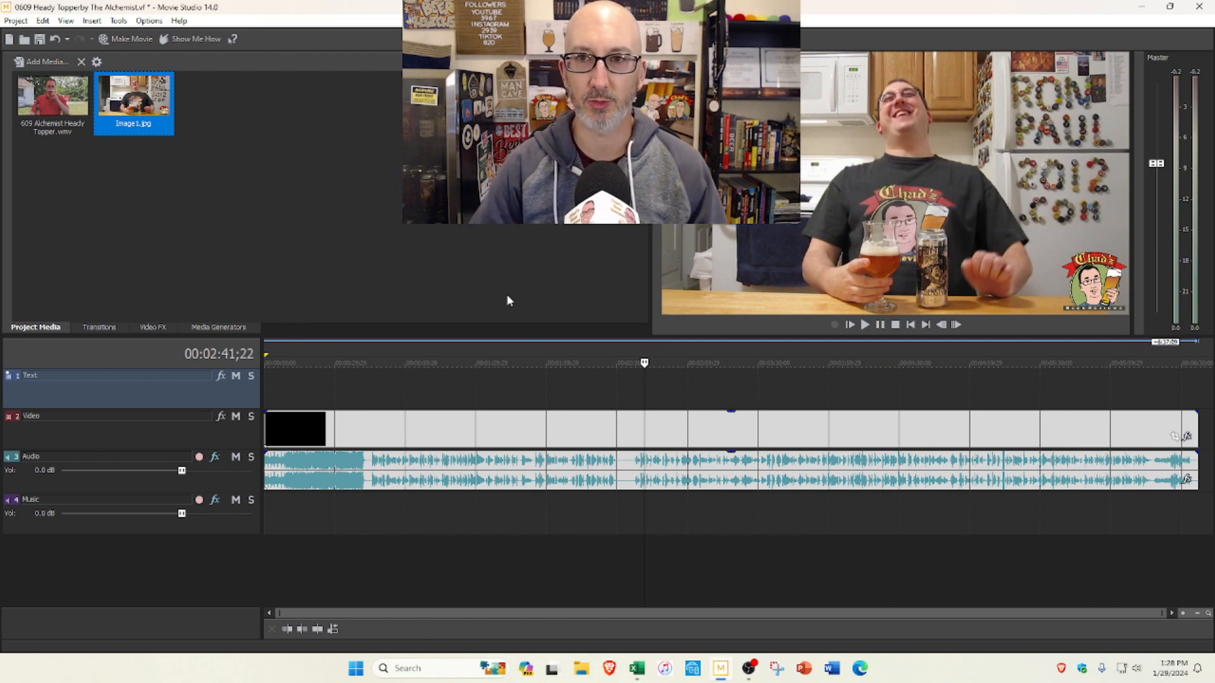
Step: Apply the YT SHORTS2 template in the project's properties
click(12, 22)
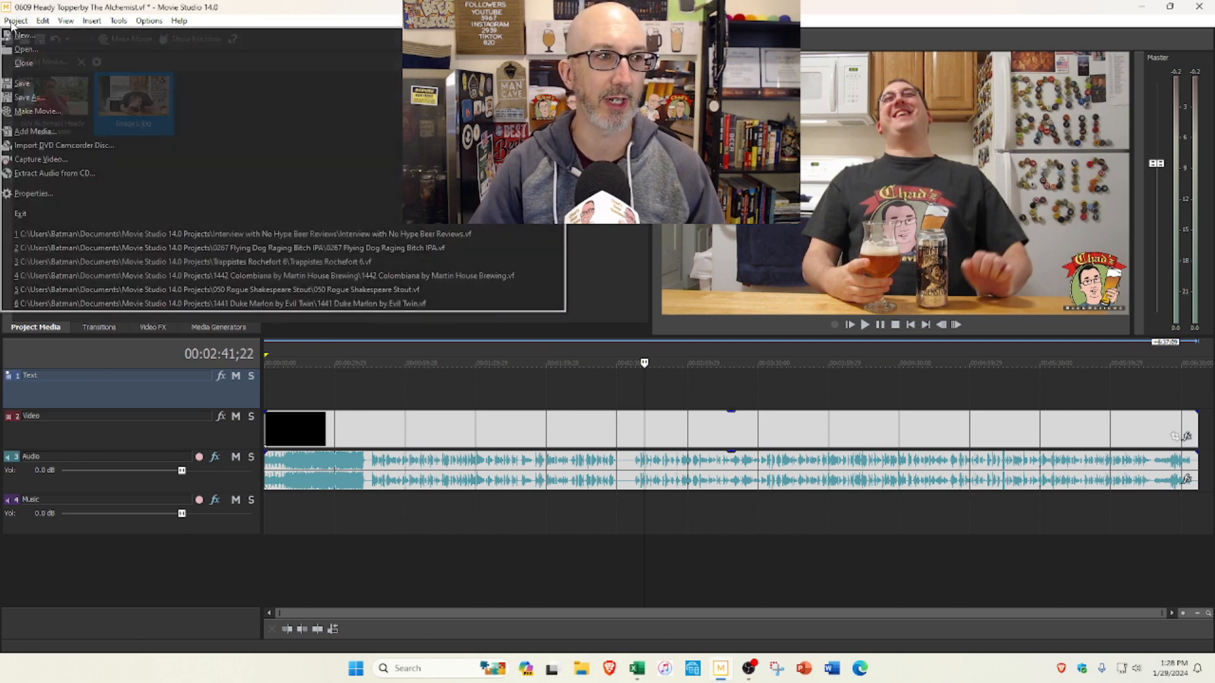
click(42, 198)
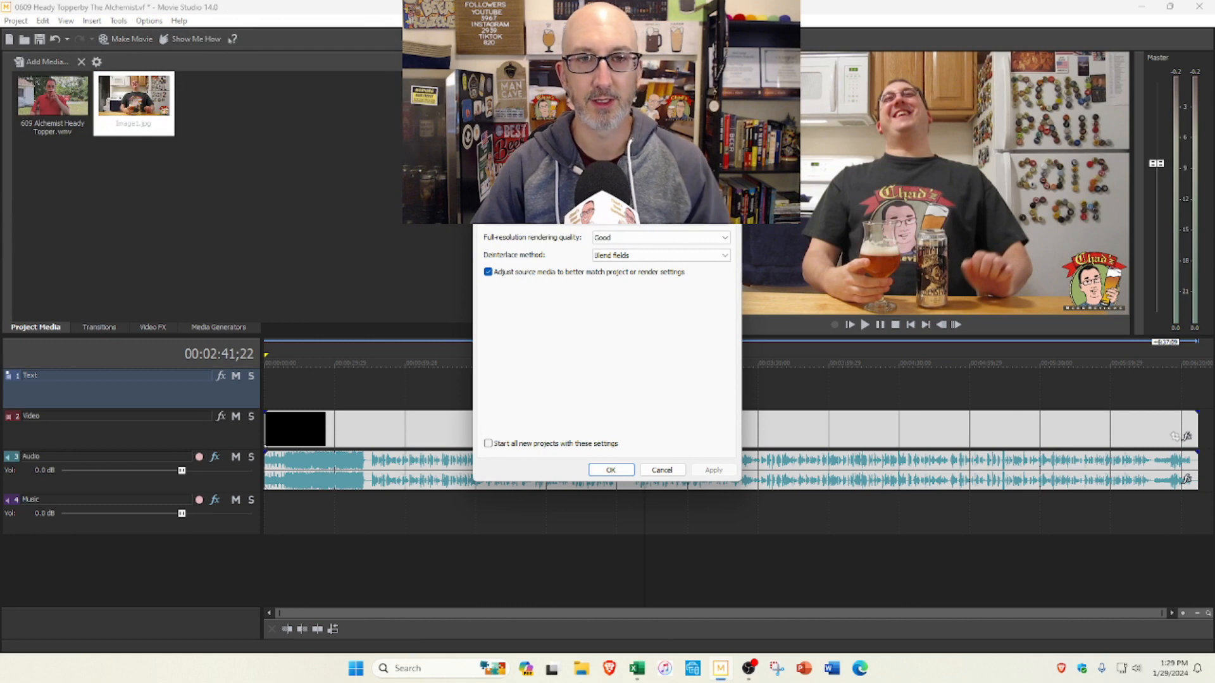
click(595, 227)
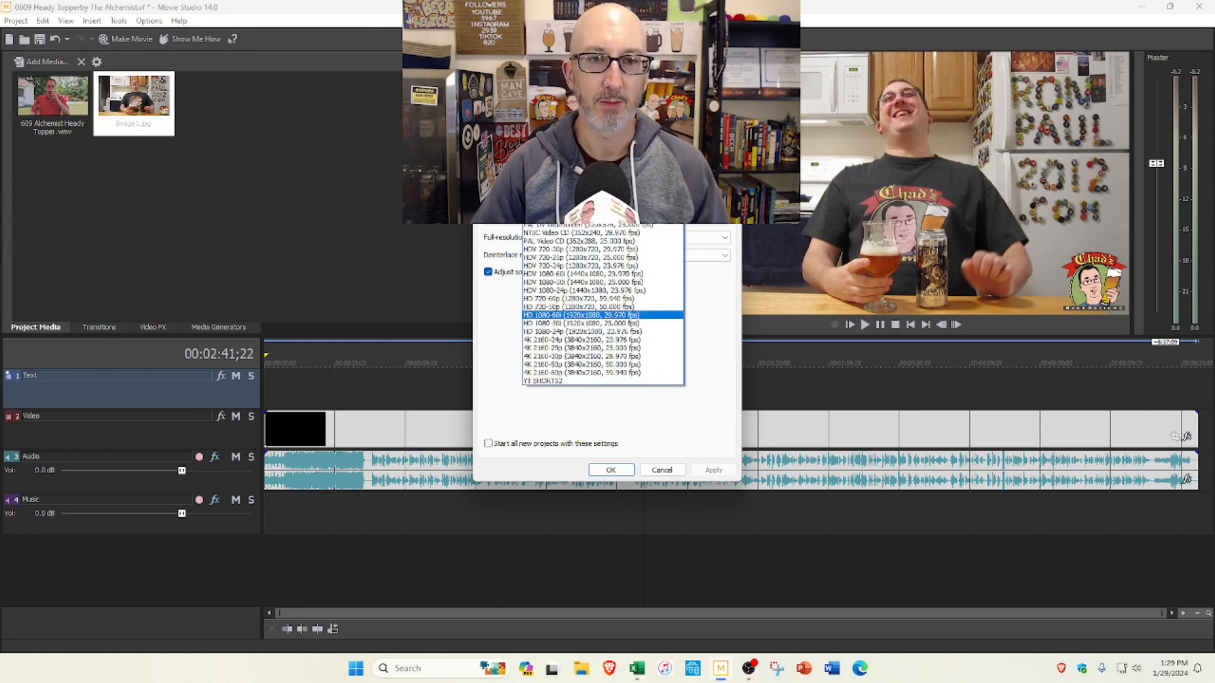
click(590, 382)
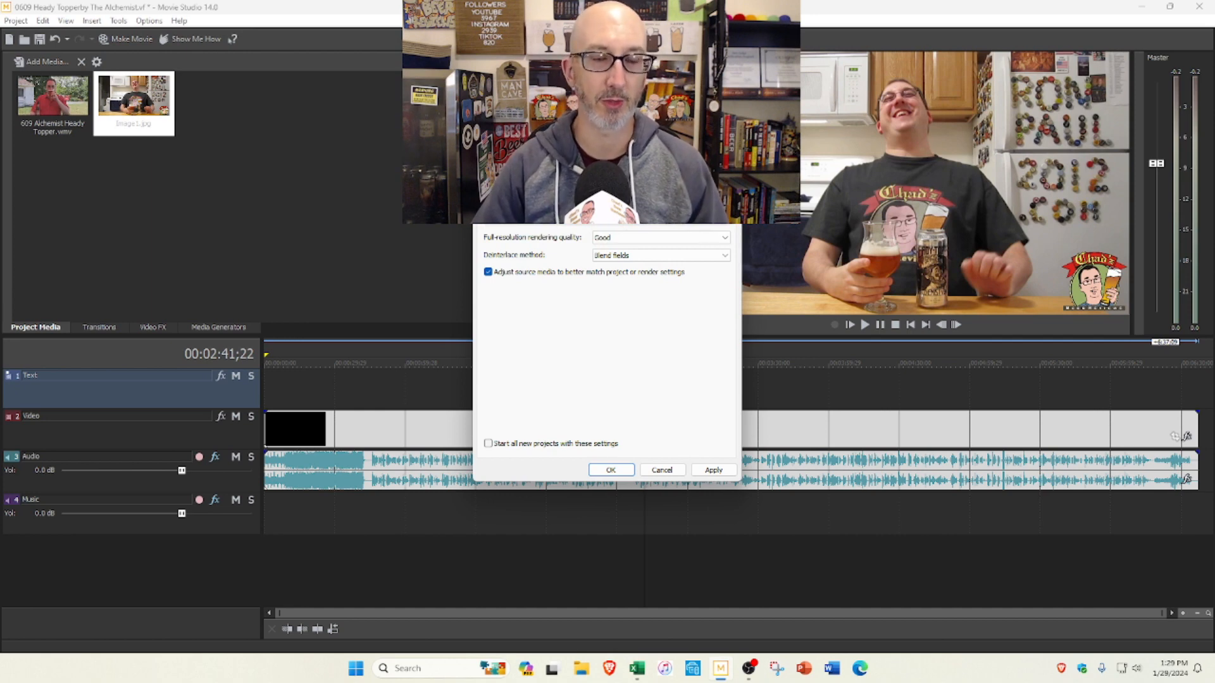
click(611, 470)
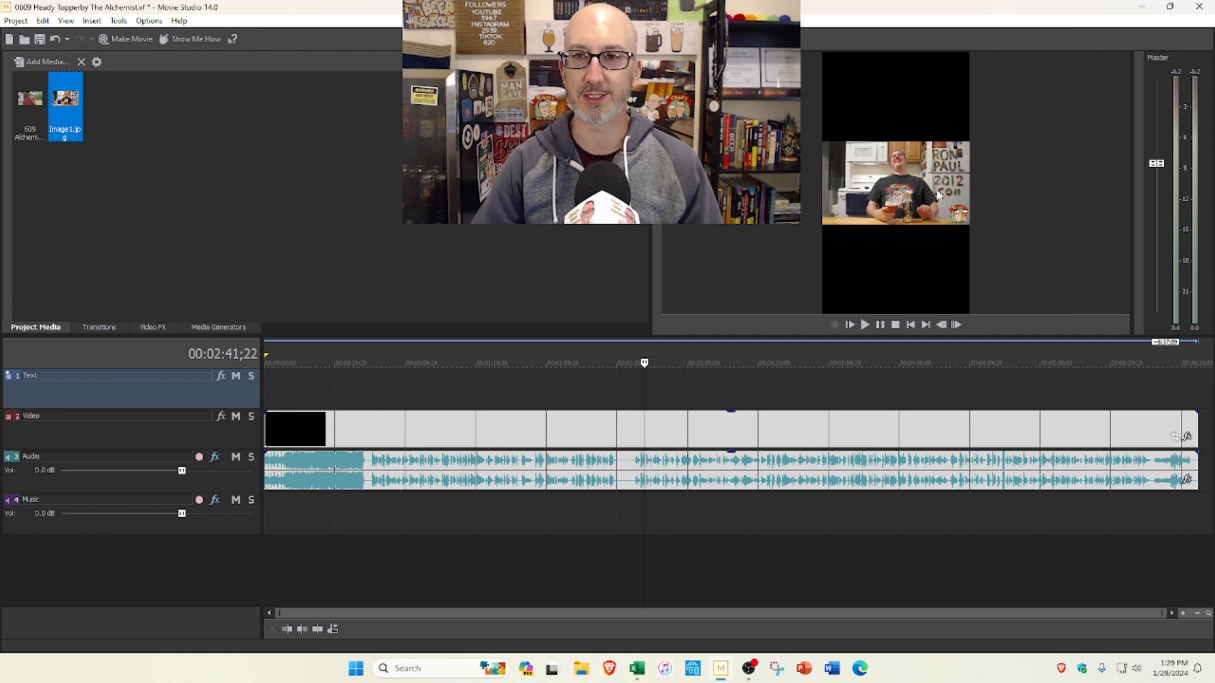
Step: Crop the video event with the Shorts CENTER pan/crop preset and shift the crop area to an X center of about 668.8
click(1175, 438)
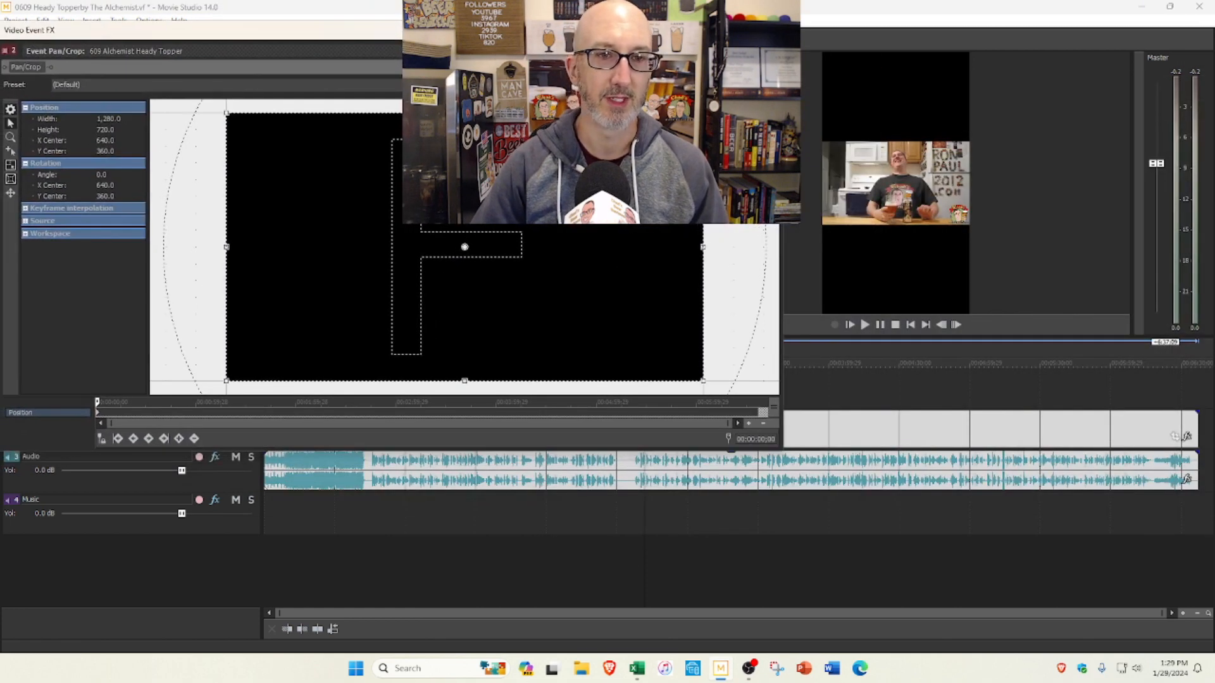
click(658, 480)
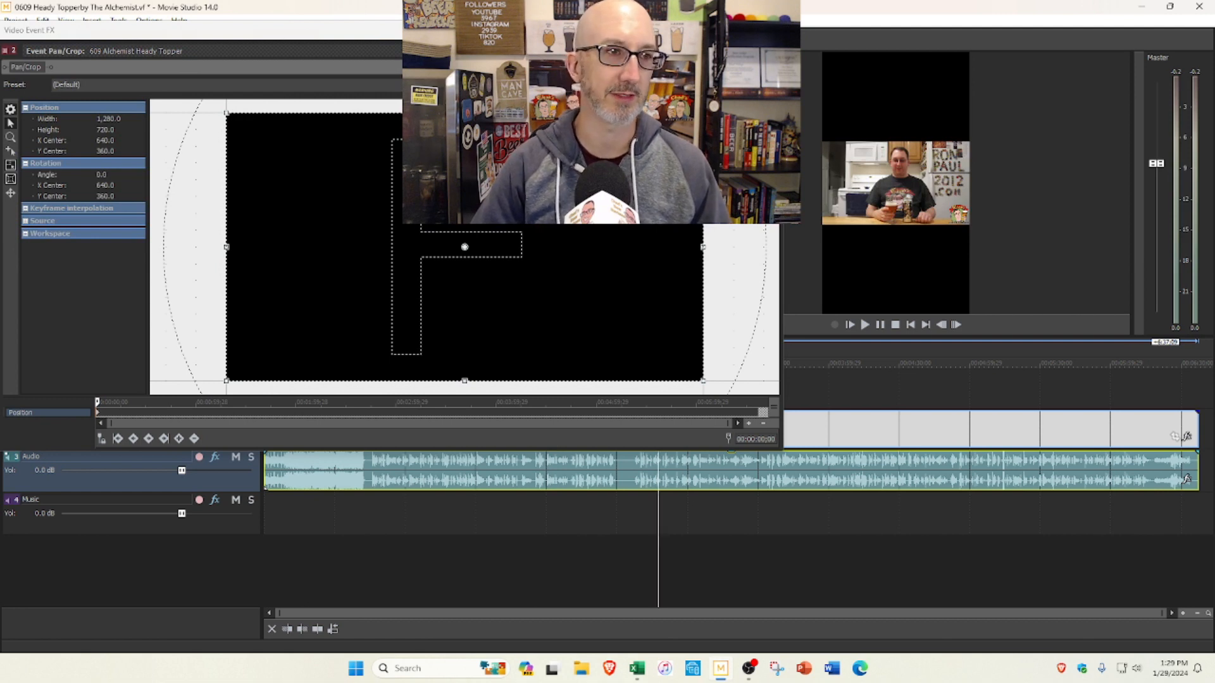
click(740, 85)
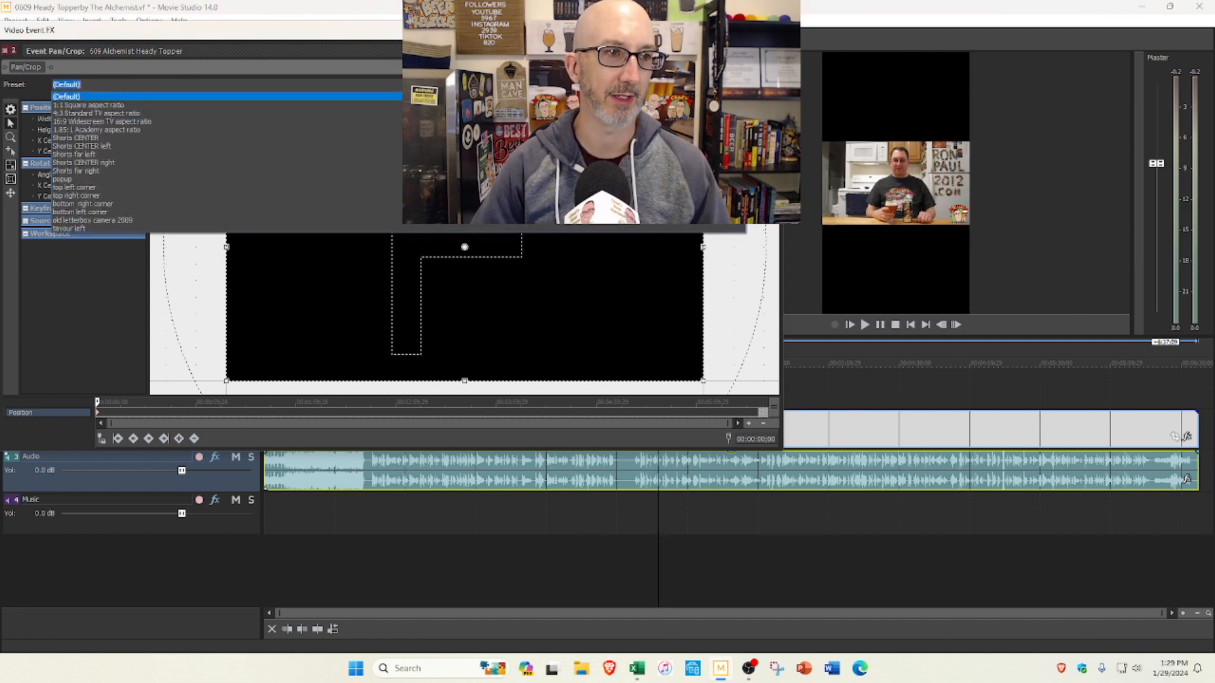
click(132, 137)
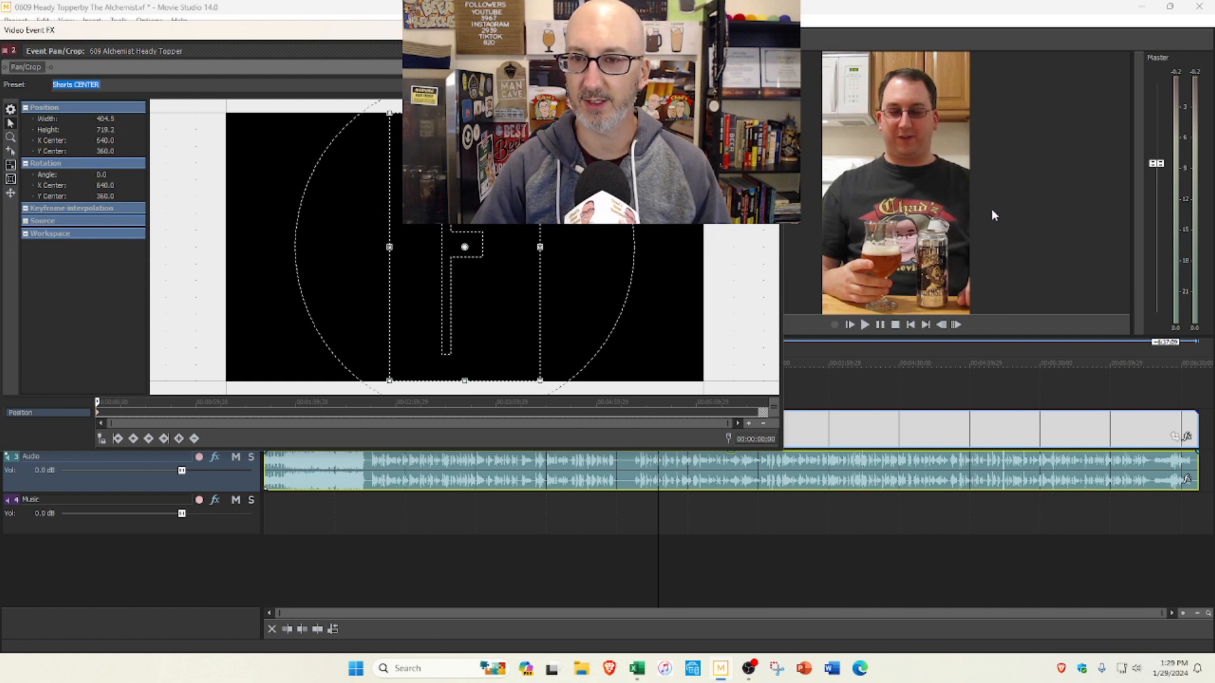
drag(468, 183, 477, 183)
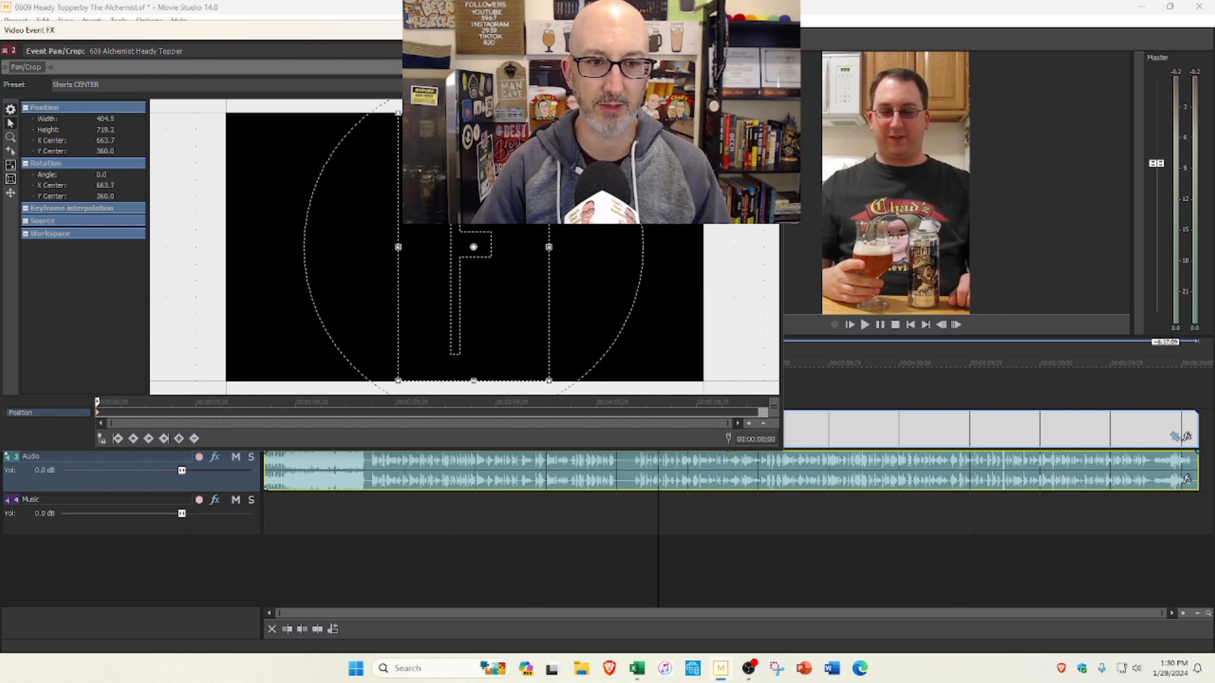
drag(477, 184, 480, 184)
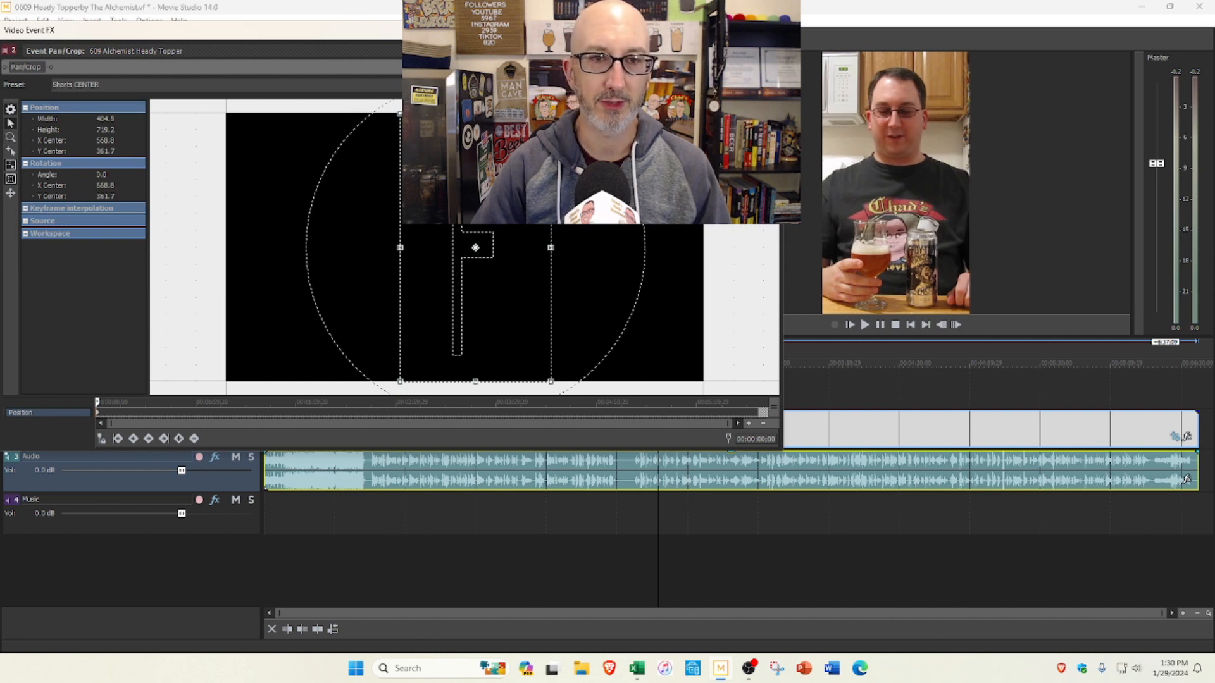
click(769, 30)
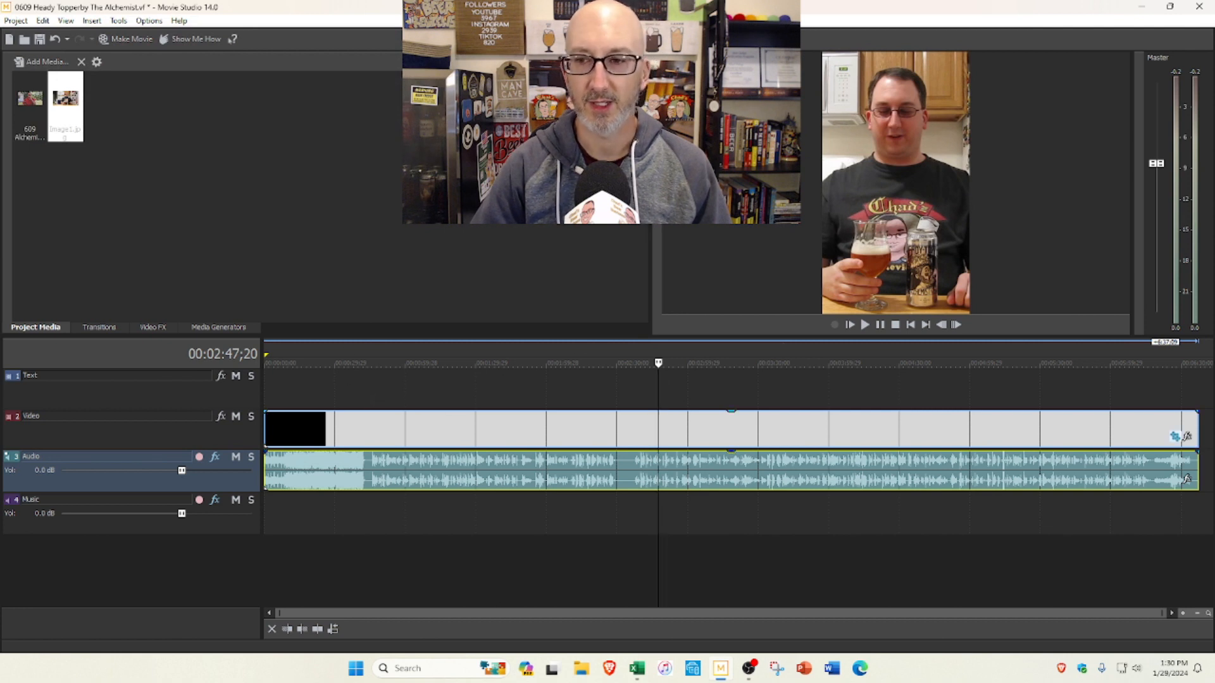
Step: Check the vertical framing at several points from the end card back to the review's opening at about 0:48
click(1189, 390)
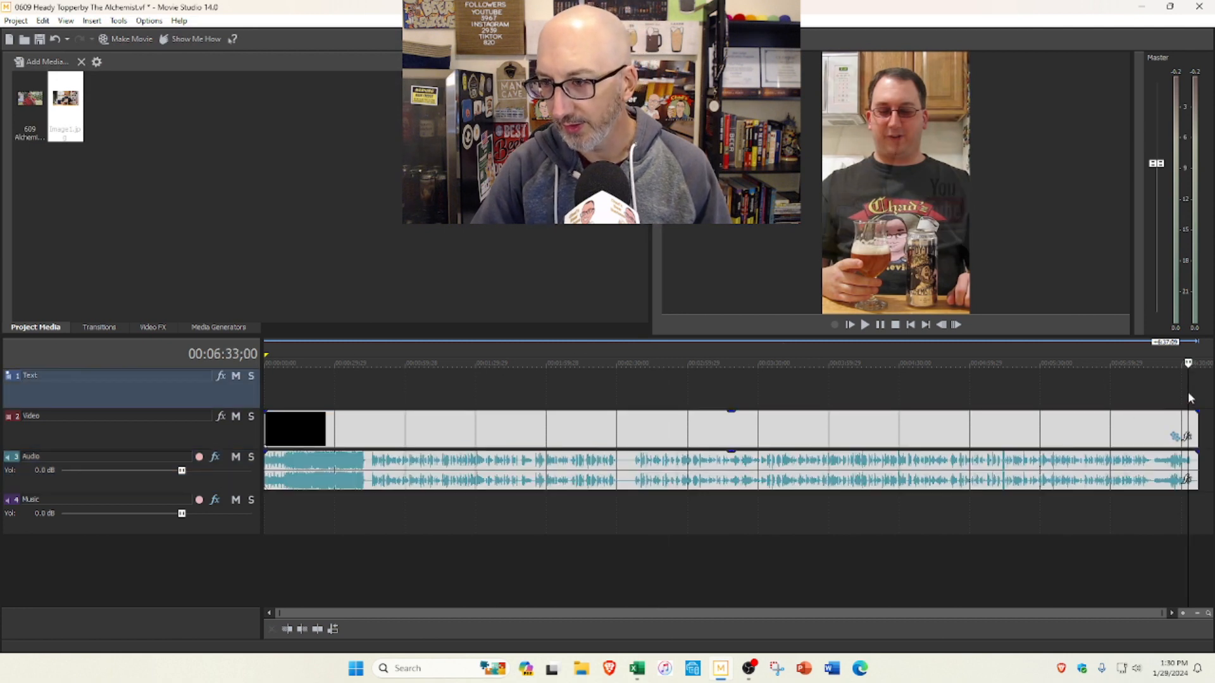
click(1123, 391)
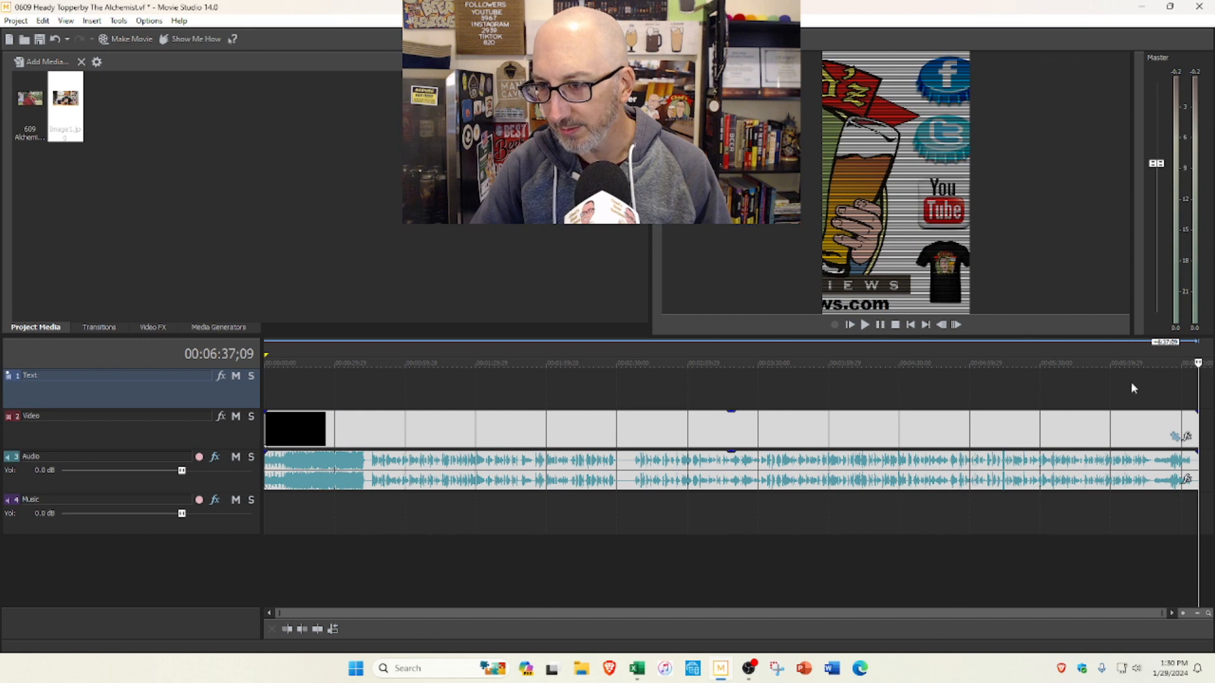
click(1110, 387)
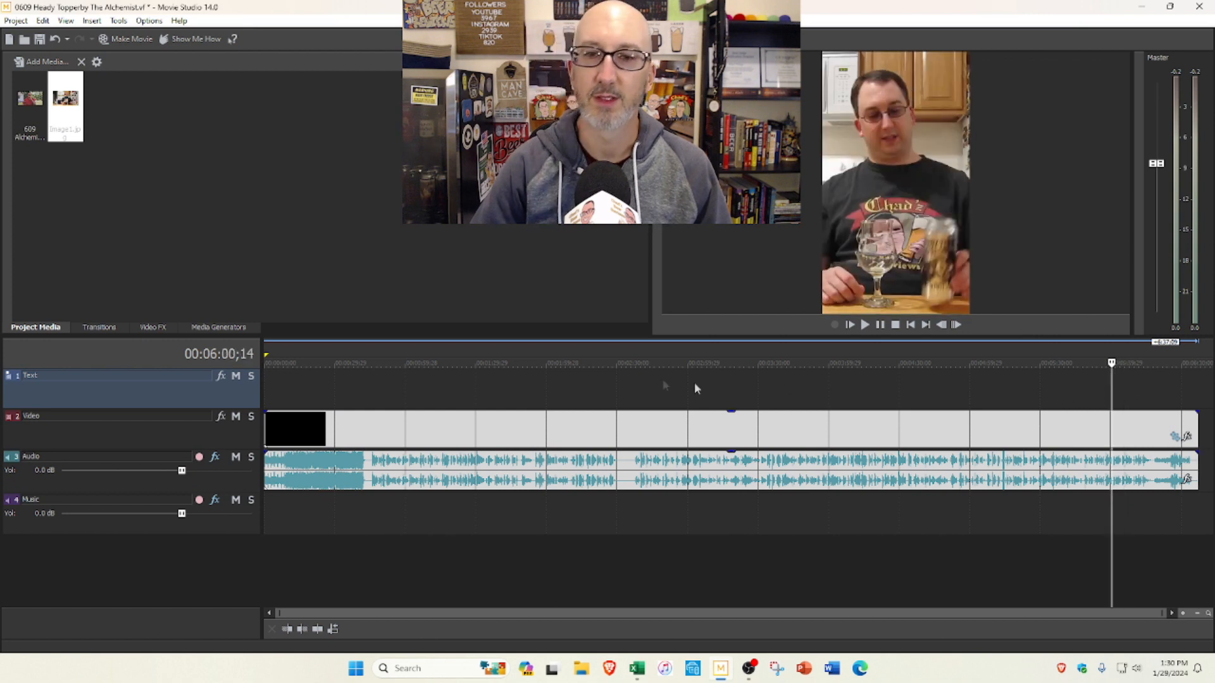
click(623, 396)
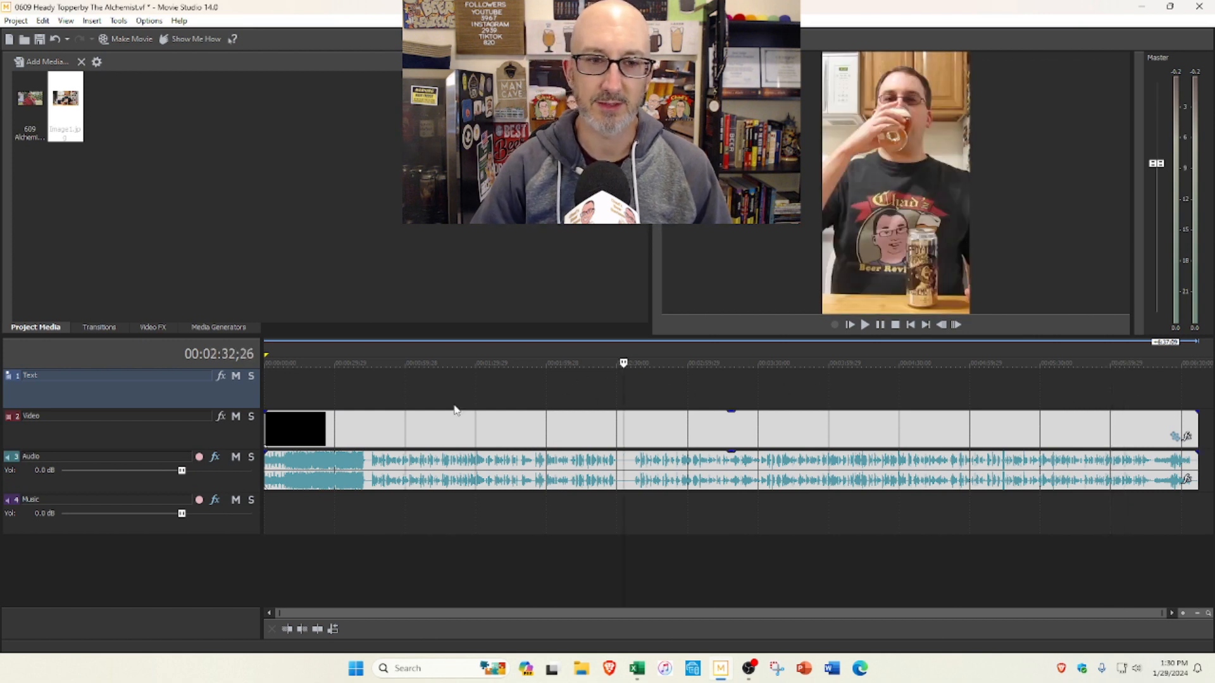
click(309, 382)
click(336, 383)
click(367, 392)
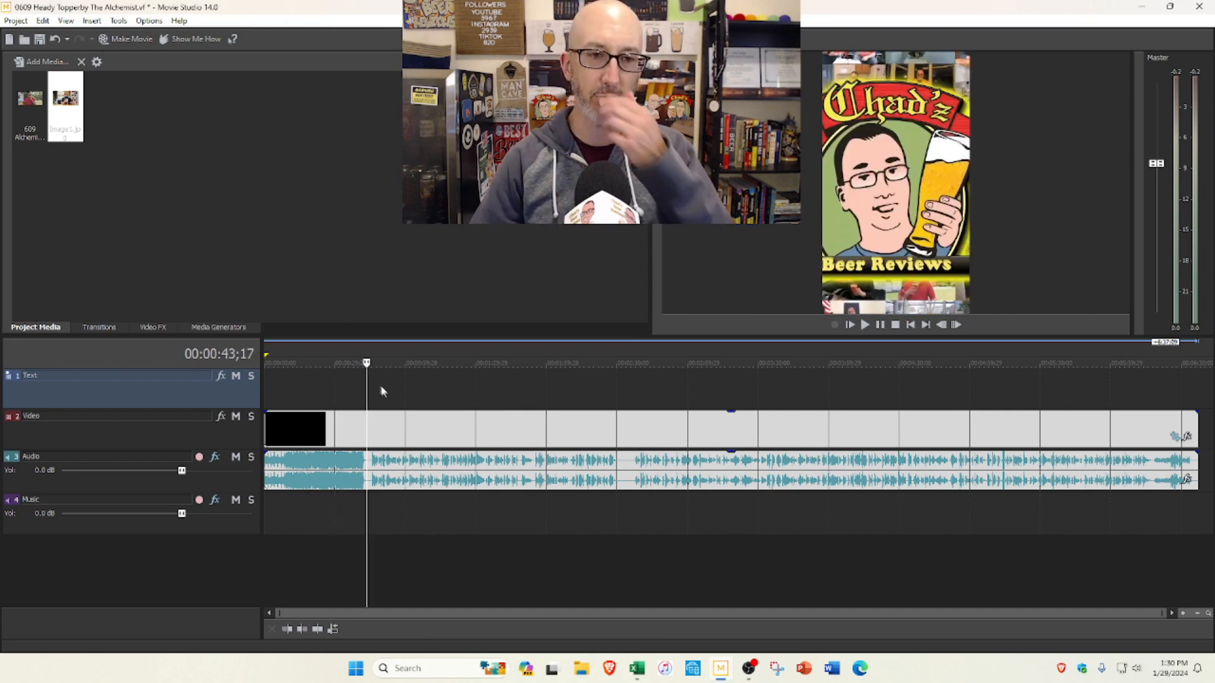
click(378, 389)
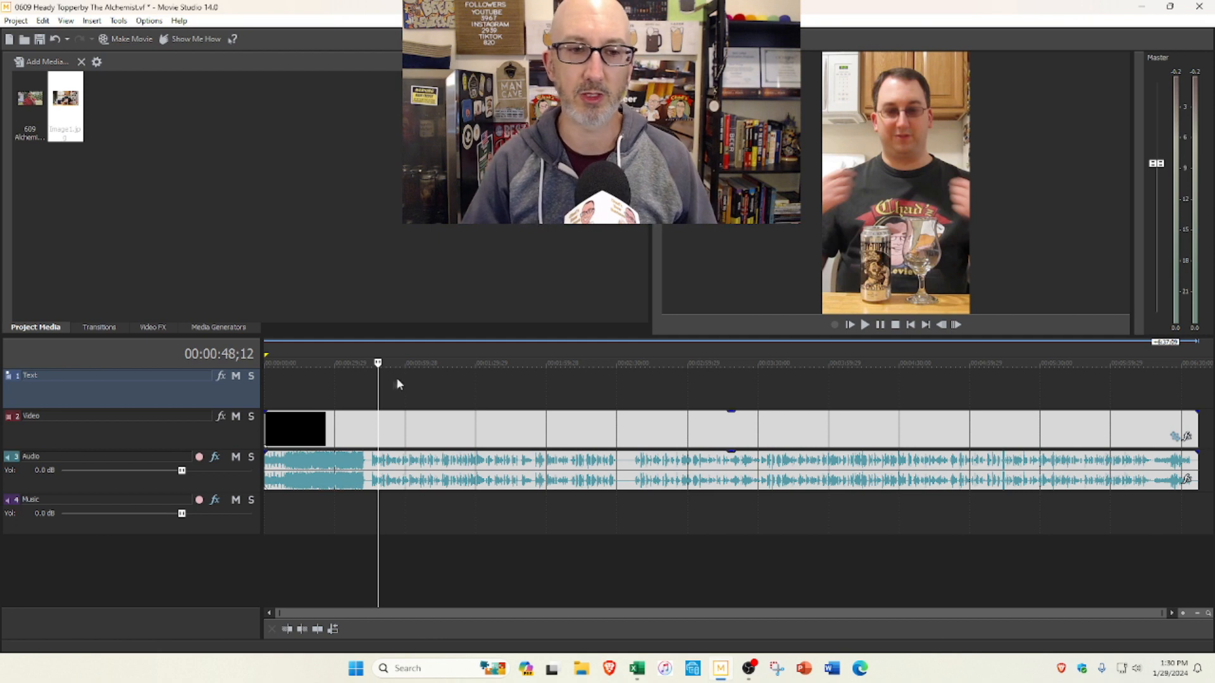
Step: Play the review's introduction from about 0:46 and place the playhead at about 1:00
scroll(393, 410, up, 3)
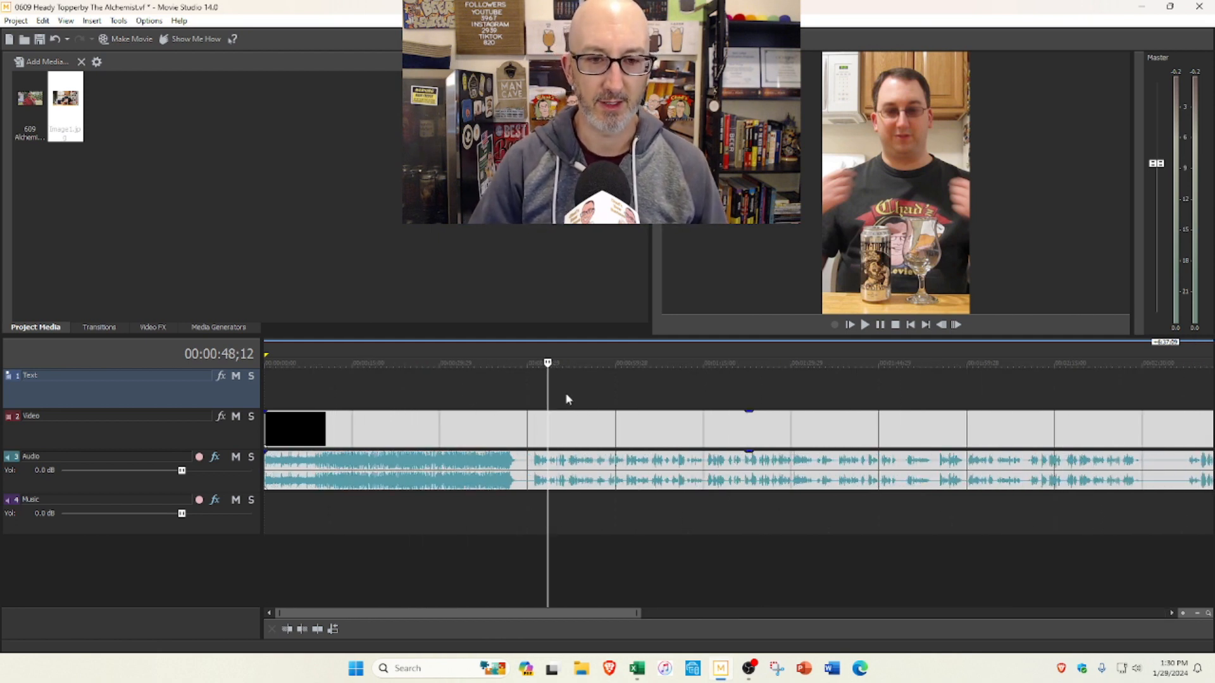
click(537, 394)
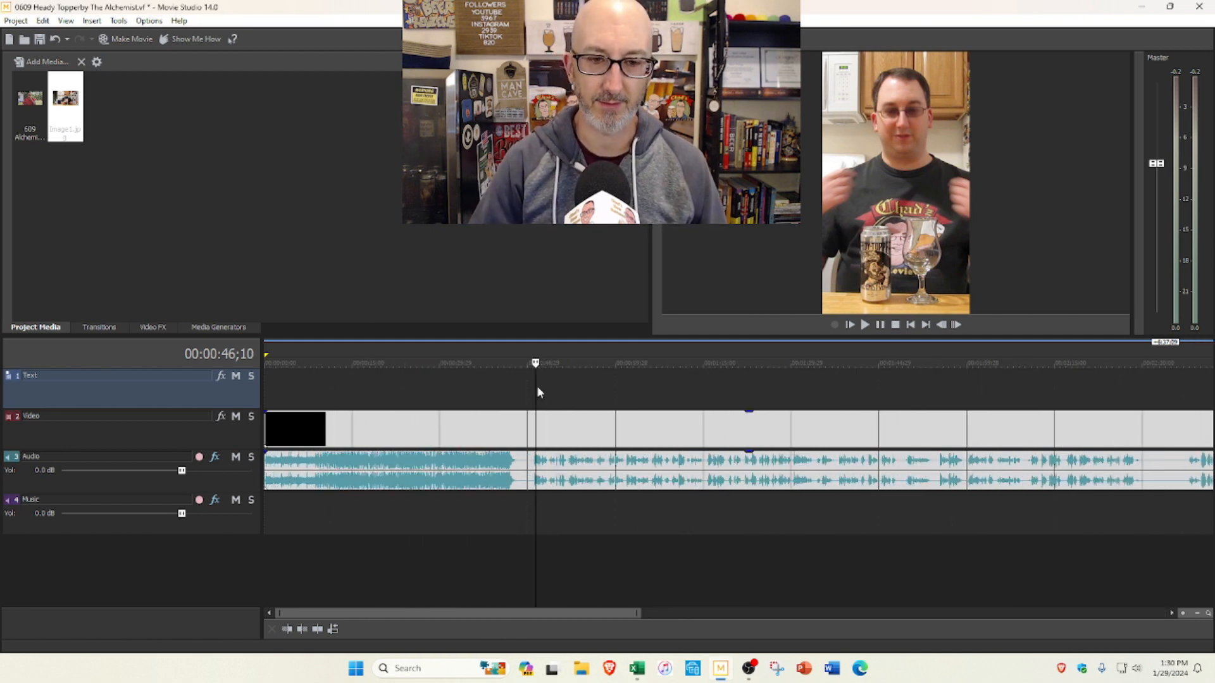
click(866, 326)
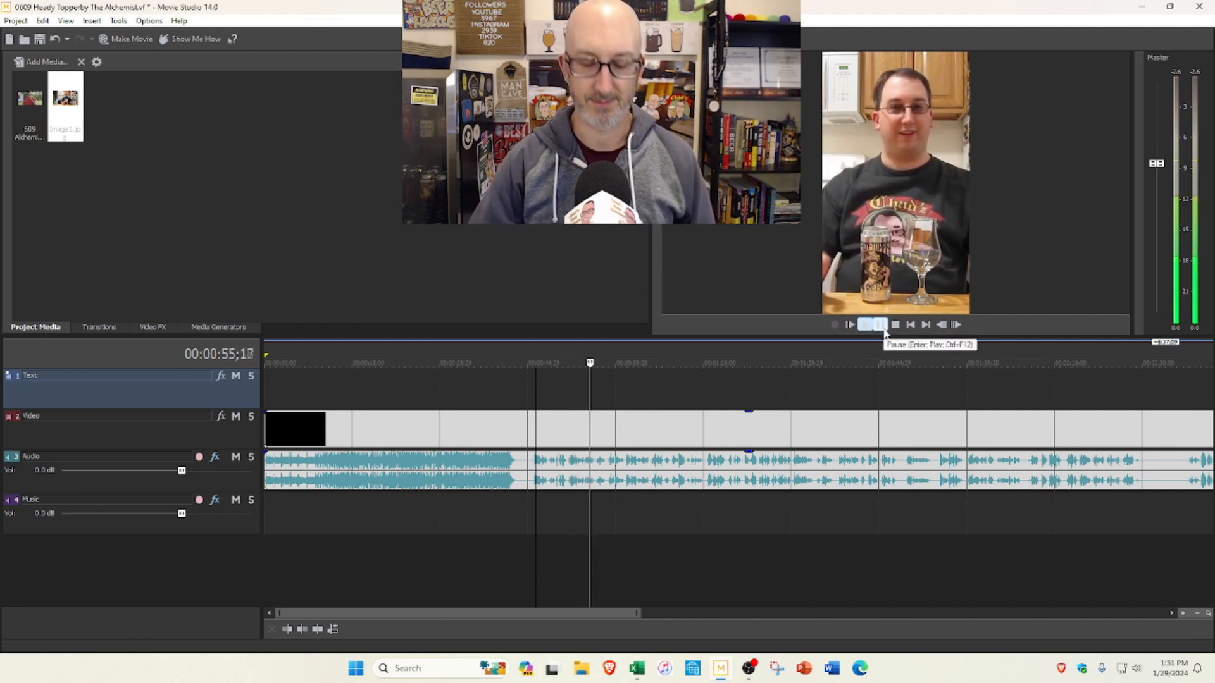
click(879, 325)
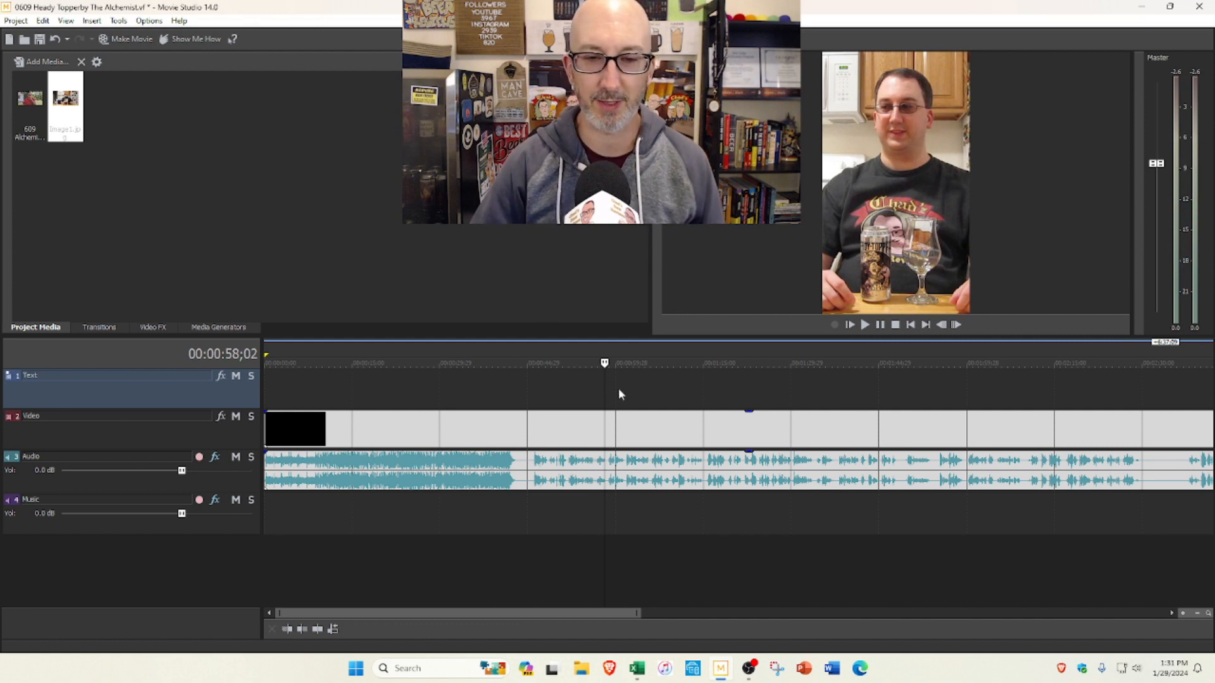
click(879, 324)
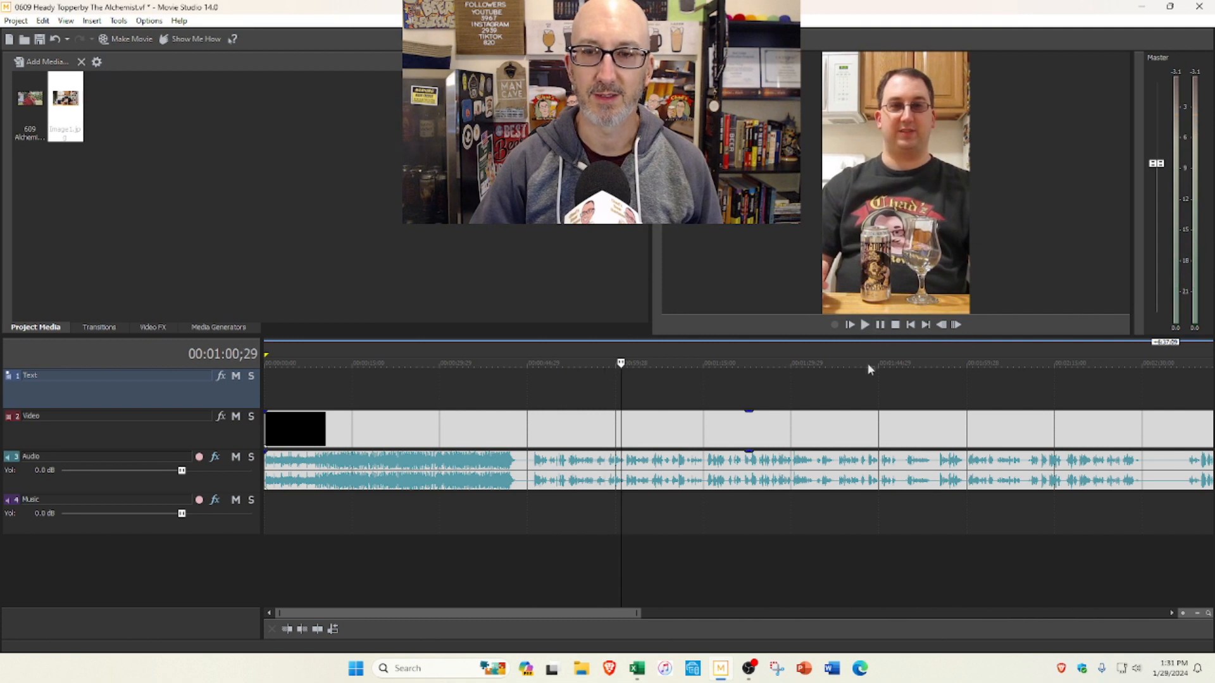
click(617, 385)
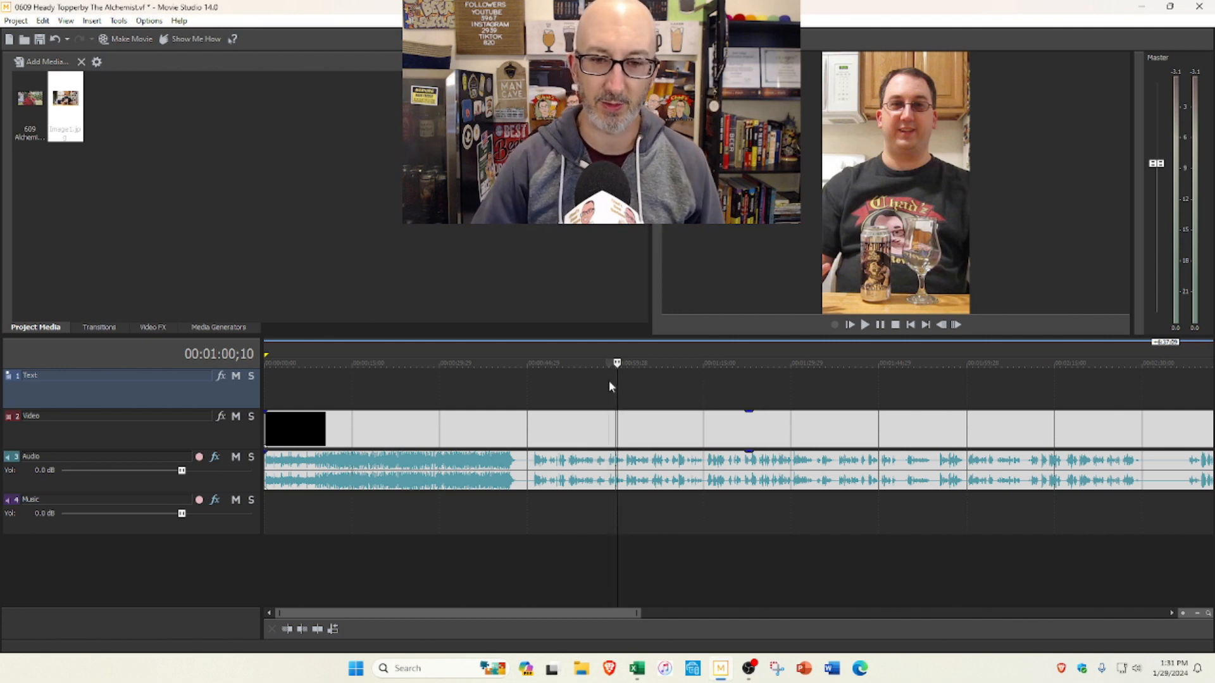
Step: Play the review on from about 0:59 and split the clip at about 1:15, selecting the part before the cut
click(865, 326)
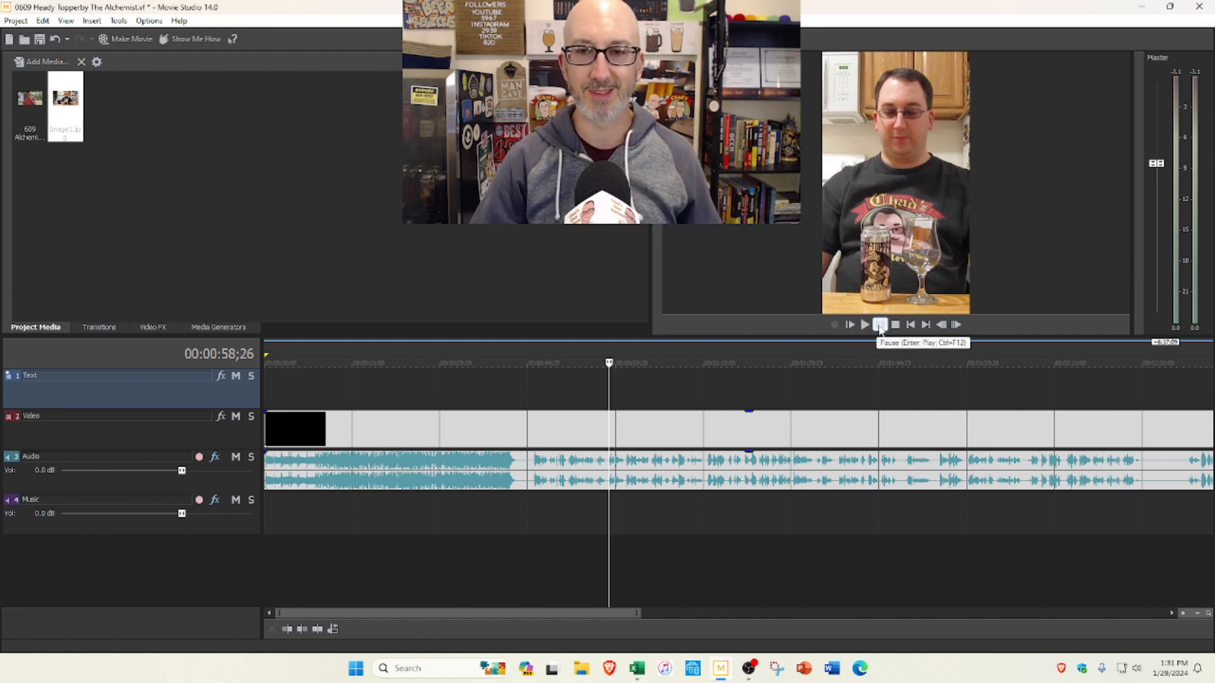
click(864, 324)
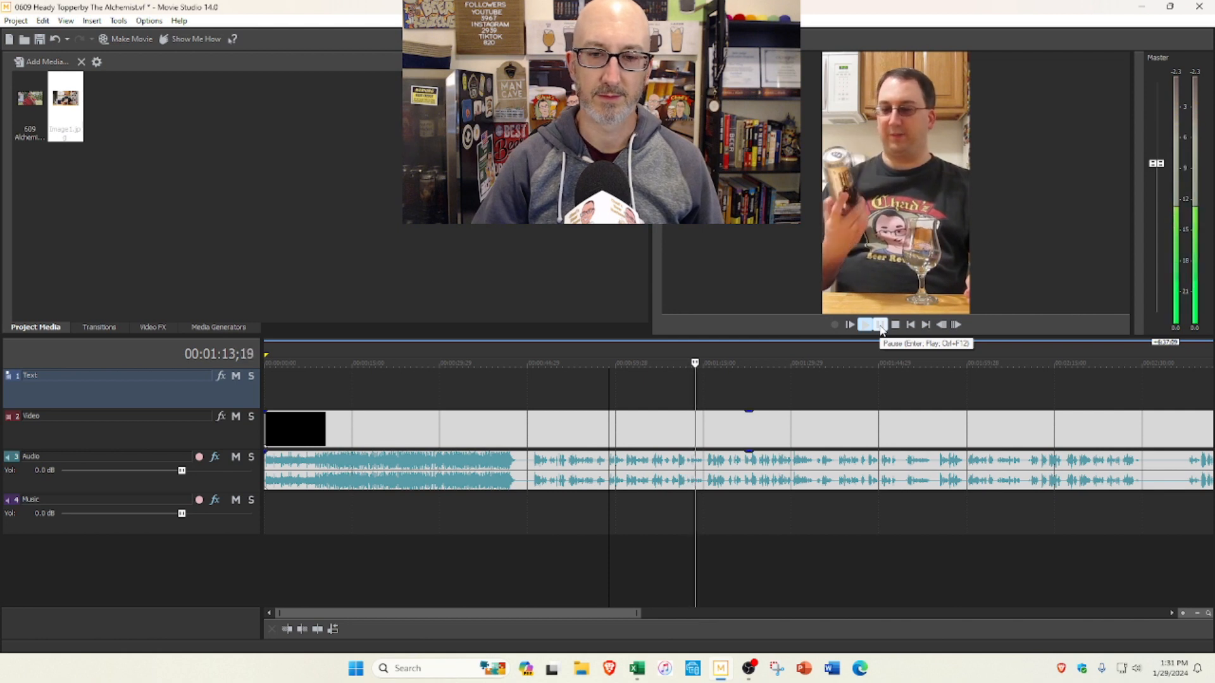
click(880, 325)
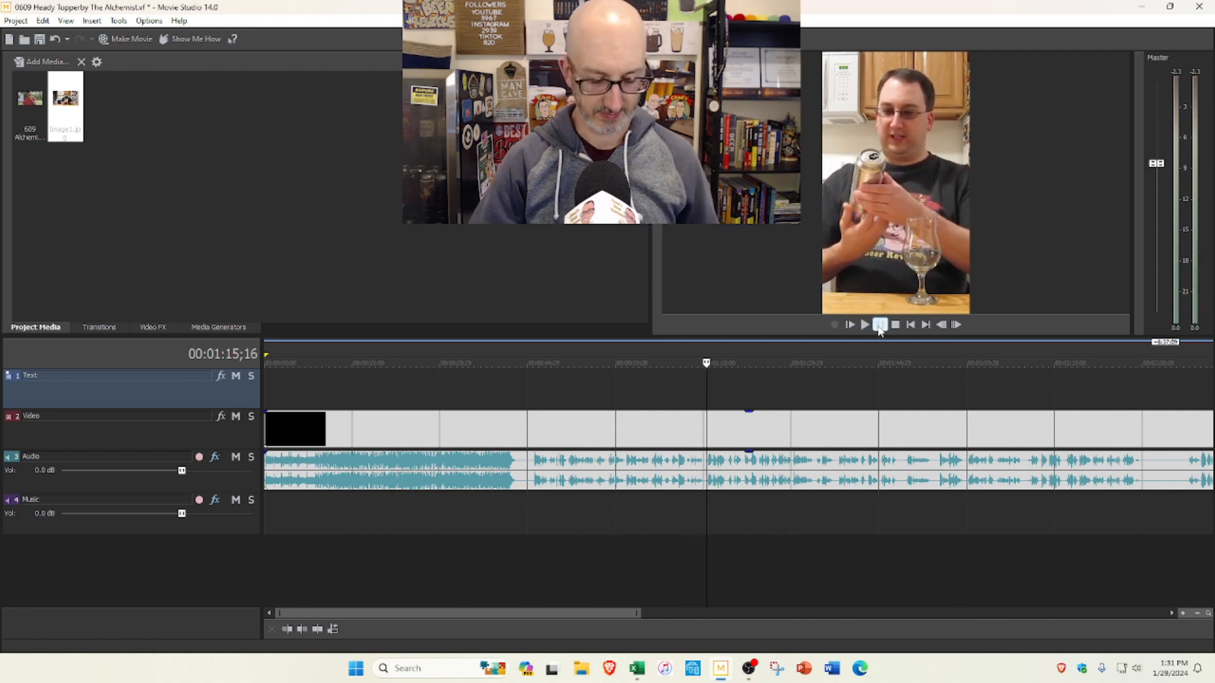
click(621, 428)
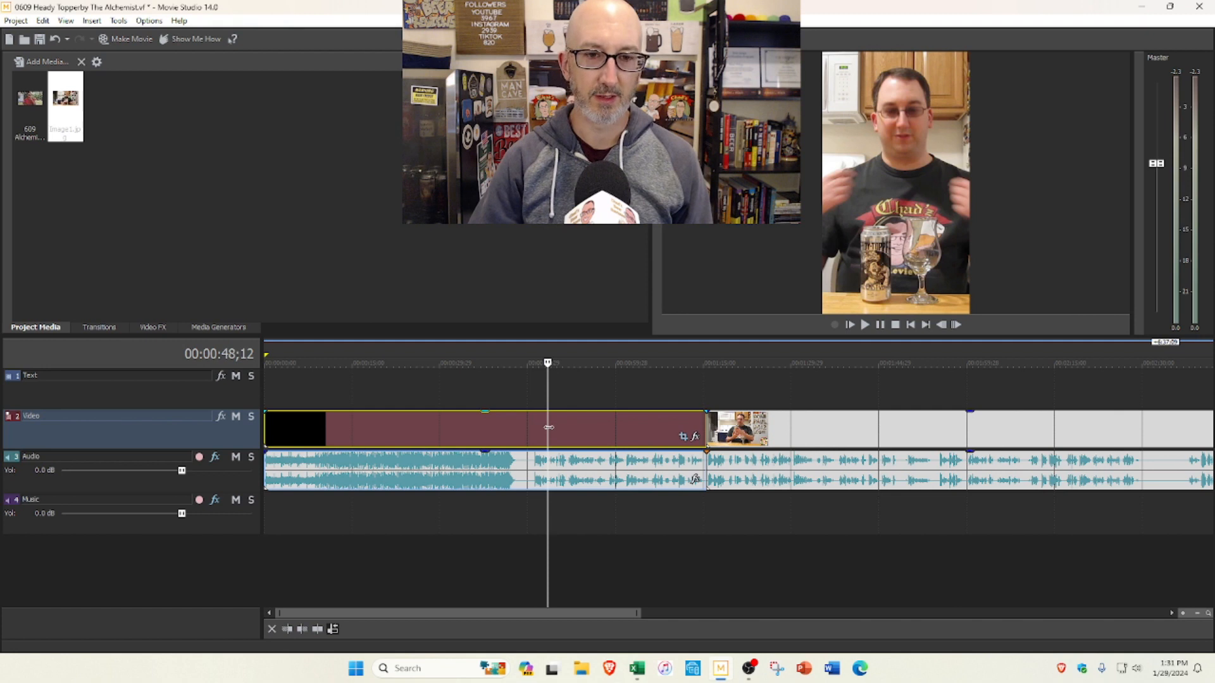
Step: Check the editing preferences, including automatic overlap, time selection fades and automatic cropping of still images
click(142, 22)
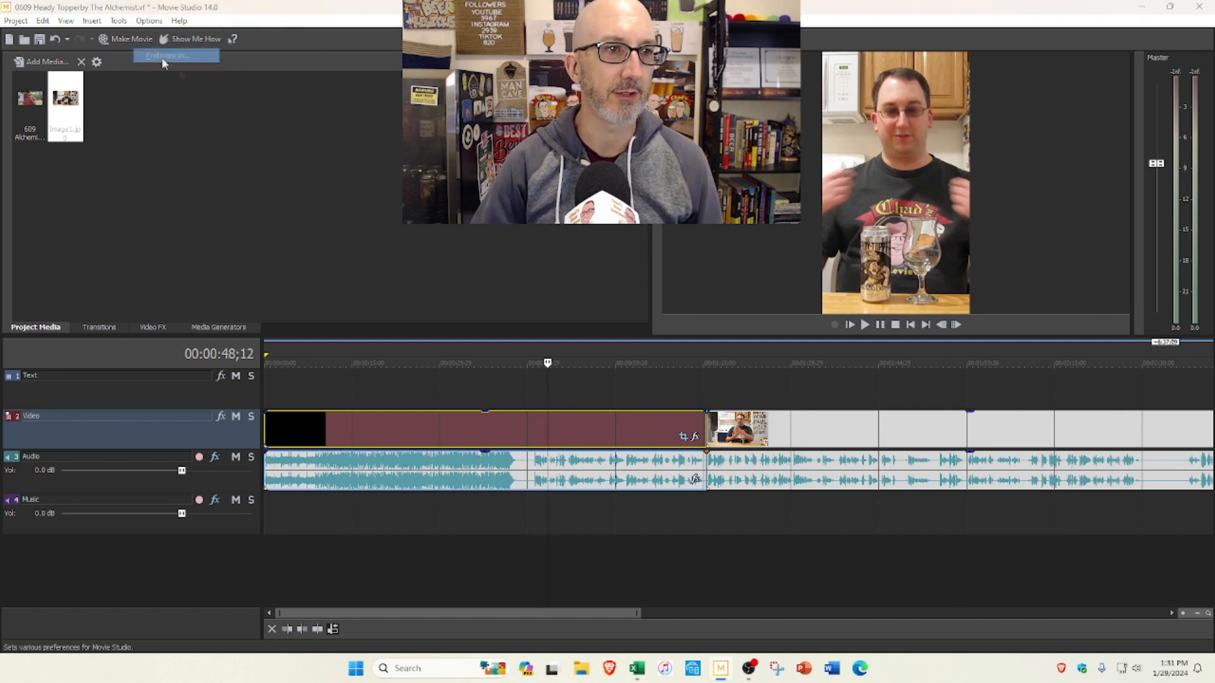
click(165, 58)
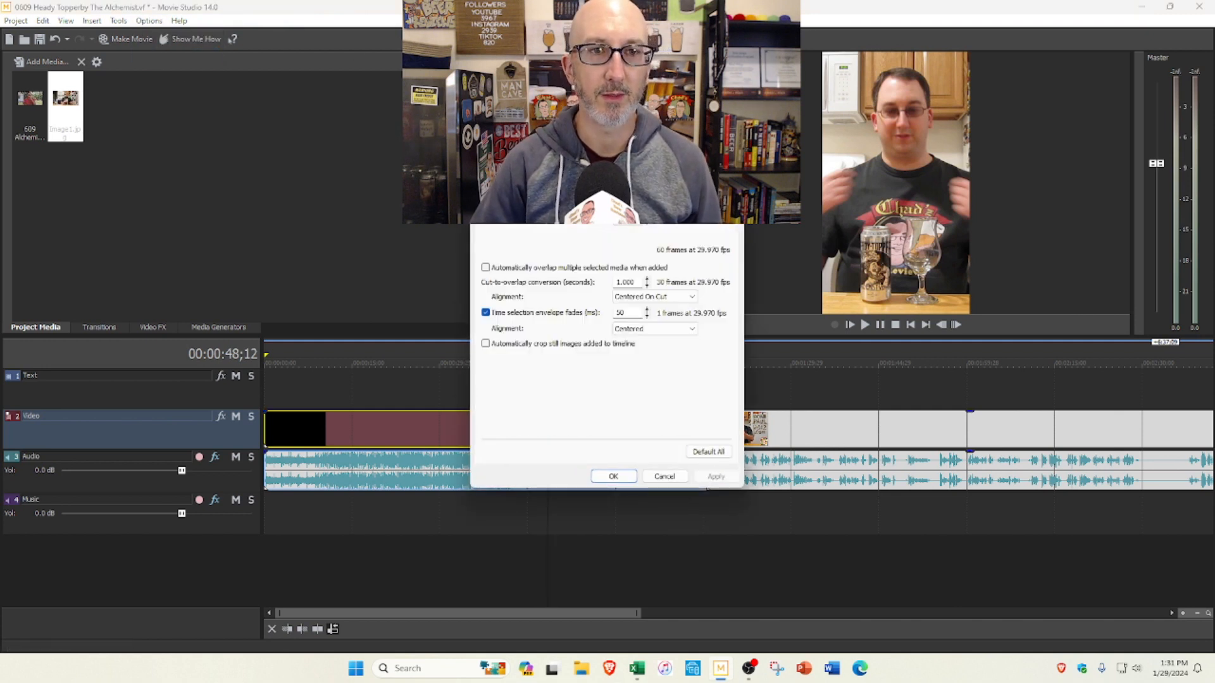
click(612, 476)
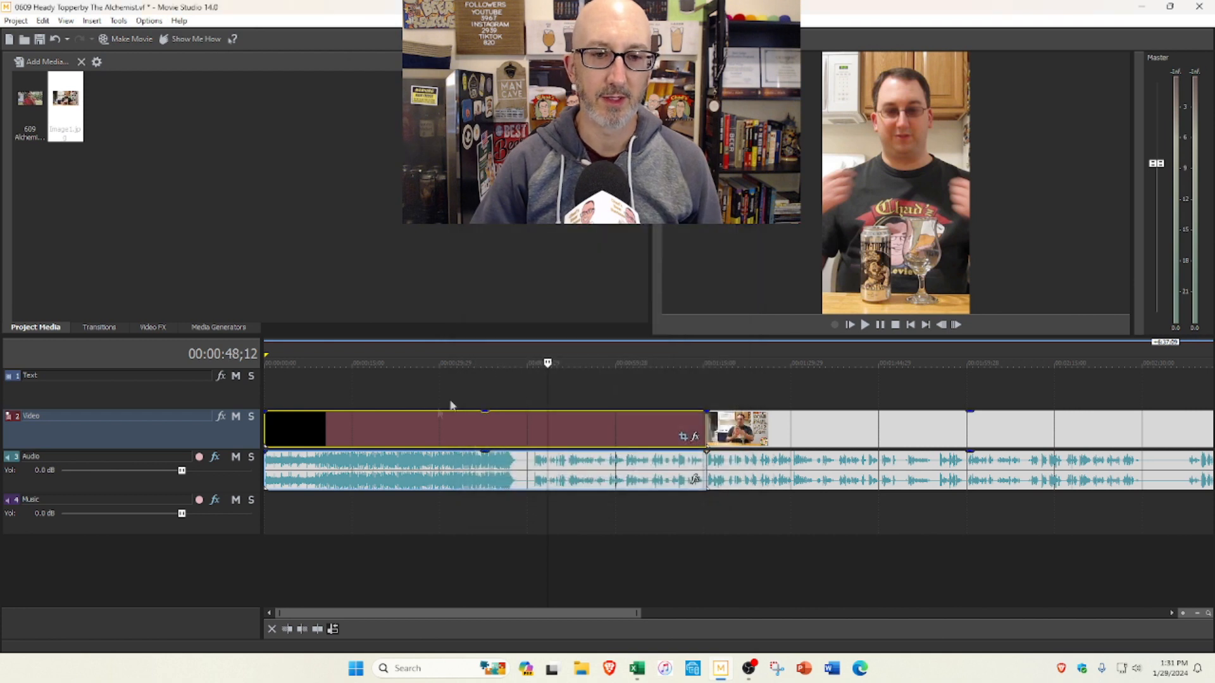
Step: Delete the intro section before the 1:15 split and trim the remaining clip's start closely to where the speech begins
click(427, 424)
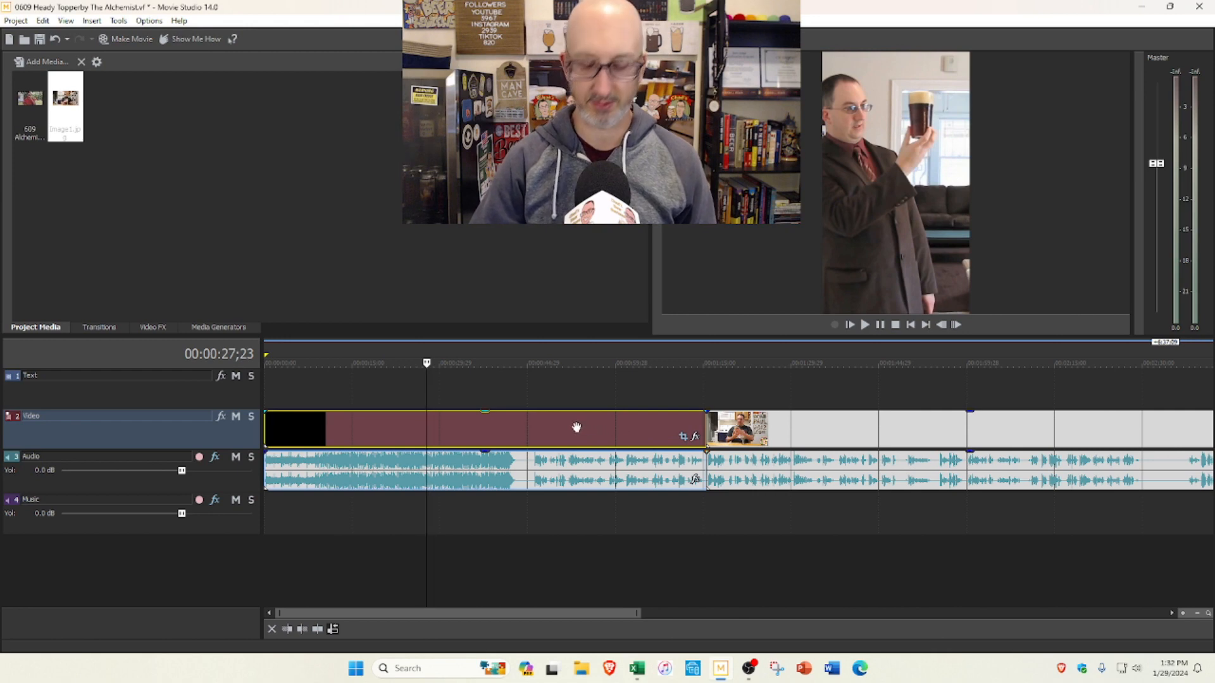
key(Delete)
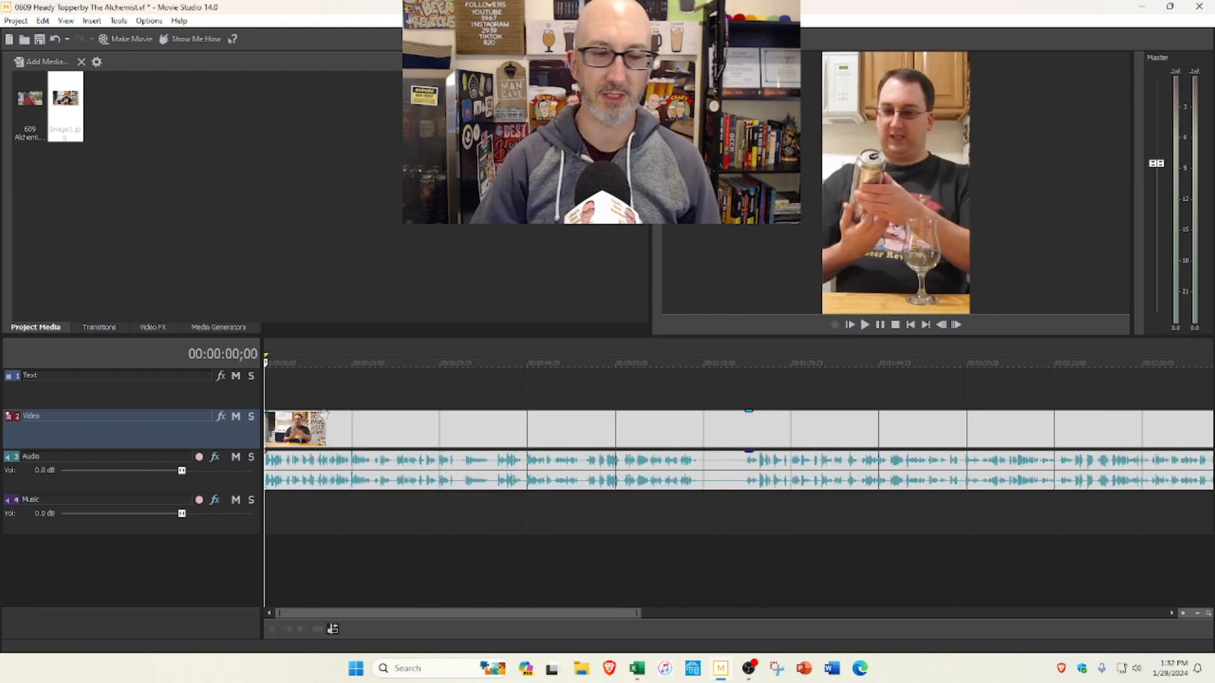
scroll(326, 443, up, 10)
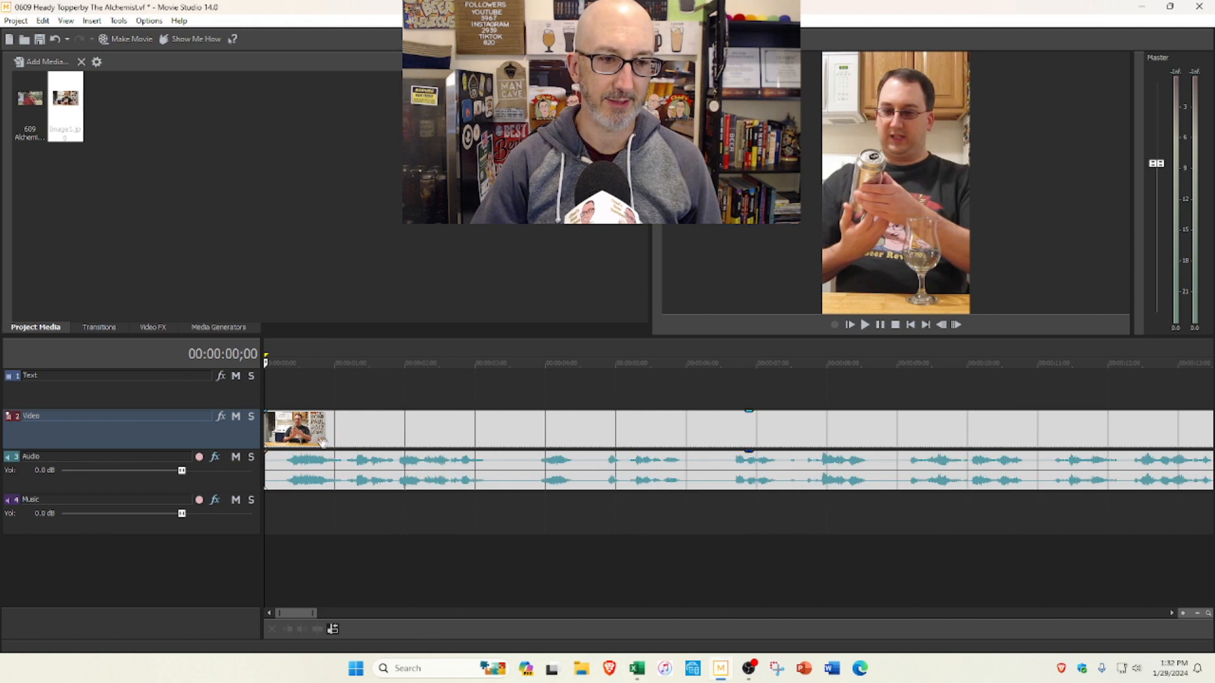
mouse_move(266, 431)
mouse_down()
mouse_move(287, 431)
mouse_move(265, 423)
mouse_up()
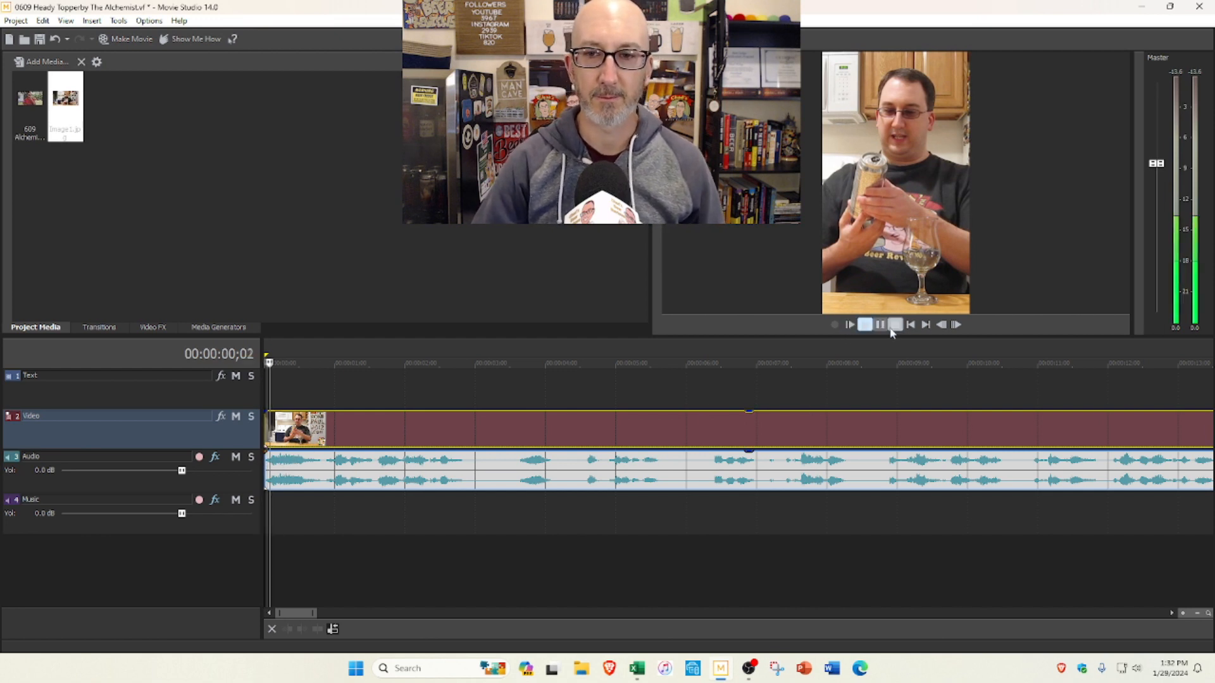
Step: Play the new opening and split the clip at 0:01;17
click(864, 325)
click(882, 326)
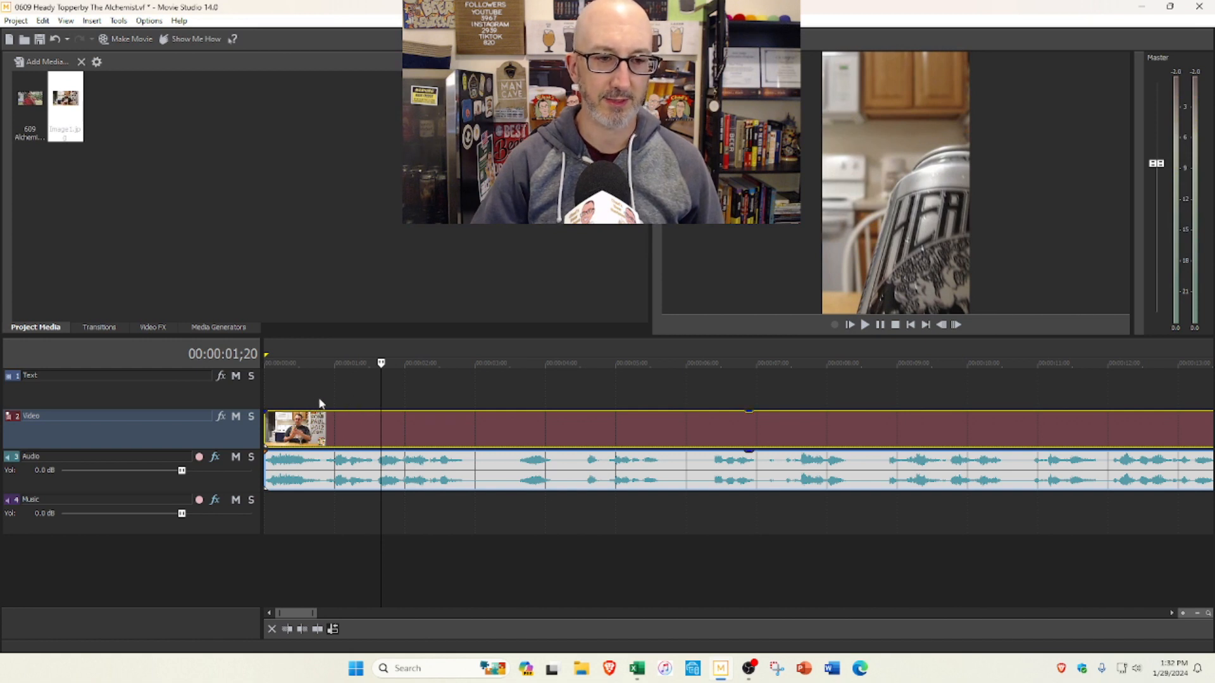
click(374, 401)
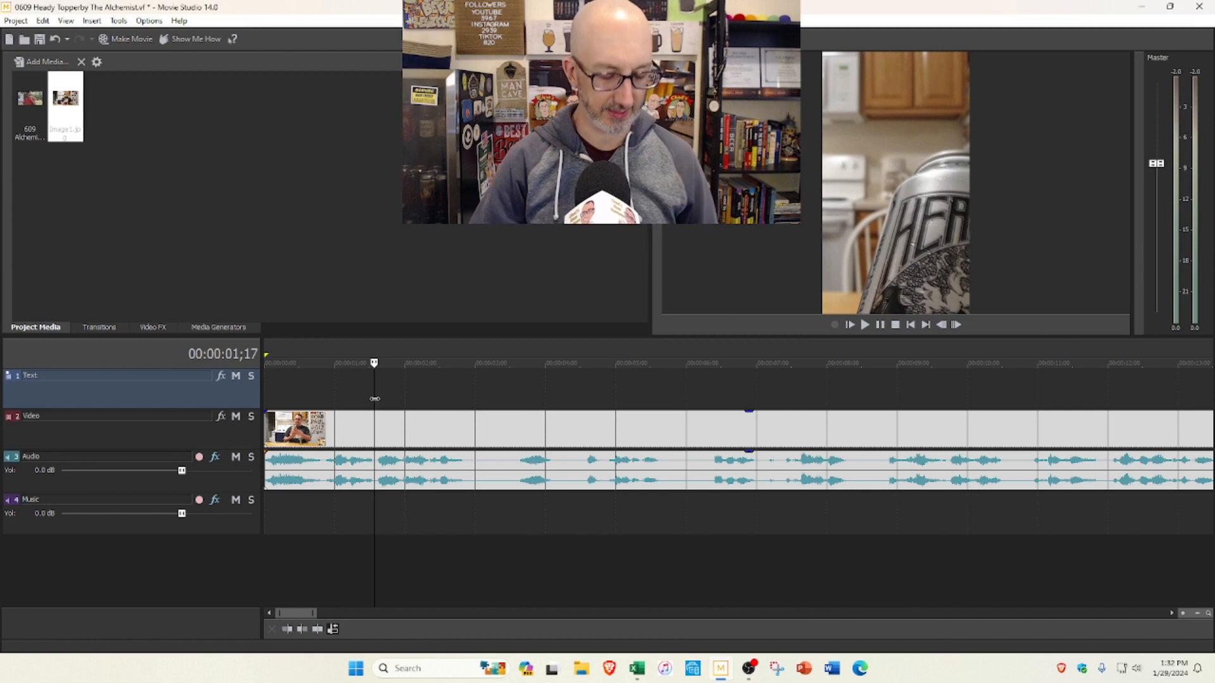
key(s)
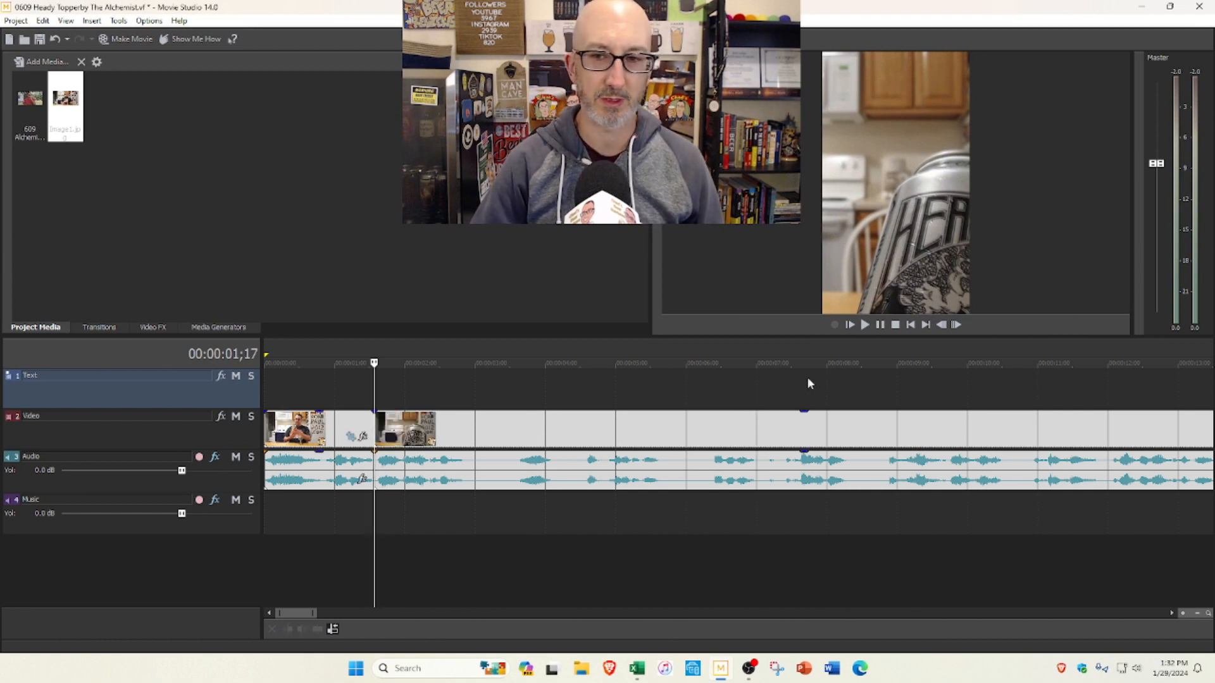
Step: Split the first segment at about 0:00;18 and trim the start of the short piece that follows
click(848, 324)
drag(304, 396, 332, 417)
key(s)
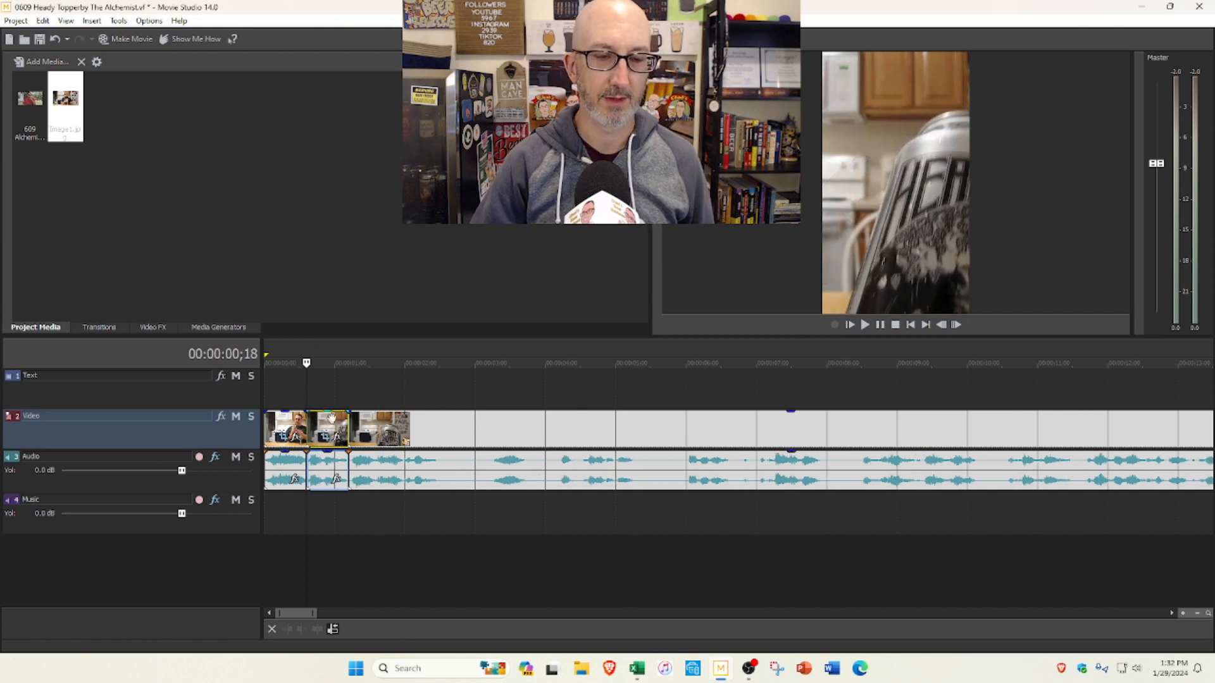
Step: Replay the opening and fine-tune the trim of the second segment so it runs slightly longer
click(851, 325)
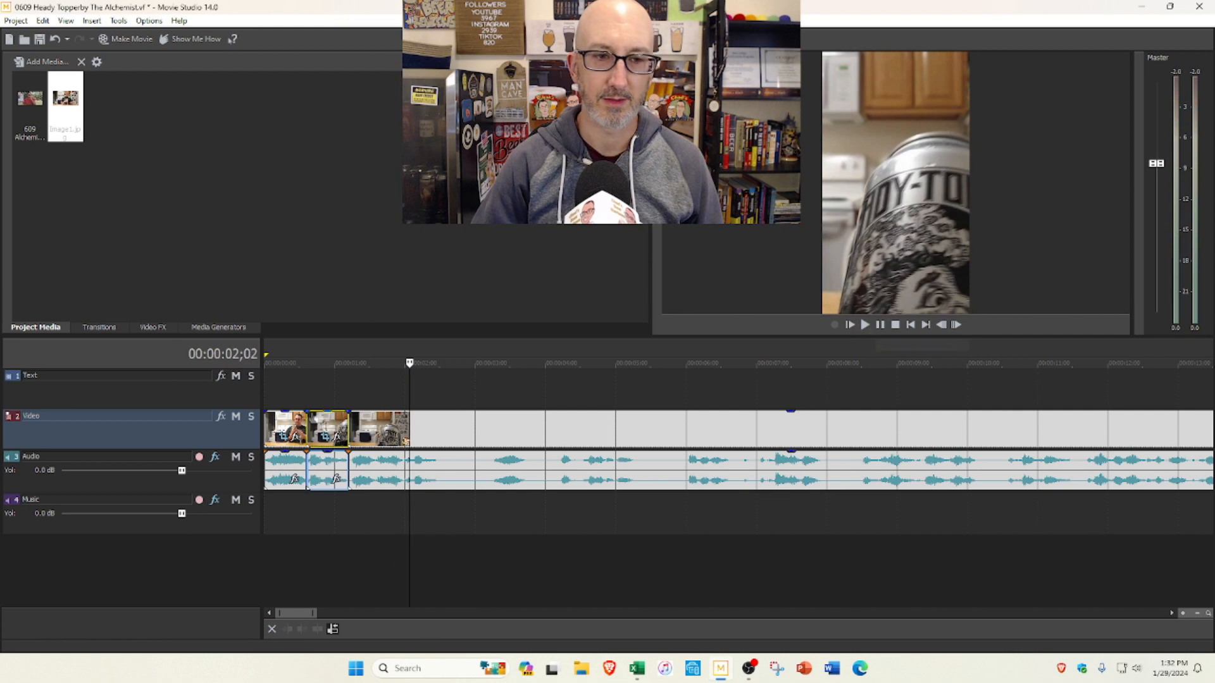
drag(313, 423, 316, 421)
drag(347, 422, 330, 422)
Step: Play the edit from the start and split the can close-up at 0:02;19
click(850, 325)
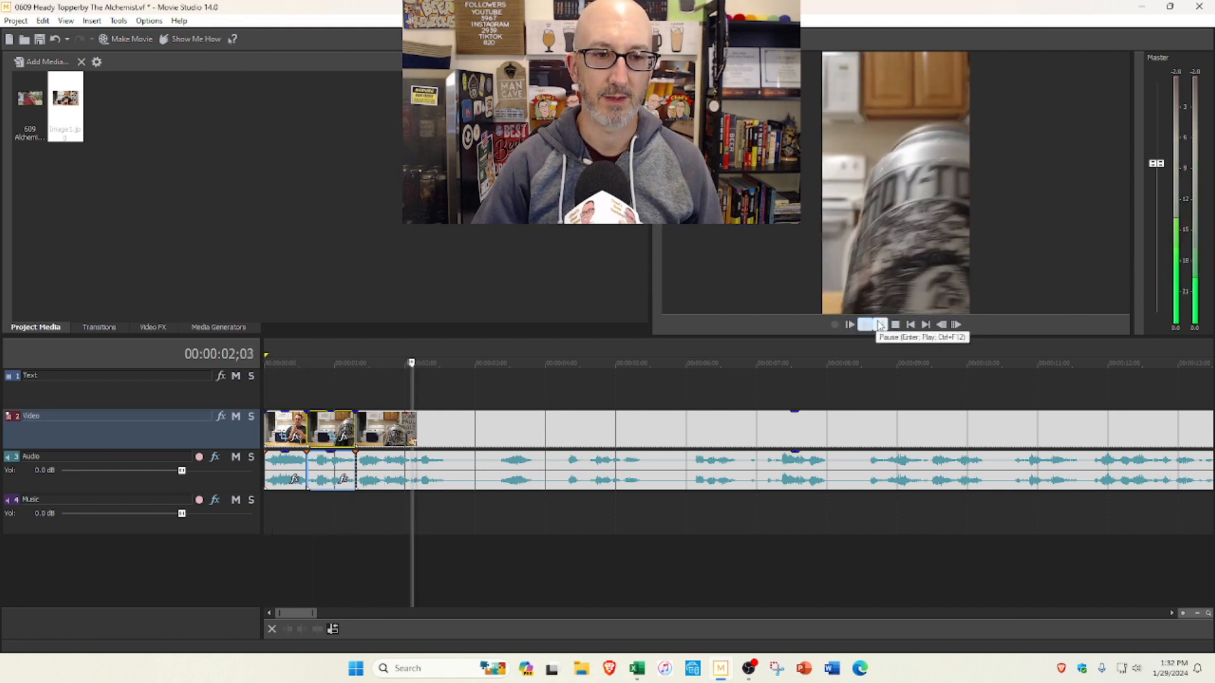
click(879, 325)
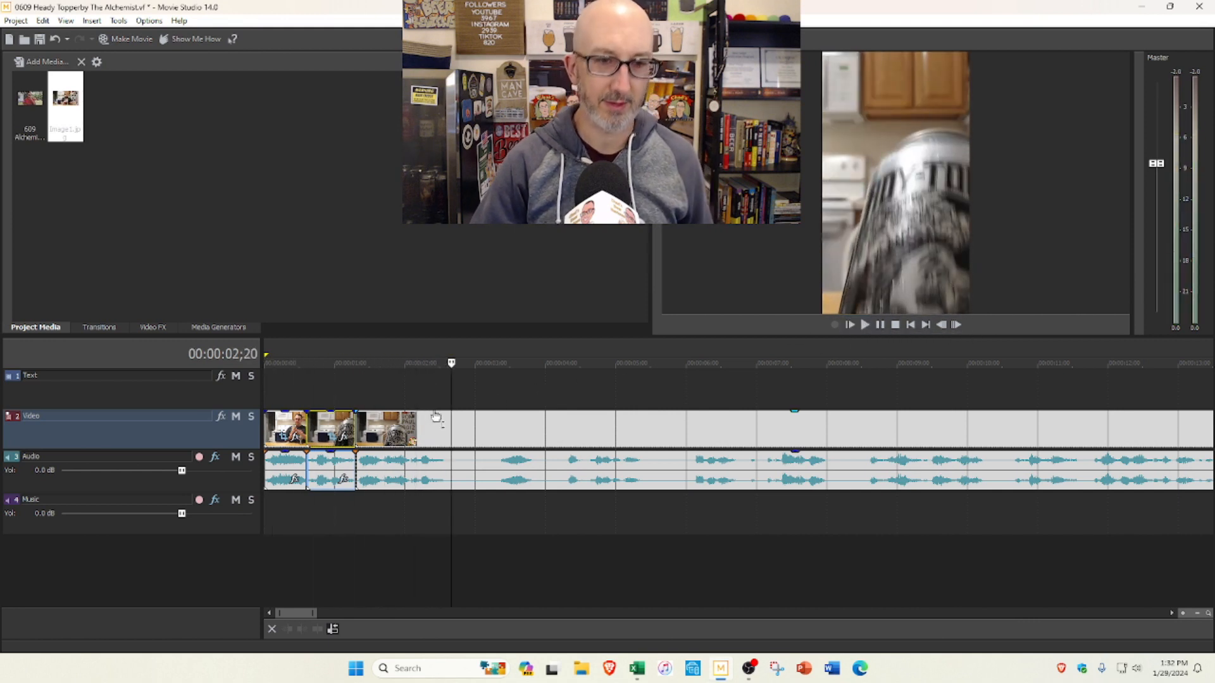
click(449, 402)
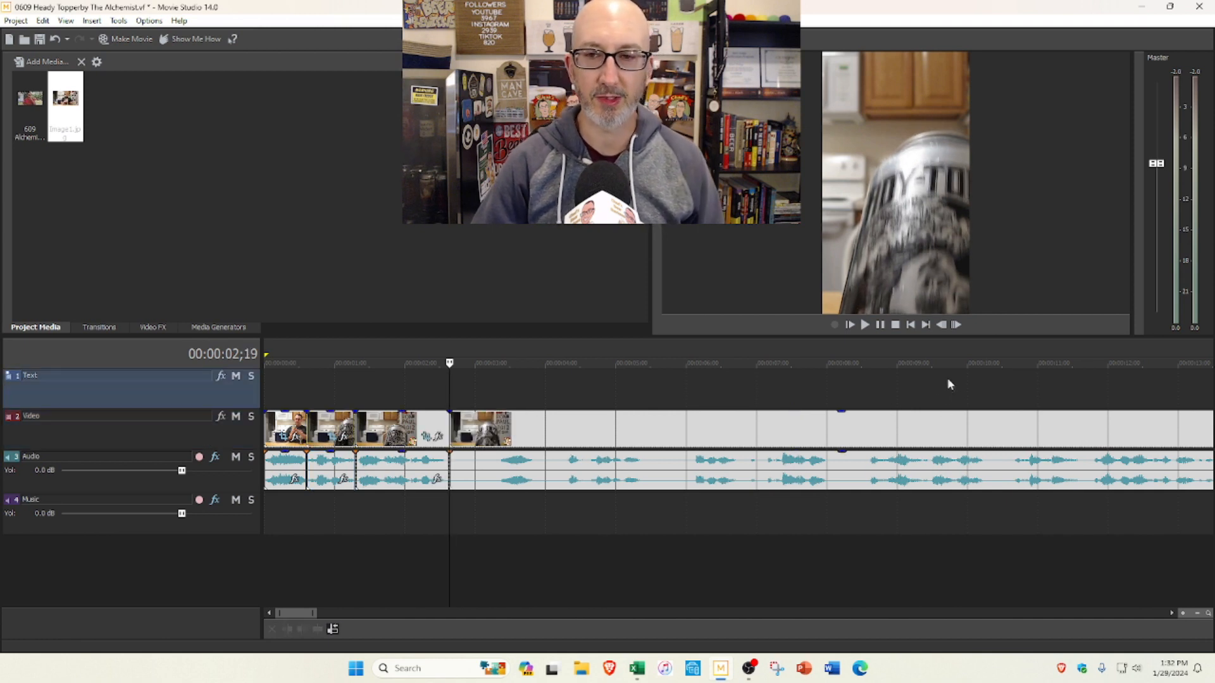
Step: Trim about 1.5 seconds from the start of the segment following the 0:02;19 cut, and split that segment at 0:03;25
click(864, 324)
scroll(804, 391, down, 3)
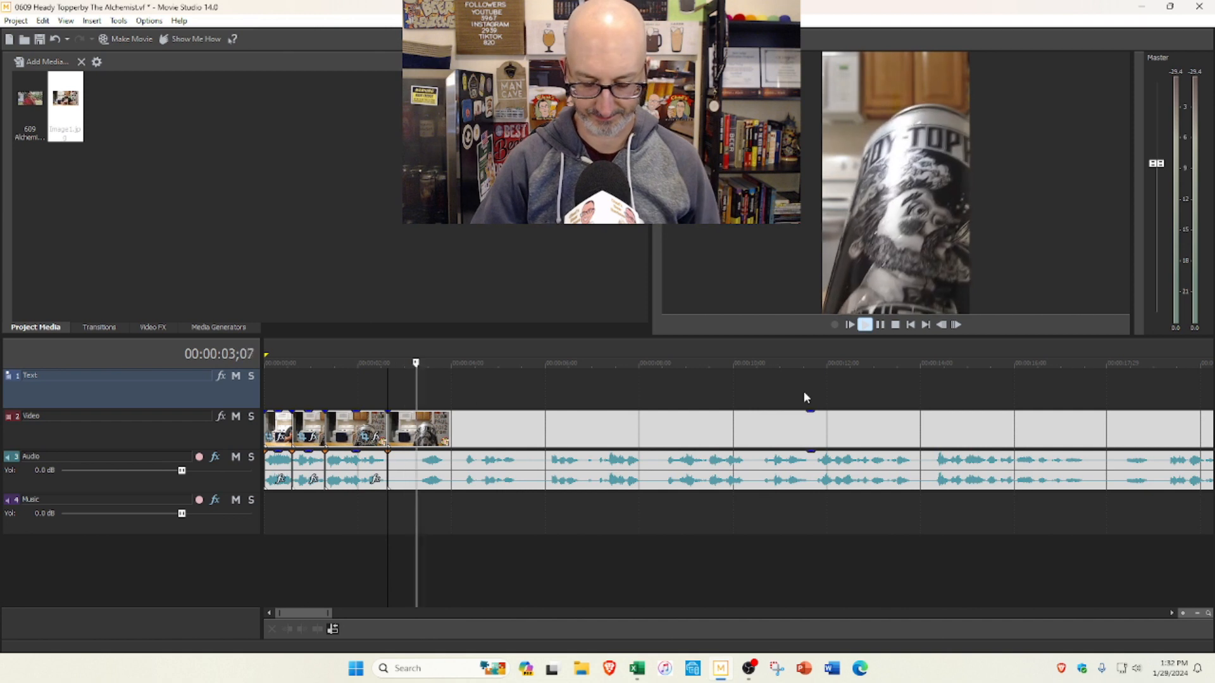
scroll(743, 428, down, 1)
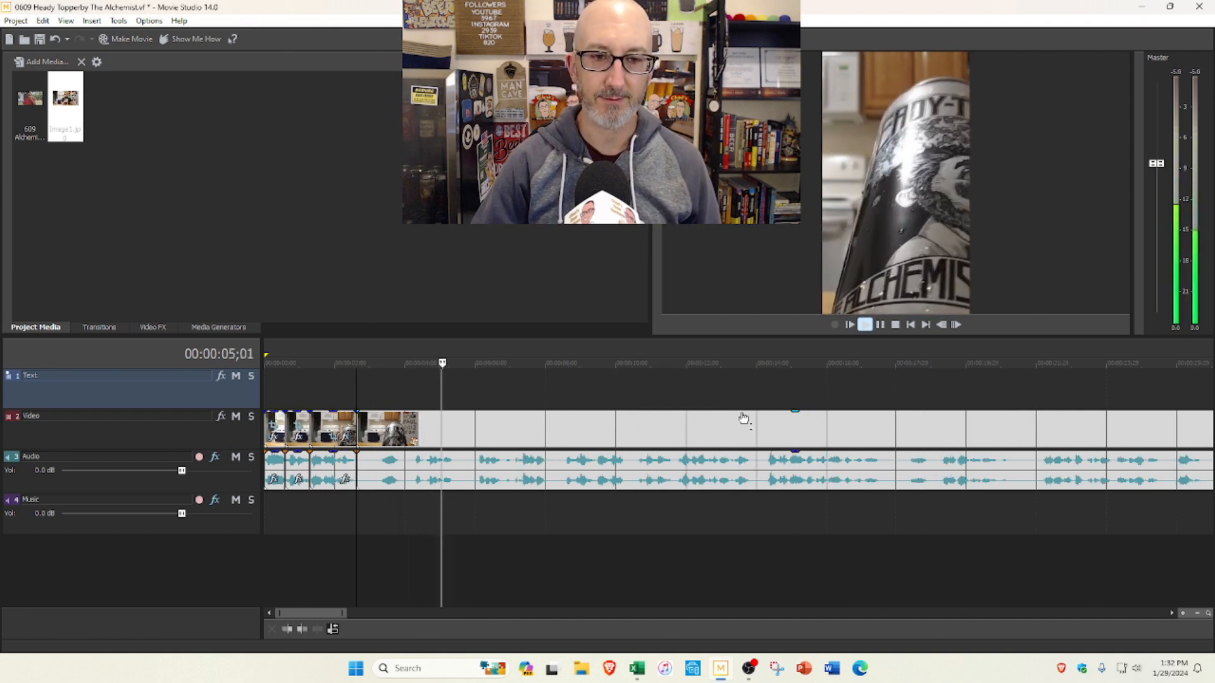
click(878, 326)
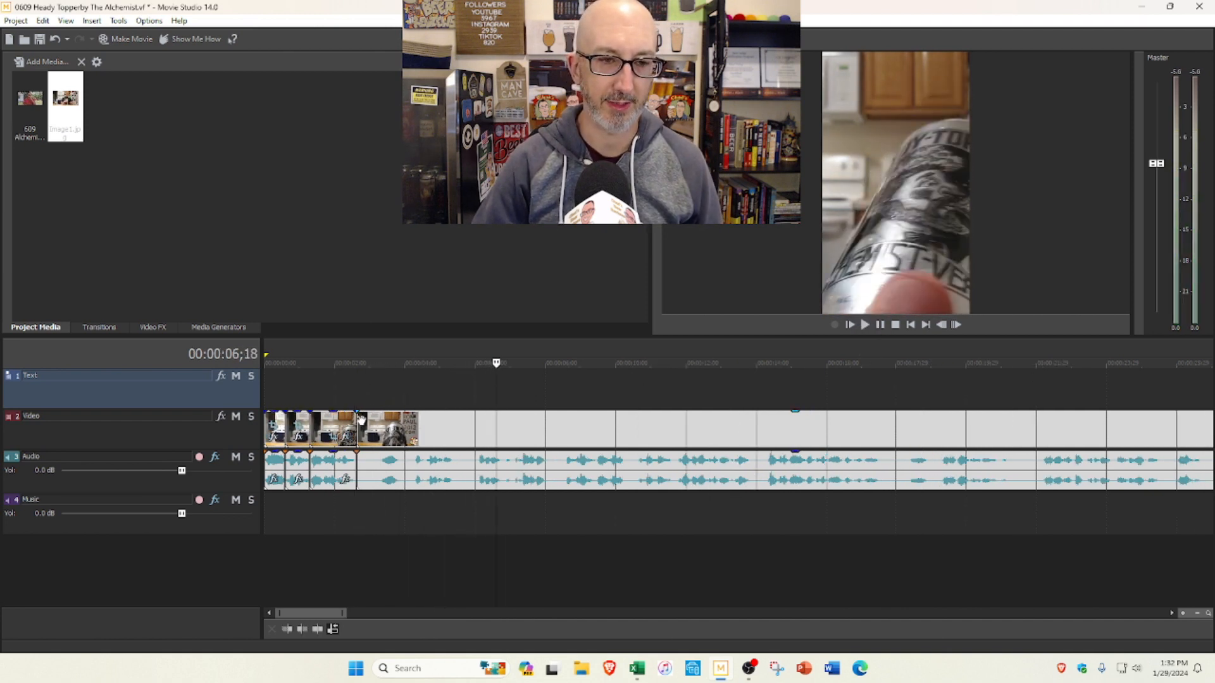
drag(358, 421, 413, 424)
click(356, 399)
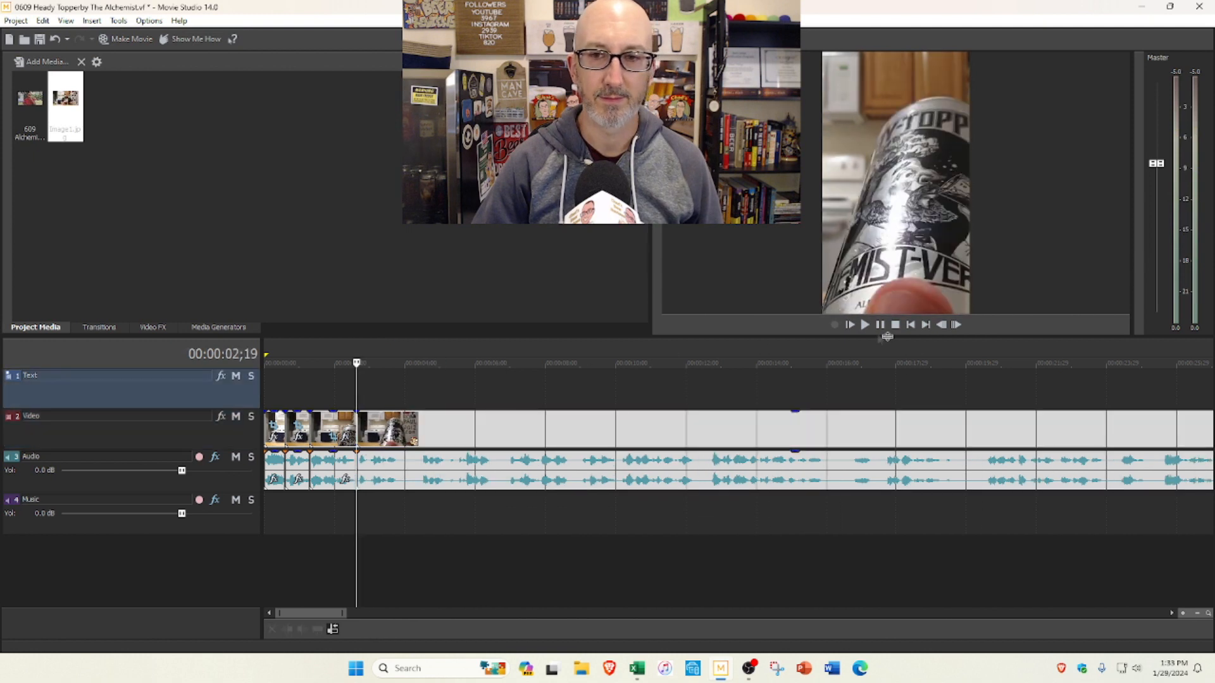
click(878, 326)
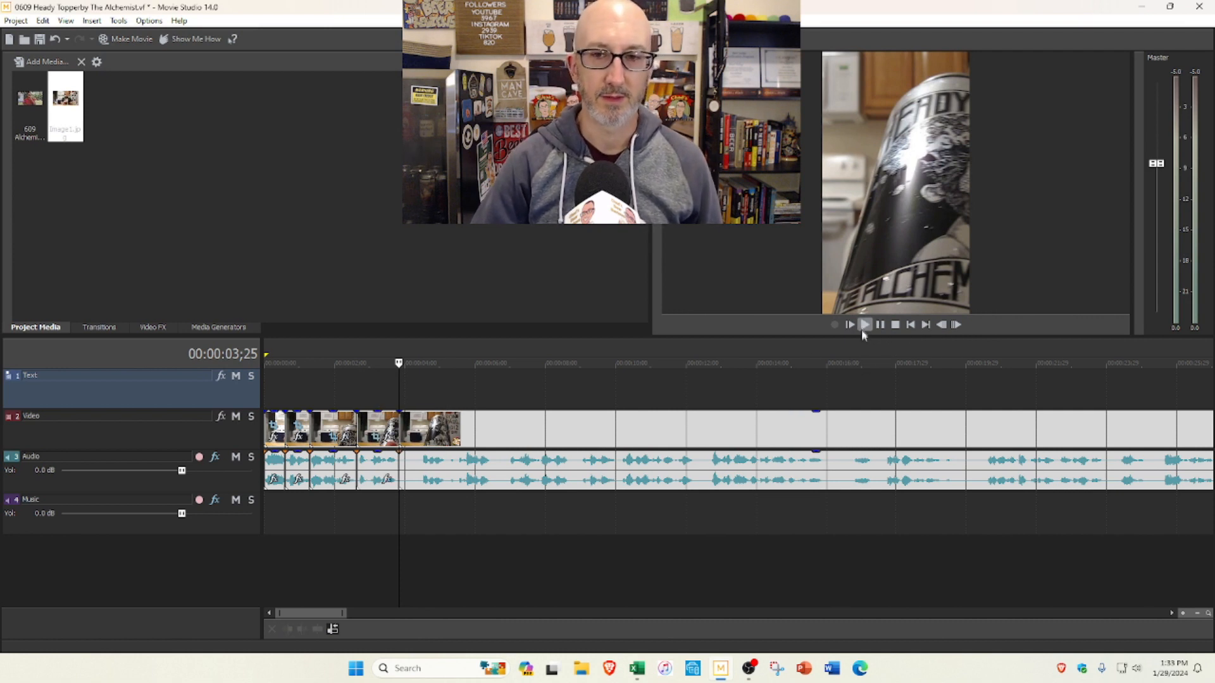
Step: Play on to the poured beer, split the clip at 0:20;15, and delete the section back to the 0:03;25 cut
click(864, 325)
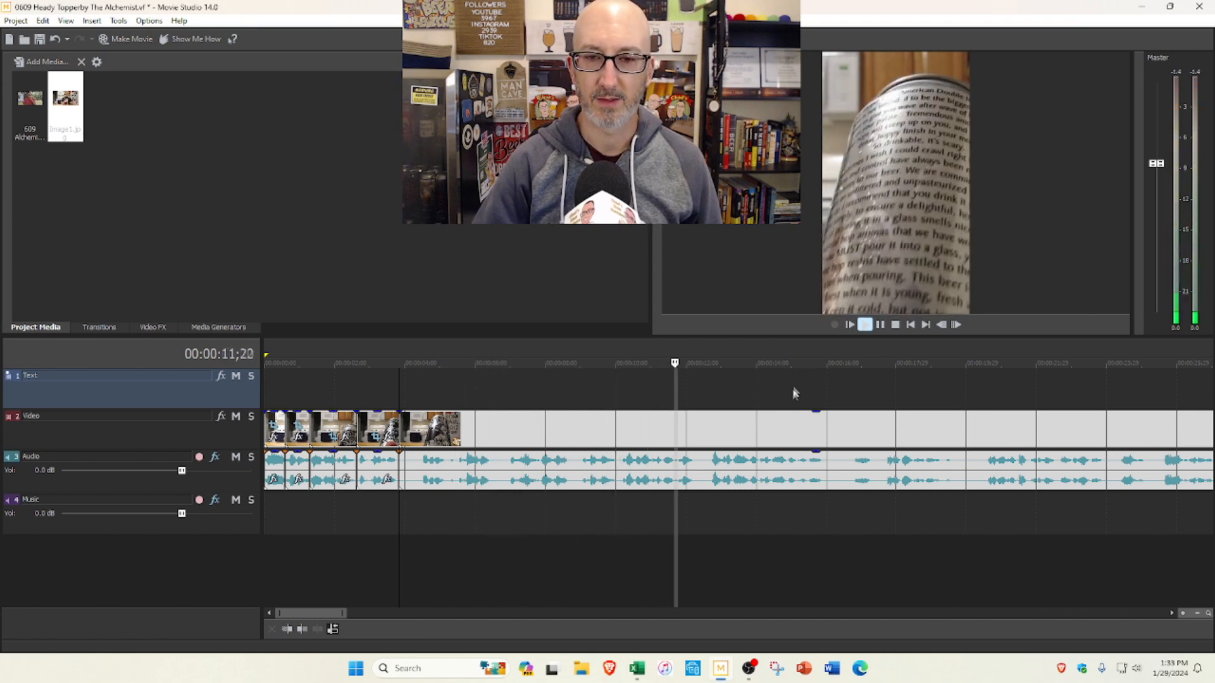
scroll(791, 392, down, 2)
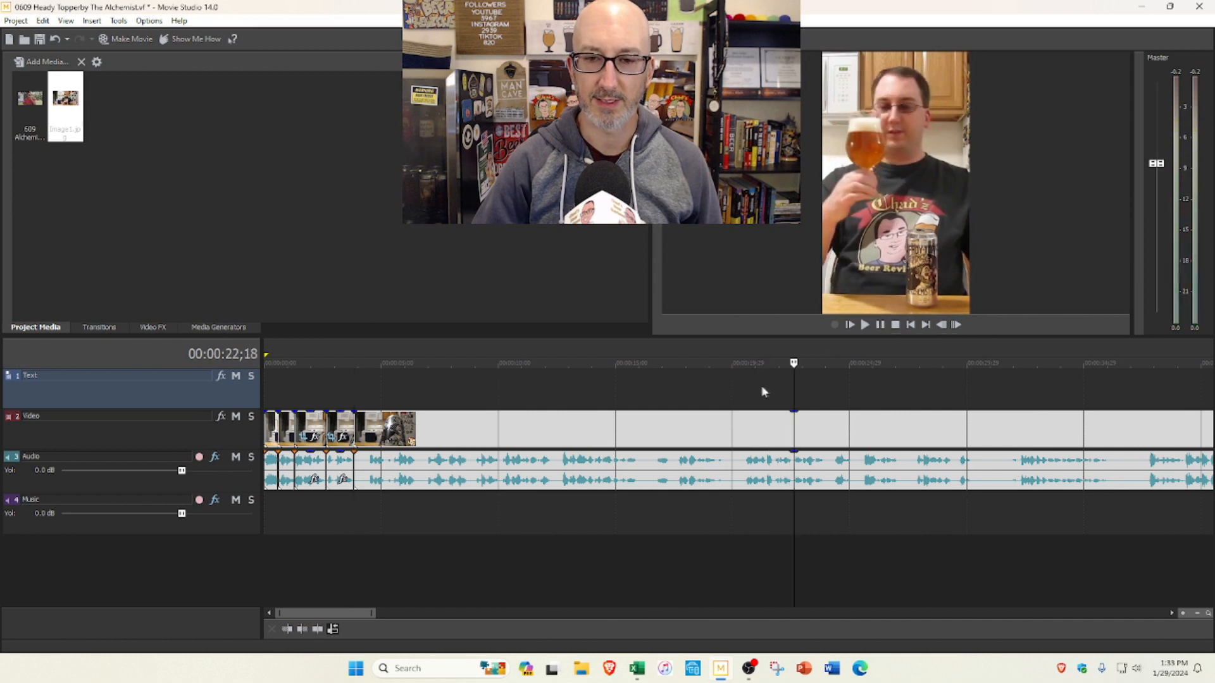
click(746, 387)
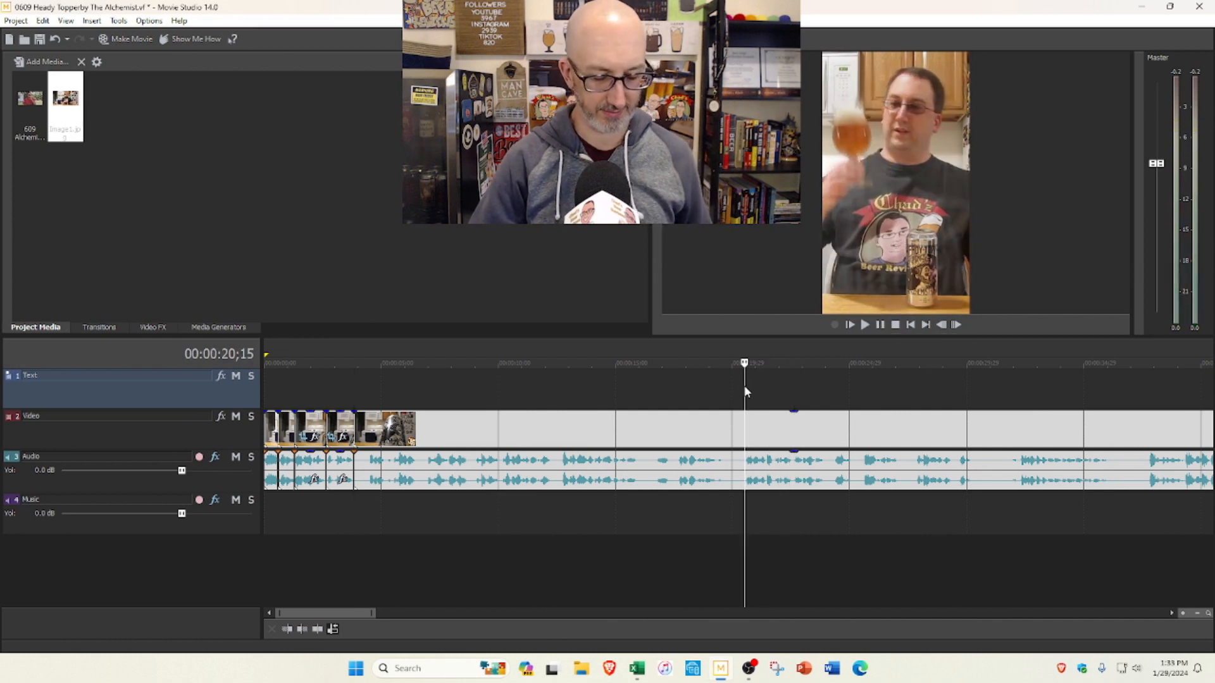
click(613, 434)
key(Delete)
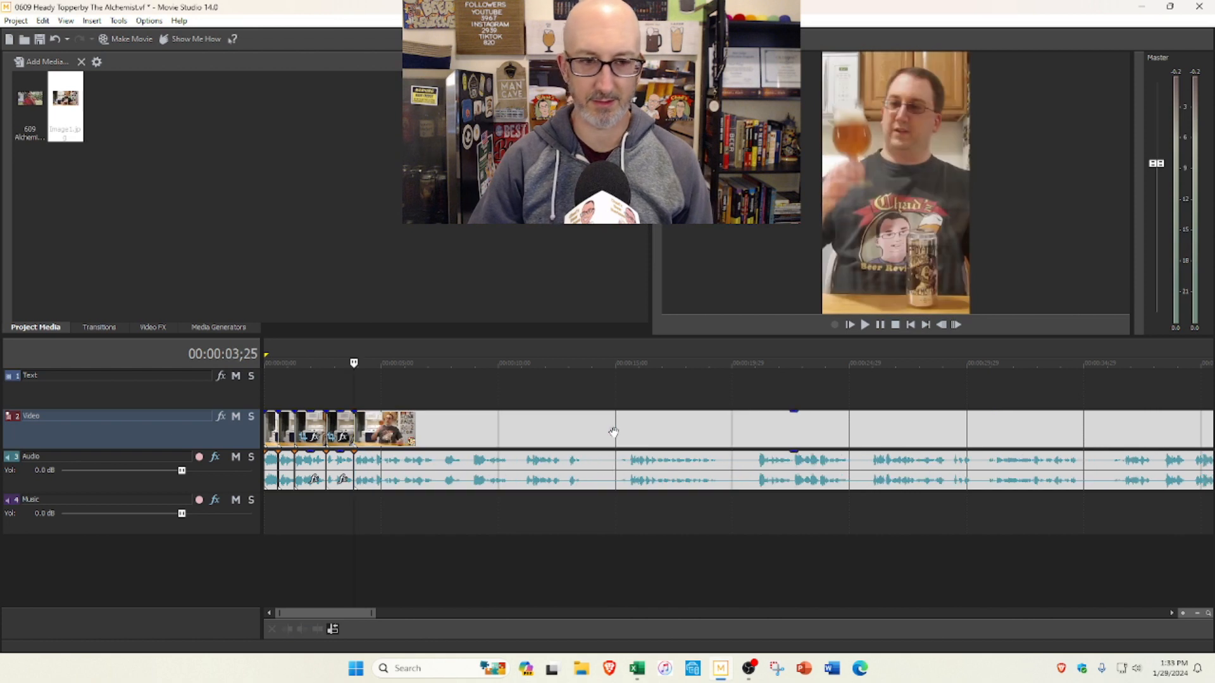
Step: Delete the footage from 0:03;25 to about 0:08;26 and split the remaining clip at about 0:05;10
click(864, 326)
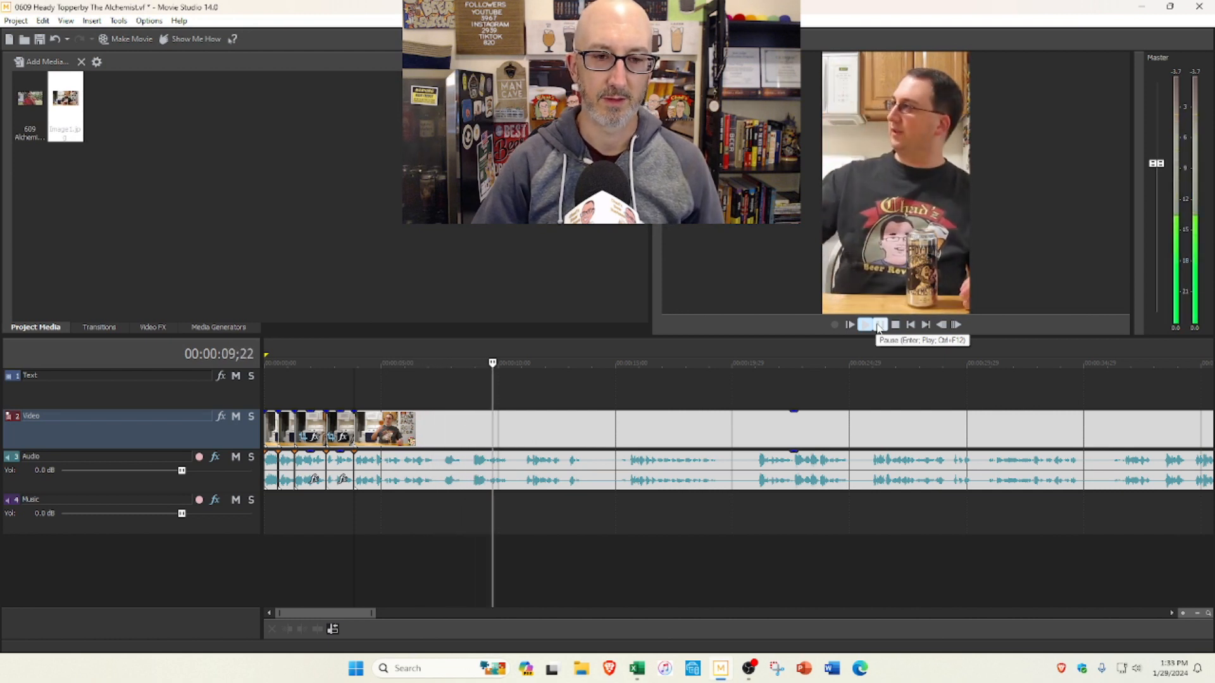
click(878, 327)
click(470, 389)
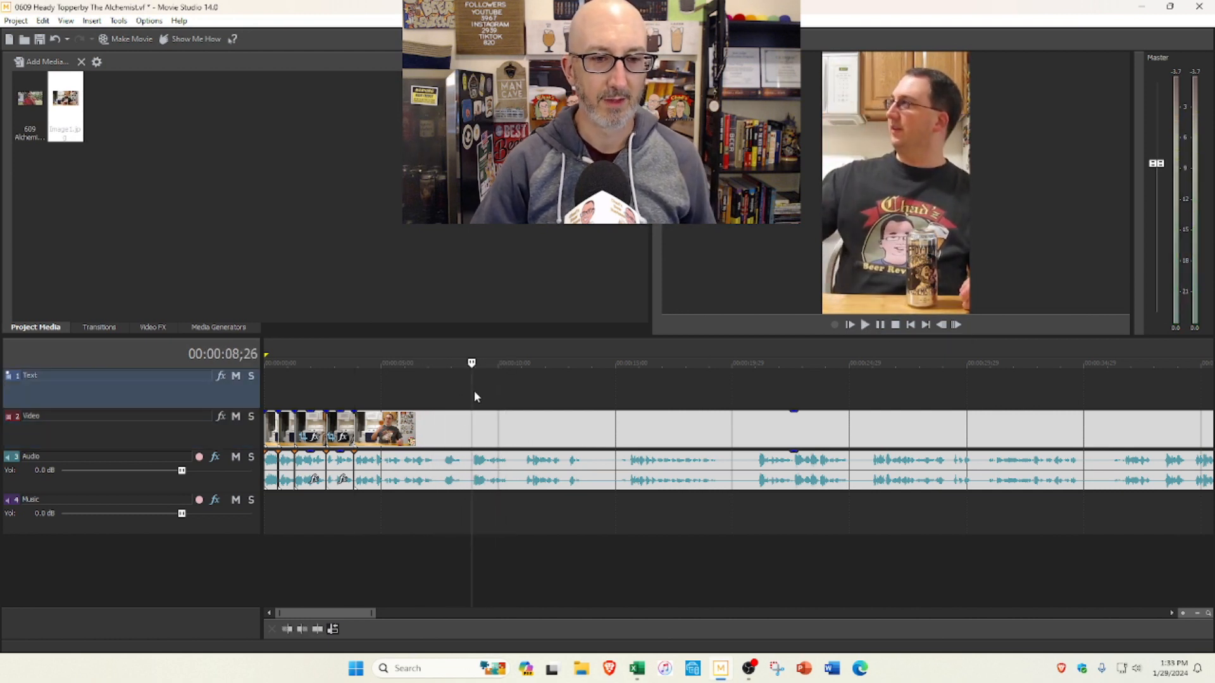
click(332, 629)
click(383, 438)
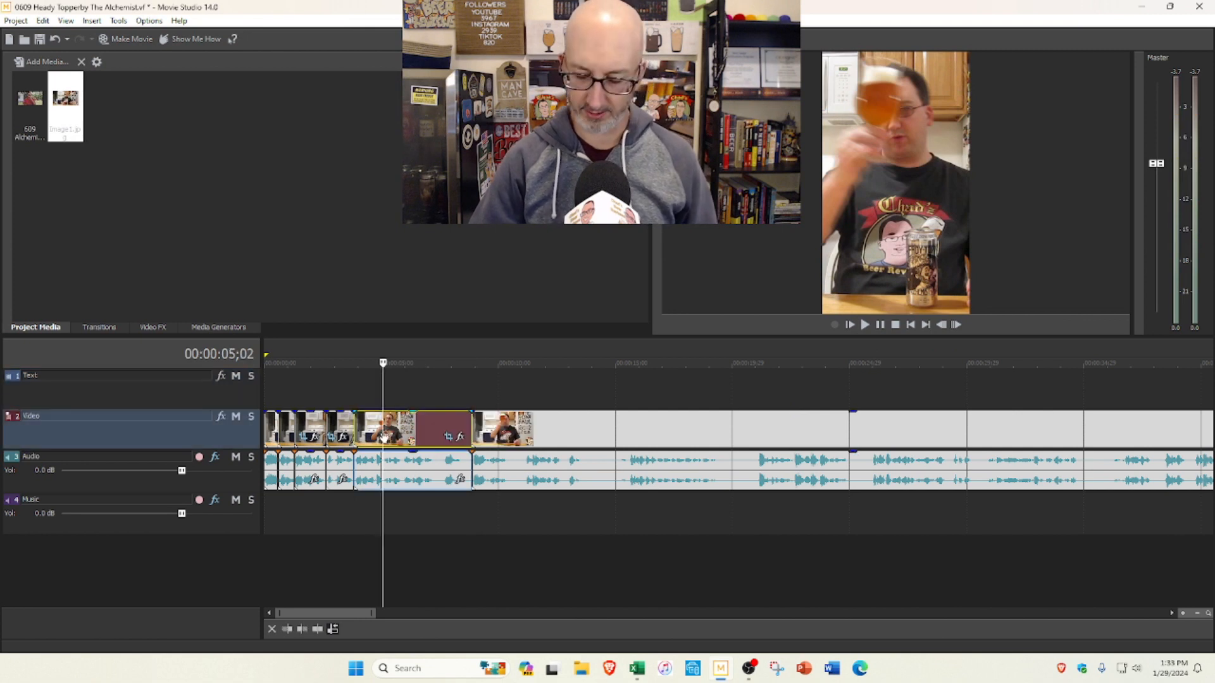
key(Delete)
click(390, 408)
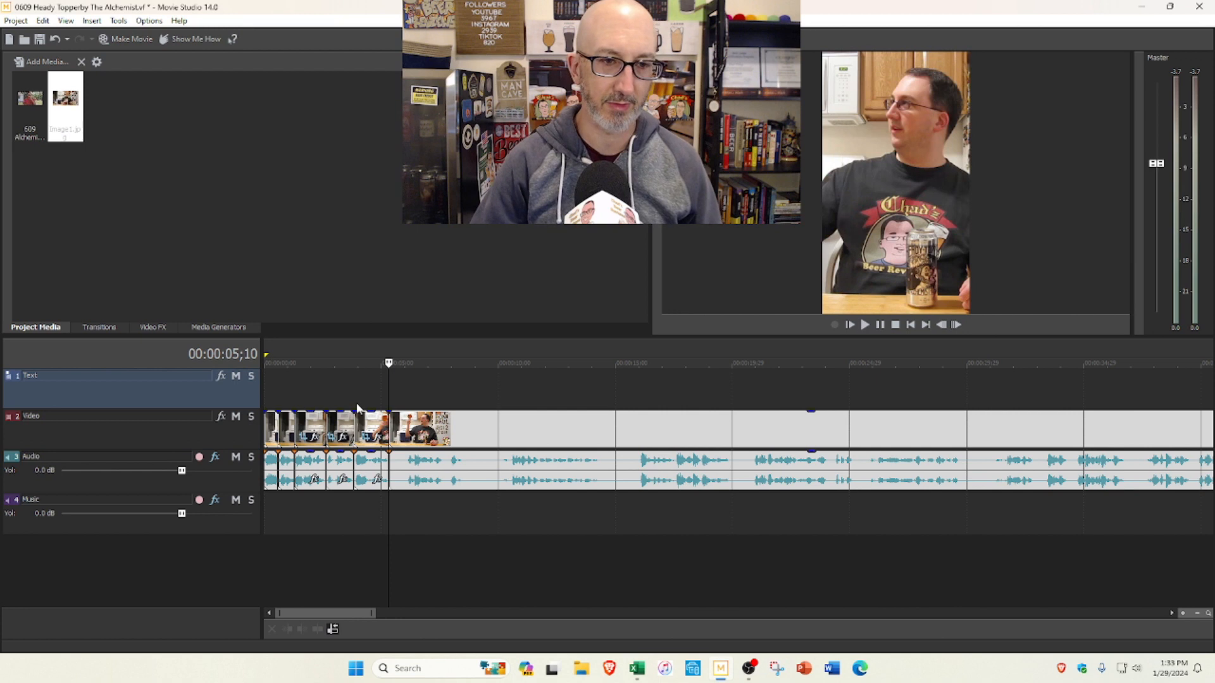
Step: Trim about 0.7 seconds from the start of the segment following the 0:05;10 cut and place the playhead at 0:06;27
click(353, 404)
click(865, 326)
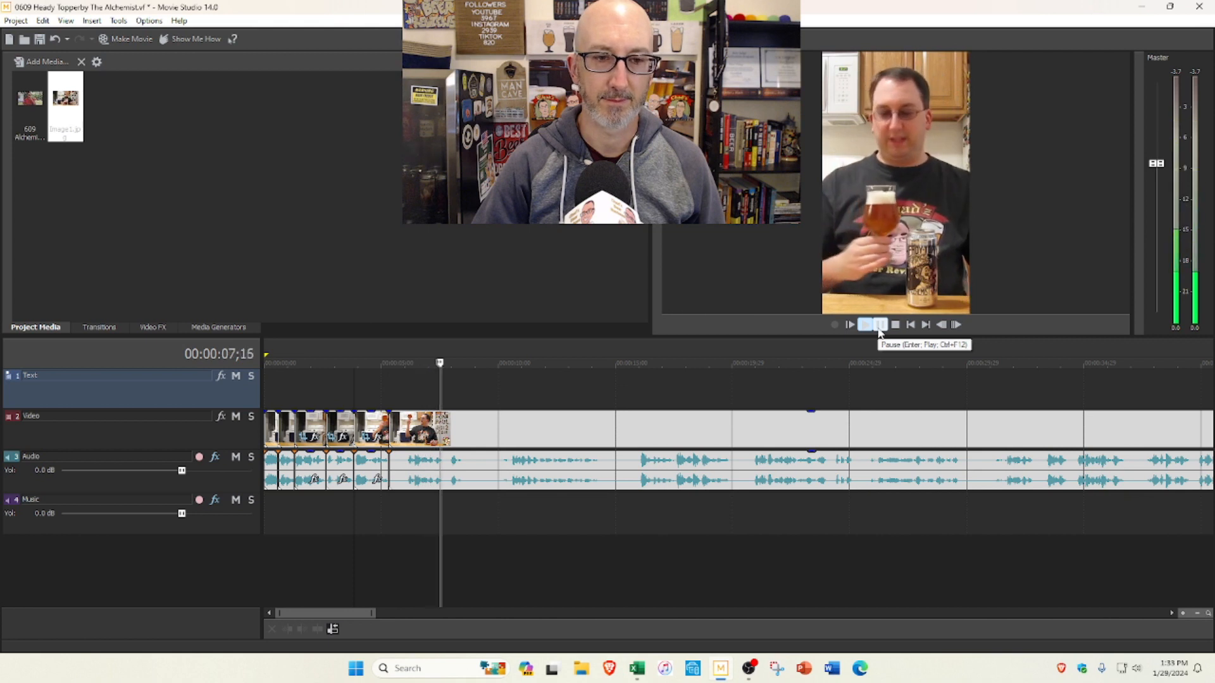
click(878, 328)
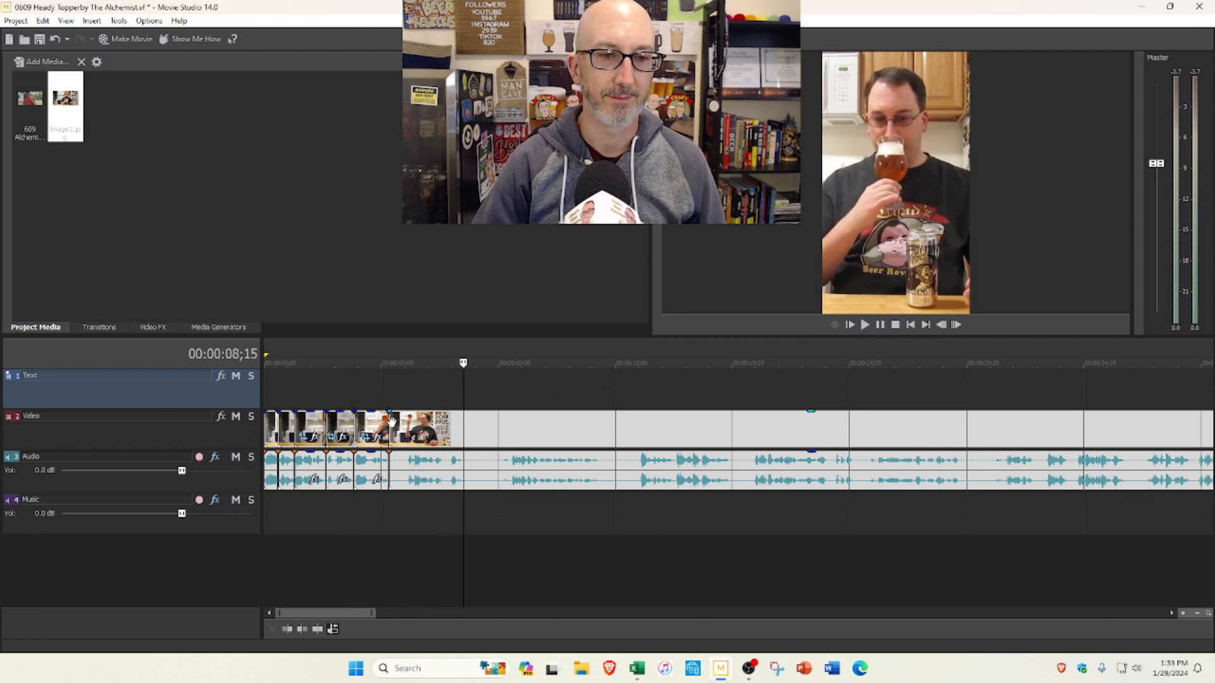
drag(392, 419, 409, 425)
click(425, 407)
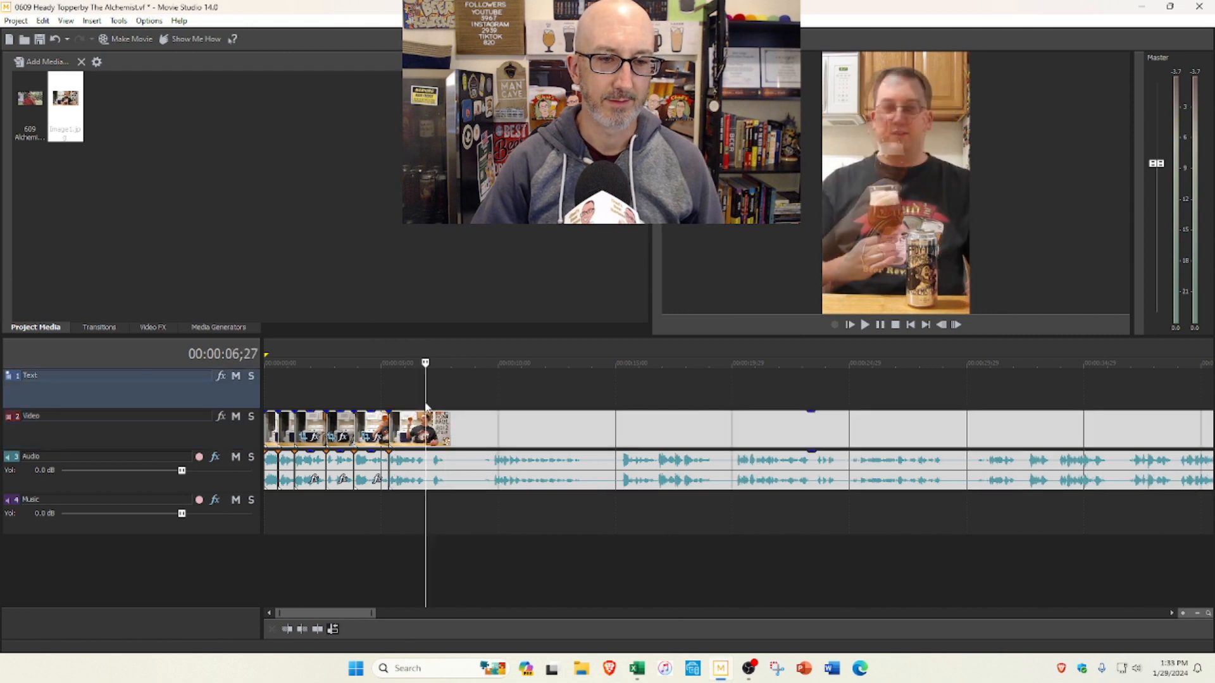
Step: Split the clip at 0:06;27, trim about 2.8 seconds from the start of the remaining segment, and close the gap
key(s)
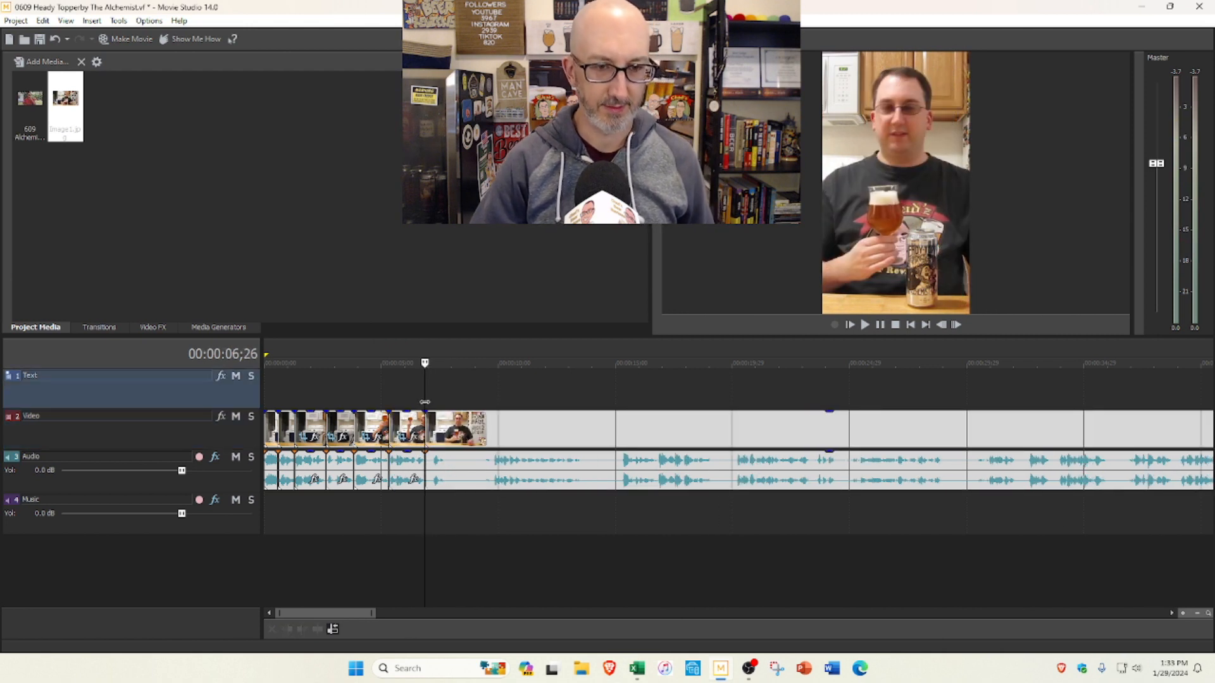
click(864, 325)
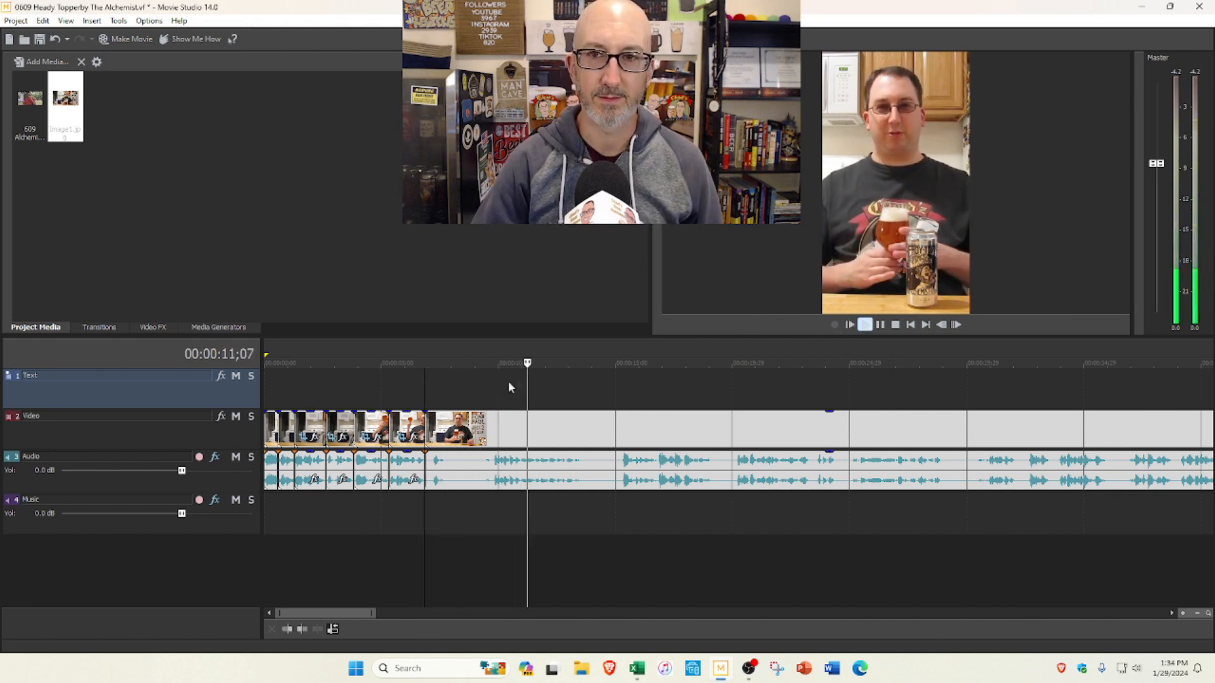
click(881, 325)
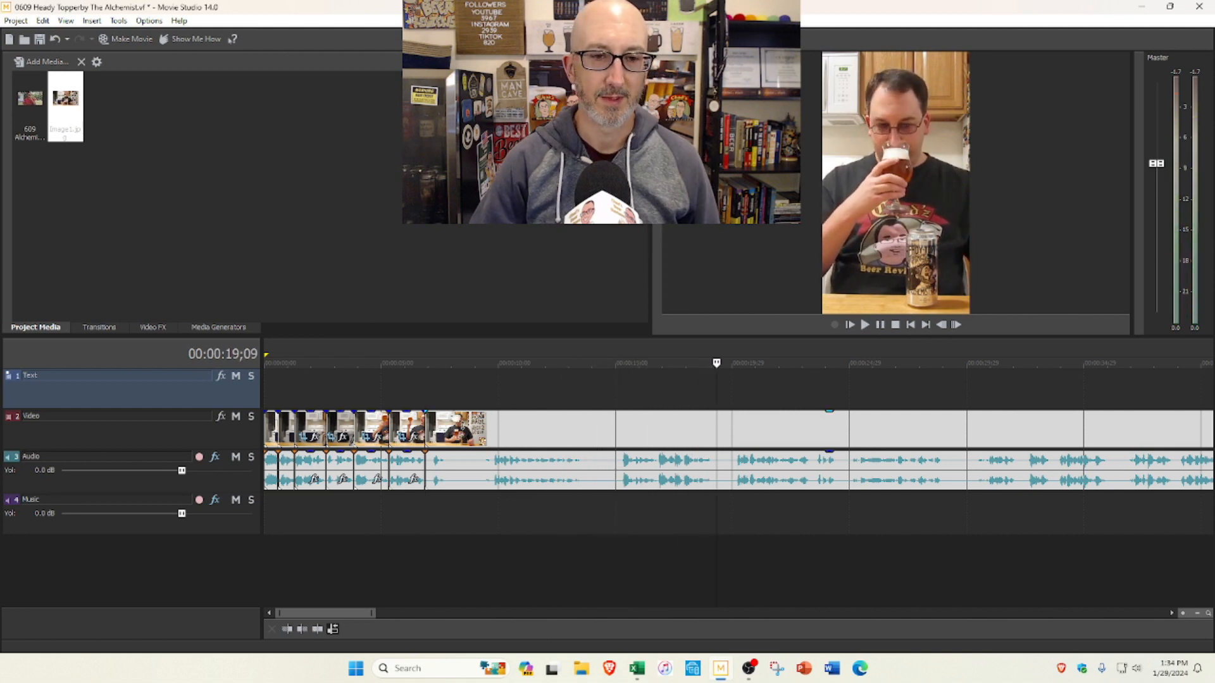
drag(428, 424, 493, 427)
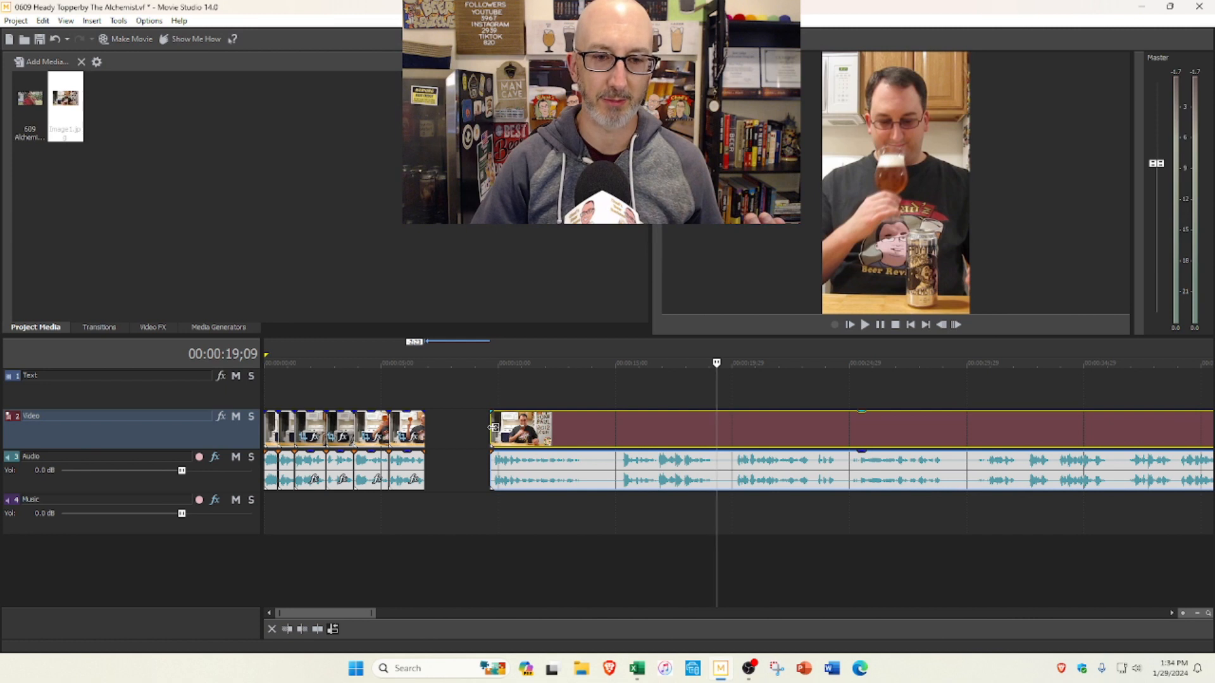
drag(493, 428, 425, 388)
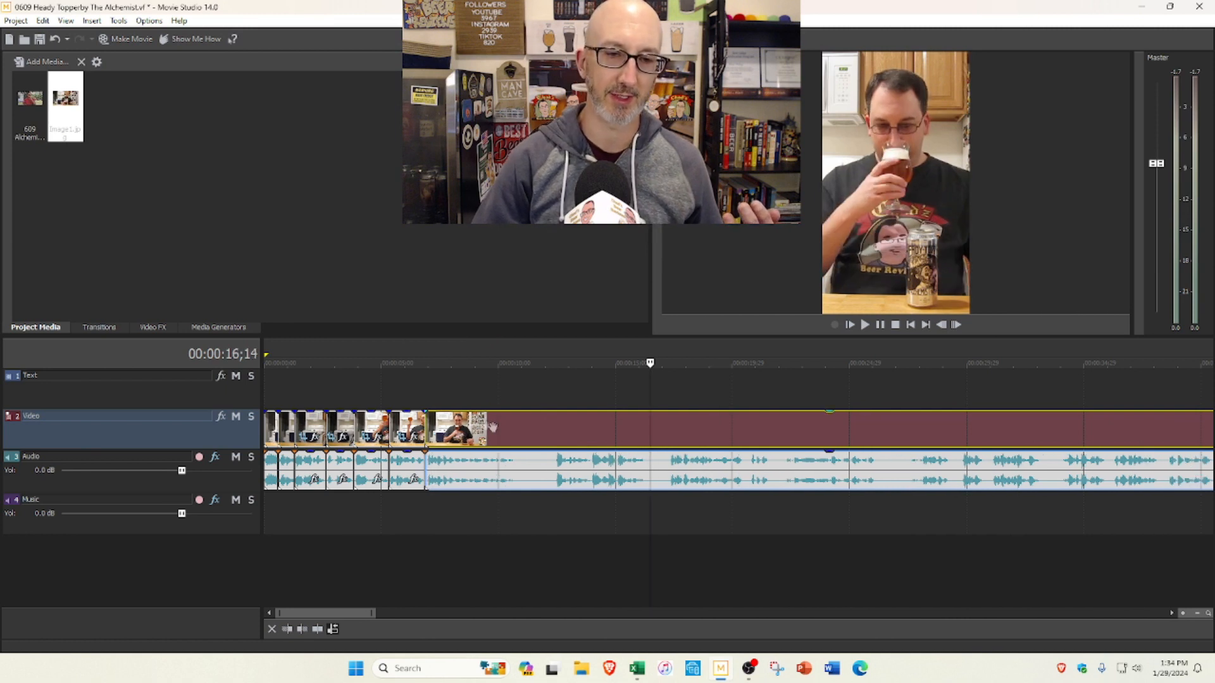
Step: Play on from the 0:06;26 cut and split the clip at 0:10;12
click(424, 388)
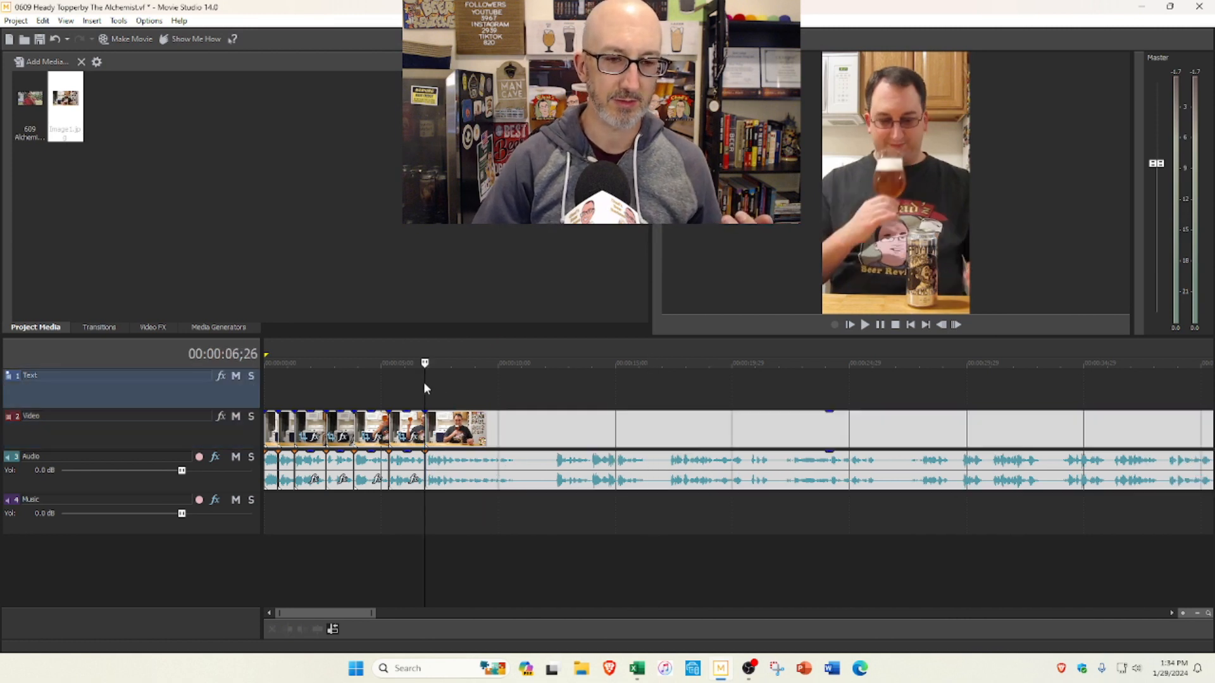
click(864, 325)
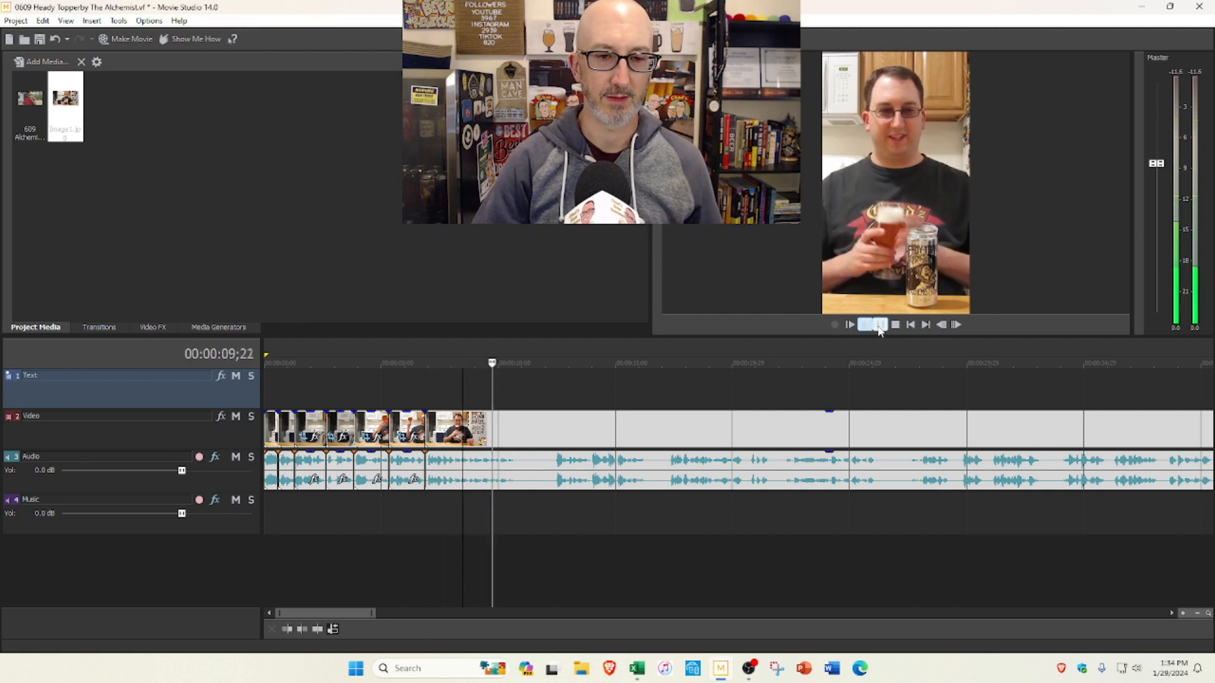
click(879, 328)
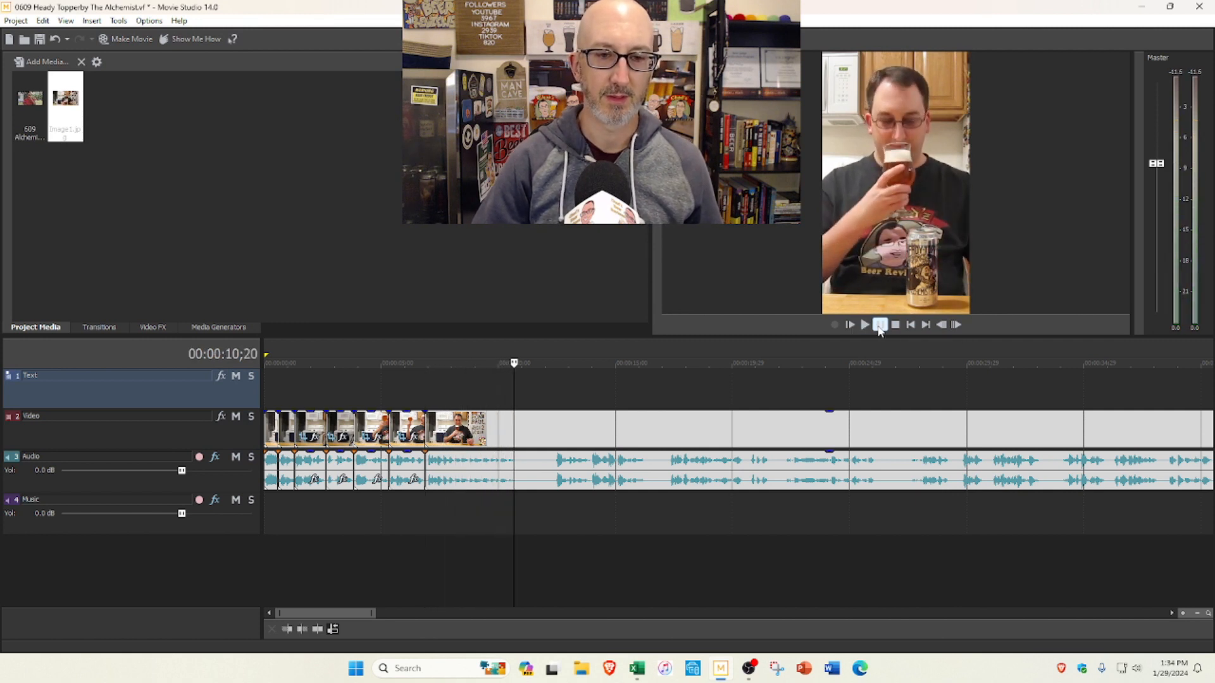
click(507, 389)
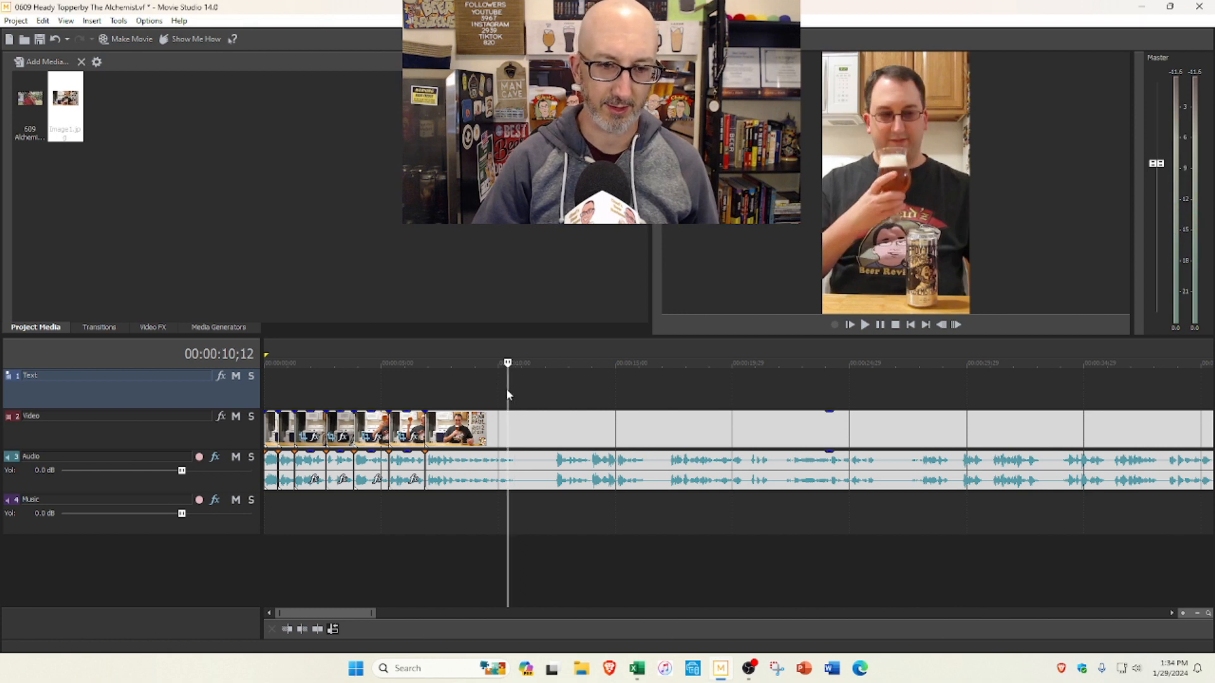
key(s)
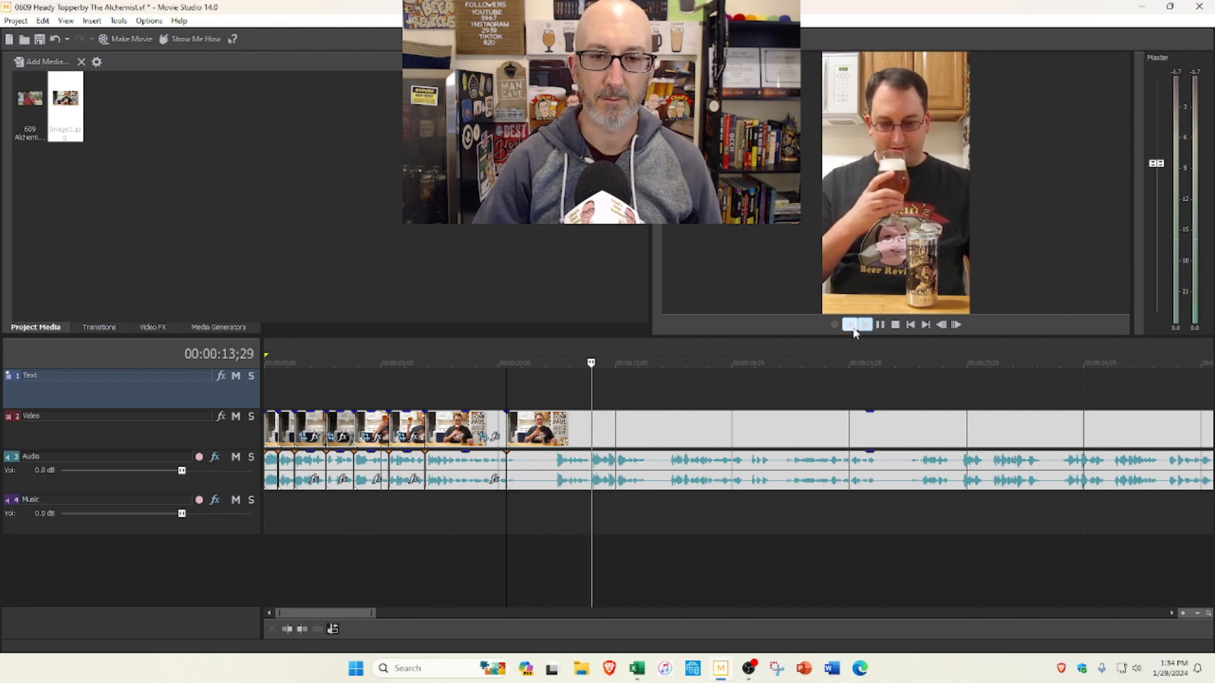
Step: Trim about 2 seconds from the start of the segment following the 0:10;12 cut, close the gap, and preview the footage up to about 0:27
click(880, 325)
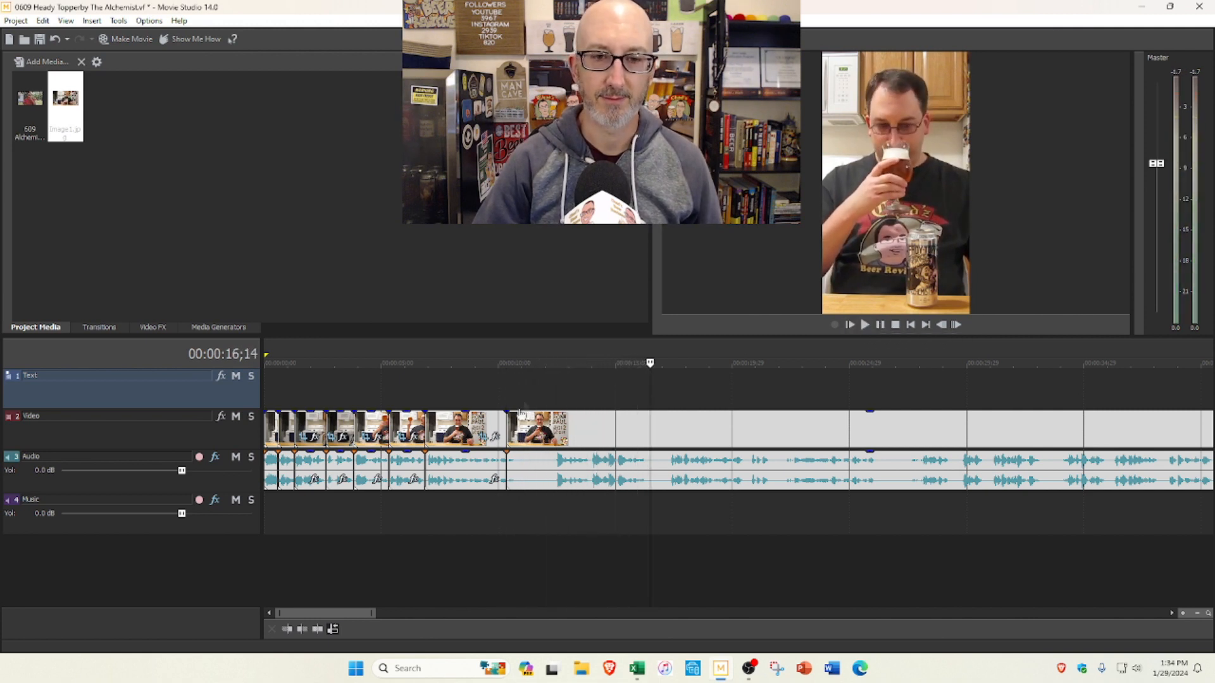
drag(508, 420, 555, 420)
key(ctrl+z)
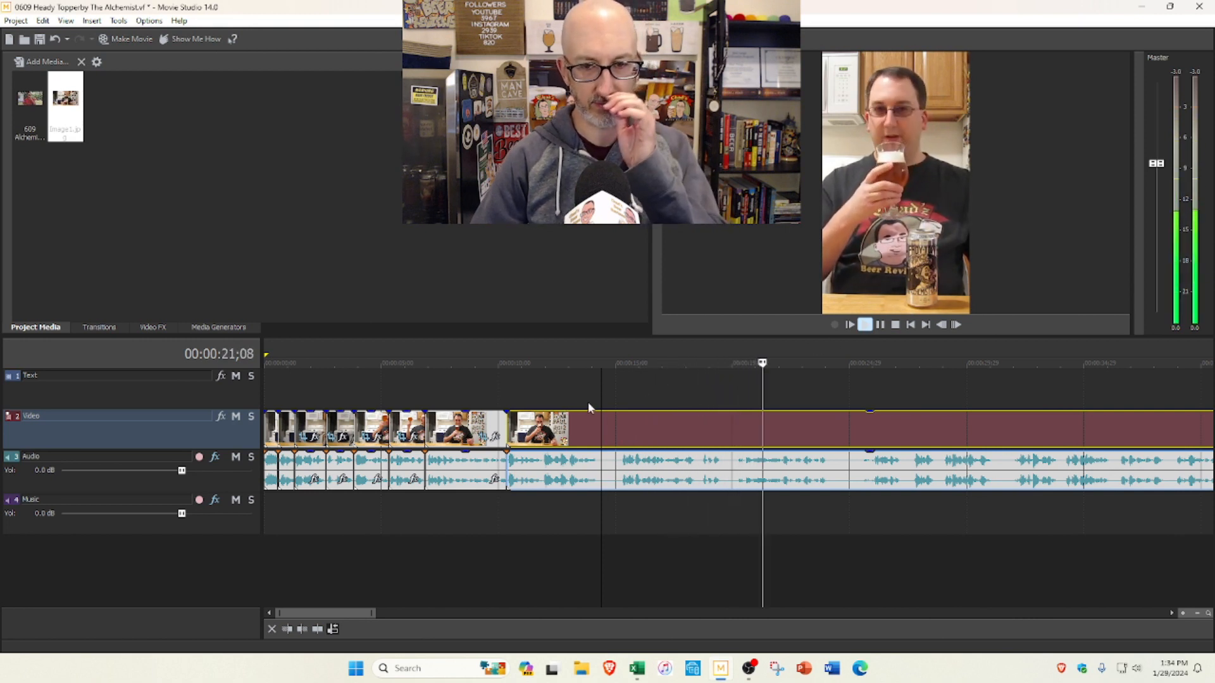
click(893, 324)
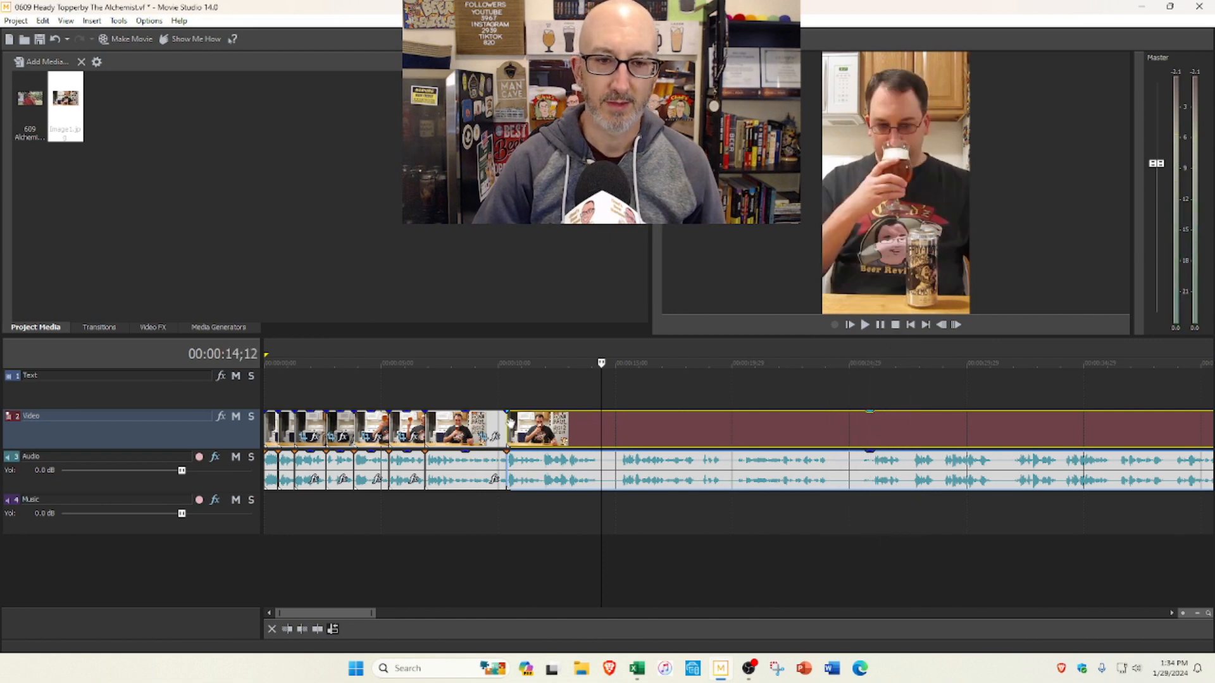
Step: Trim about another 15 seconds from the start of the segment following the 0:10;12 cut and close the gap
click(467, 393)
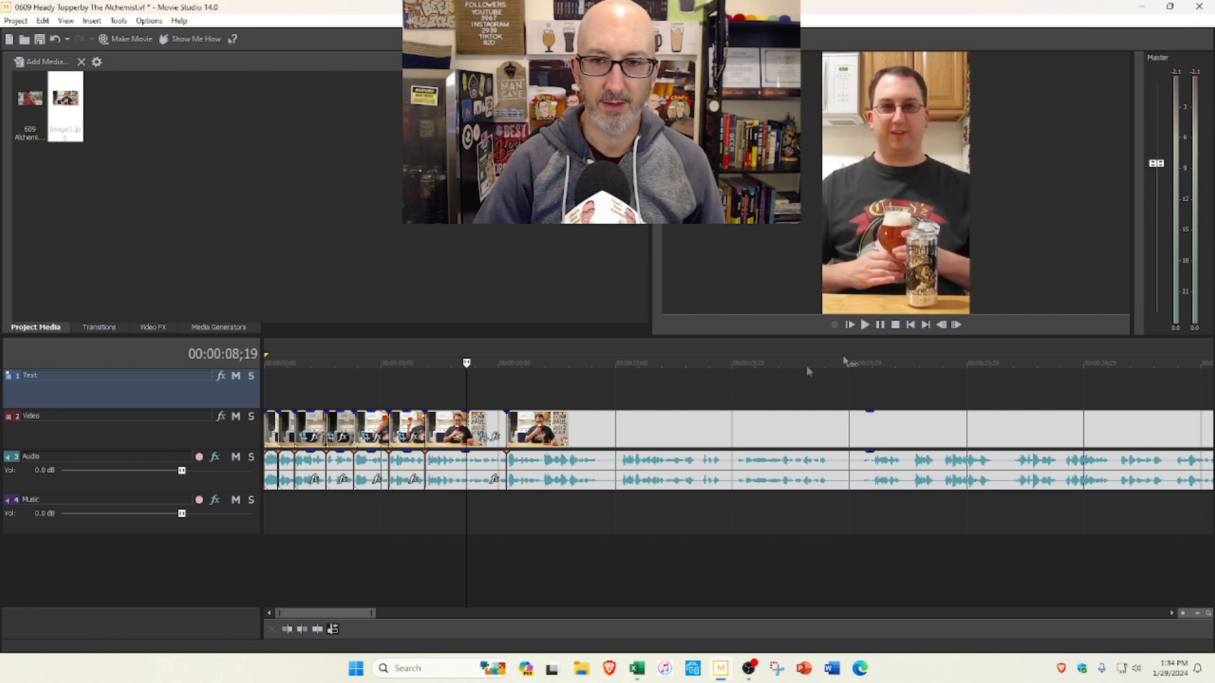
drag(509, 430, 869, 438)
key(ctrl+z)
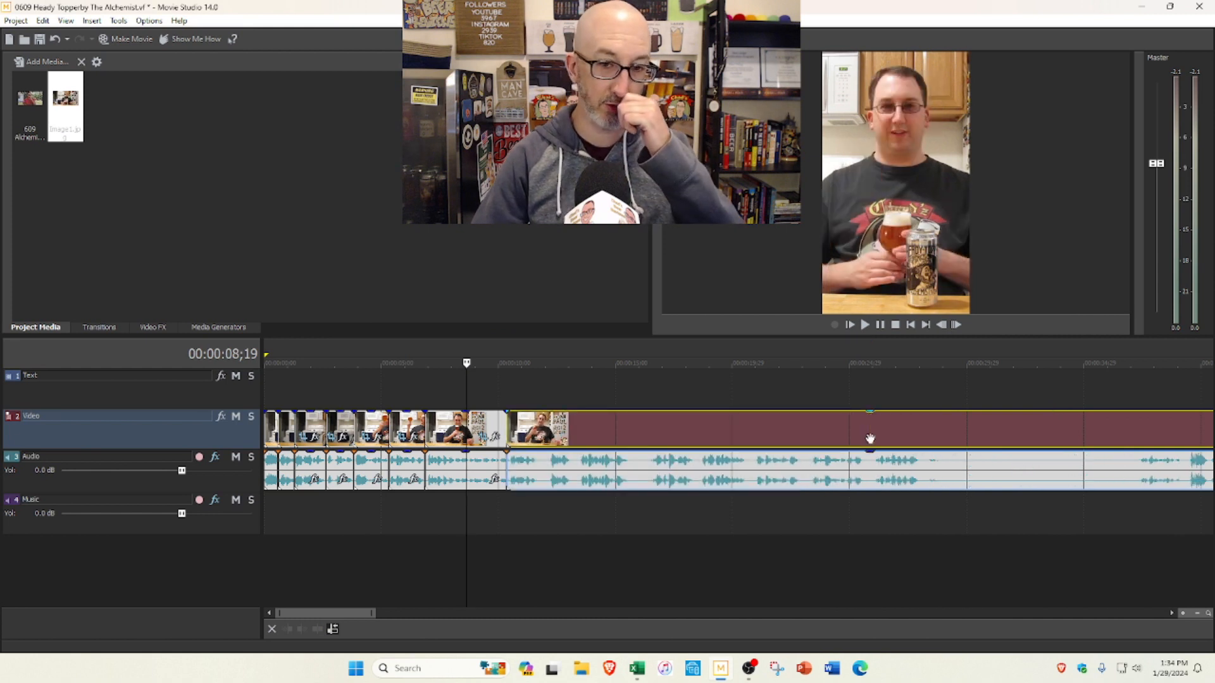
Step: Play from 0:08;19 across the 0:10;12 cut and split the clip at 0:11;21
click(870, 326)
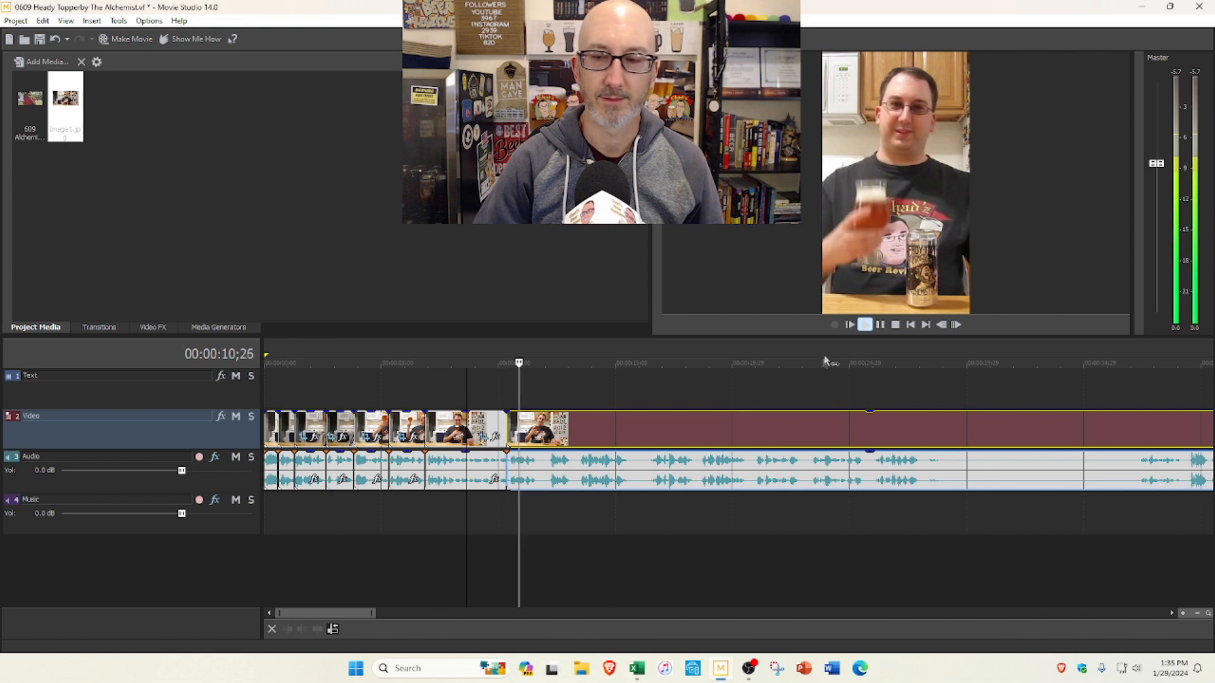
key(space)
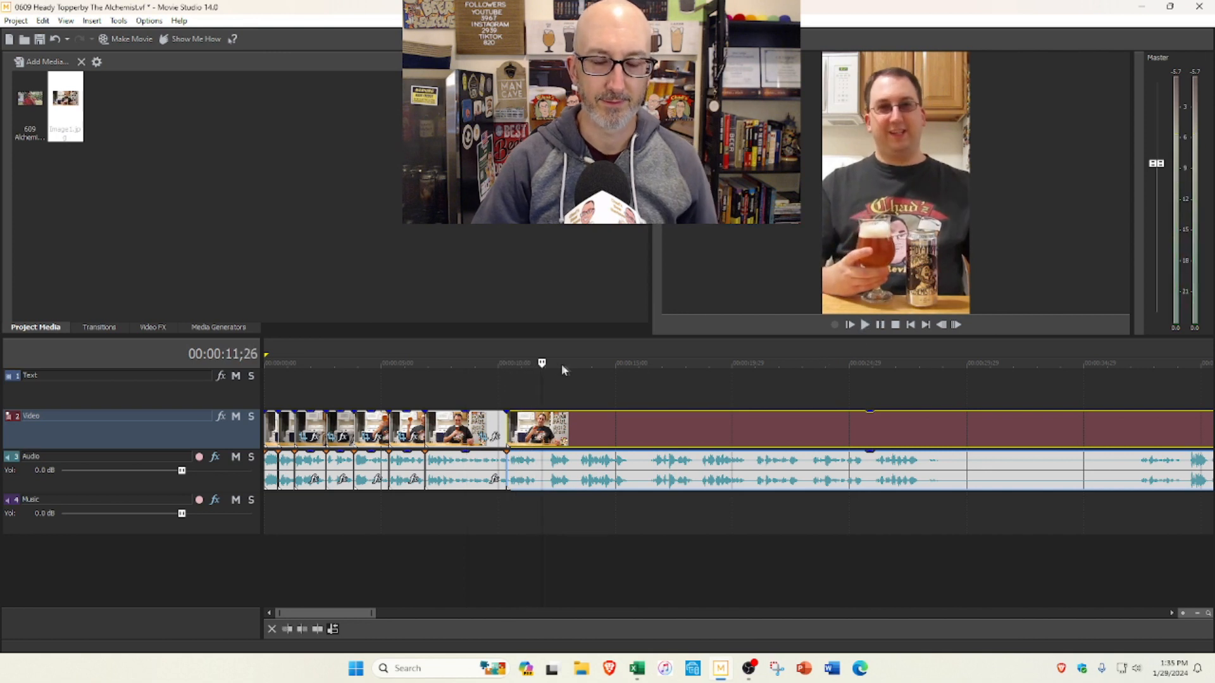
click(538, 407)
key(s)
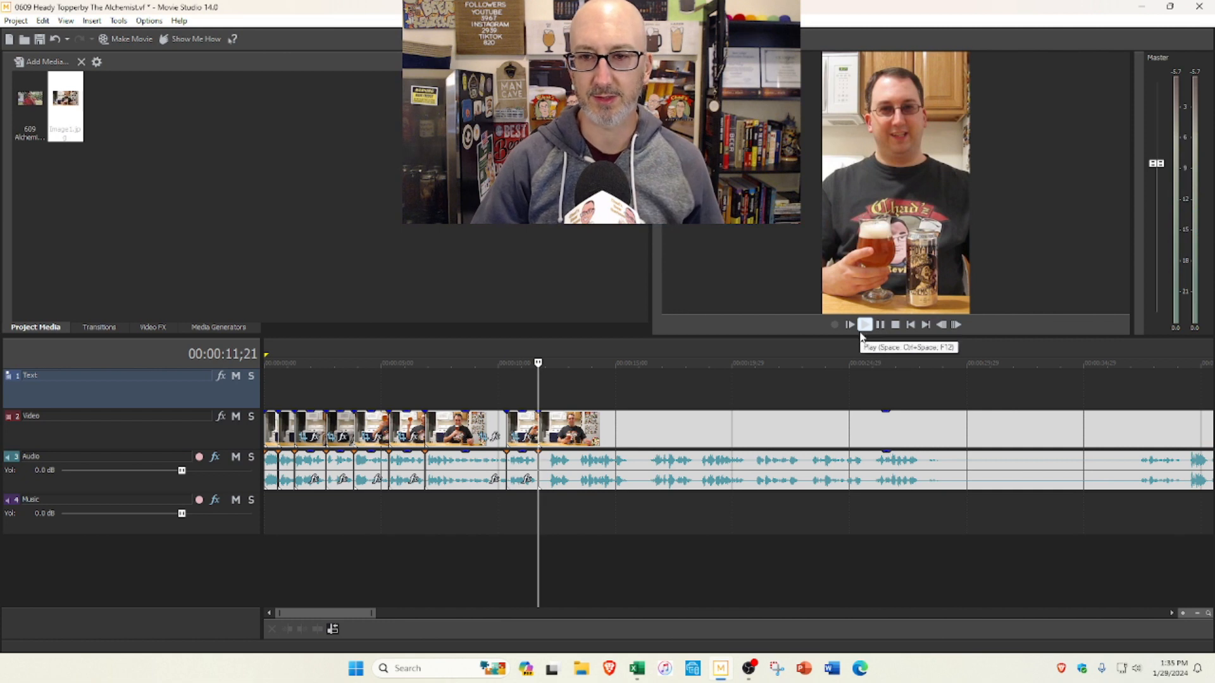
Step: Preview the footage up to 0:25;23, split the clip at 0:18;20, and delete the section back to the 0:11;21 cut
click(864, 327)
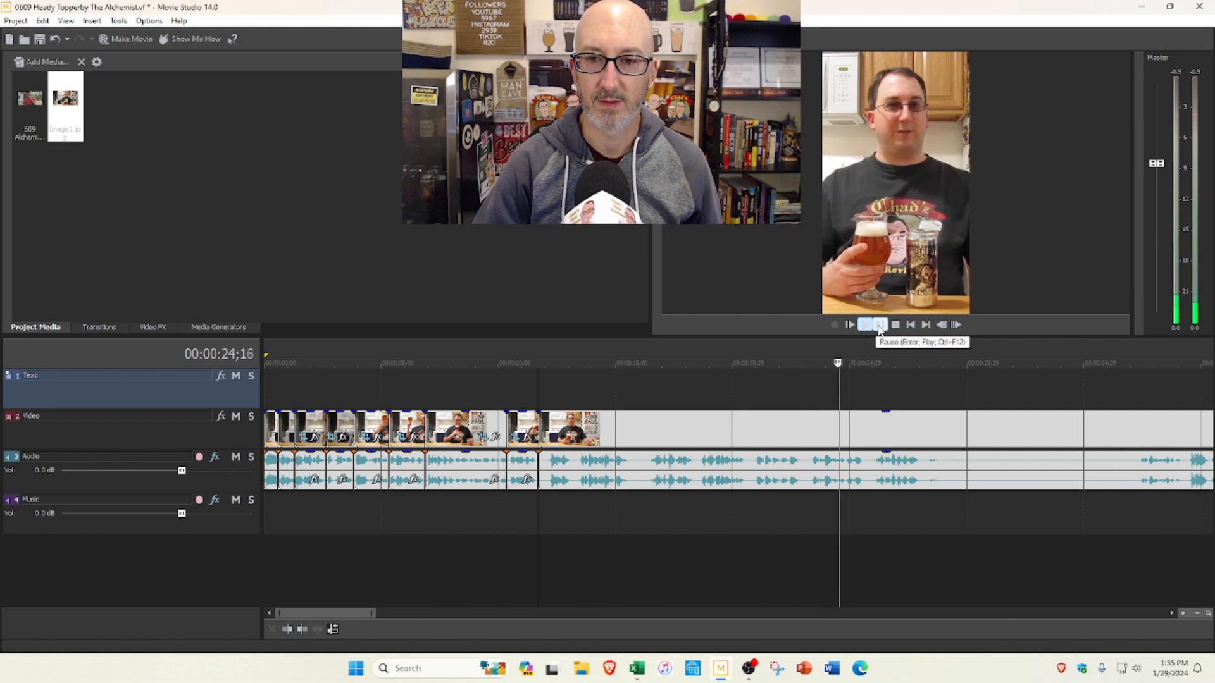
click(880, 326)
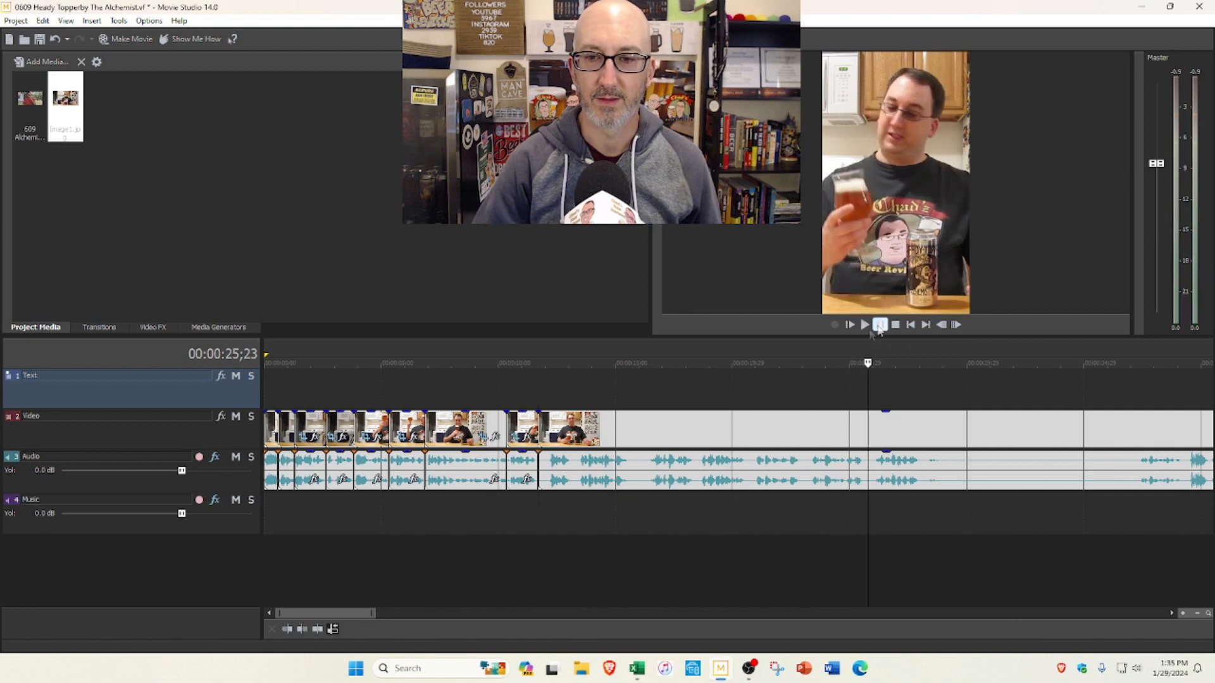
click(701, 394)
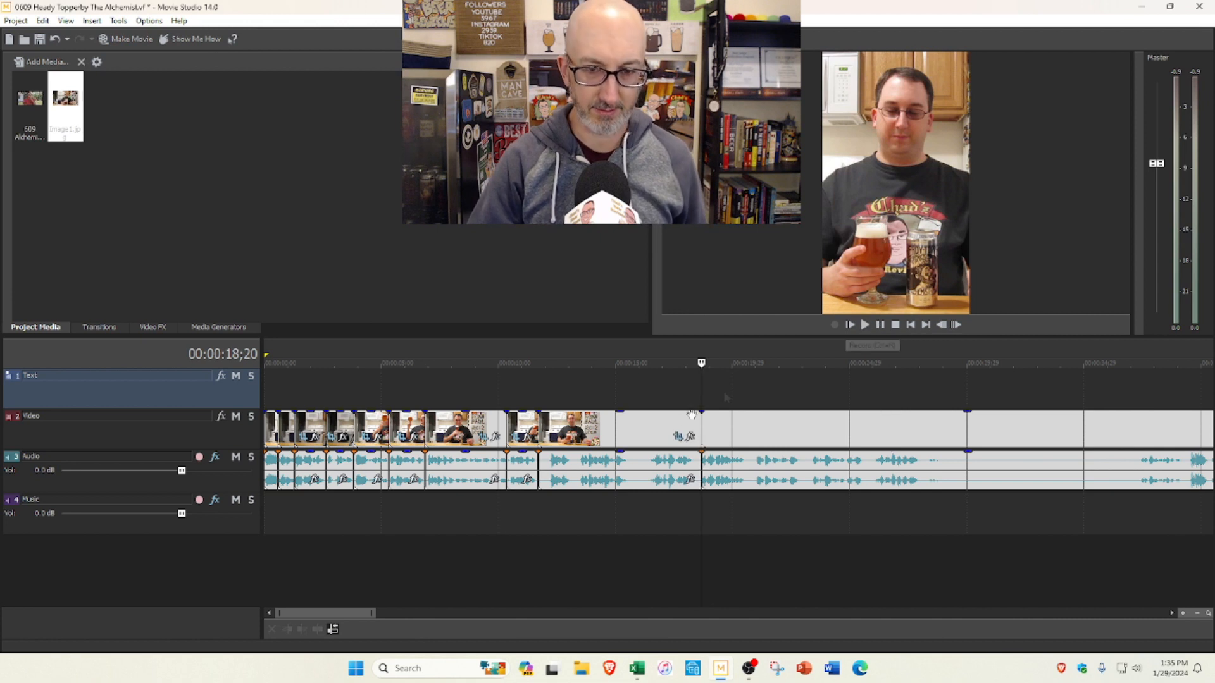
click(636, 432)
key(Delete)
Step: Play on from the 0:11;21 cut and split the clip at 0:17;16
click(865, 325)
scroll(768, 381, up, 3)
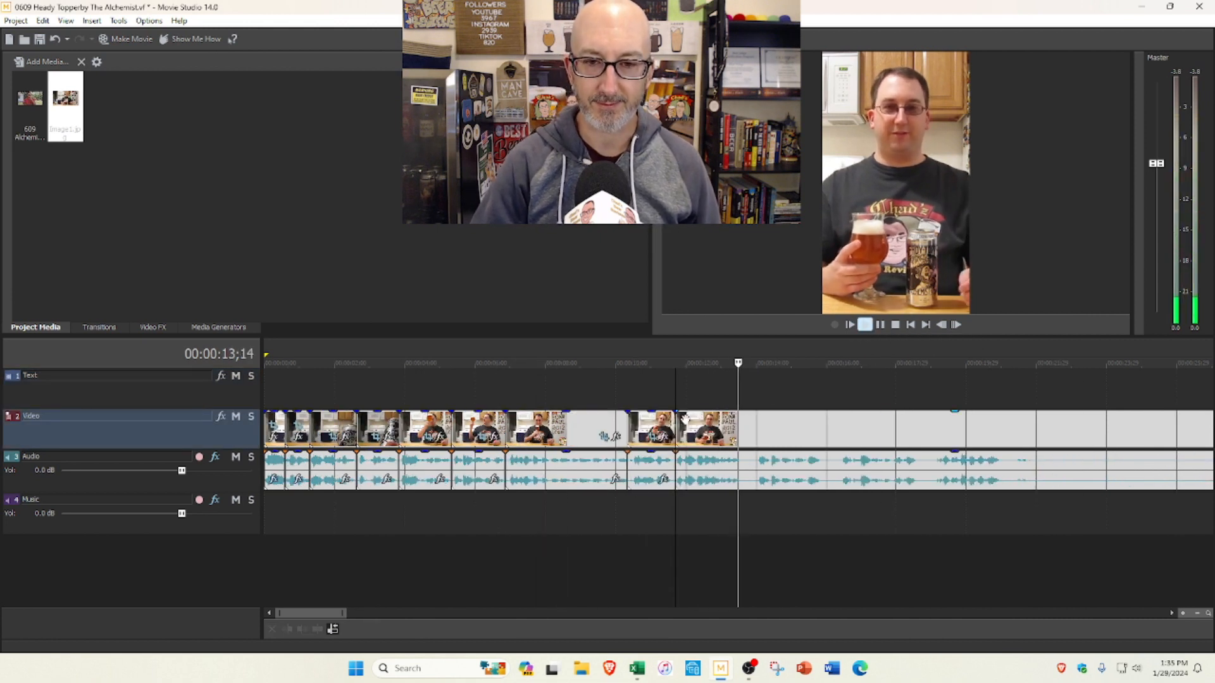
click(687, 421)
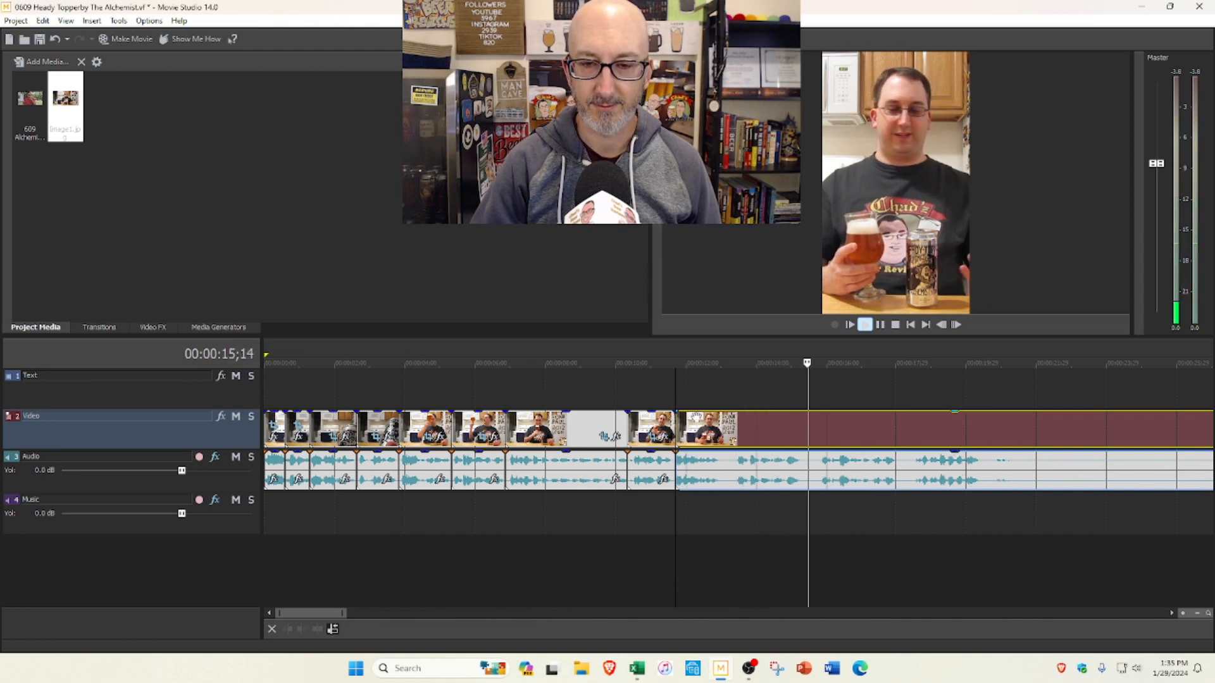
click(881, 325)
click(883, 384)
key(Left)
key(Left)
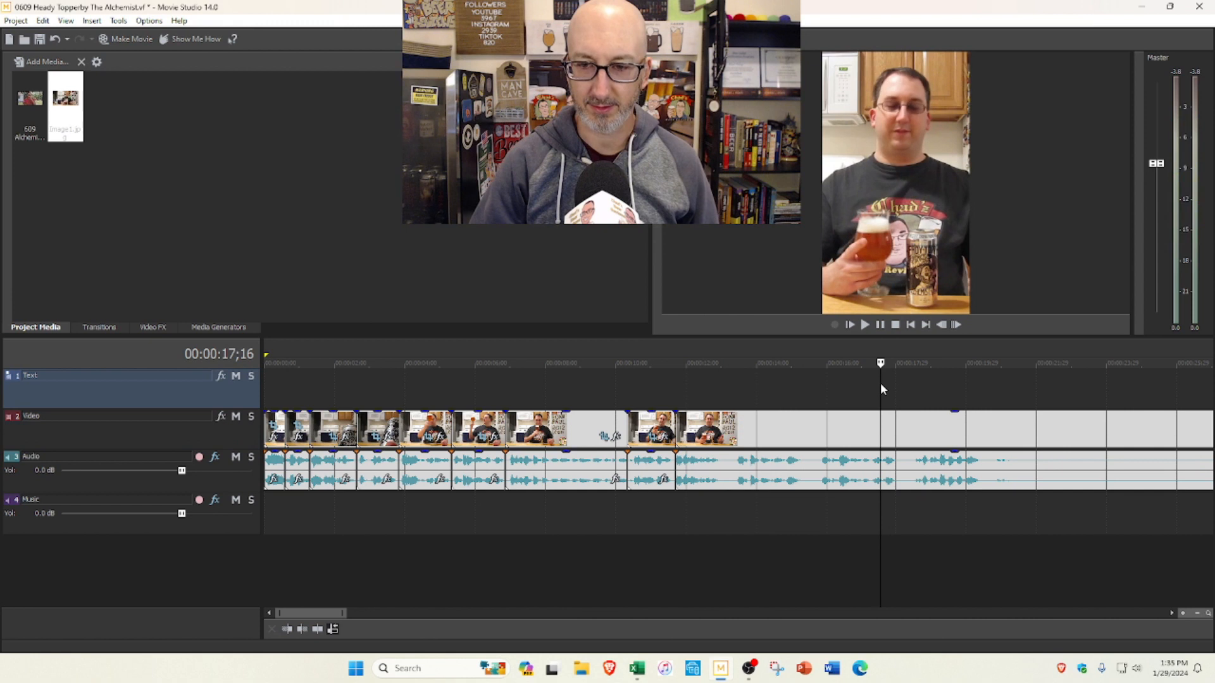
key(s)
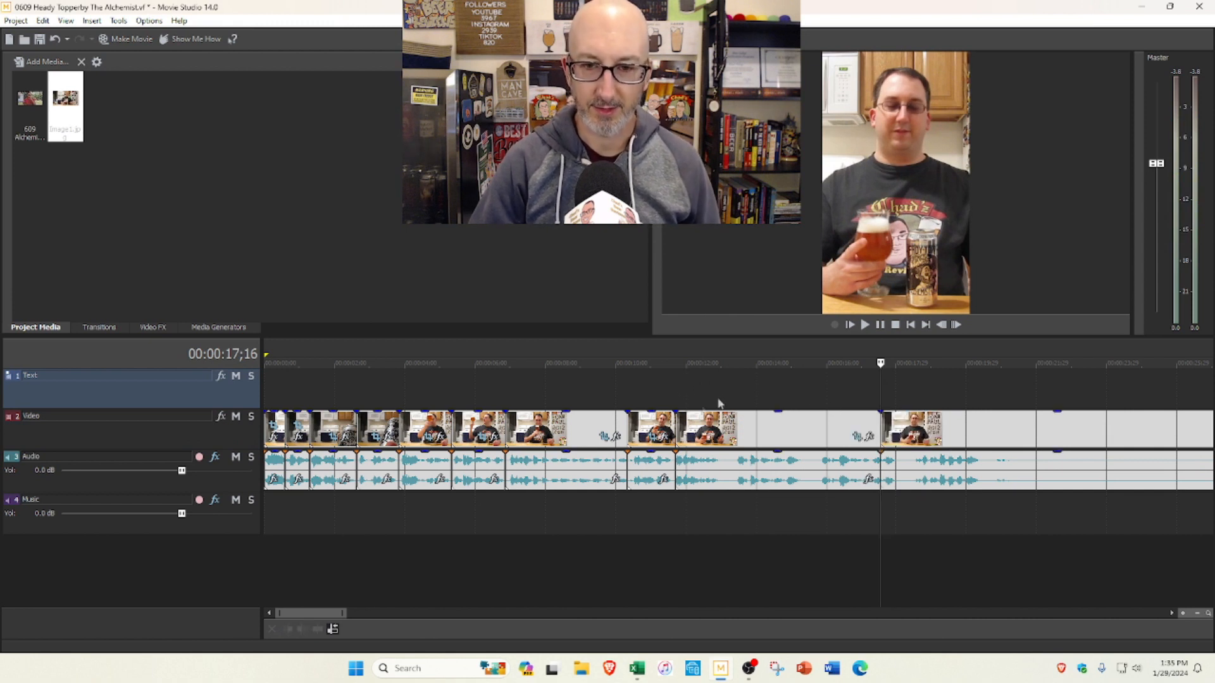
Step: Cut the segment between 0:11;21 and 0:17;16 and paste it just past the end of the video
click(715, 428)
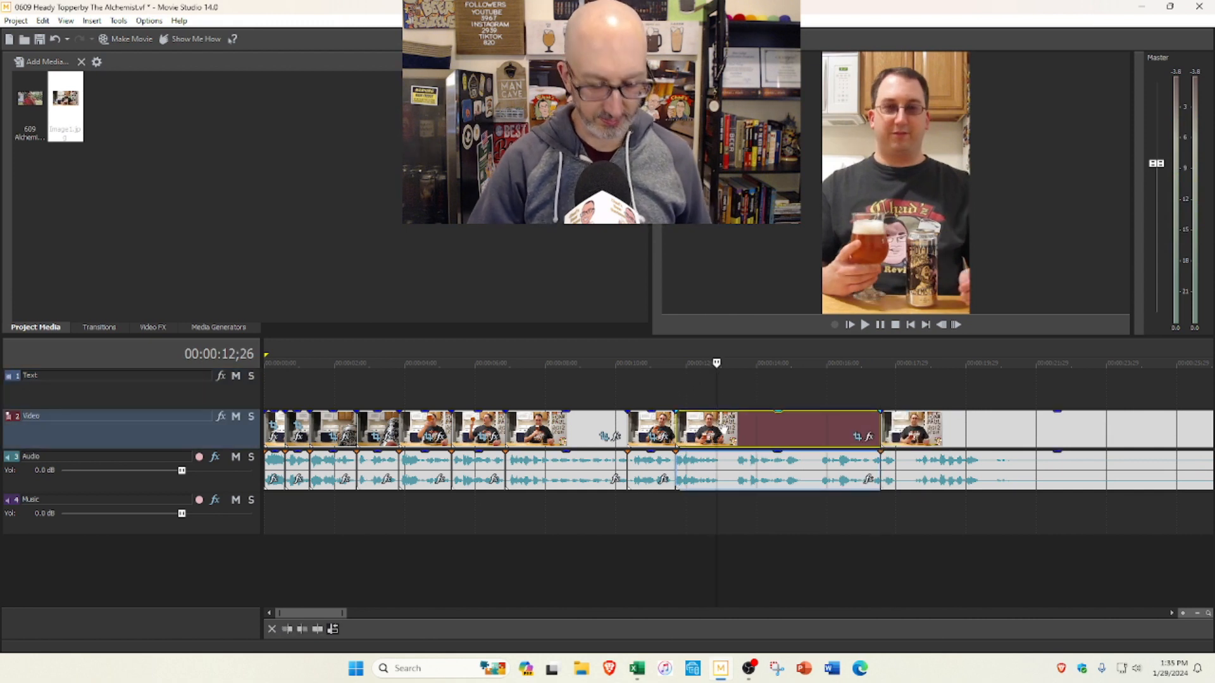
key(Delete)
scroll(838, 432, down, 8)
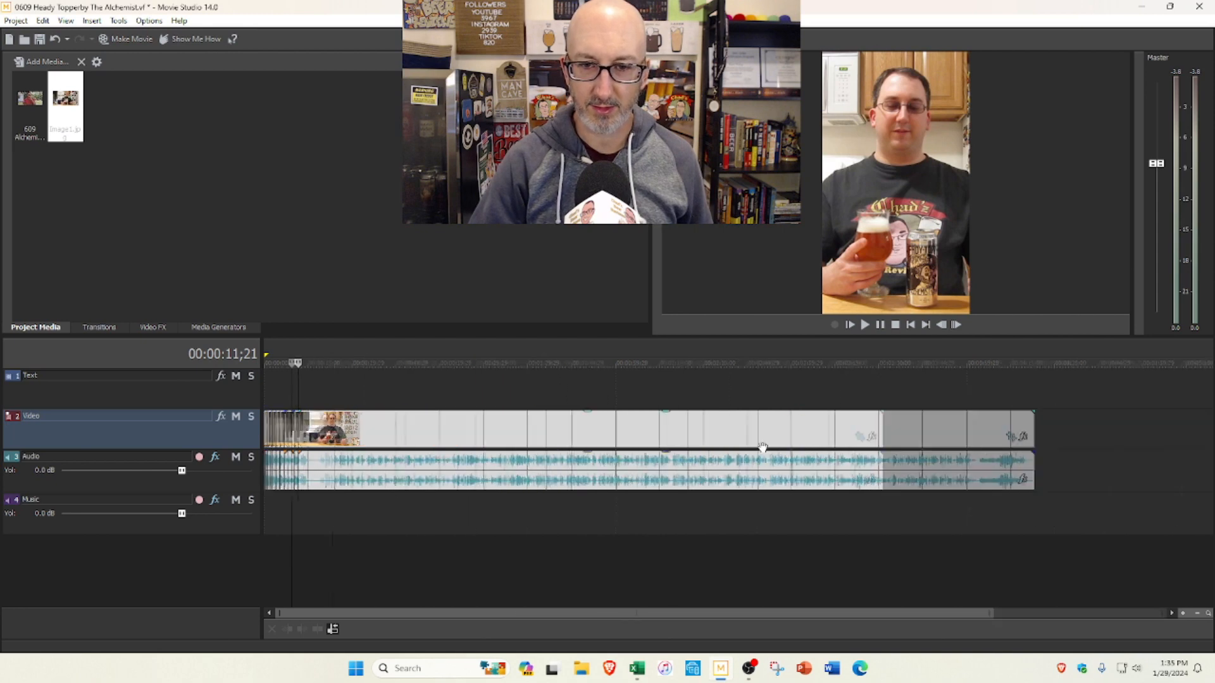
click(894, 437)
key(ctrl+v)
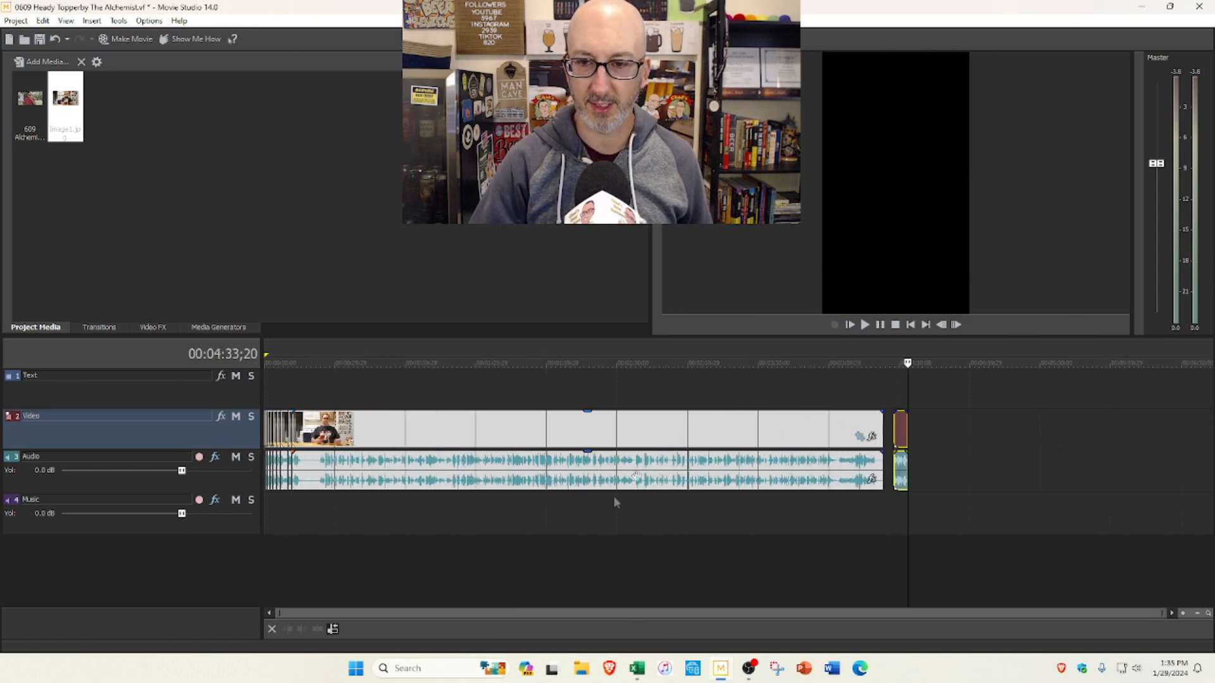
Step: Play from 0:10;10 and trim about 3 seconds from the start of the segment following the 0:11;21 cut, closing the gap
click(296, 385)
scroll(604, 399, up, 8)
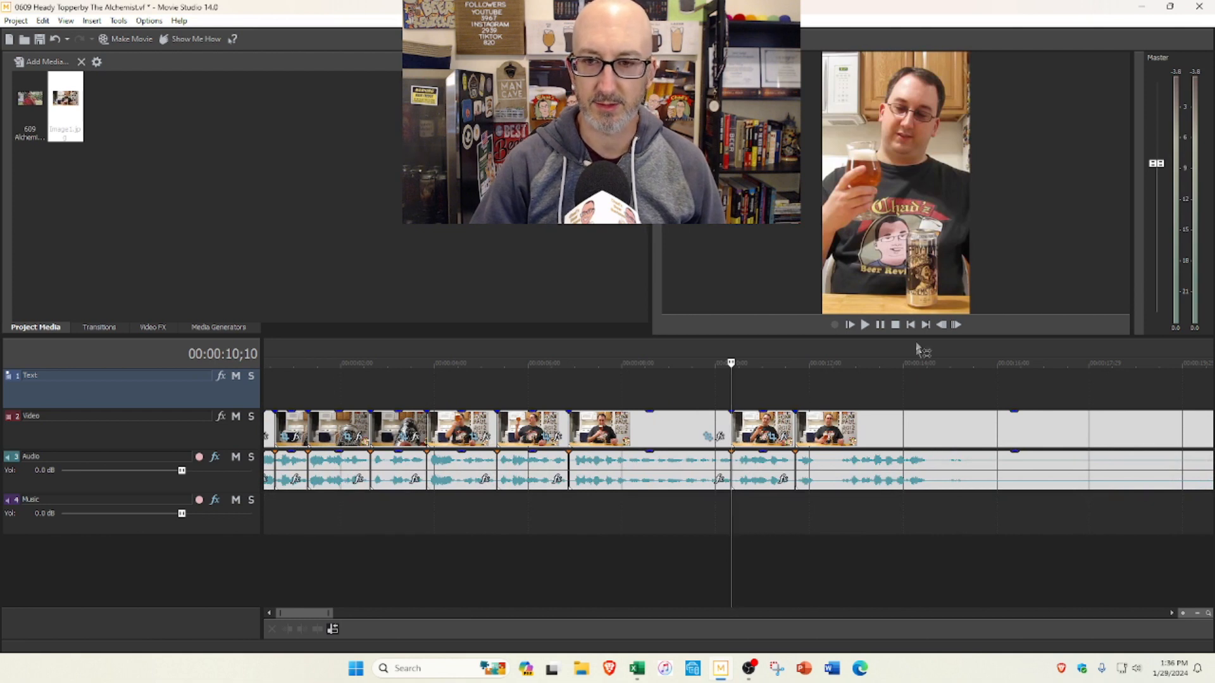
click(877, 325)
scroll(823, 383, down, 2)
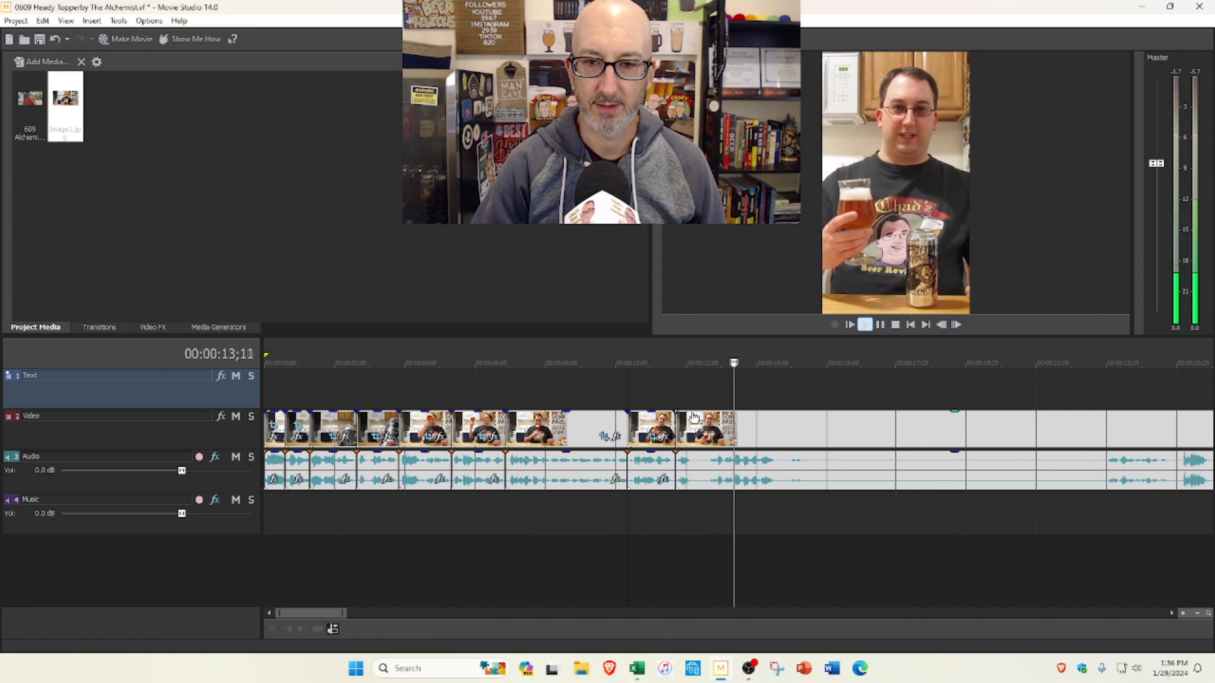
drag(676, 425, 782, 421)
click(878, 326)
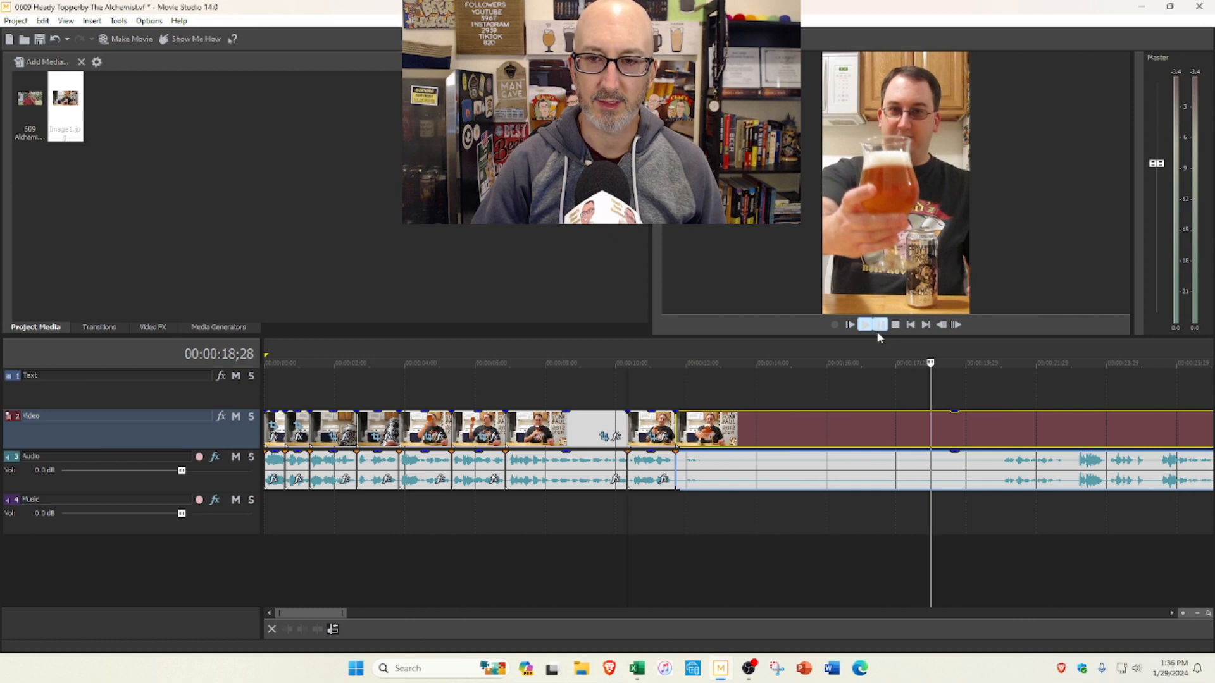
Step: Split the clip at 0:13;18 and trim about 7 seconds from the start of the following segment, closing the gap
click(675, 394)
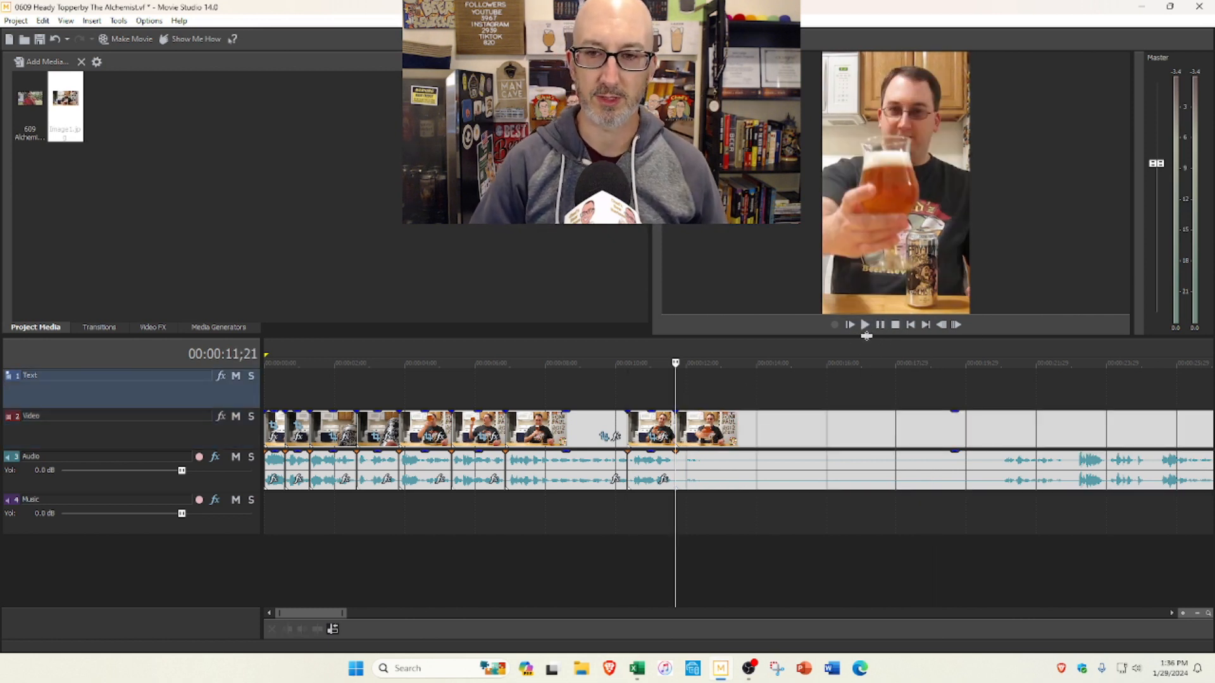
click(865, 326)
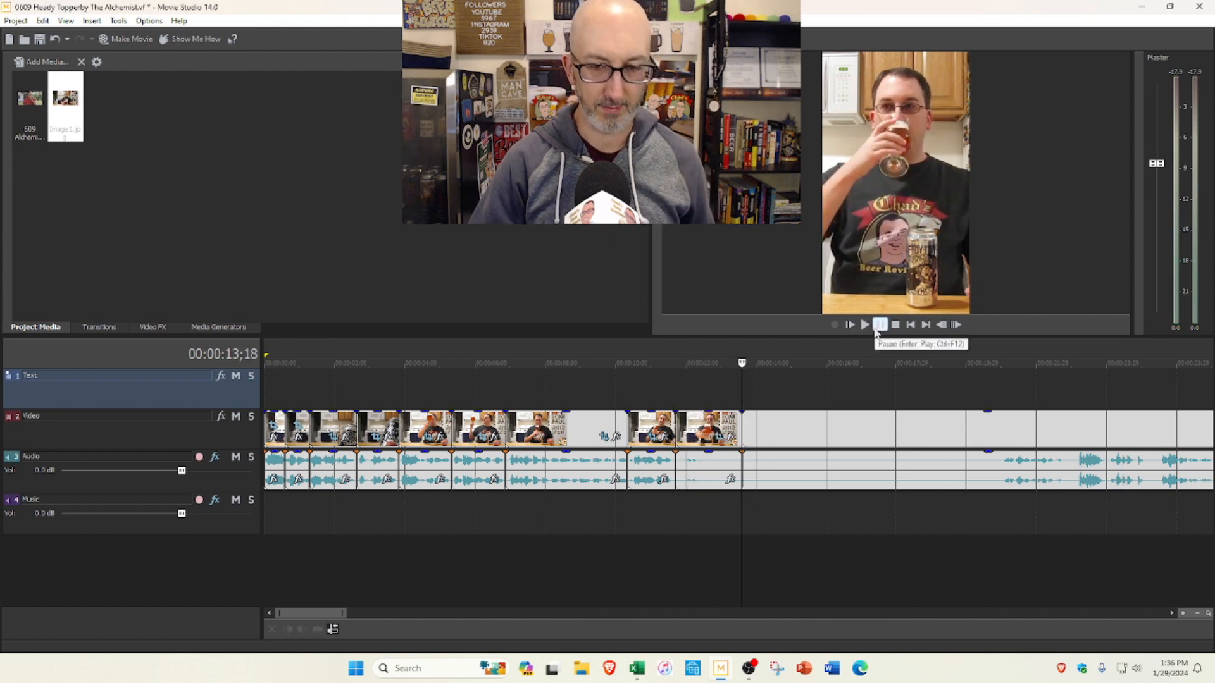
scroll(826, 418, down, 3)
click(752, 403)
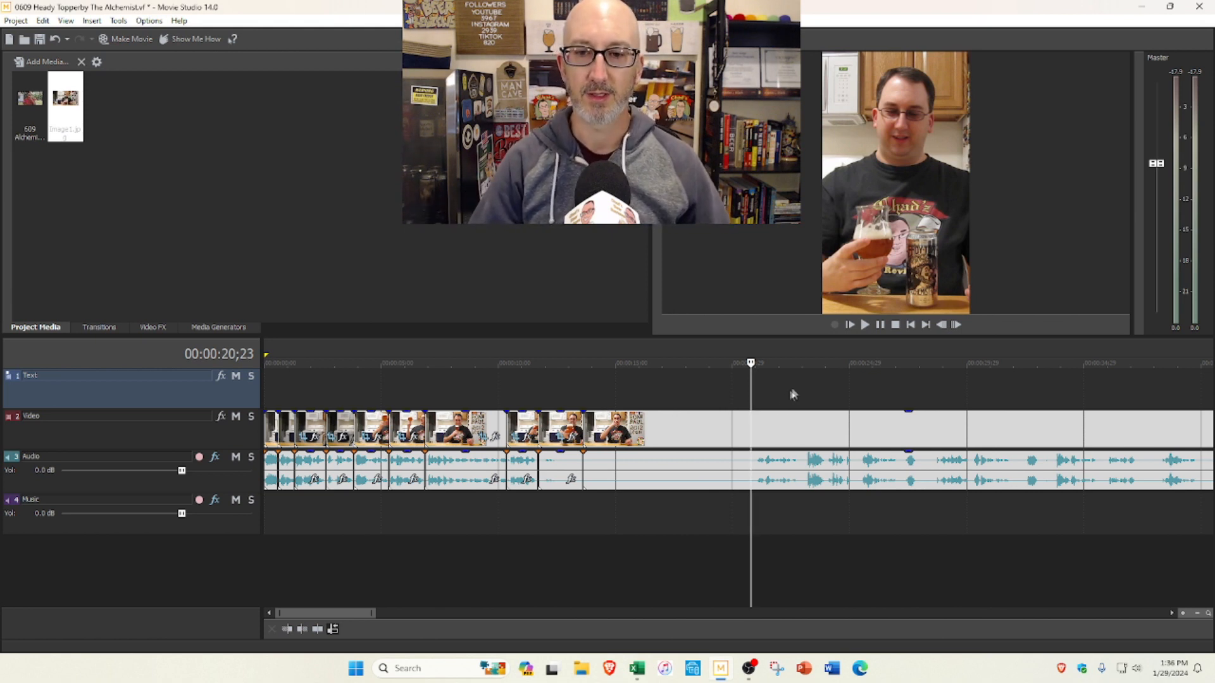
click(865, 326)
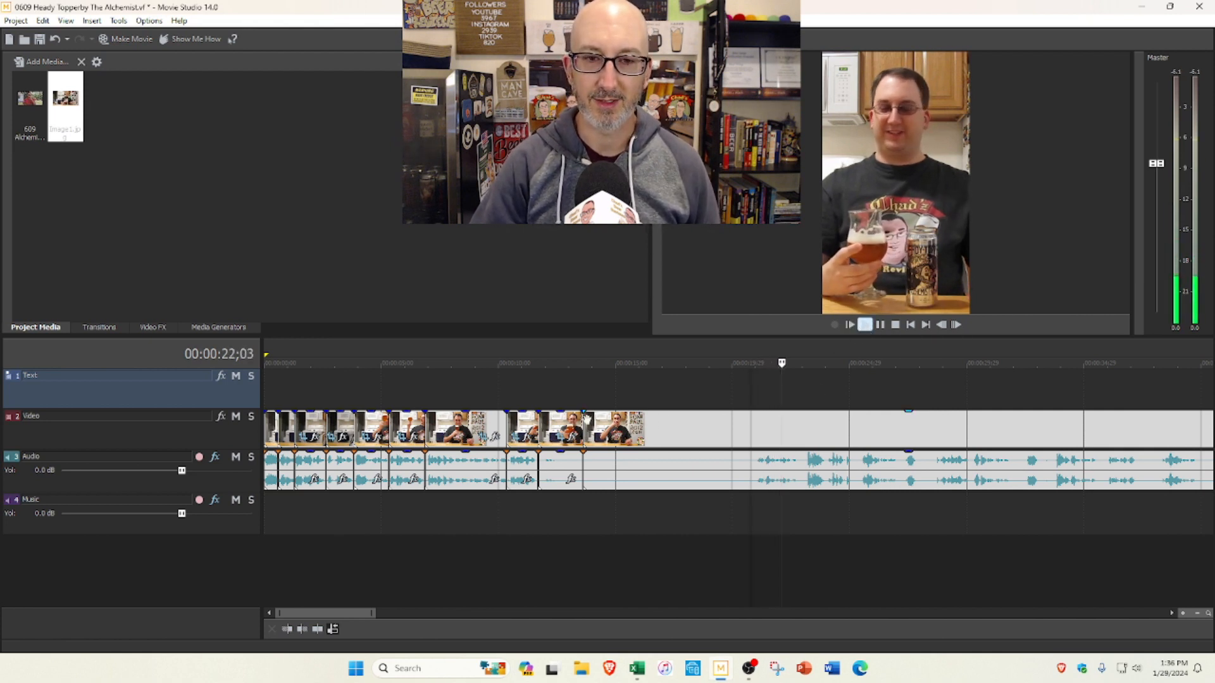
click(886, 325)
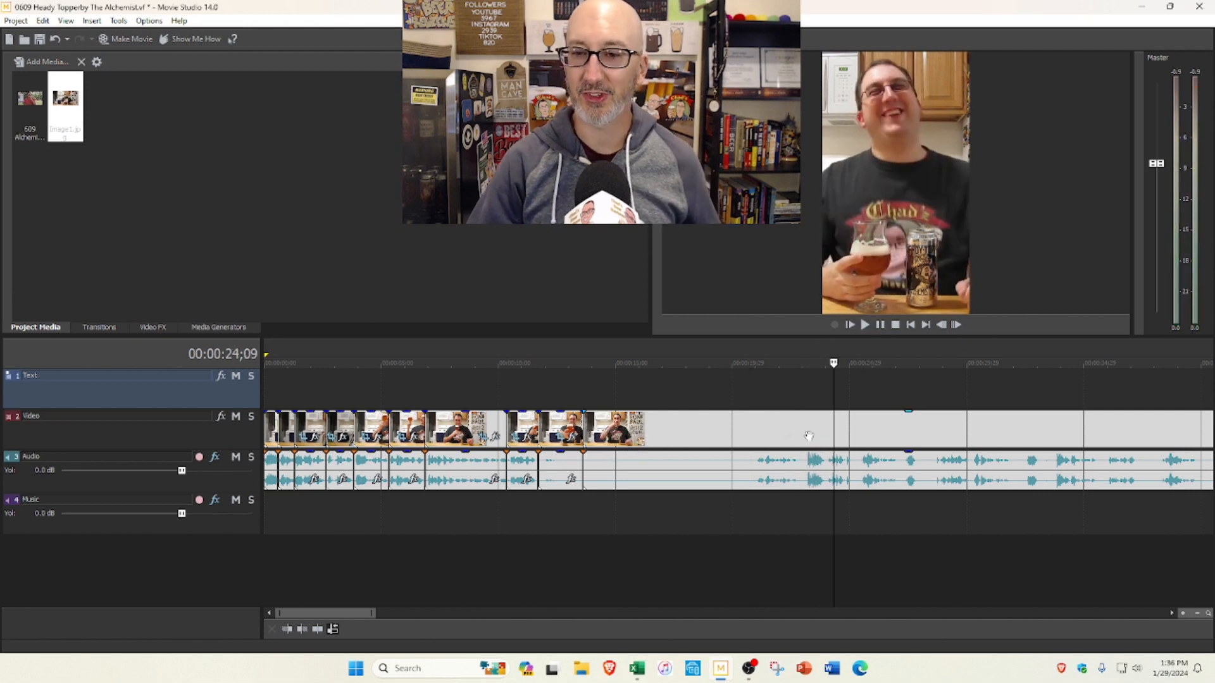
drag(583, 422, 756, 410)
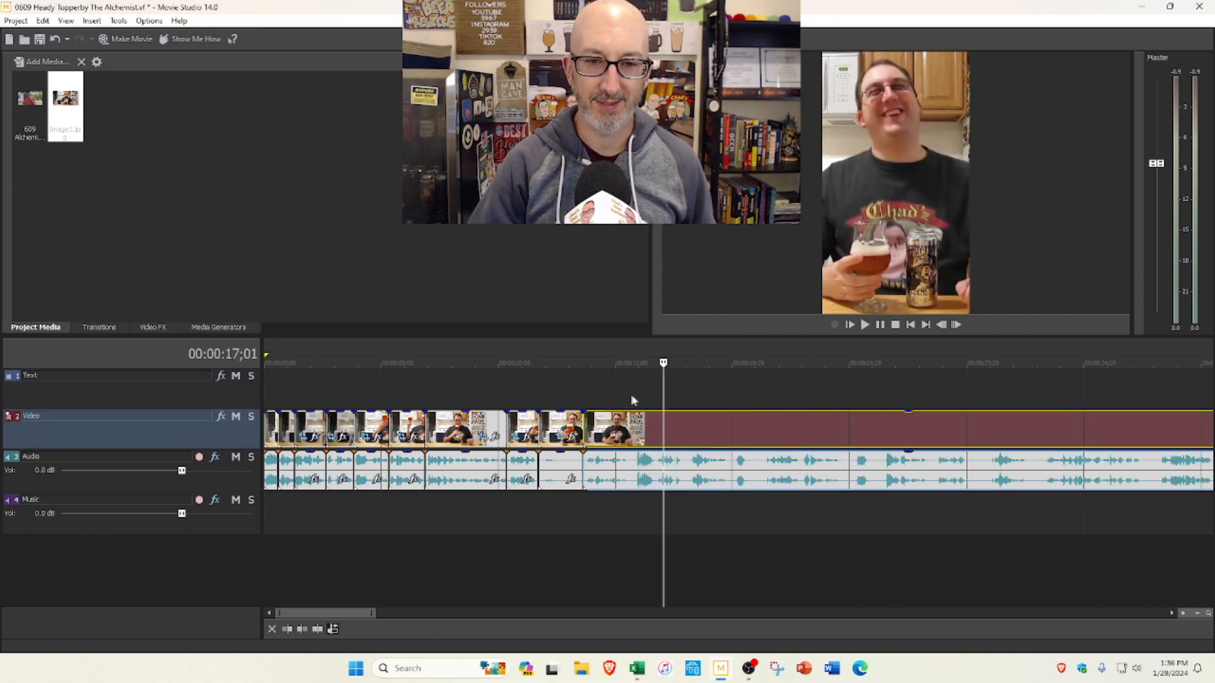
Step: Split the clip at 0:16;19 and move the segment starting at 0:13;18 past the end of the video, to 4:24;18
click(653, 395)
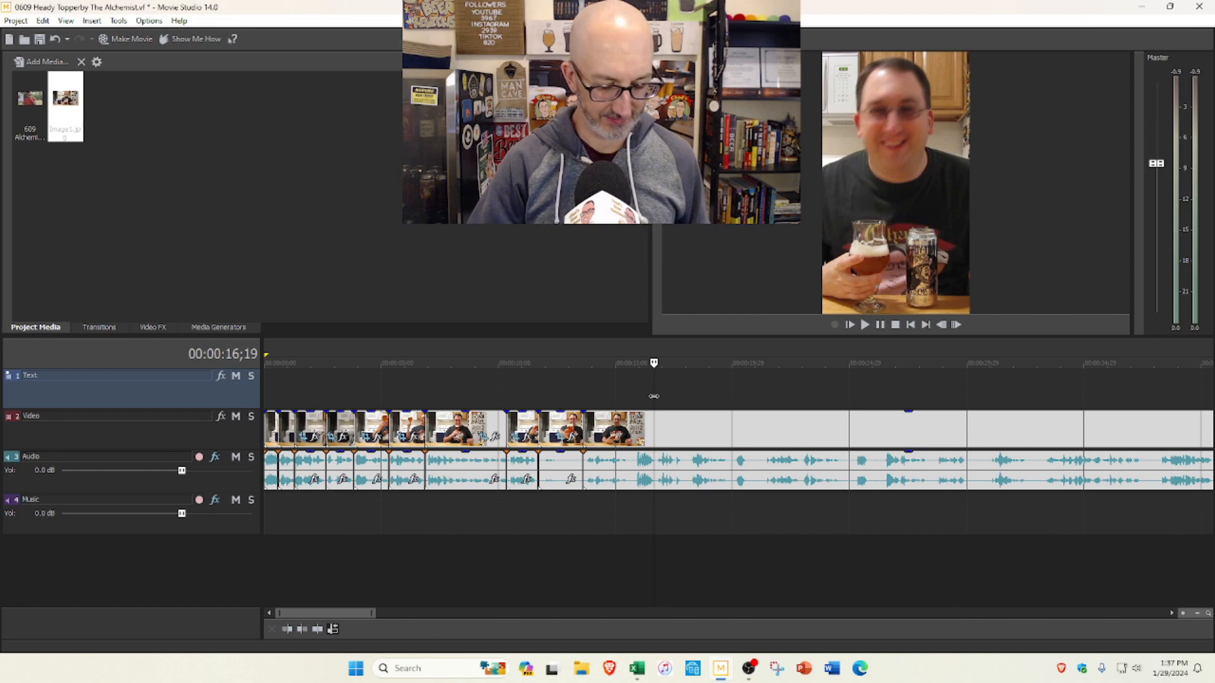
click(612, 428)
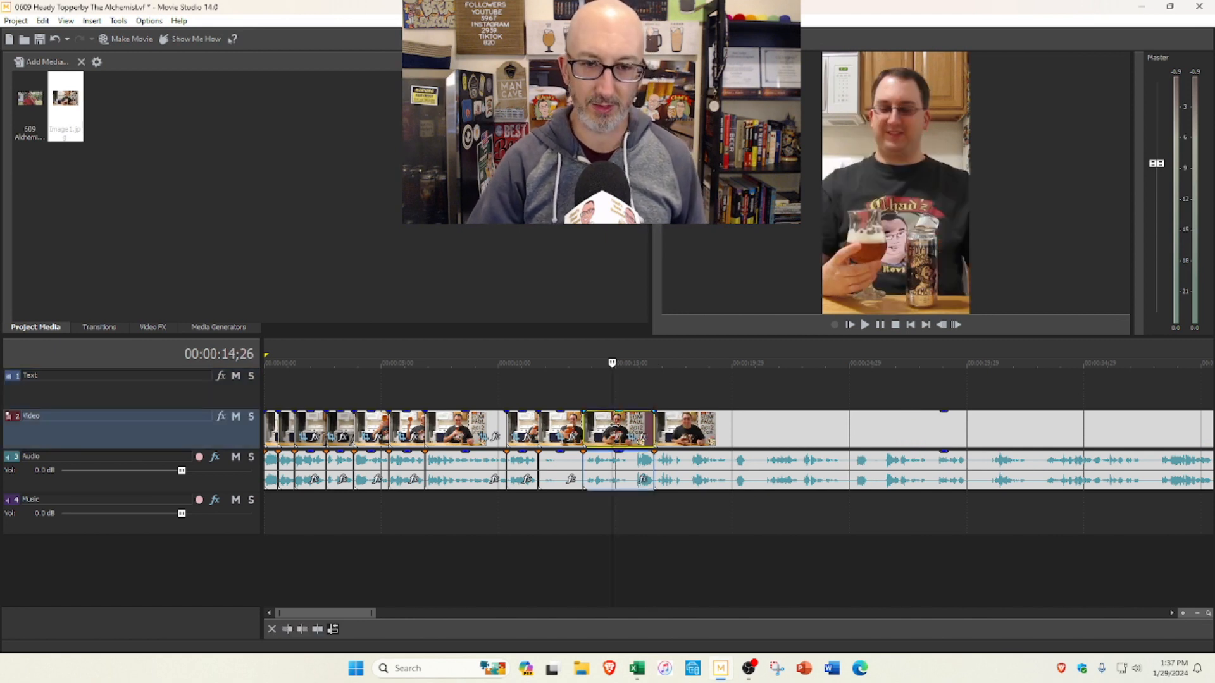
scroll(907, 435, down, 8)
click(886, 435)
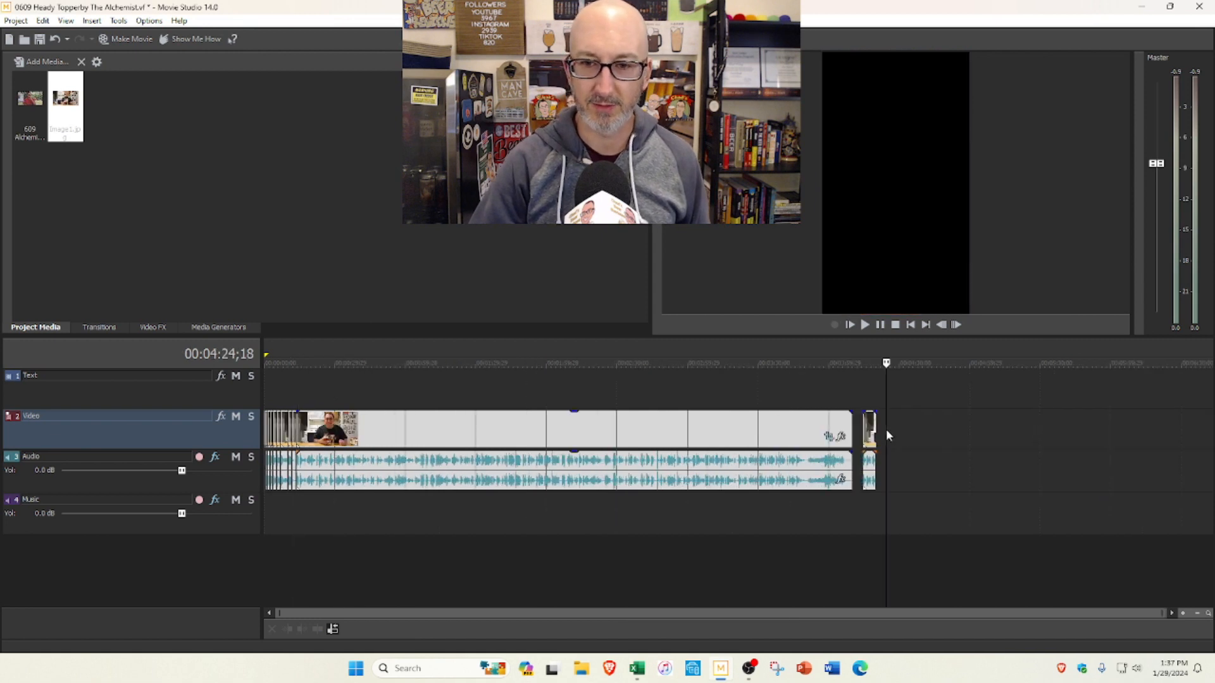
click(892, 425)
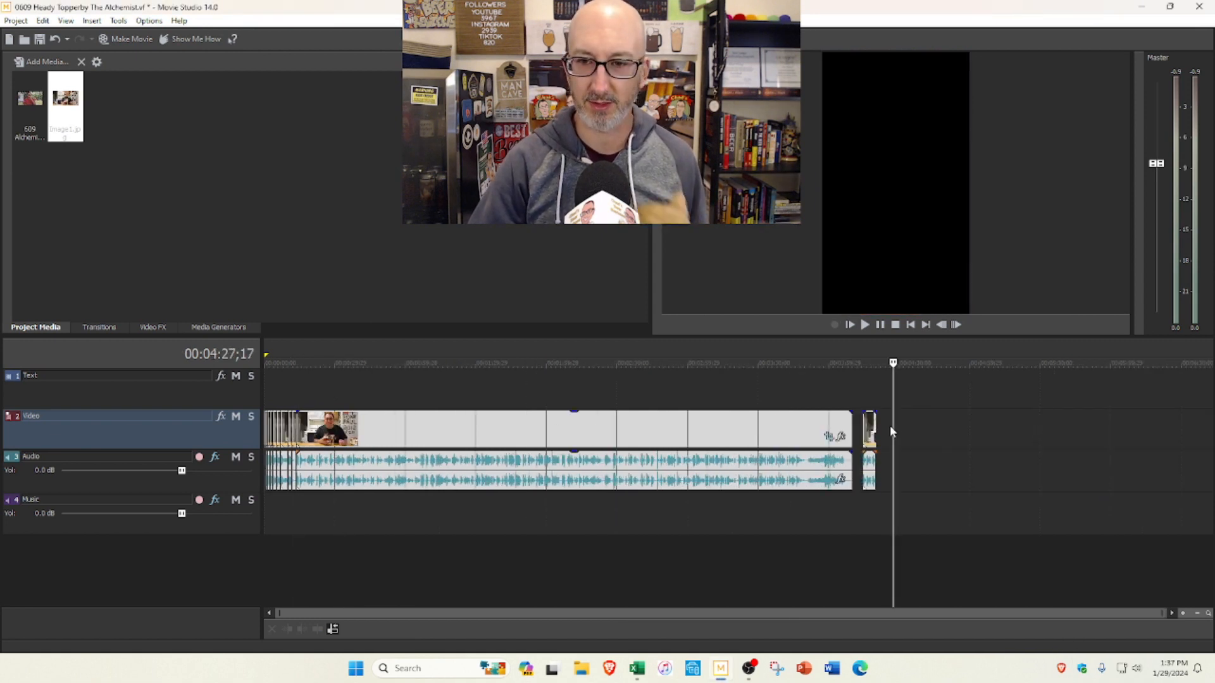
click(886, 425)
key(ctrl+v)
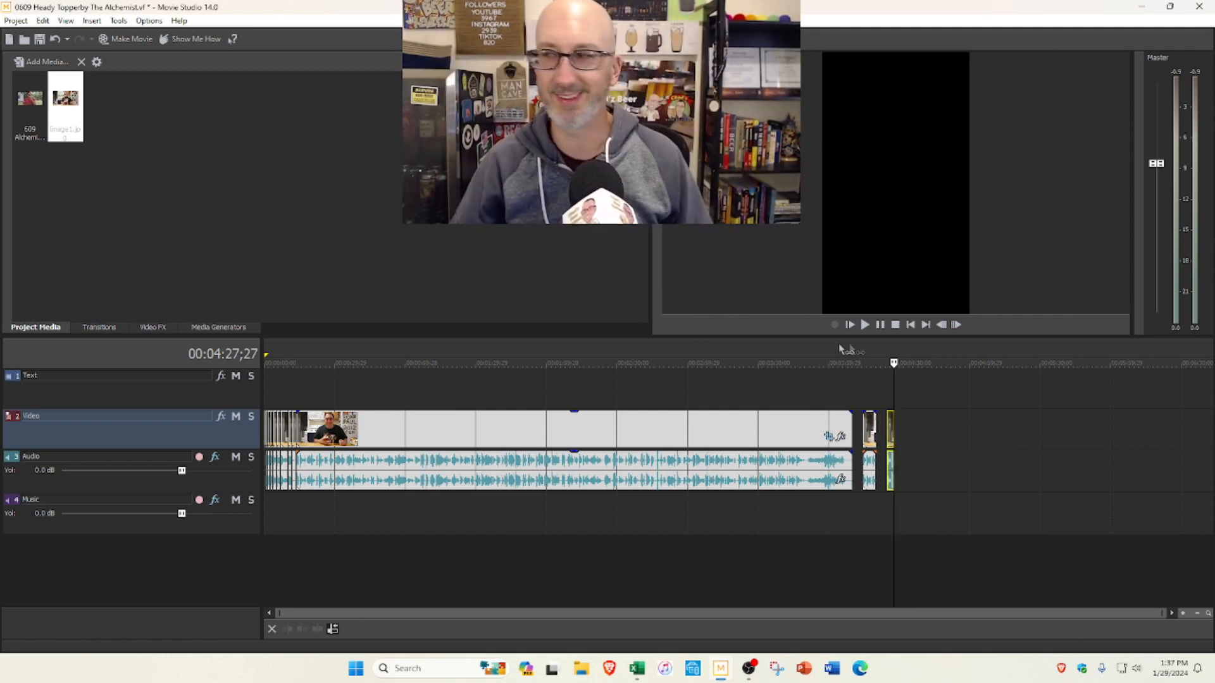
Step: Play the edit from 0:10;10 across the 0:13;18 cut, stopping at 0:17;02
click(292, 395)
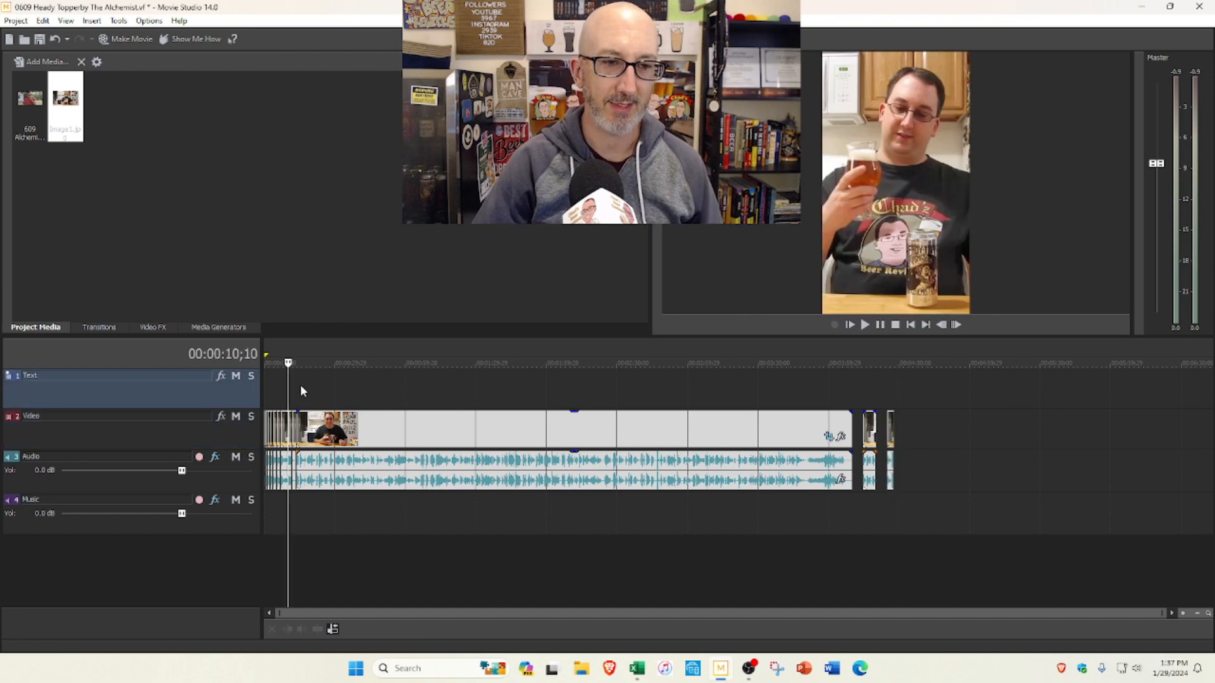
scroll(314, 385, up, 5)
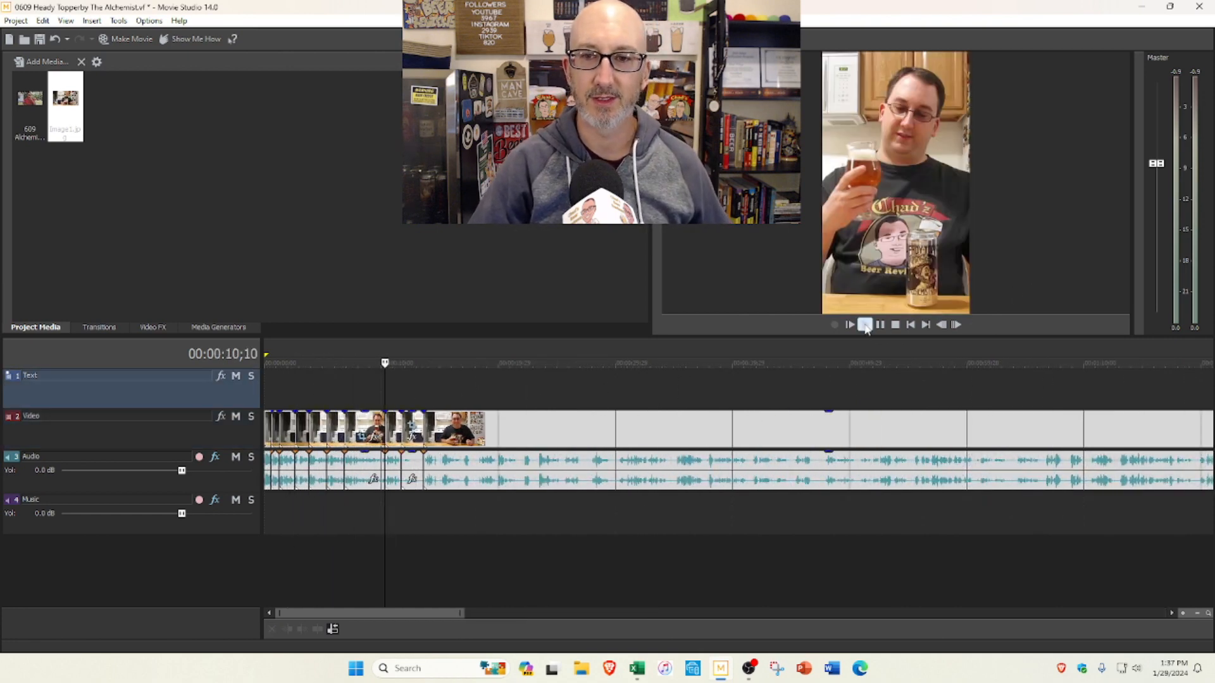
scroll(822, 359, down, 3)
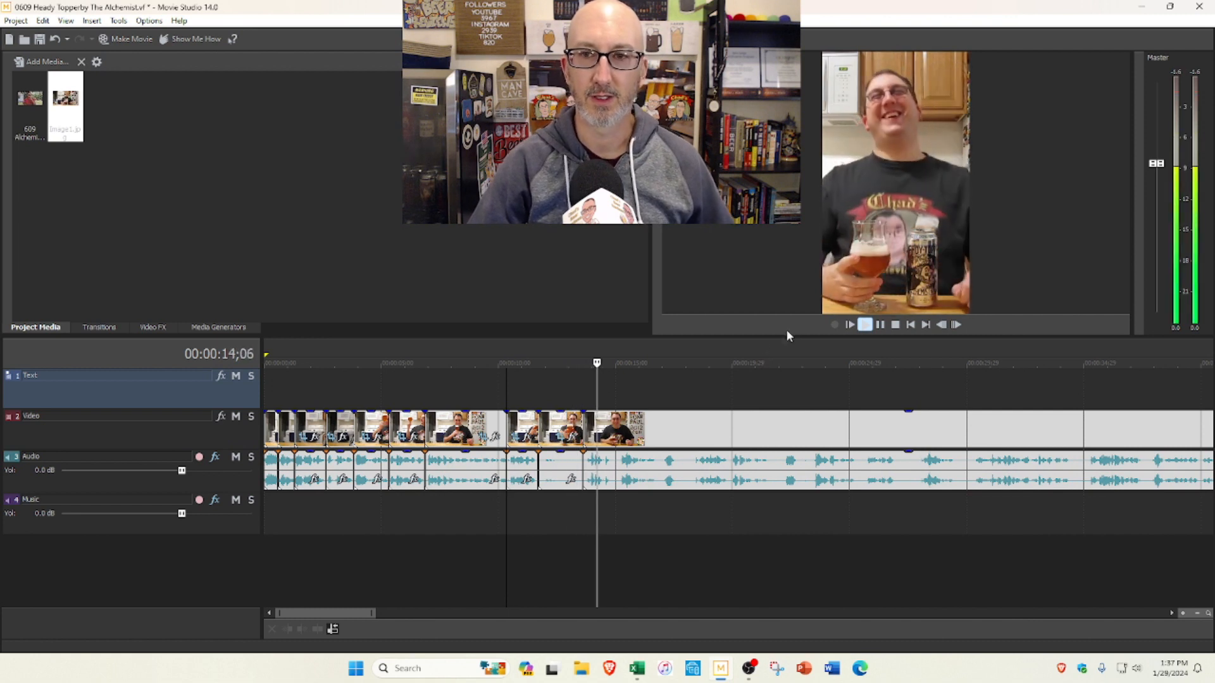
click(880, 325)
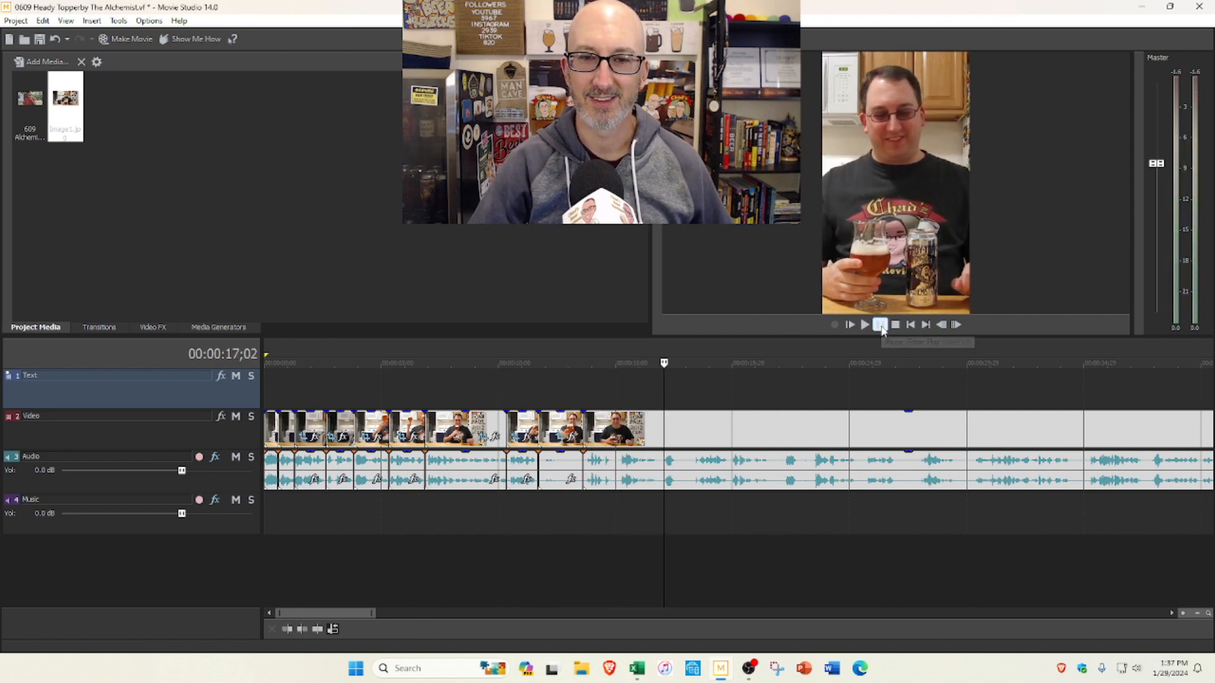
Step: Play on from 0:16;22, split the clip at about 0:19;27, and delete the section back to the 0:13;18 cut
click(656, 405)
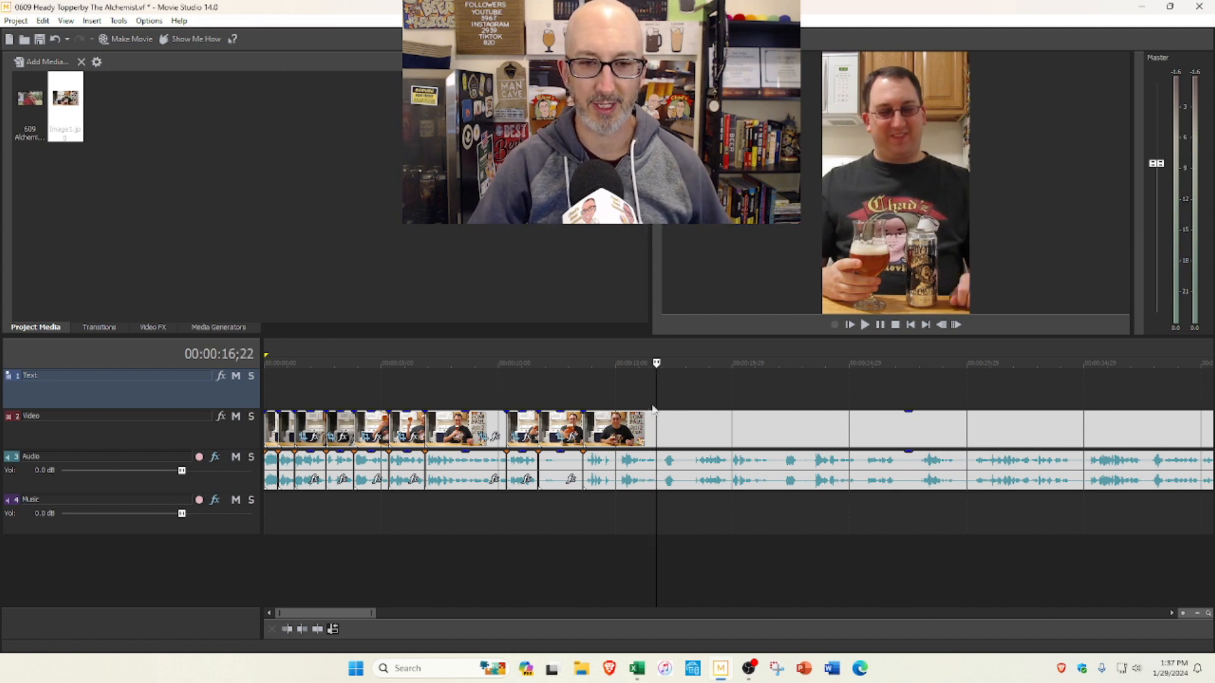
click(871, 327)
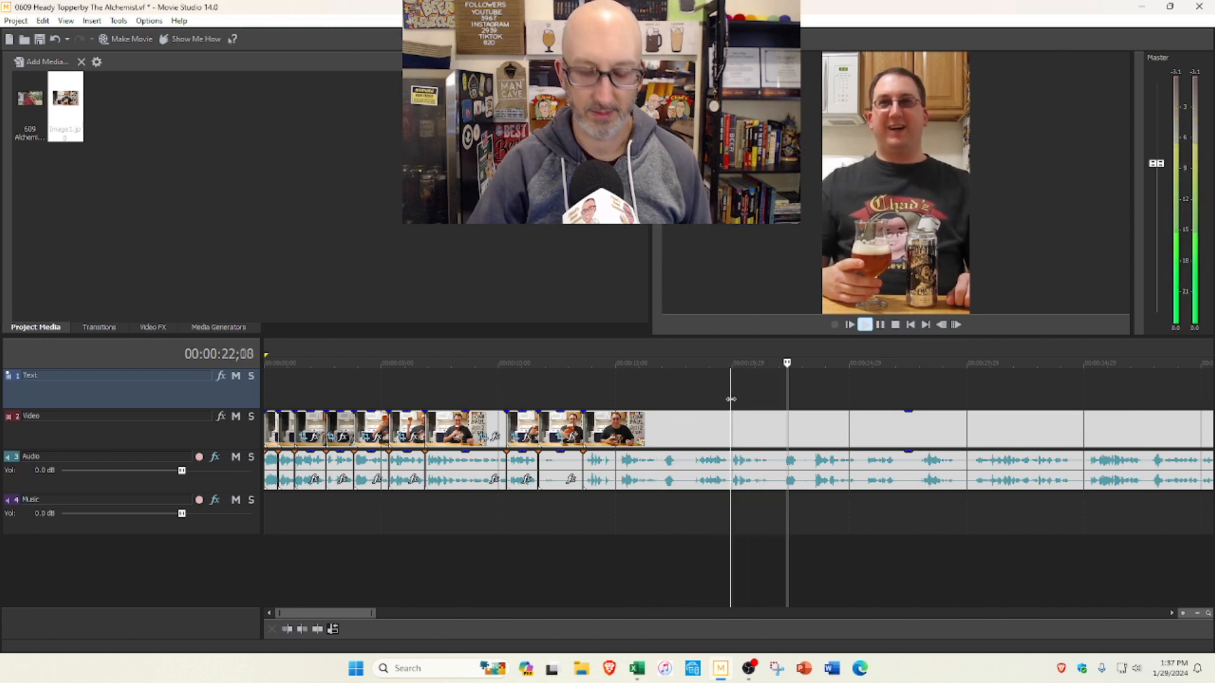
key(s)
click(894, 327)
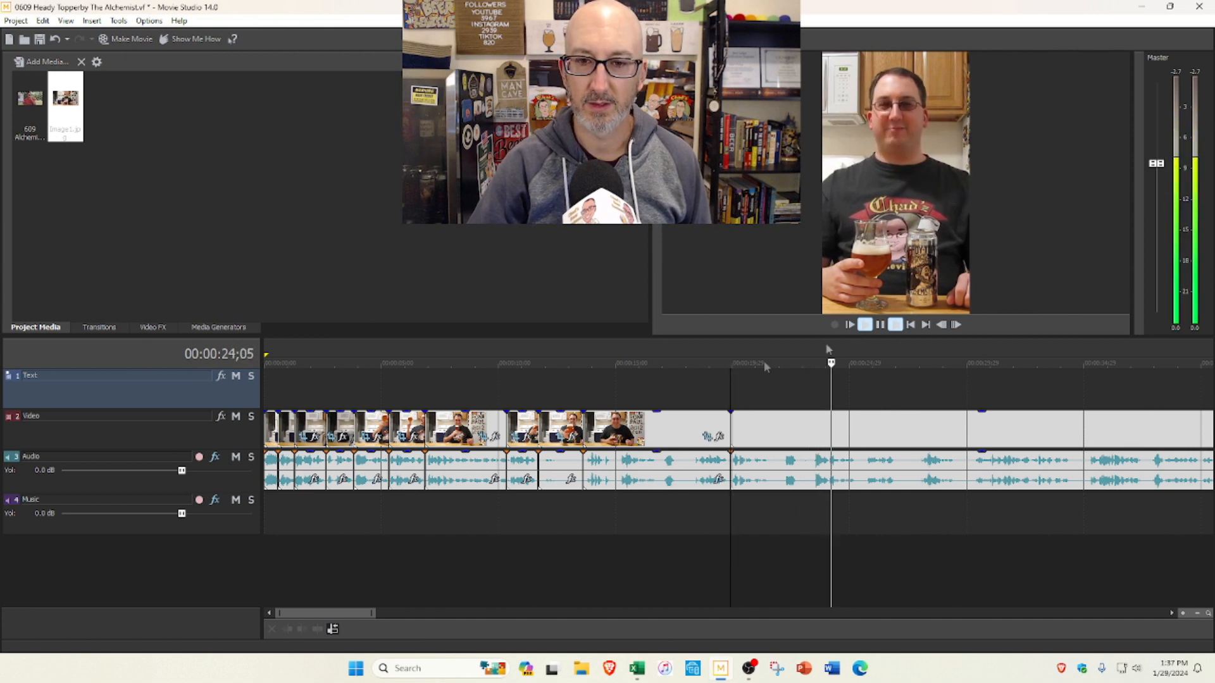
click(669, 429)
key(Delete)
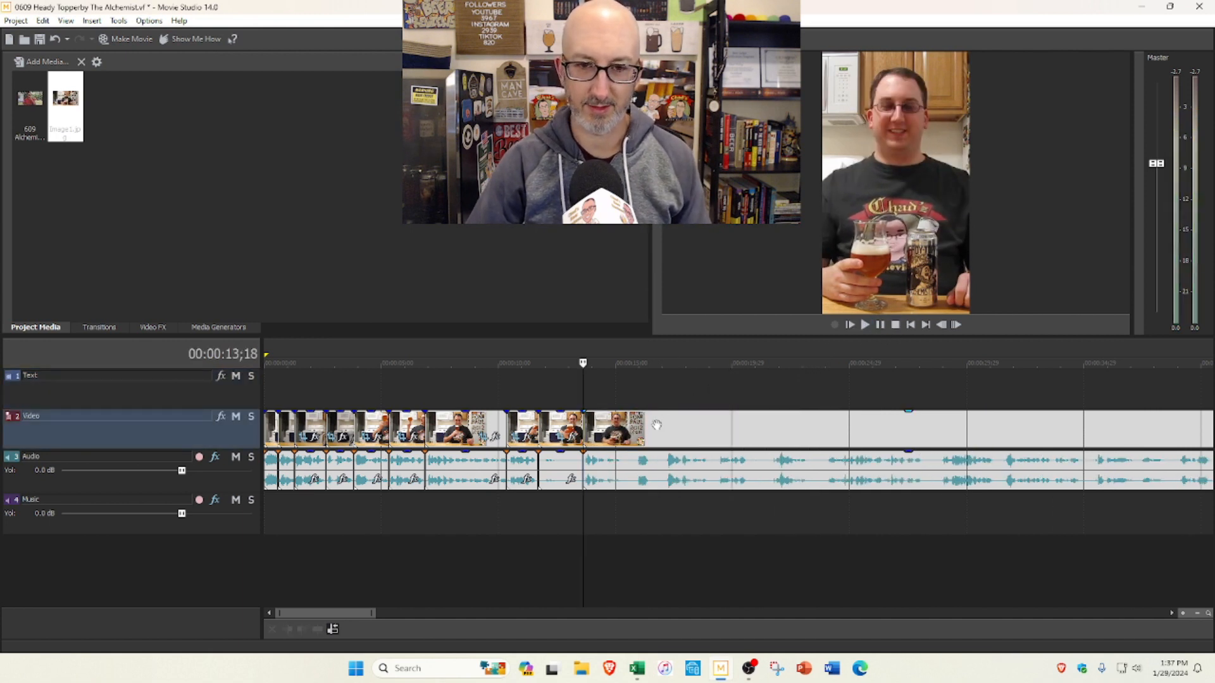
Step: Split the clip at 0:15;09 and trim about 2 seconds from the start of the following segment, closing the gap
click(865, 326)
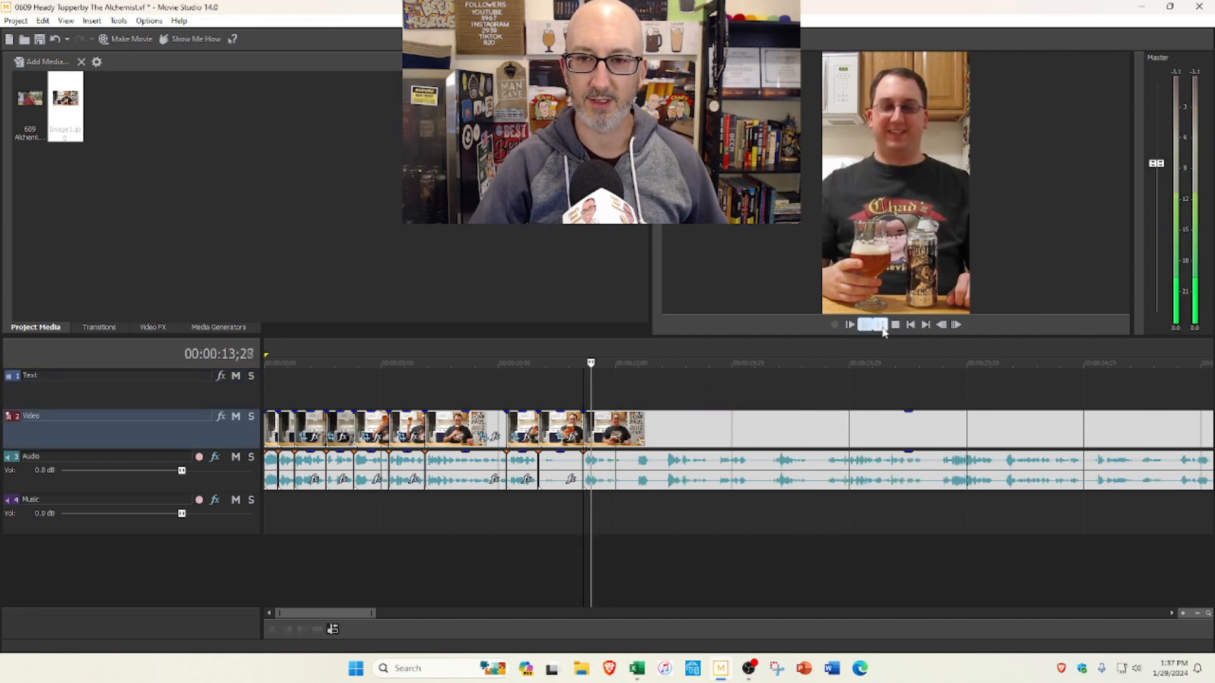
click(880, 325)
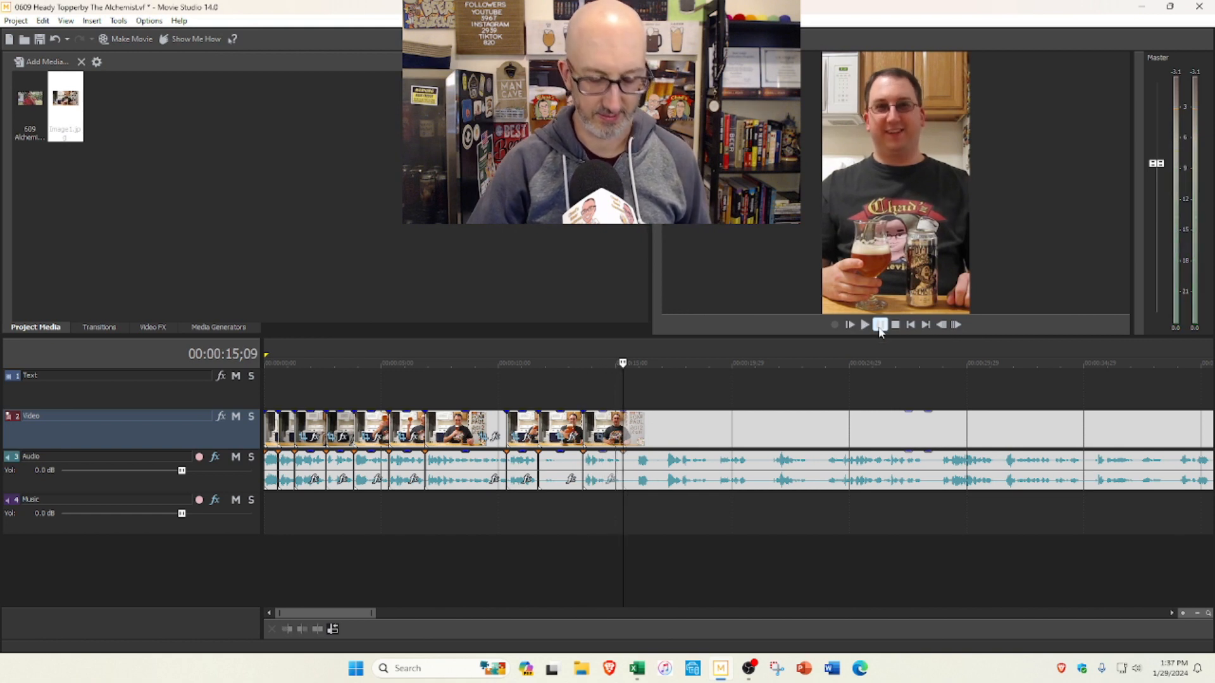
click(864, 325)
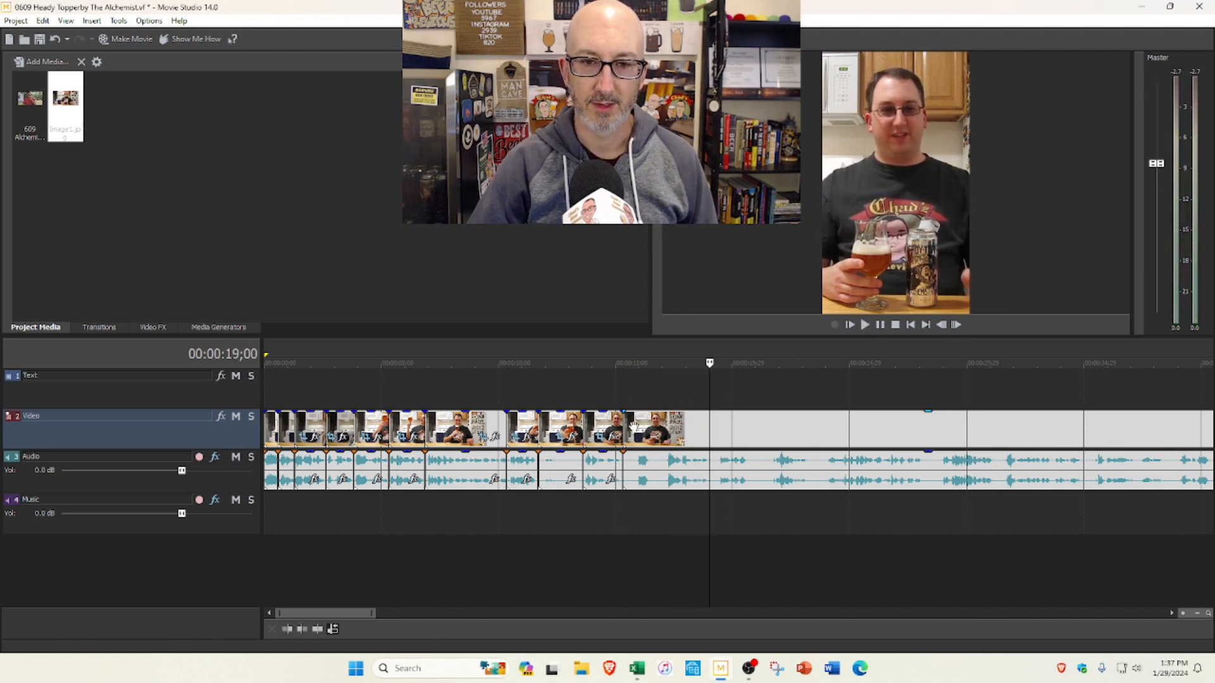
mouse_move(625, 420)
mouse_down()
mouse_move(664, 421)
mouse_move(624, 420)
mouse_up()
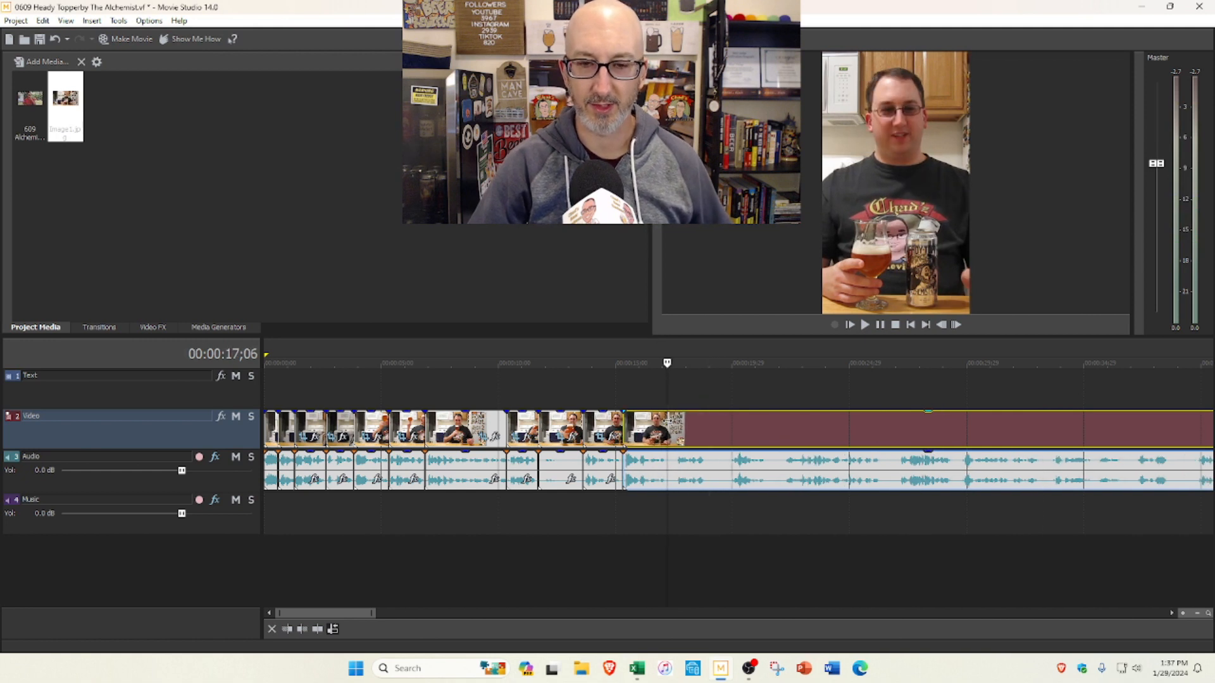
Step: Split the clip at 0:17;03 and preview the remaining footage from that cut up to 0:33;20
click(617, 397)
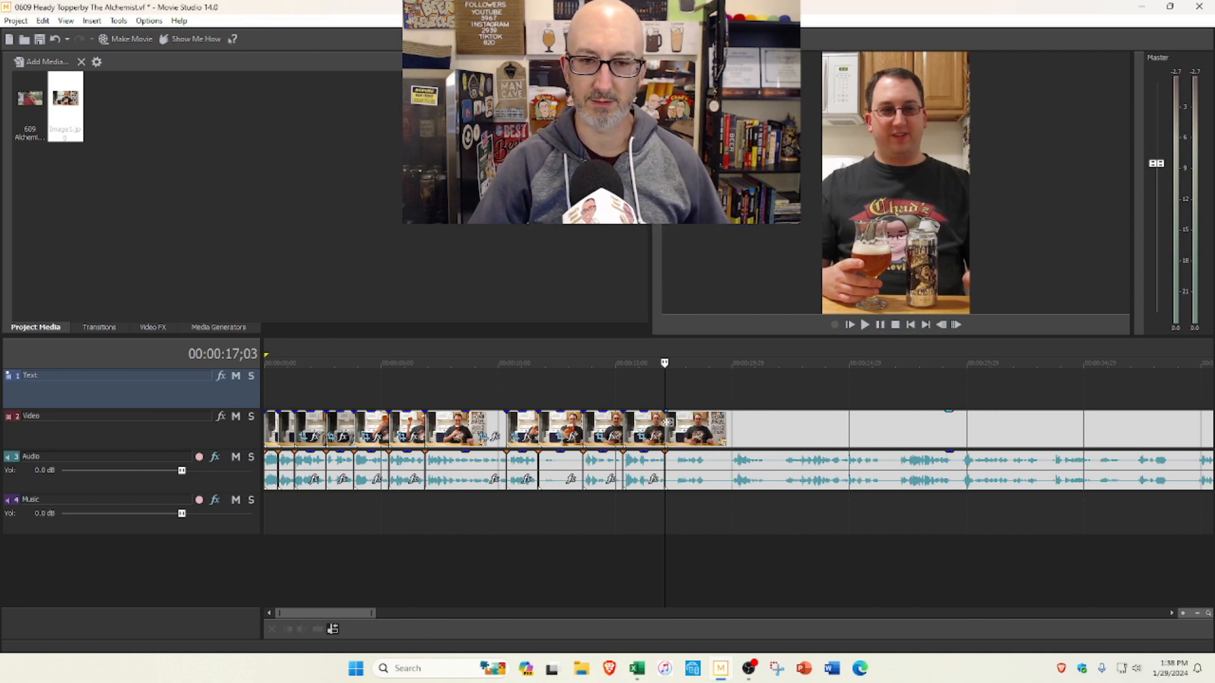
click(864, 326)
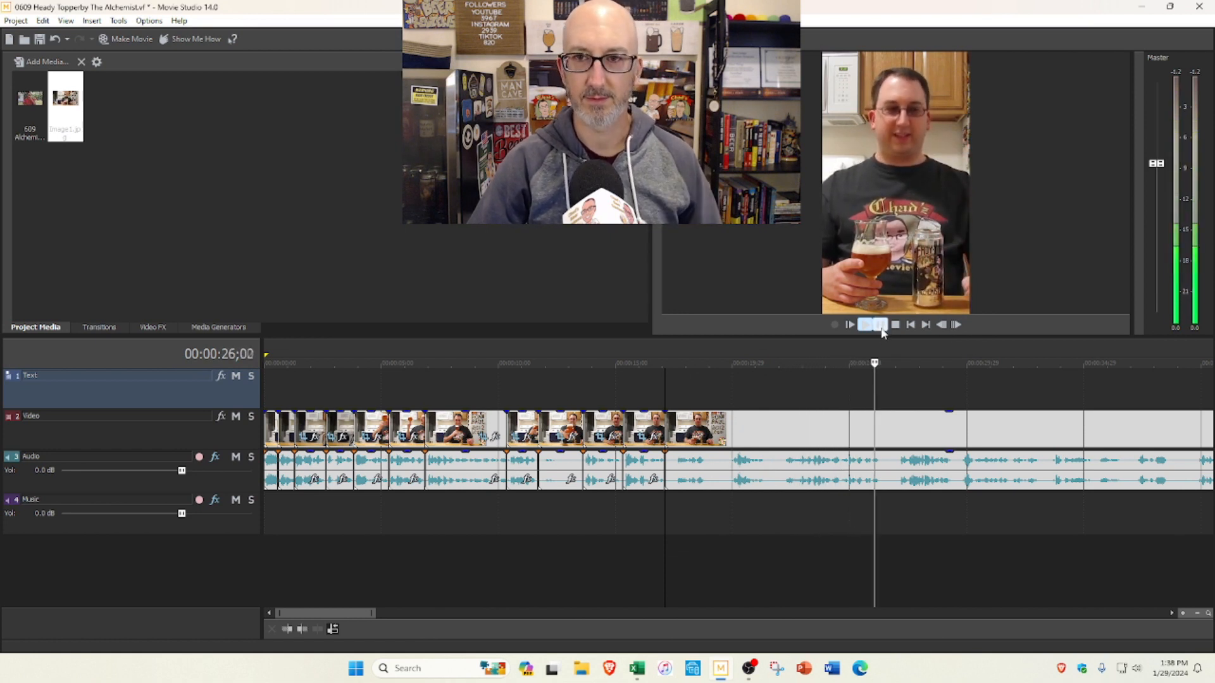
click(895, 325)
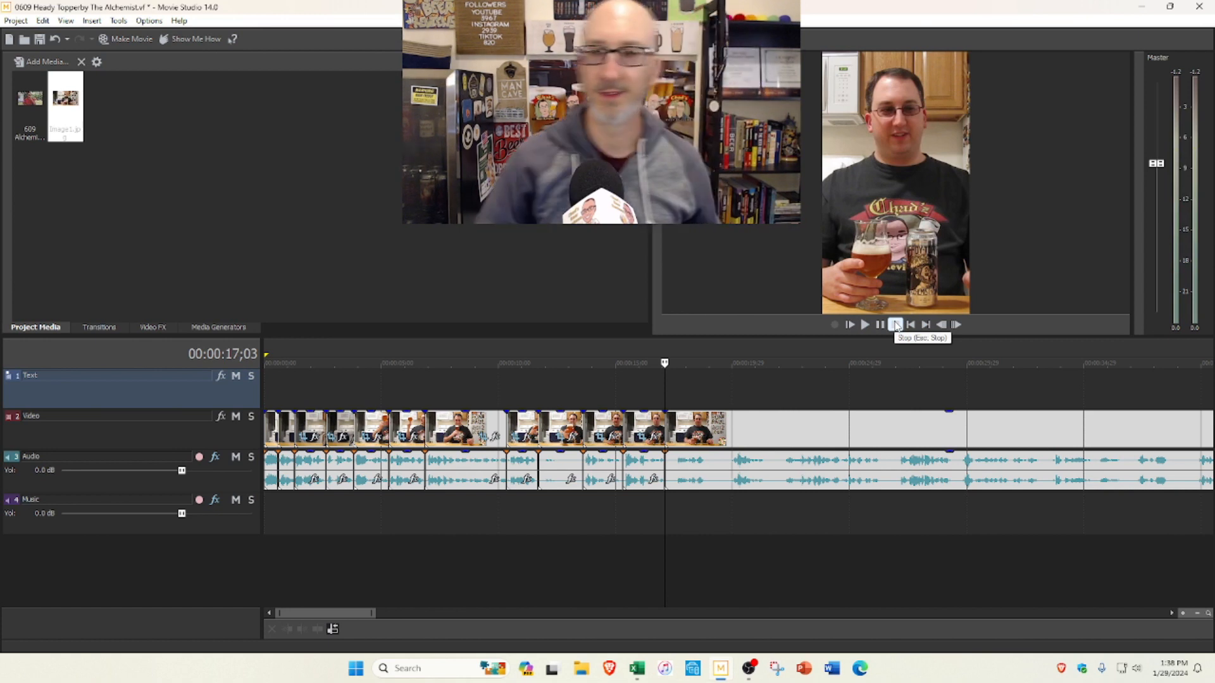
click(863, 326)
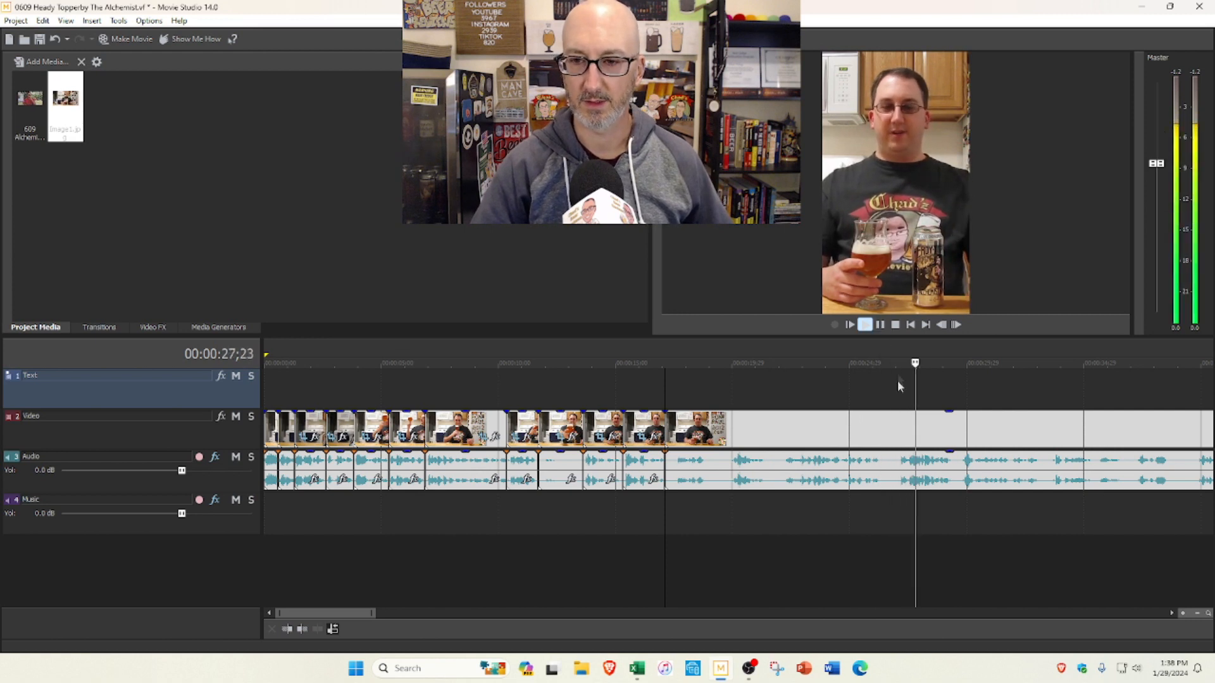
scroll(899, 395, down, 2)
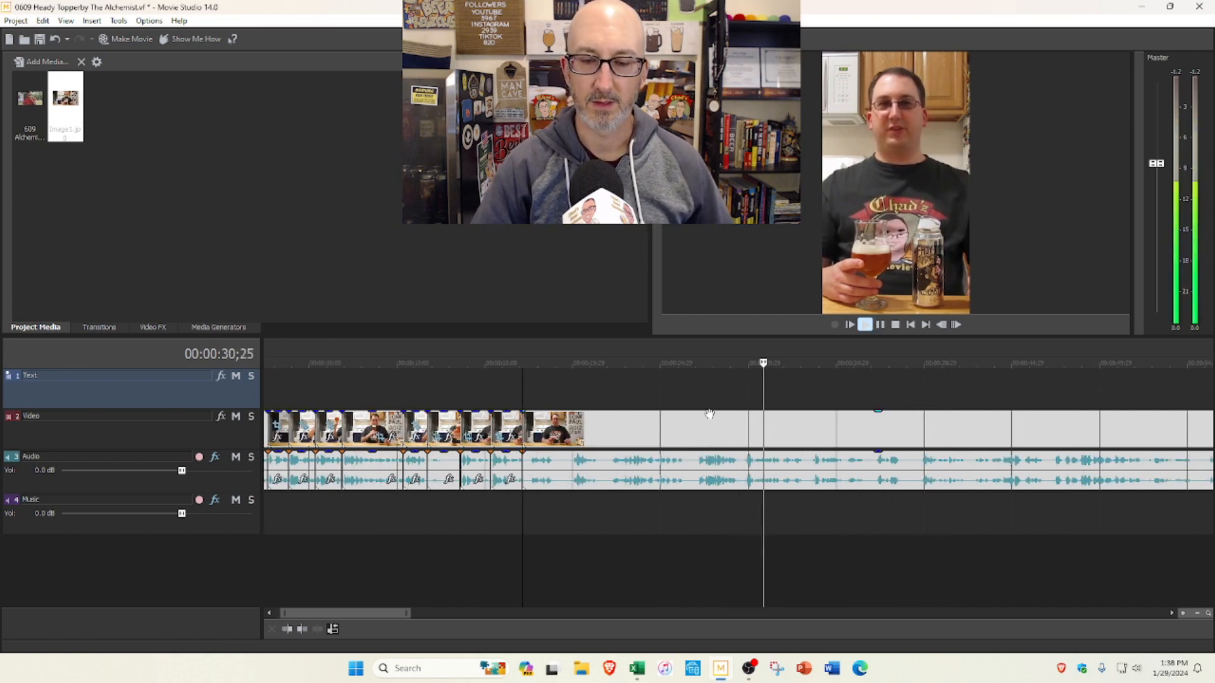
click(862, 325)
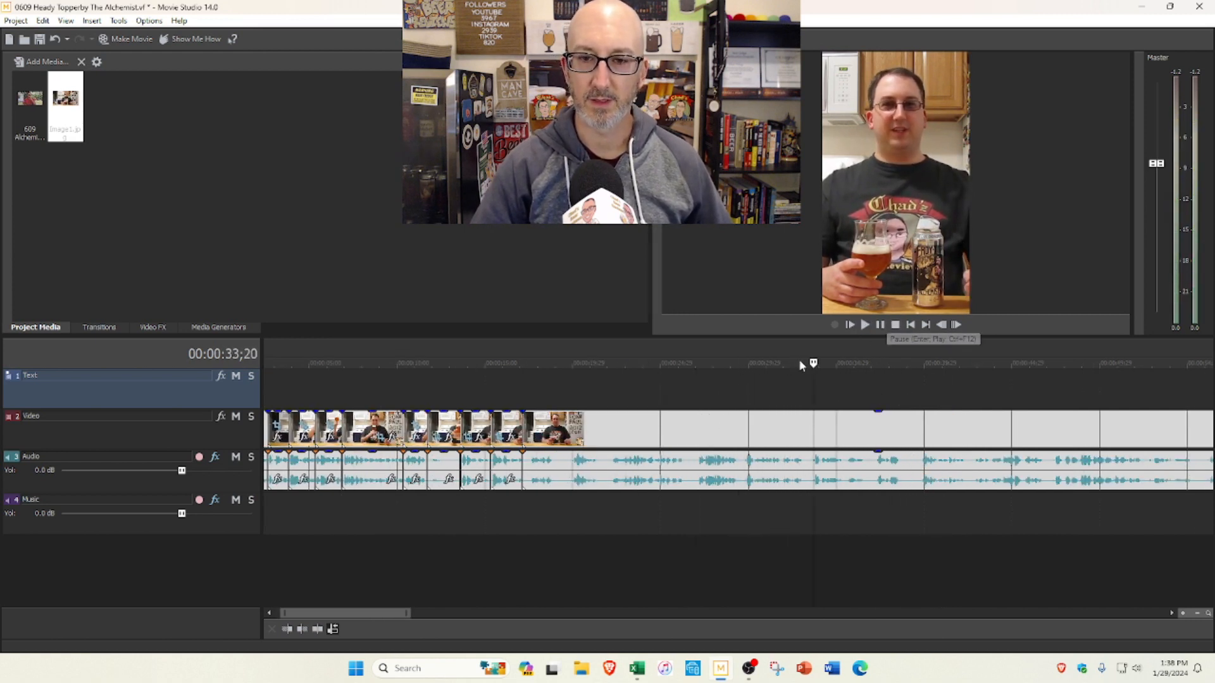
Step: Split the clip at 0:27;00 and delete the section back to the 0:17;03 cut
click(694, 386)
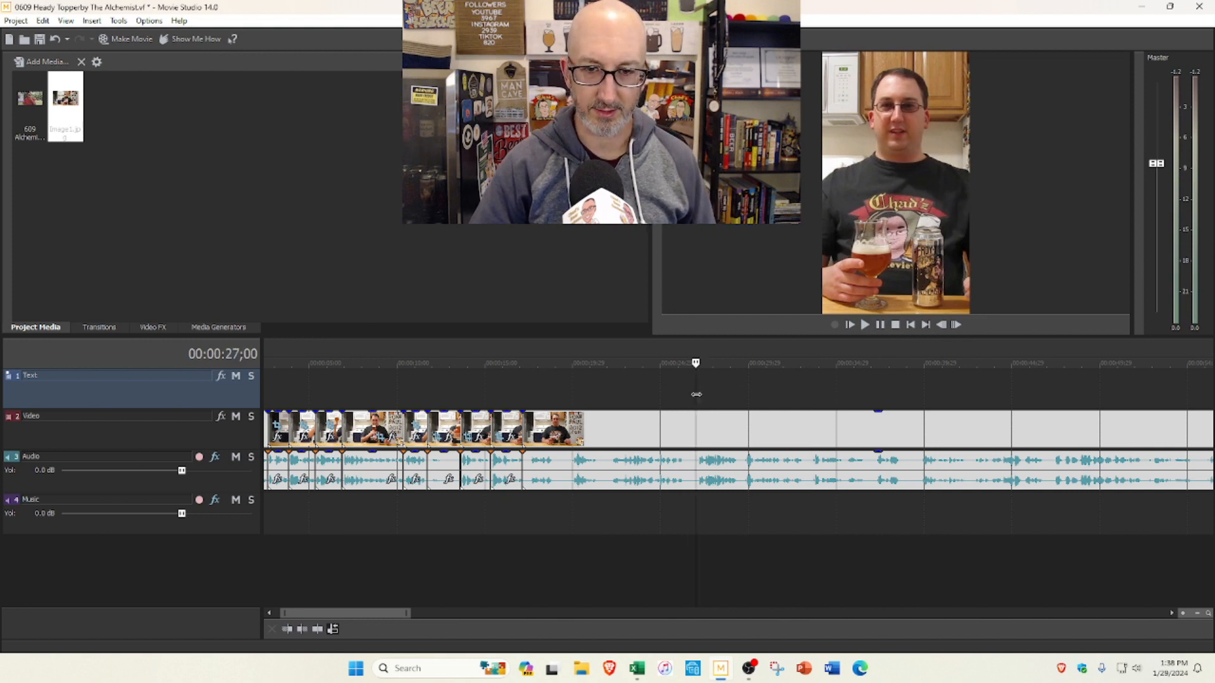
key(s)
click(616, 426)
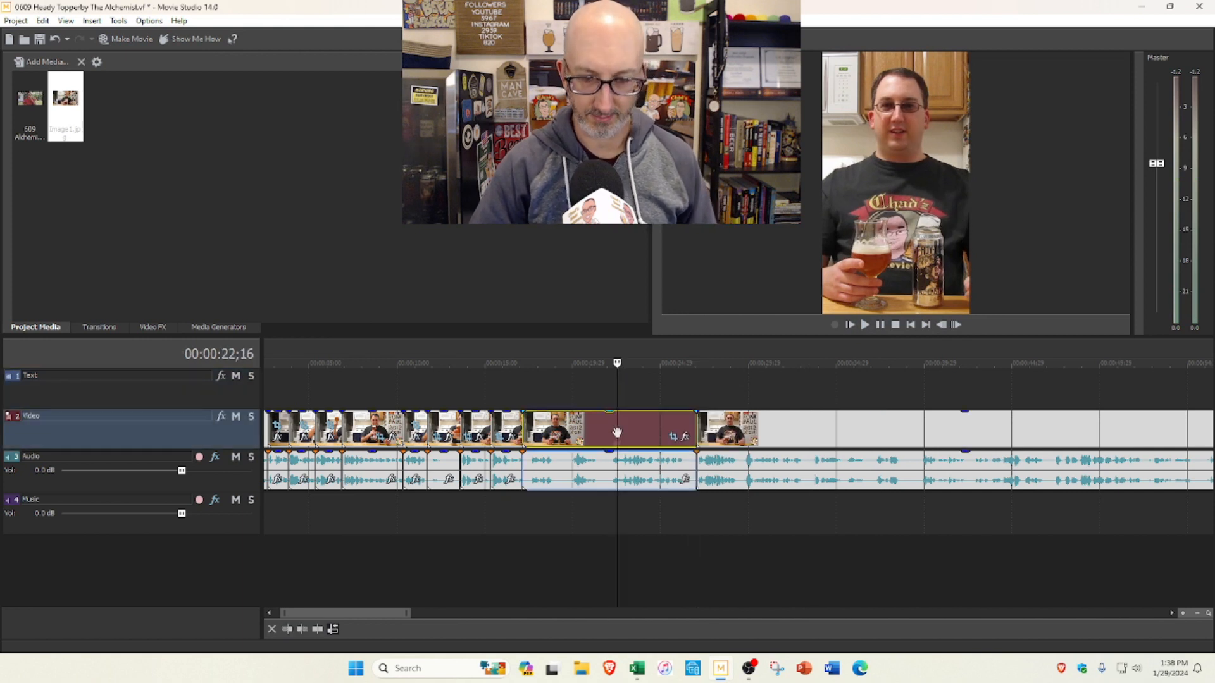
key(Delete)
Step: Play back the edit from 0:15;09, and again from slightly earlier, across the 0:17;03 cut up to 0:23;02
click(491, 402)
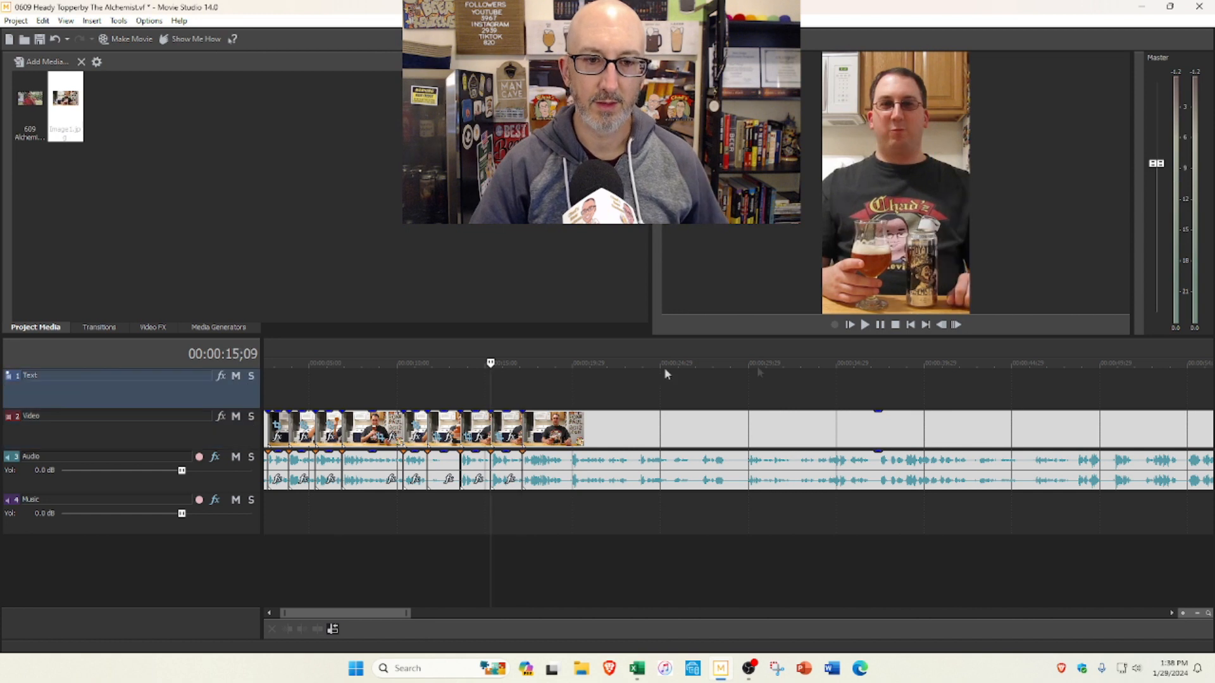
click(867, 328)
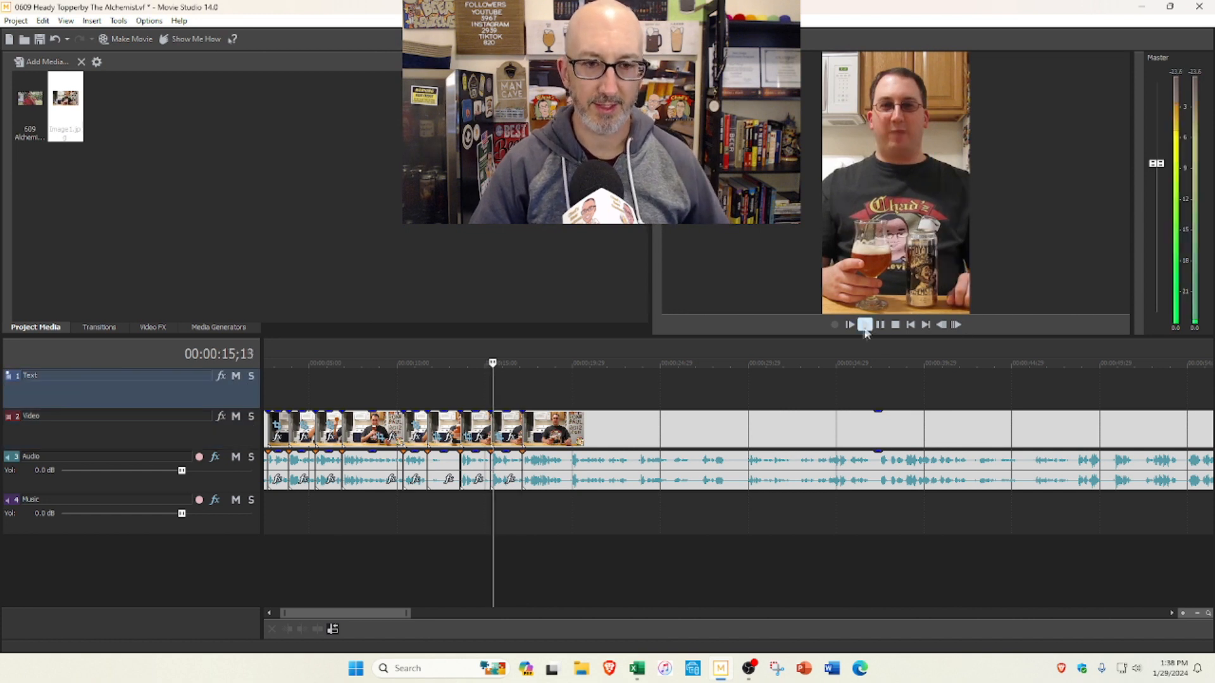
click(895, 327)
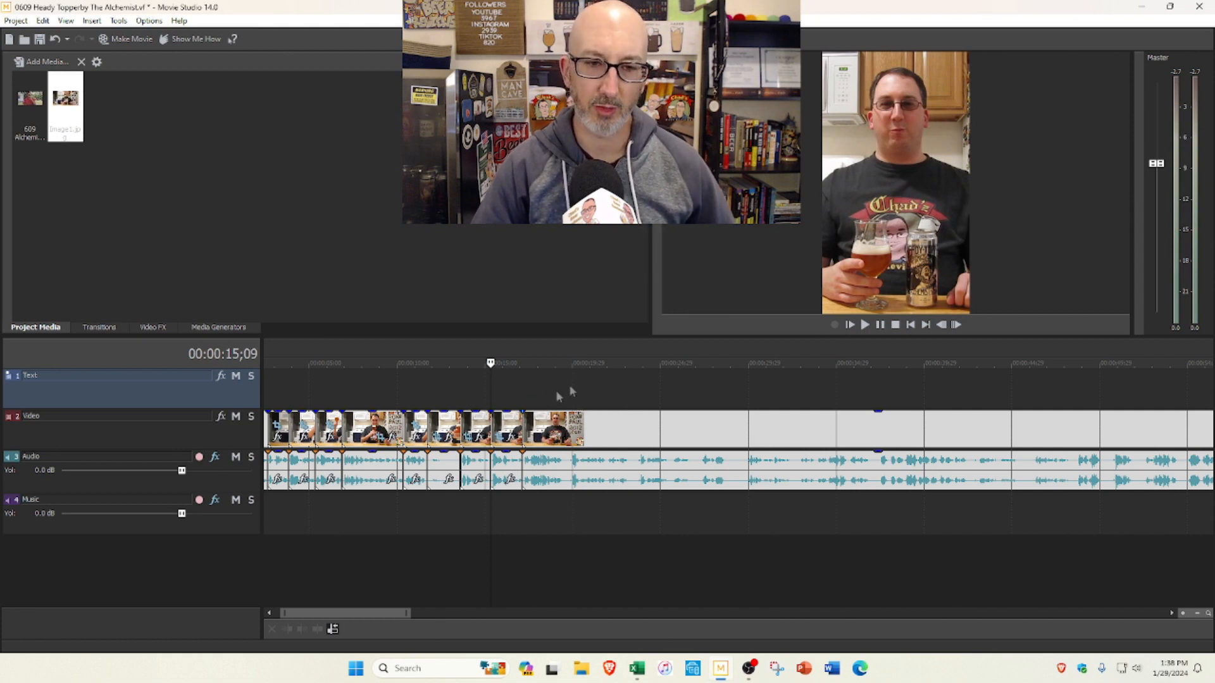
click(475, 398)
click(865, 325)
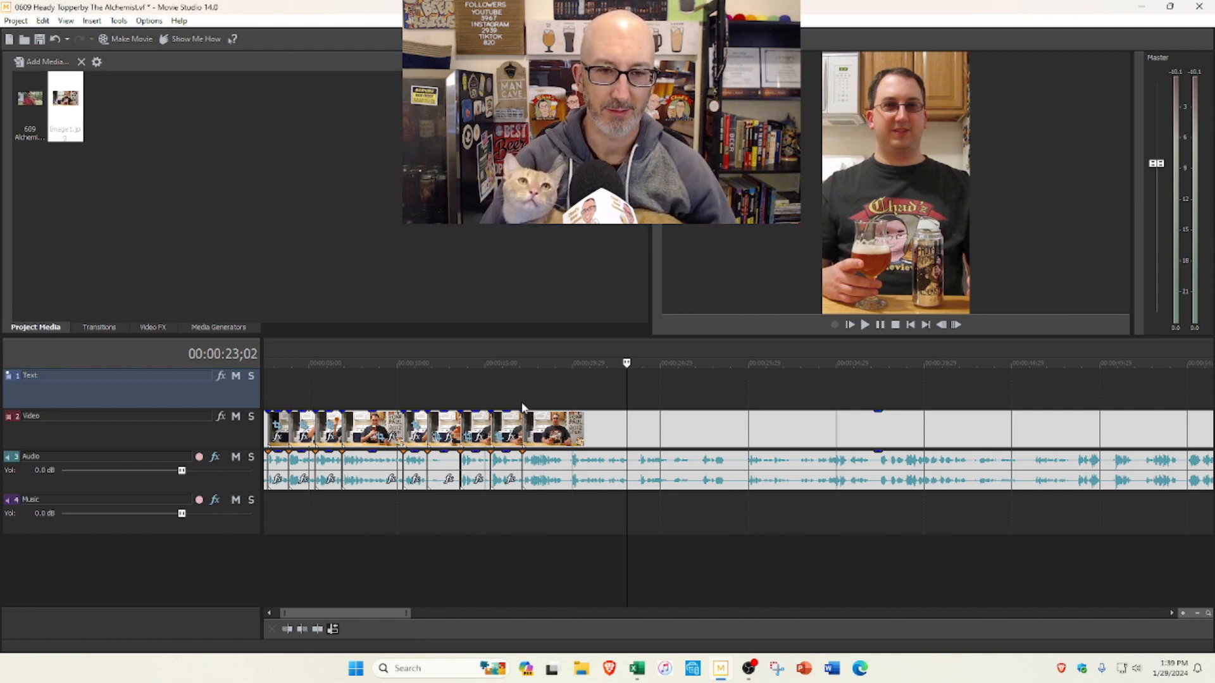
Step: Preview the footage after the 0:17;03 cut up to about 0:21;26 and trim the start of that segment, closing the gap
click(523, 408)
click(870, 325)
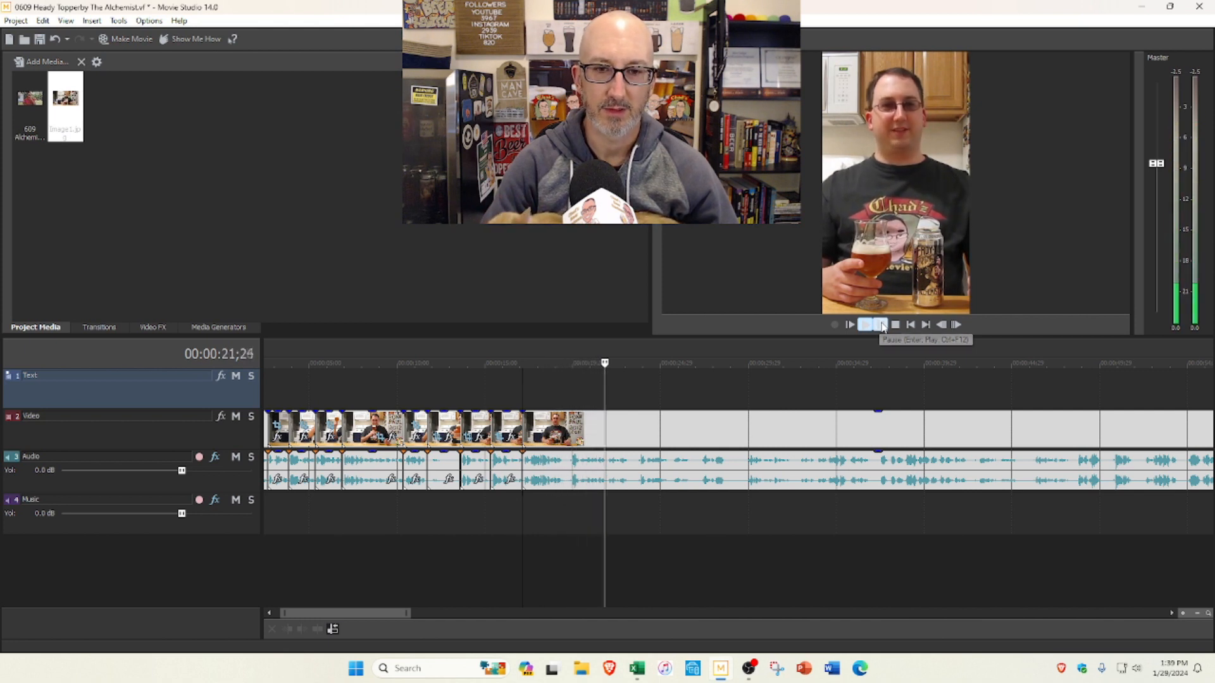
click(881, 325)
drag(525, 424, 572, 425)
Step: Play from the 0:17;03 cut, split the clip at 0:19;02, and preview the remaining footage up to 0:26;18
click(522, 395)
click(865, 325)
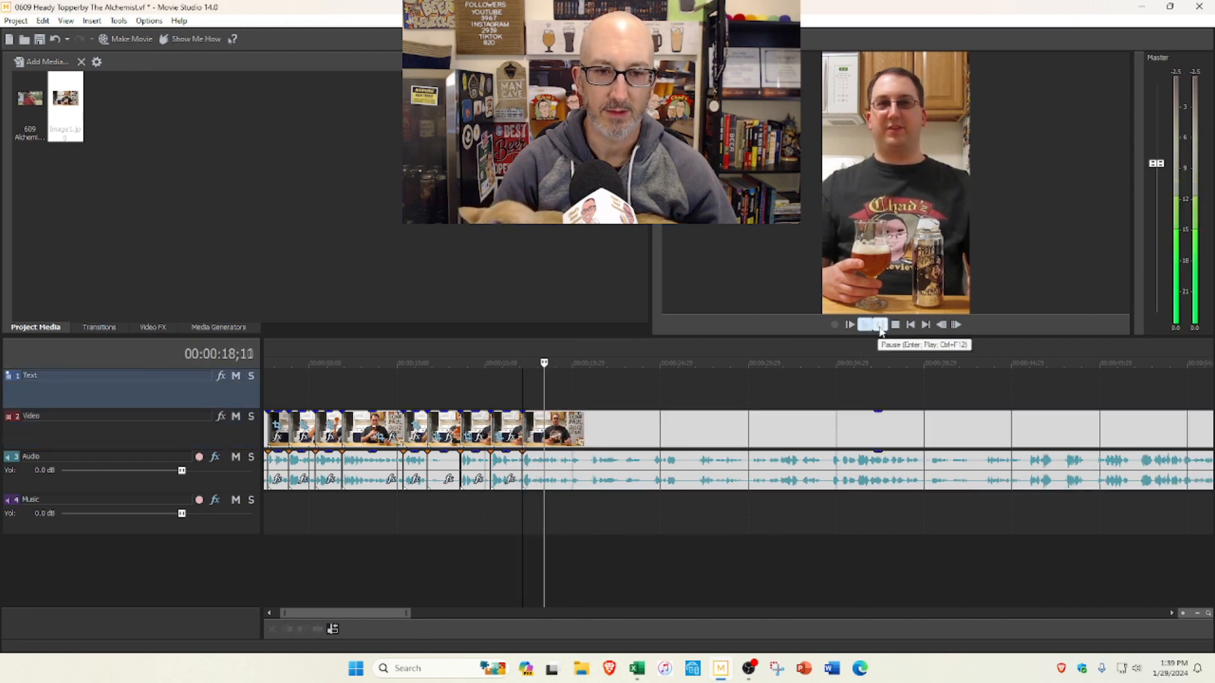
click(880, 326)
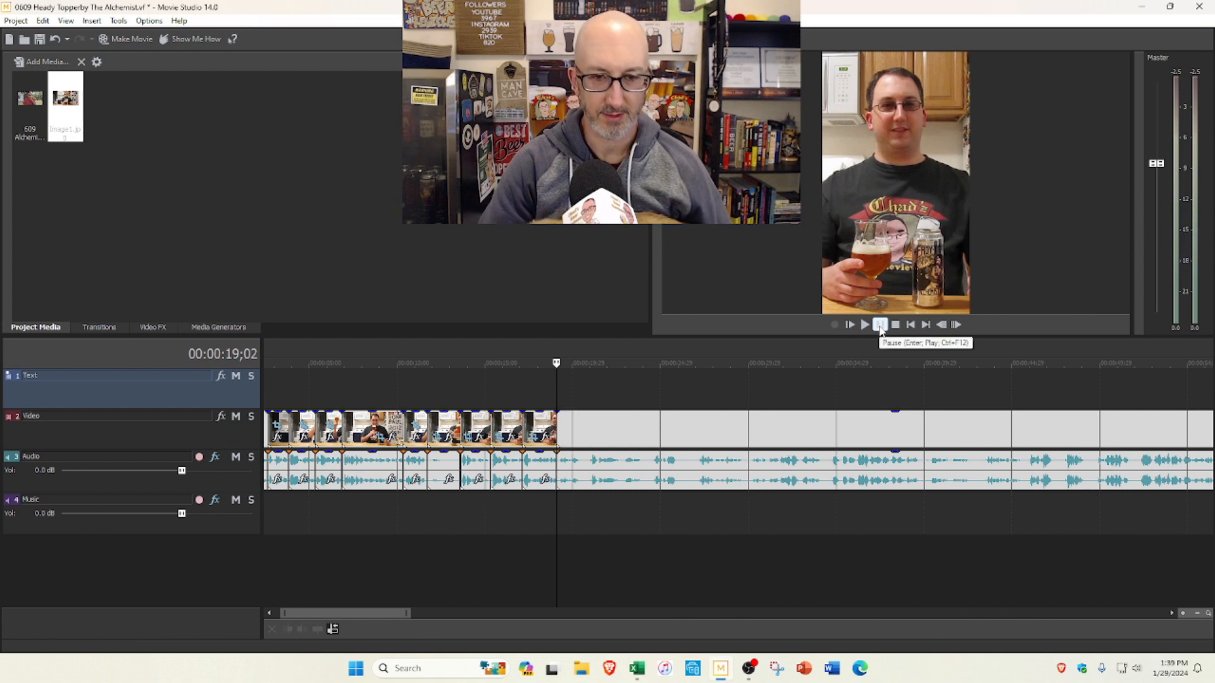
click(868, 325)
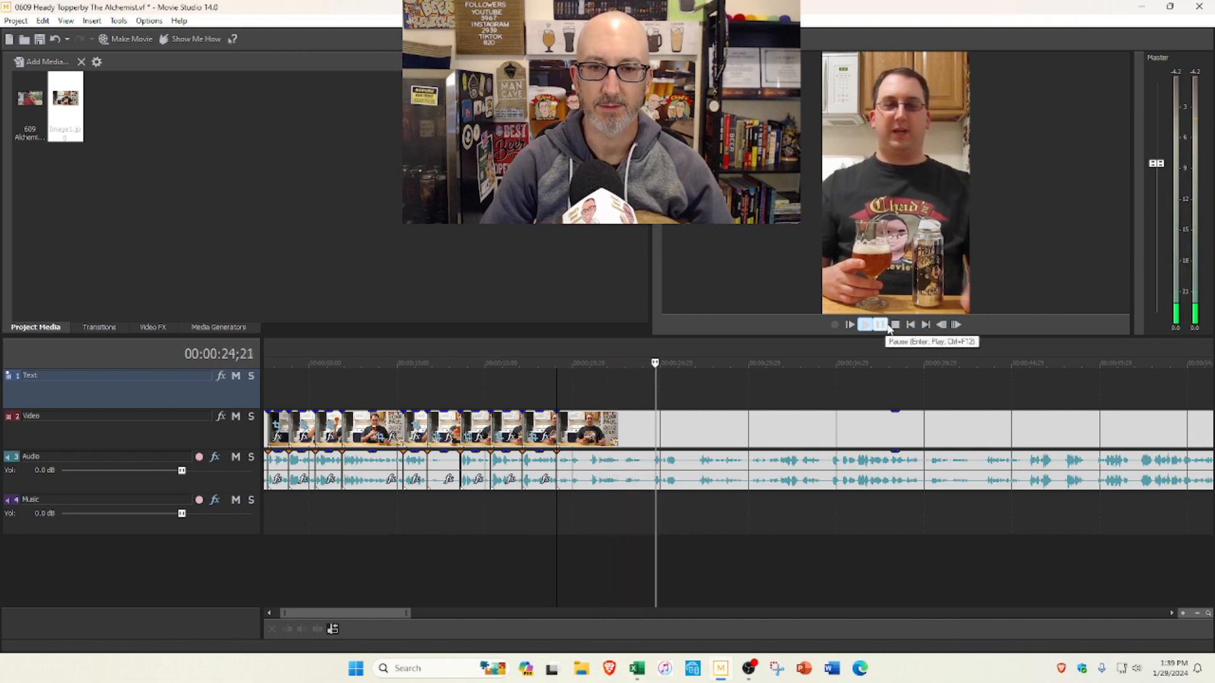
click(884, 328)
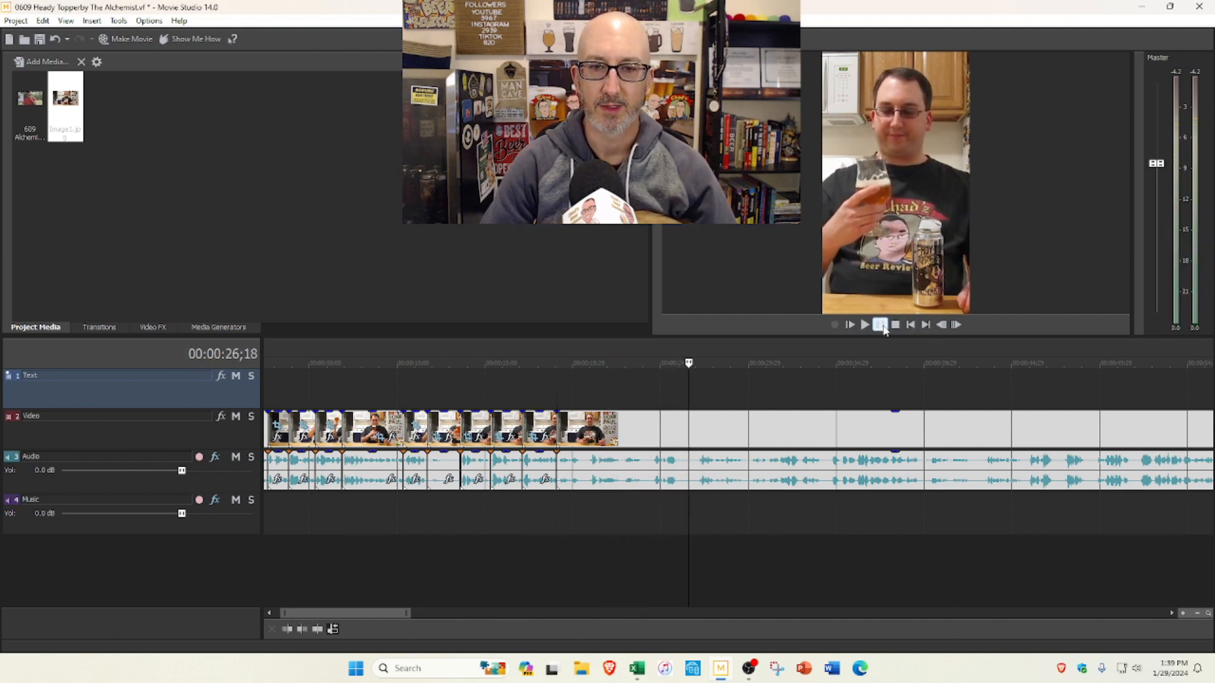
Step: Delete the segment between the 0:17;03 and 0:19;02 cuts, closing the gap
click(533, 419)
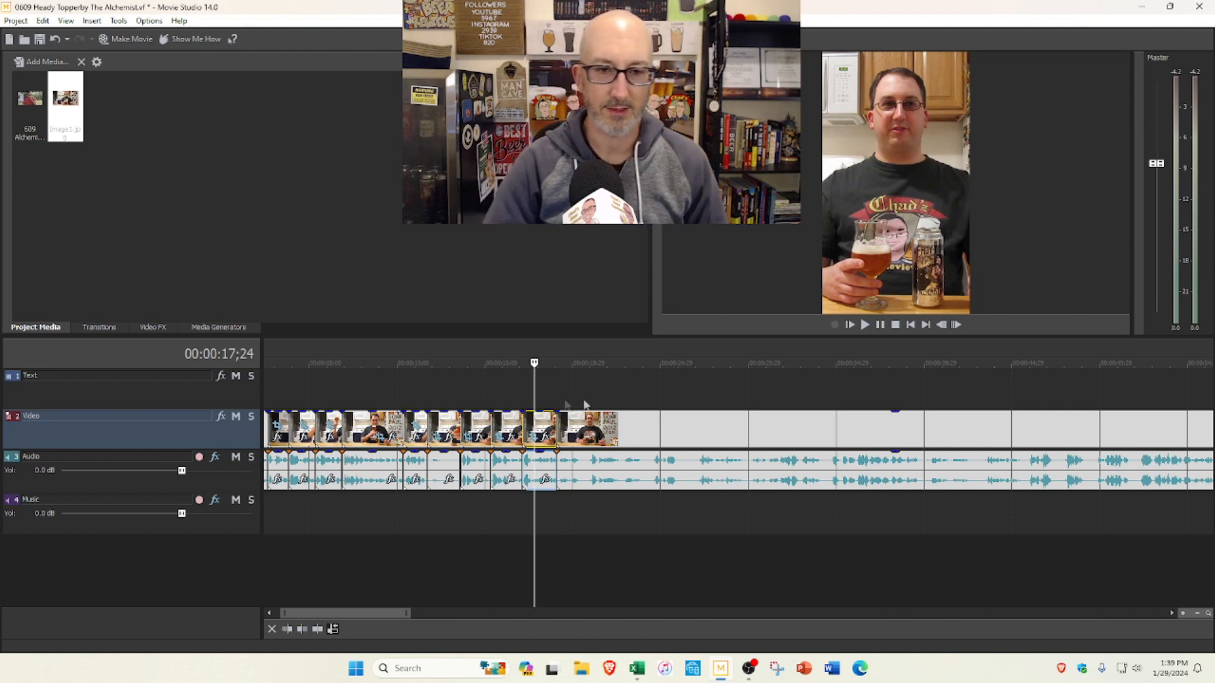
click(522, 403)
click(536, 426)
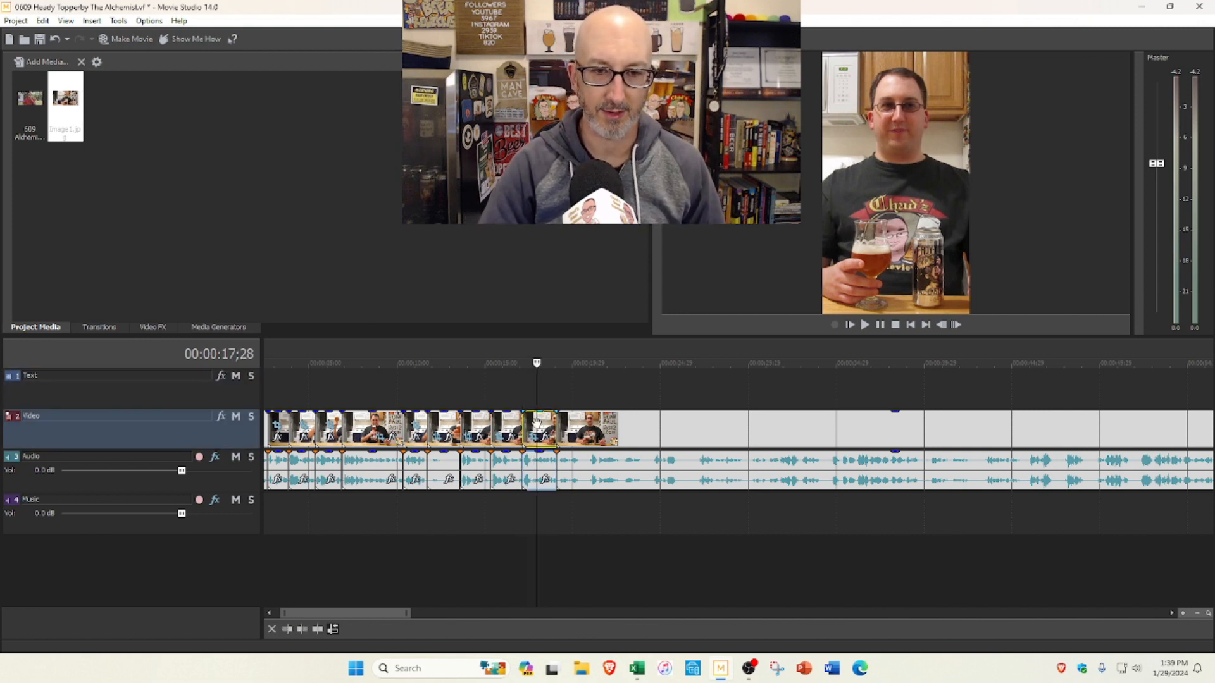
key(Delete)
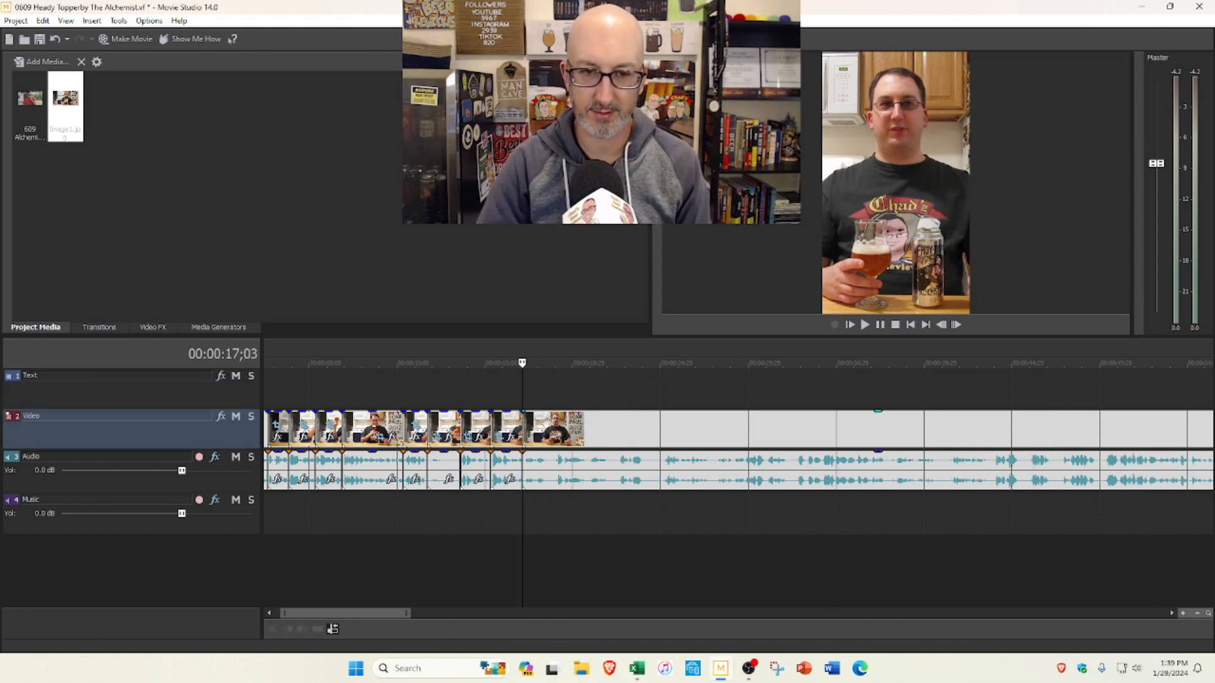
Step: Preview up to 0:20;08, trim the start of the segment after the 0:17;03 cut, and split it at 0:18;09
click(865, 325)
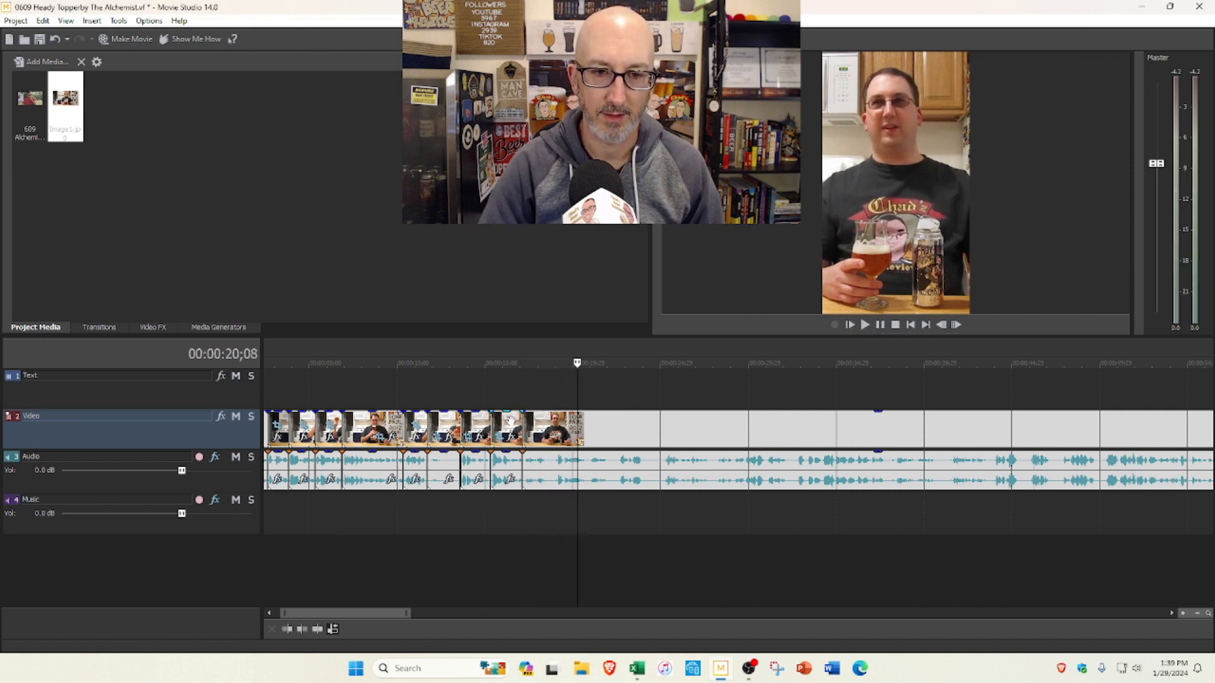
mouse_move(527, 423)
mouse_down()
mouse_move(565, 423)
mouse_move(536, 405)
mouse_up()
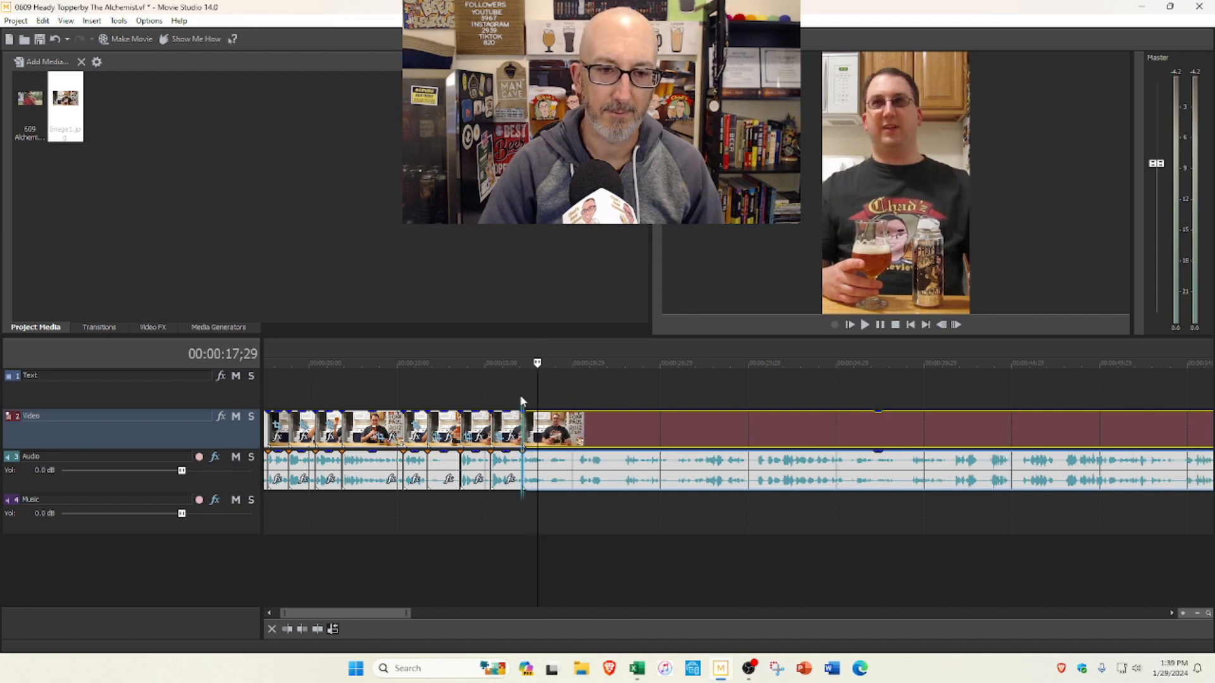
click(523, 401)
click(865, 325)
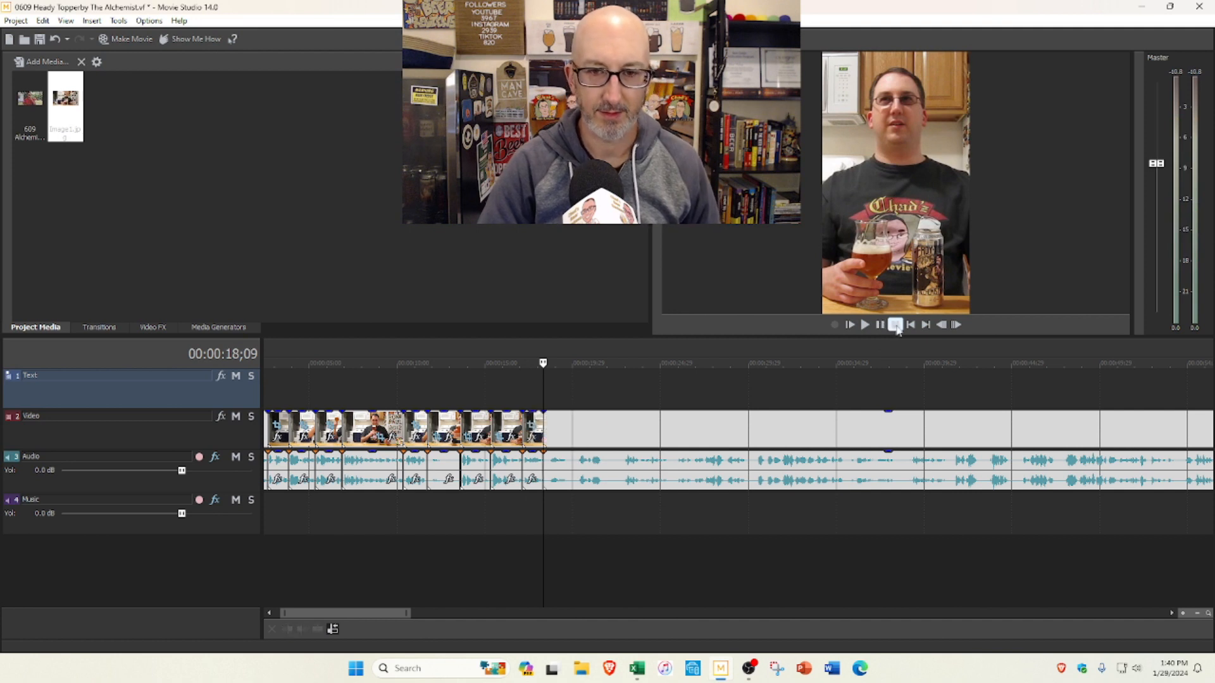
Step: Preview the footage from 0:18;09 to 0:19;12 and trim the start of the segment after the 0:18;09 cut
click(866, 325)
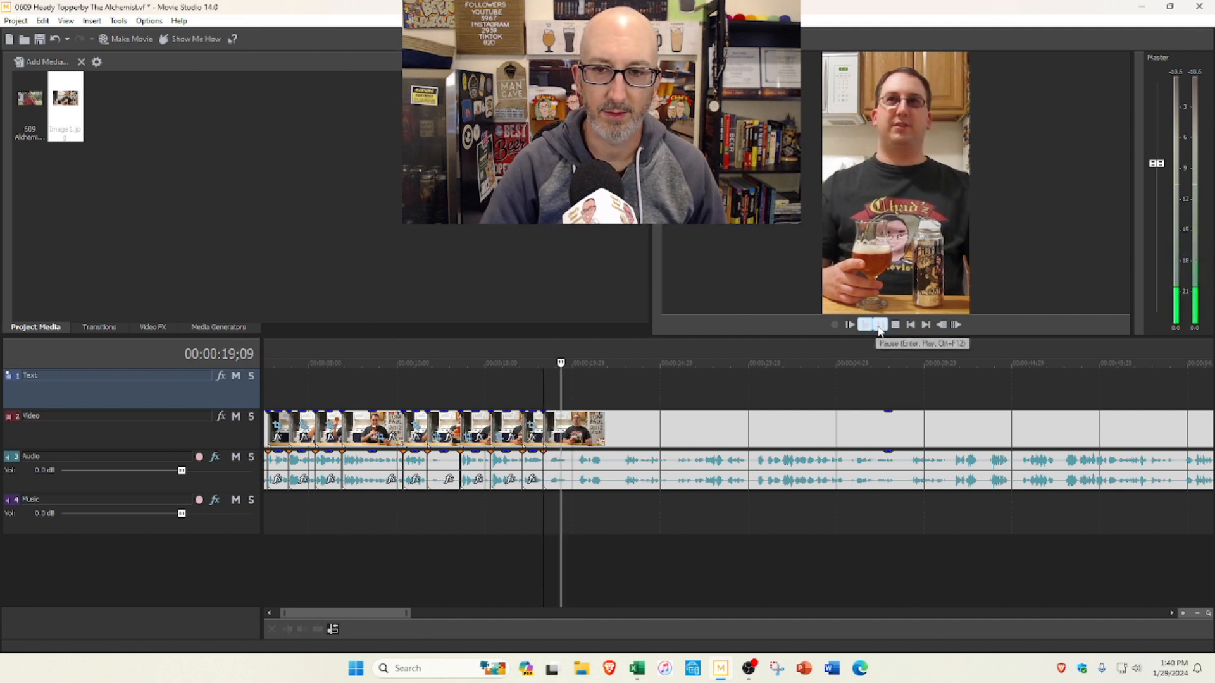
click(879, 325)
scroll(696, 393, up, 3)
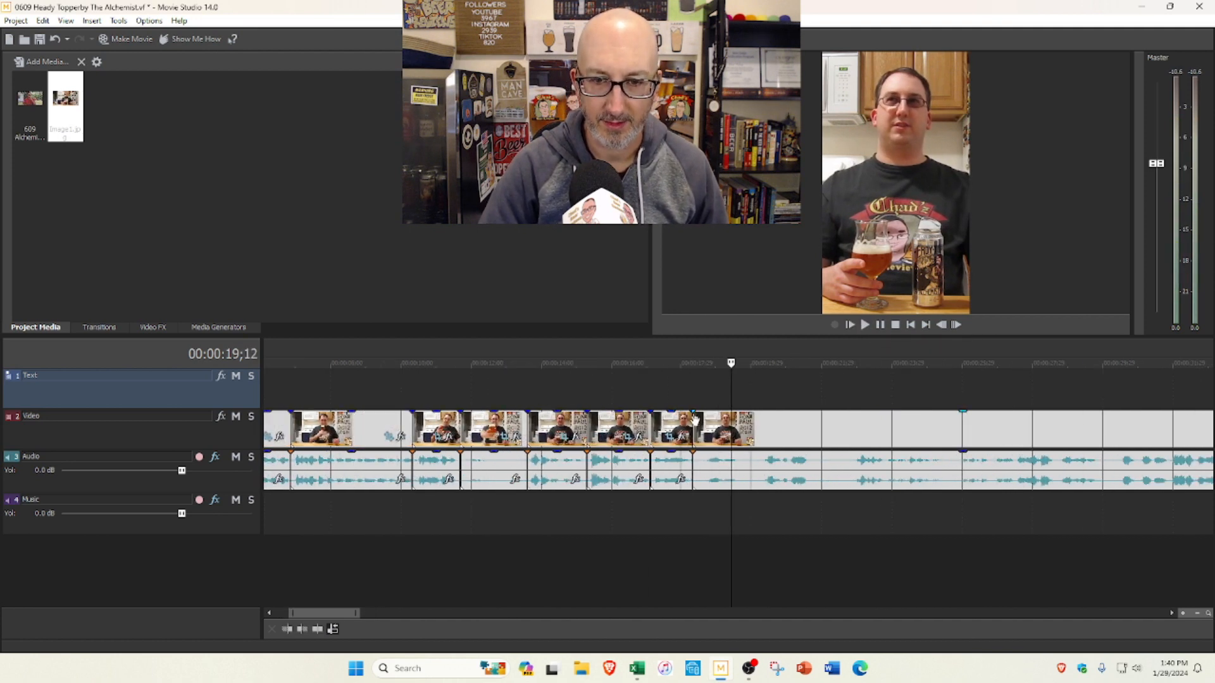
click(695, 420)
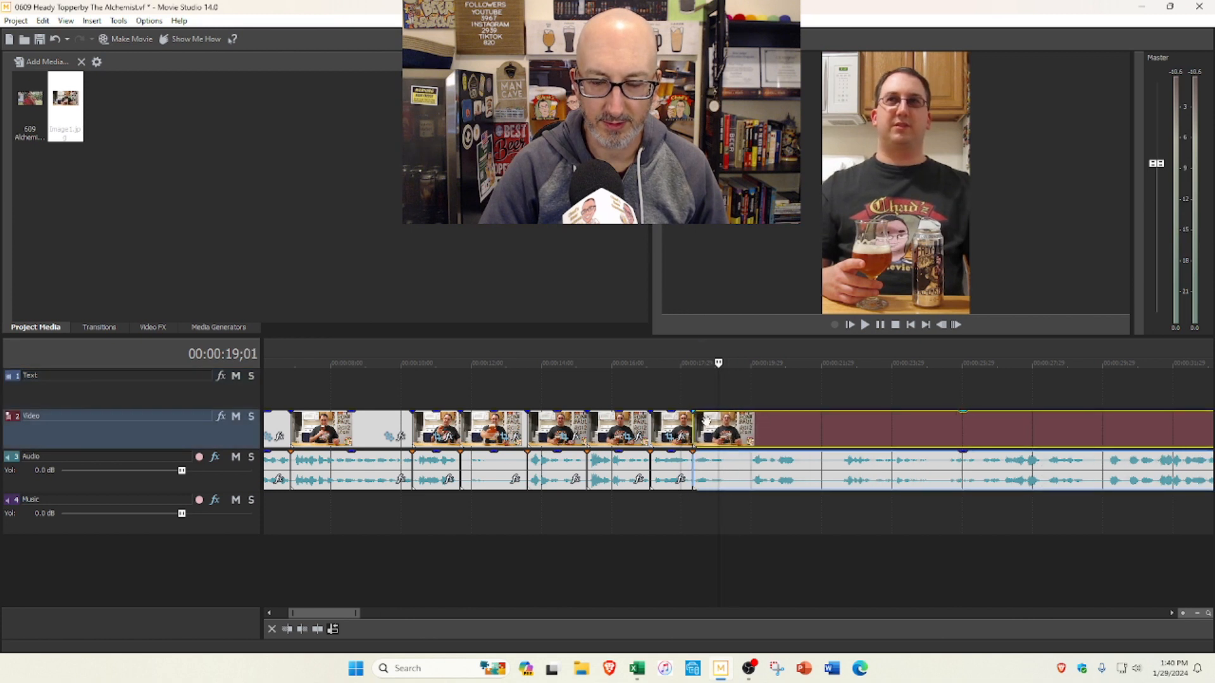
Step: Play from 0:18;00 across the 0:18;09 cut and split the clip at 0:19;06
click(681, 394)
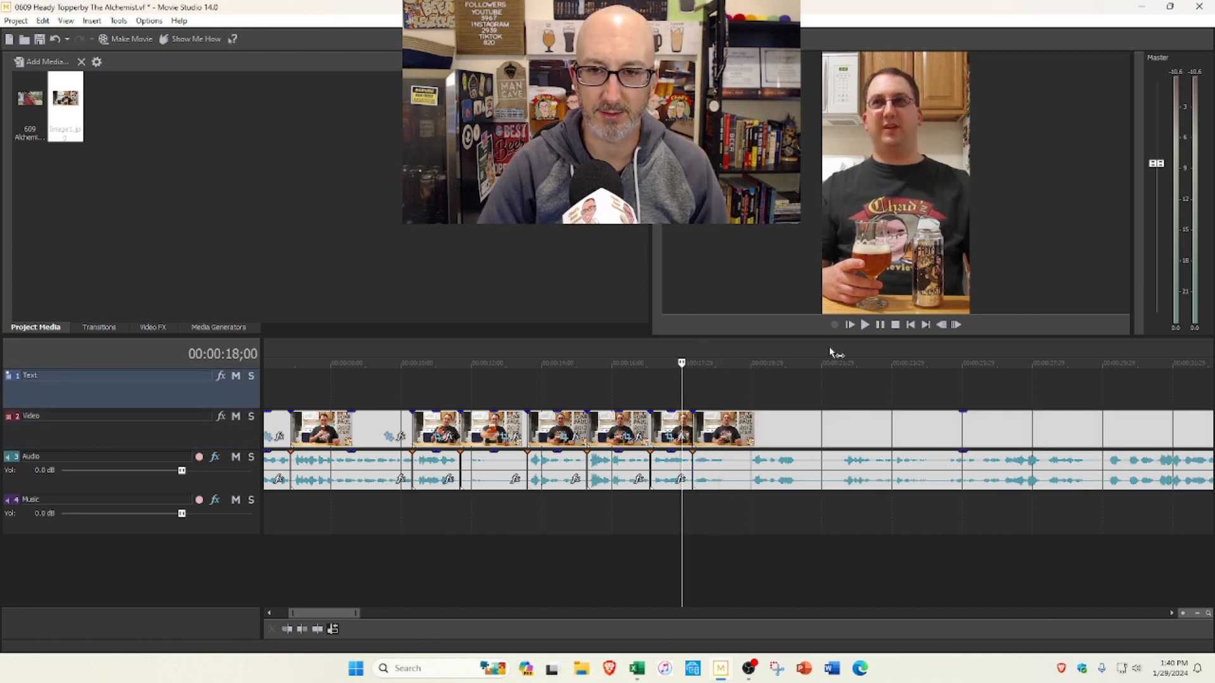
click(864, 325)
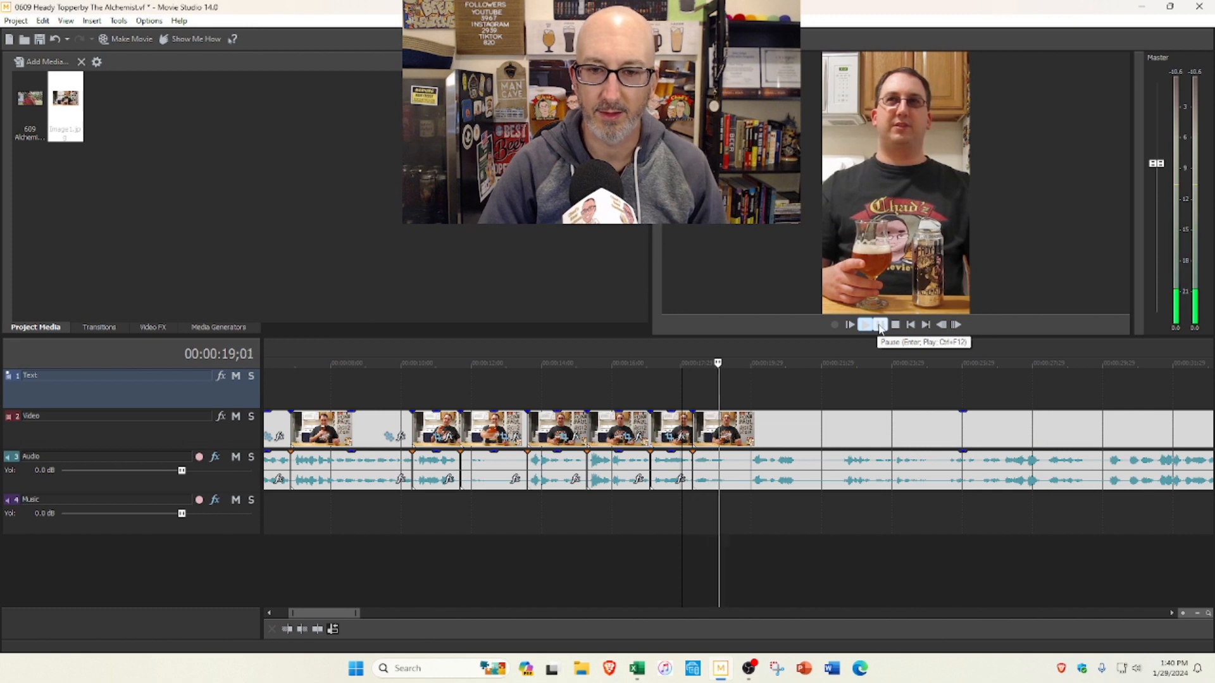
key(s)
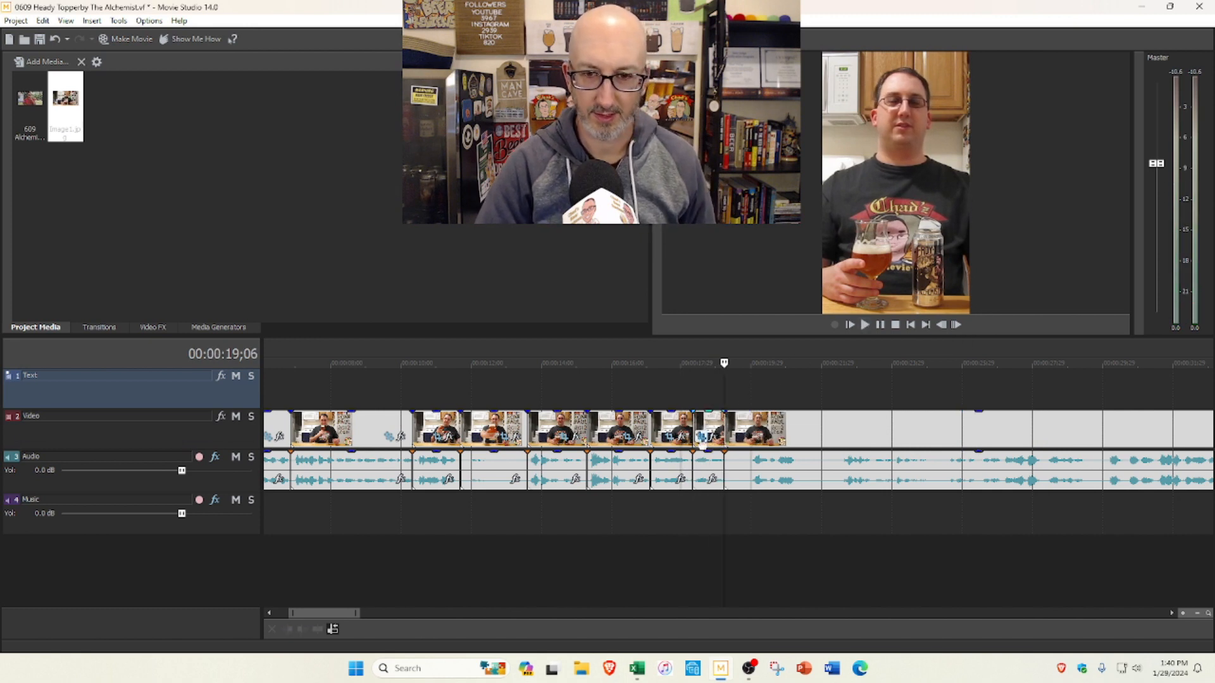
Step: Extend the segment before the 0:18;09 cut slightly and play the edit from 0:17;03 to about 0:20;15
drag(697, 426, 706, 425)
click(651, 387)
click(865, 325)
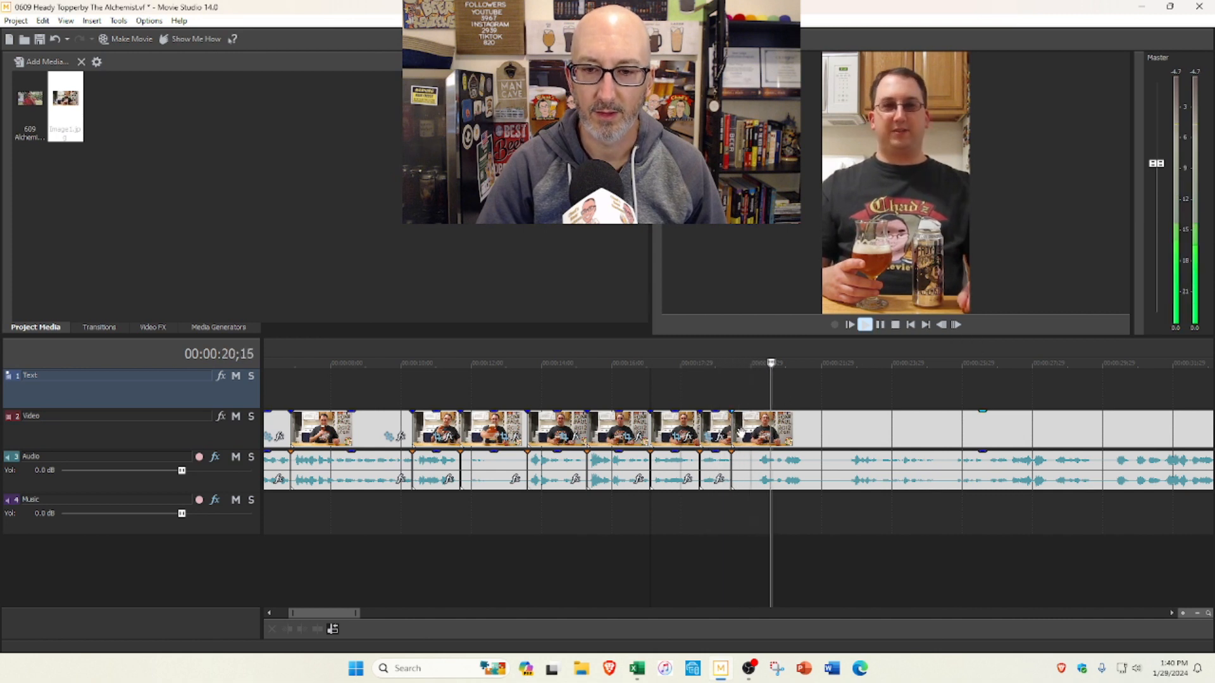
Step: Trim the start of the segment after the 0:19;11 cut and split it at 0:20;19
drag(736, 432, 761, 421)
click(732, 391)
click(861, 326)
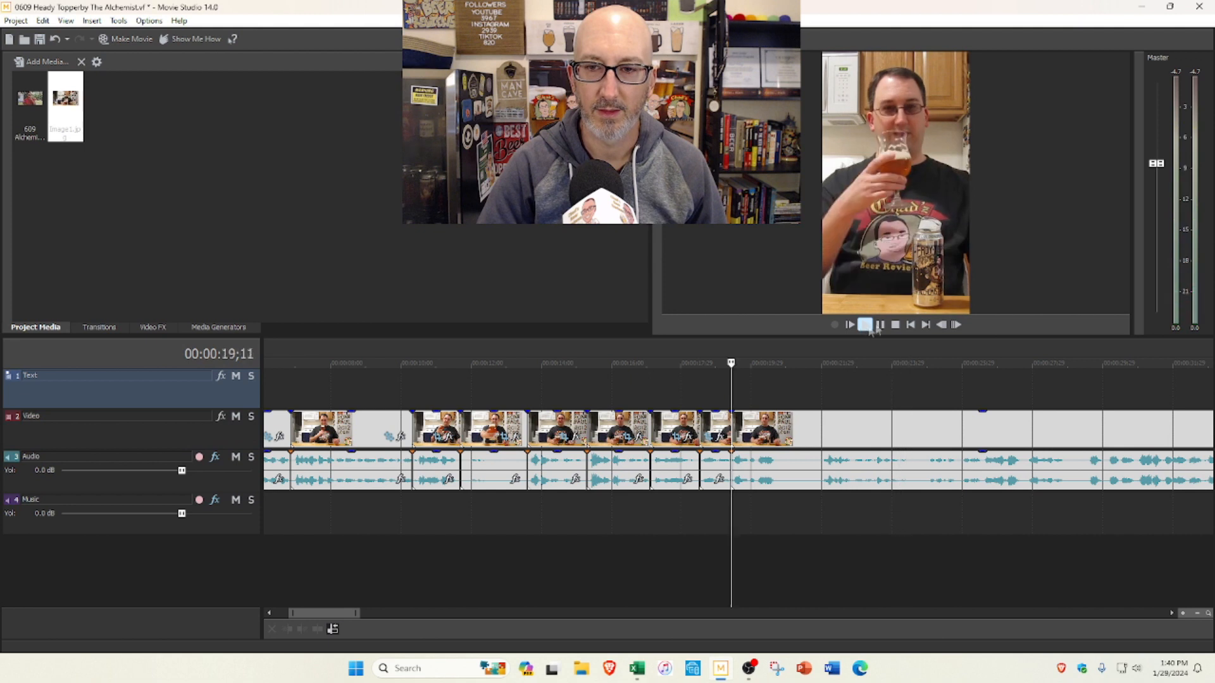
click(881, 326)
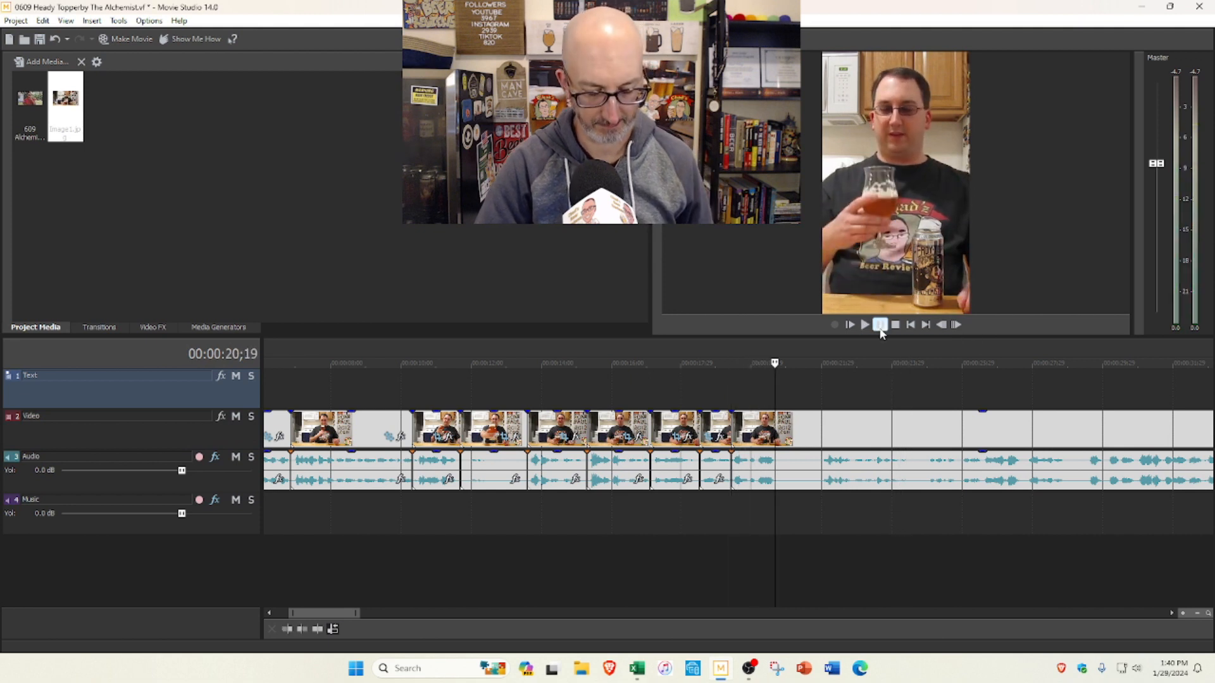
scroll(828, 392, down, 2)
Step: Preview the footage after the 0:20;19 cut, sampling it at 0:31;02 and 0:35;07, up to about 0:43;19
click(757, 386)
click(864, 324)
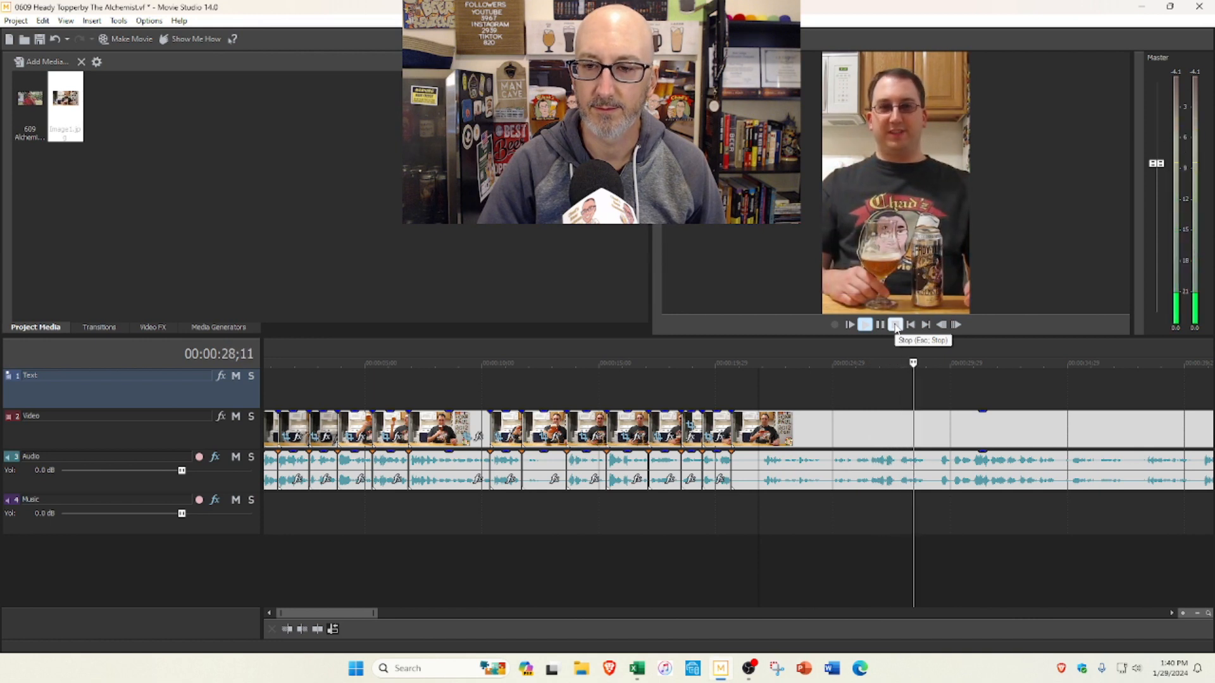
scroll(880, 378, down, 2)
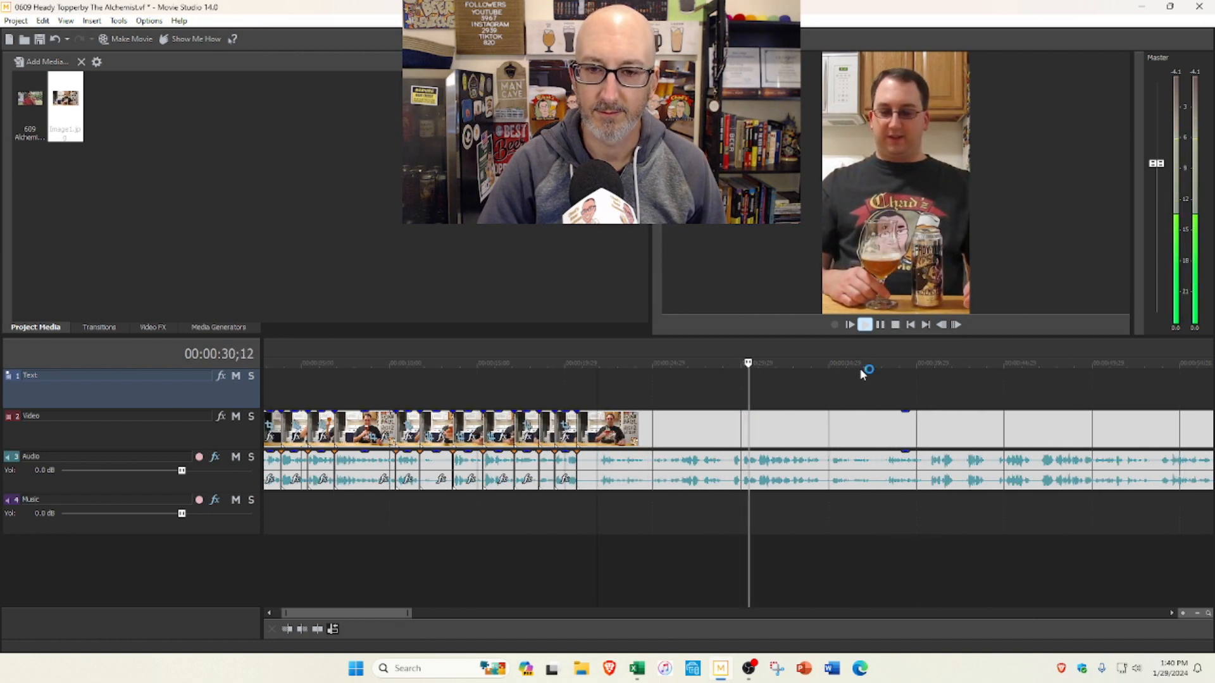
click(881, 325)
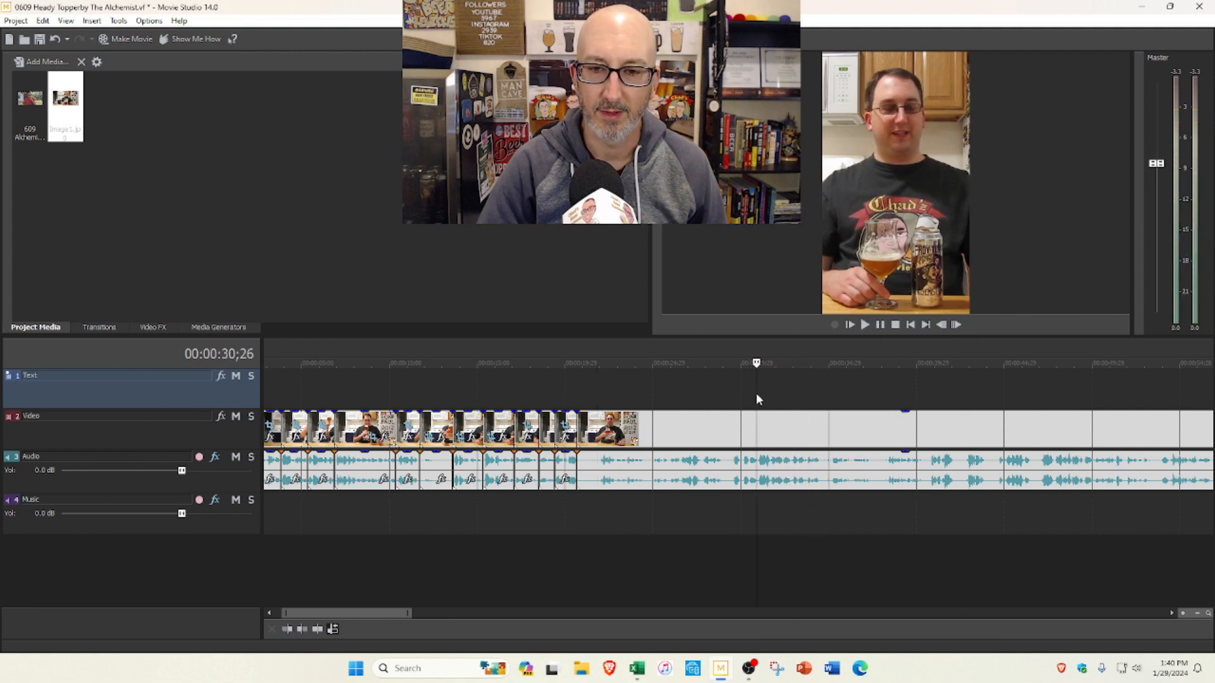
click(757, 394)
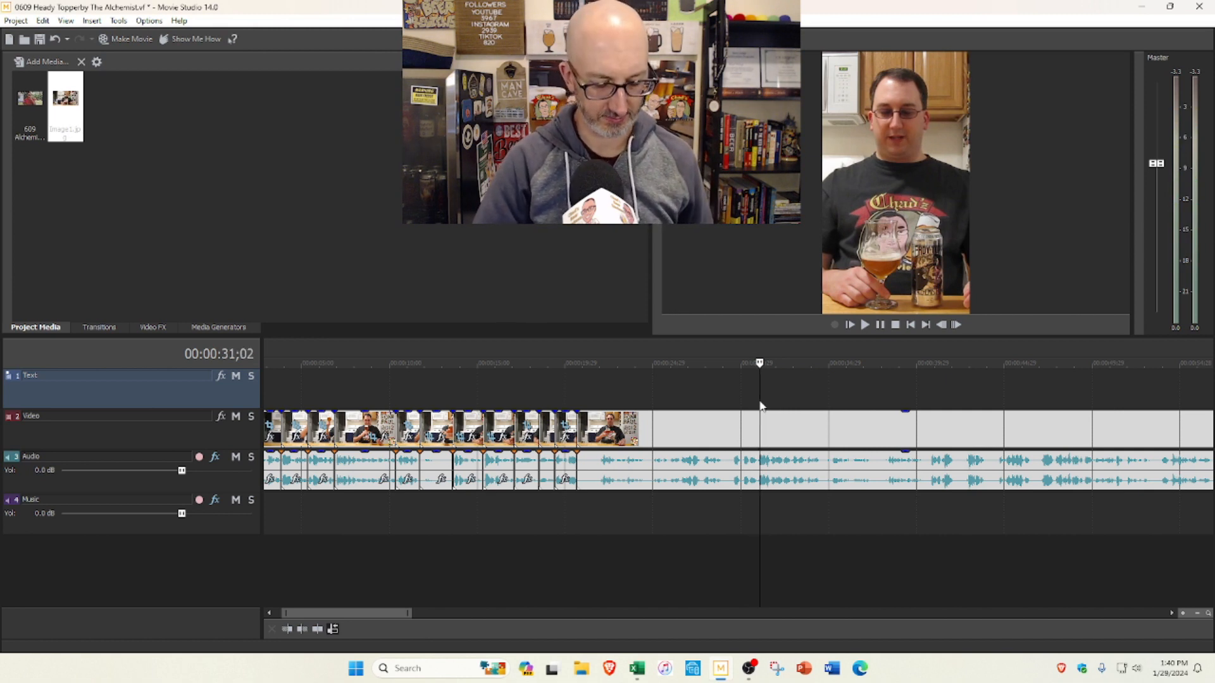
click(833, 394)
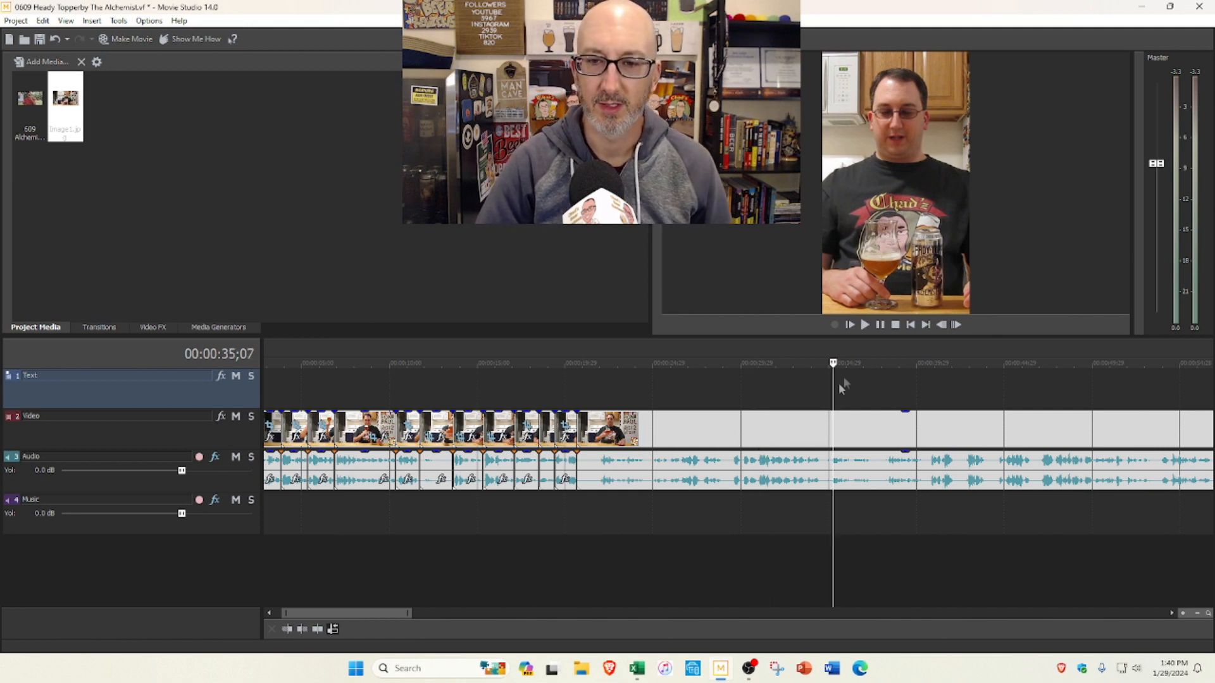
click(867, 327)
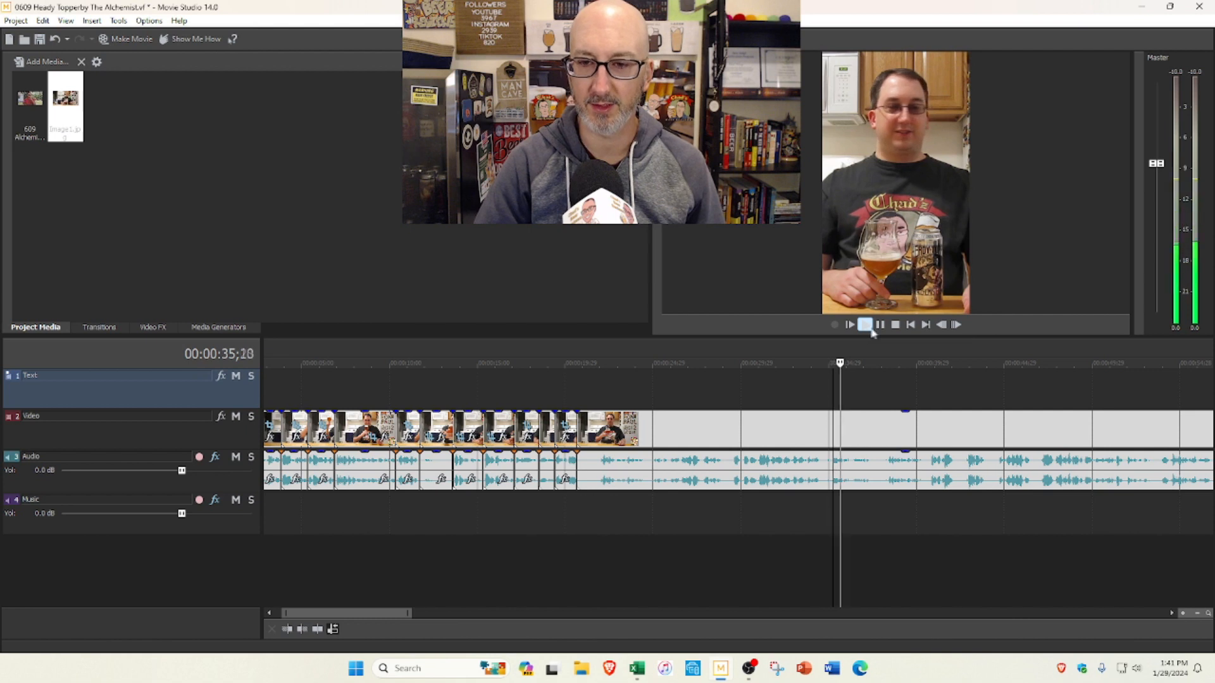
scroll(889, 363, down, 2)
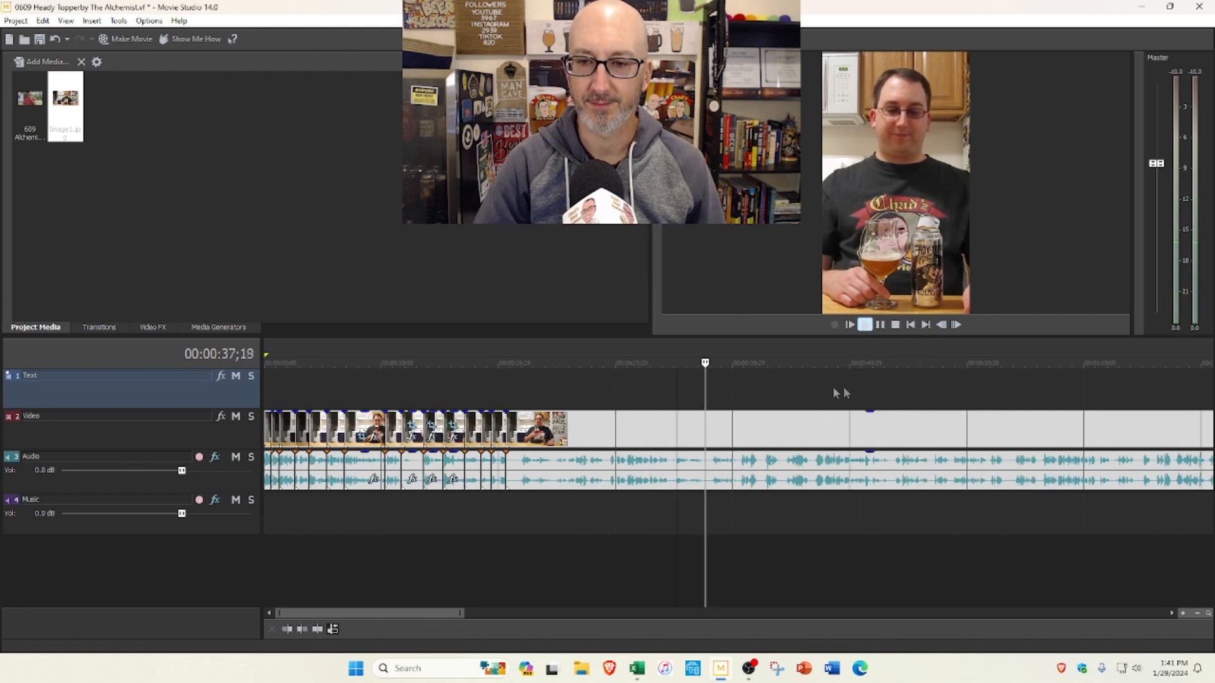
click(895, 325)
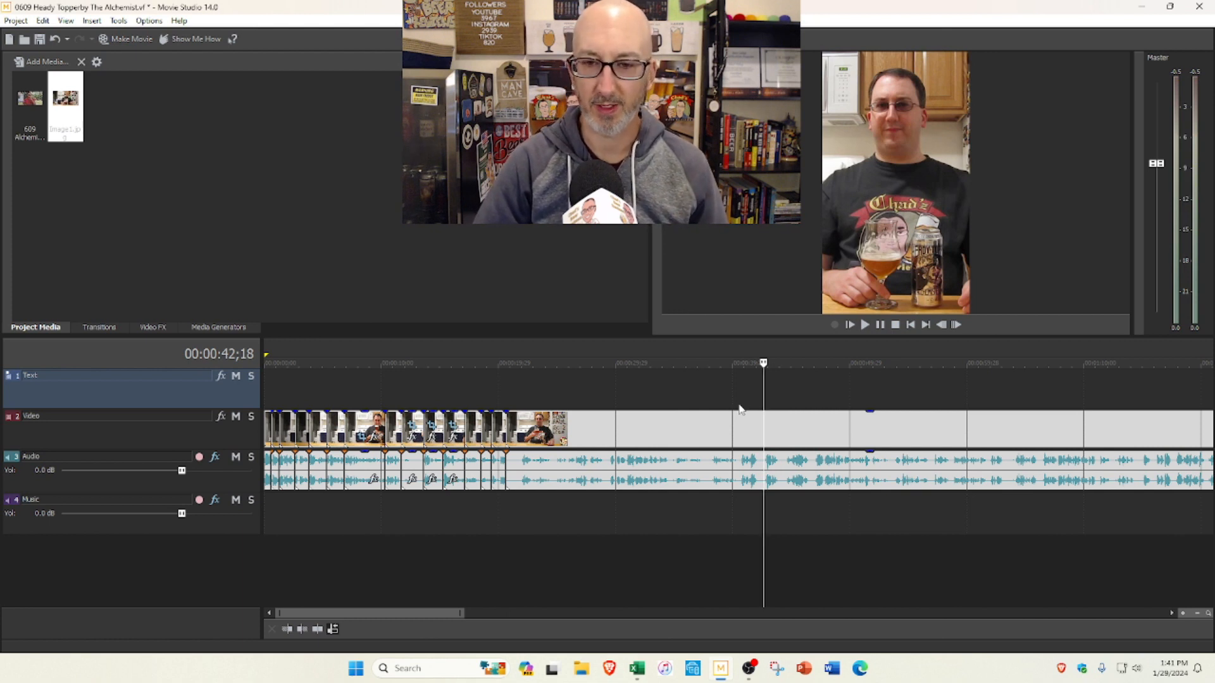
Step: Split the clip at 0:42;20 and delete the section back to the 0:20;19 cut, closing the gap
click(763, 402)
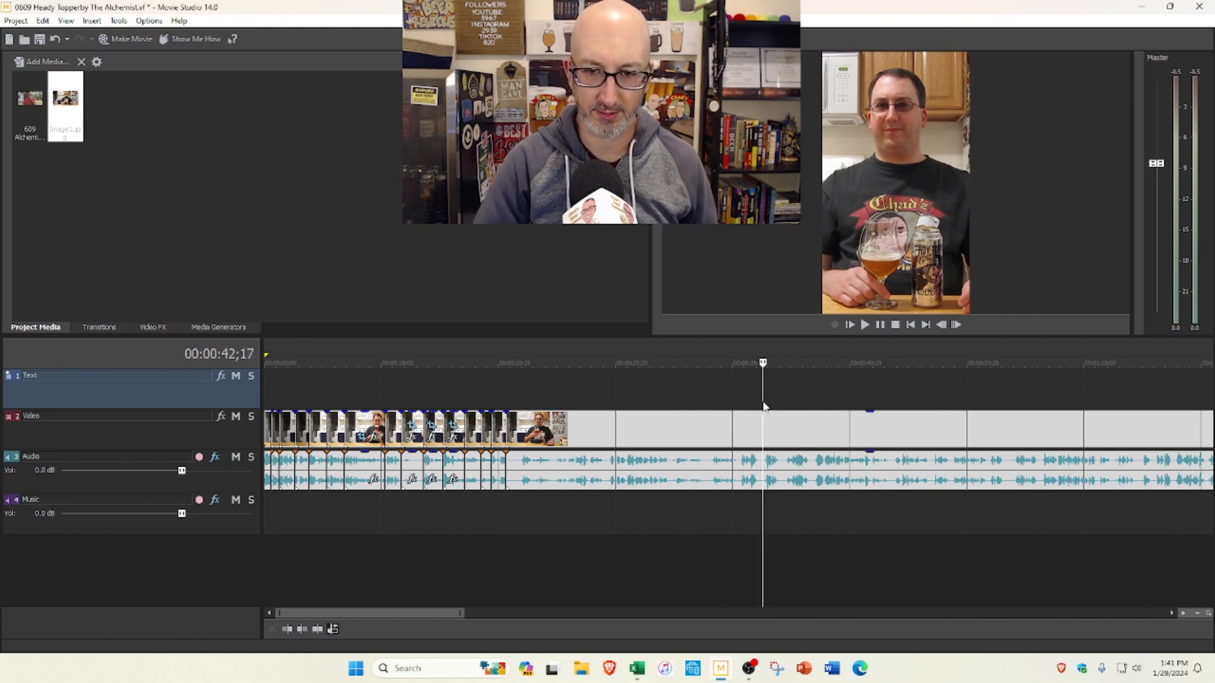
click(764, 405)
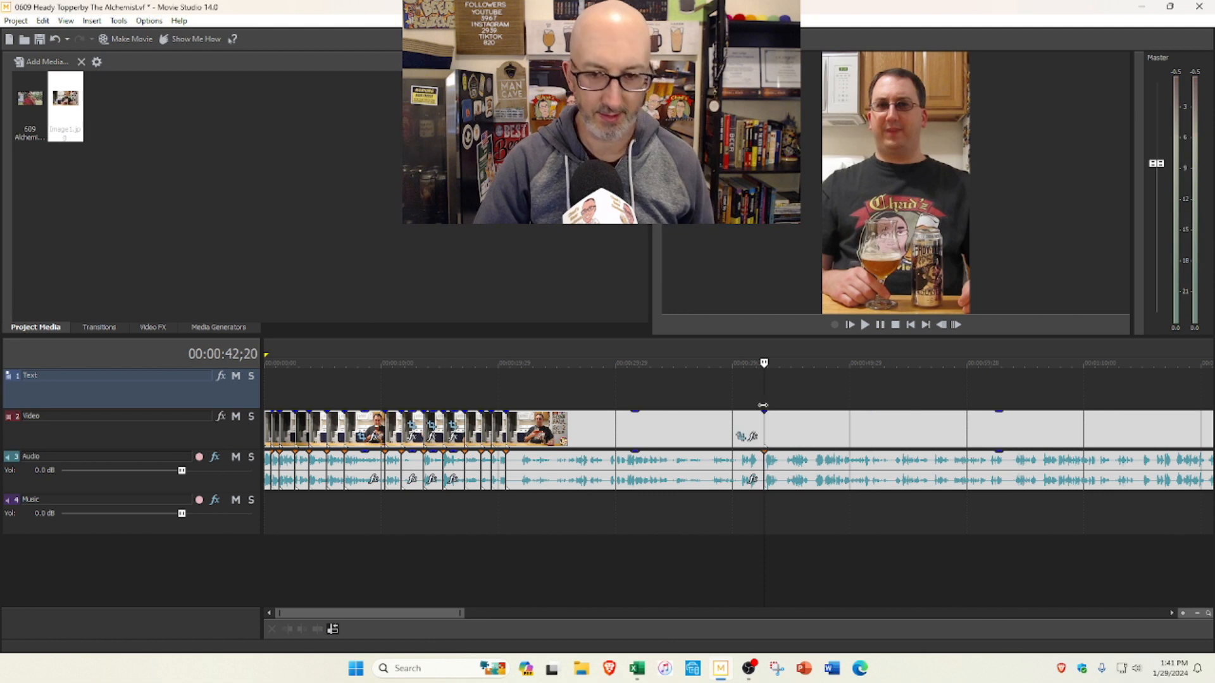
click(692, 427)
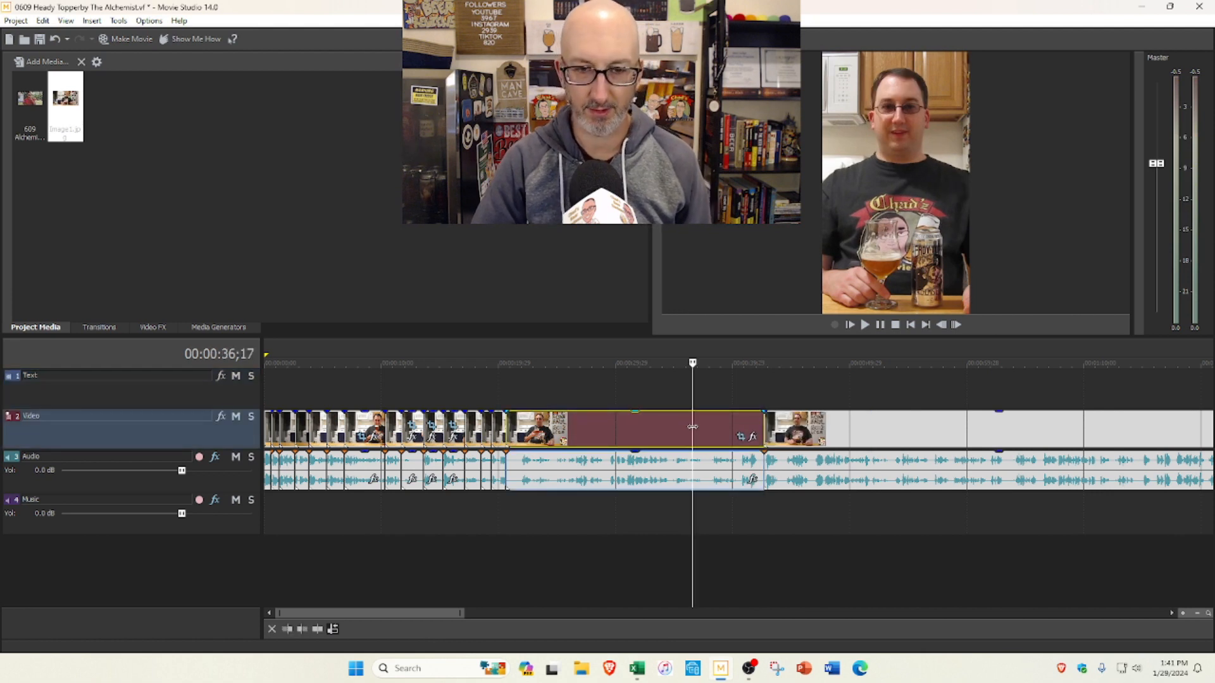
key(Delete)
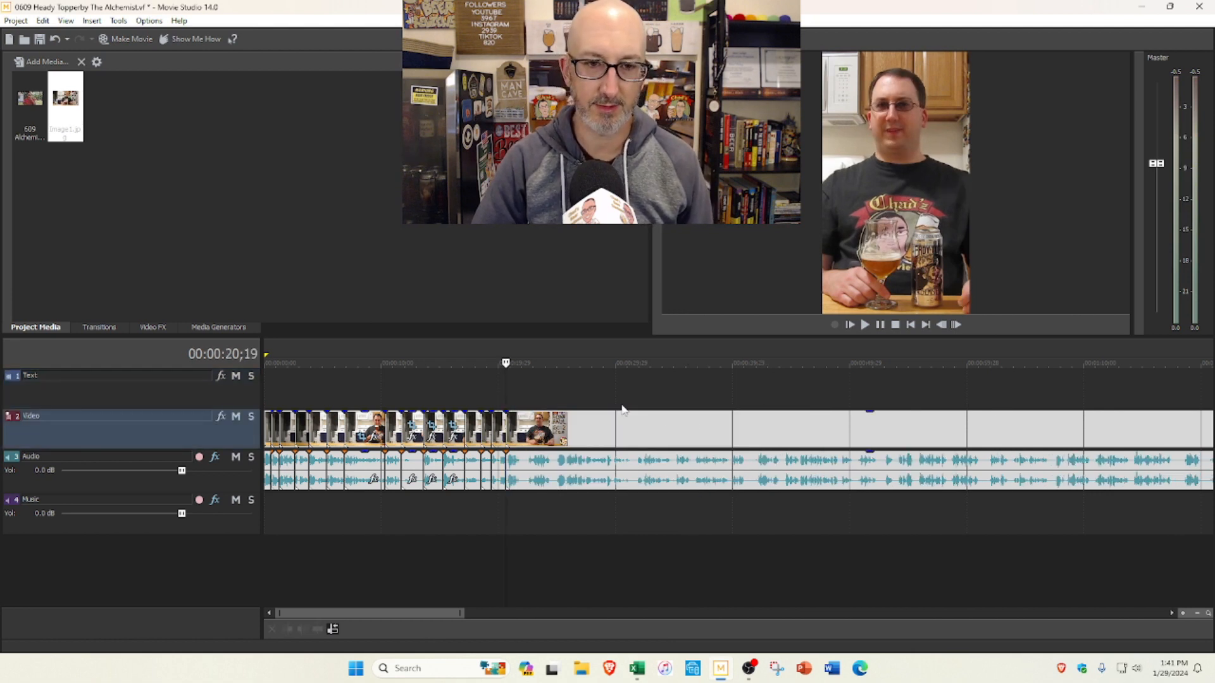
Step: Finish playing the footage after the 0:20;19 cut and split the clip at 0:21;28
click(881, 325)
scroll(802, 359, up, 2)
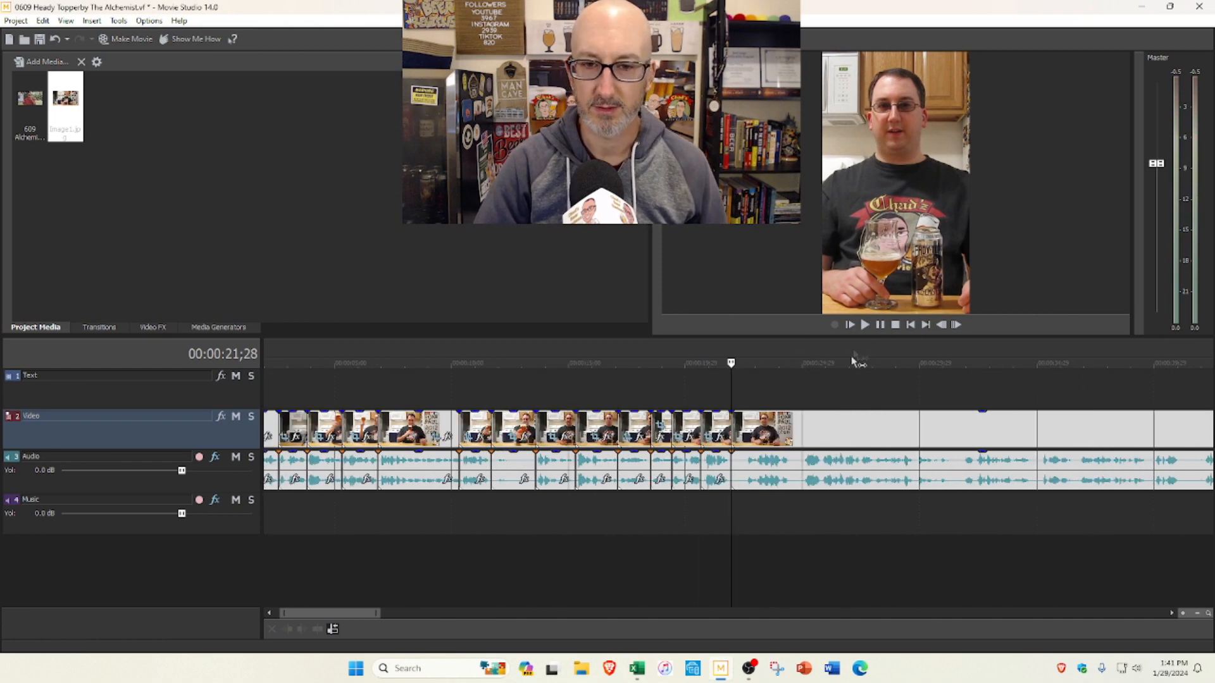
Step: Preview from 0:21;28 to 0:45;20 and trim about 20 seconds from the start of the segment after the 0:21;28 cut, closing the gap
click(865, 325)
scroll(856, 363, down, 2)
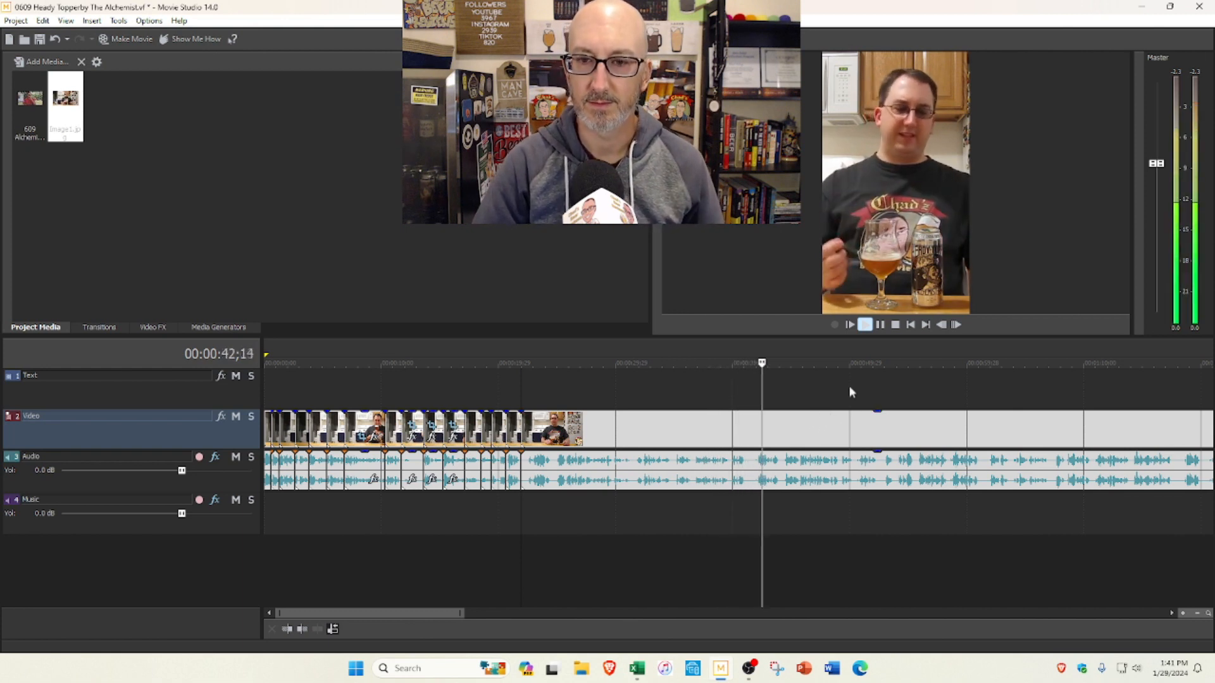
click(881, 325)
drag(523, 421, 759, 429)
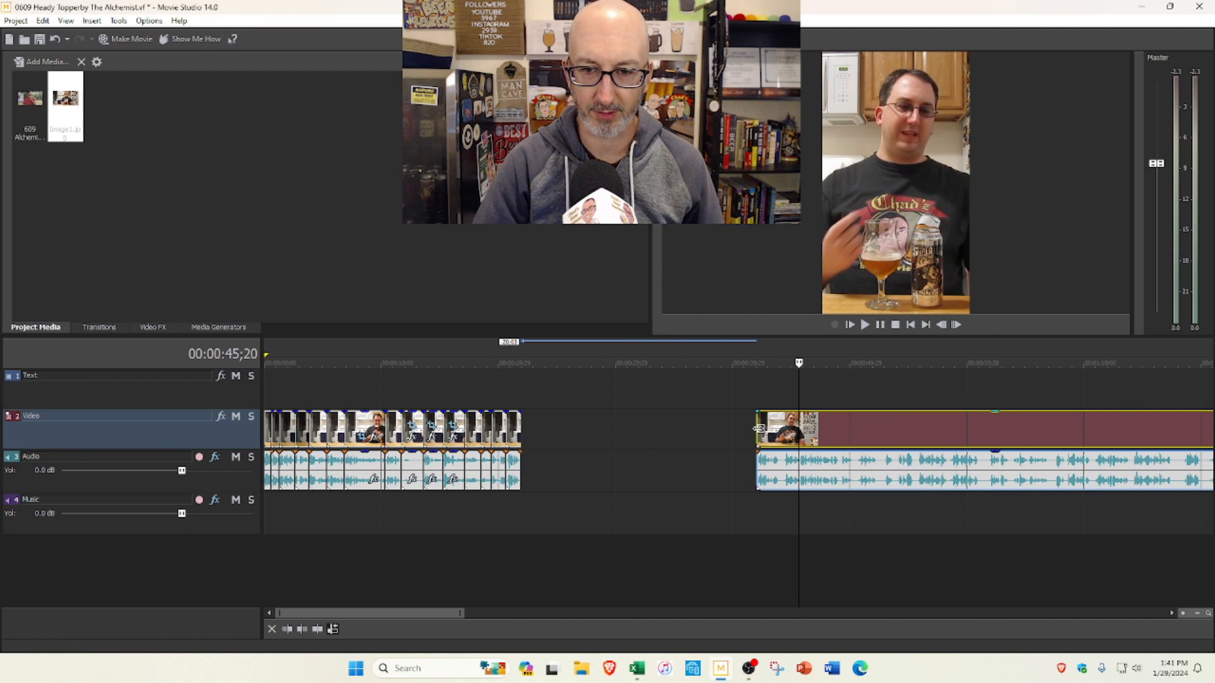
key(ctrl+z)
click(521, 378)
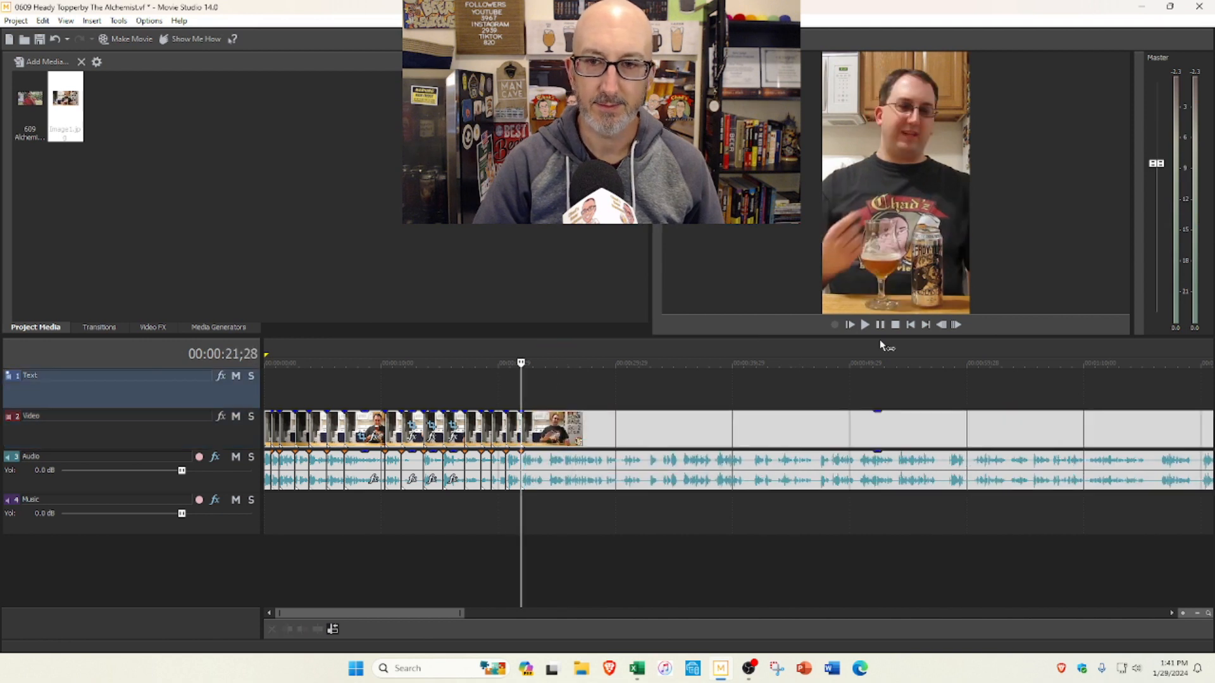
Step: Play on from 0:21;28, split the clip at 0:25;17 and 0:23;24, and trim slightly the start of both following segments, closing the gaps
click(866, 326)
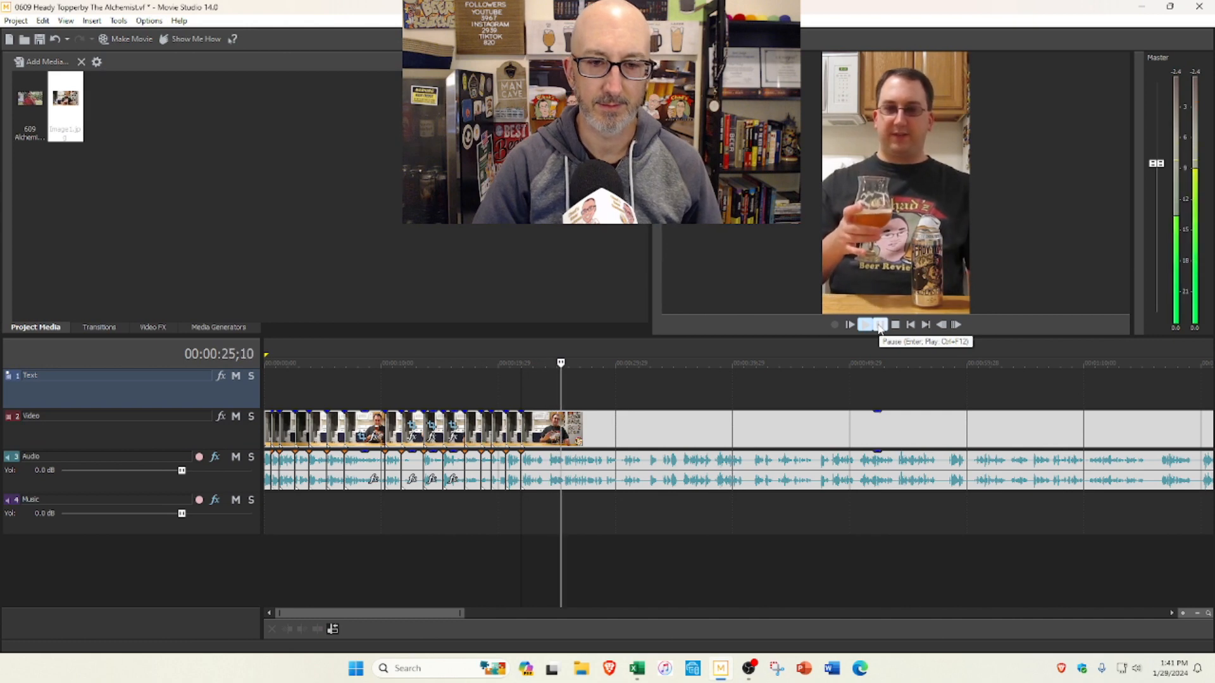
click(879, 325)
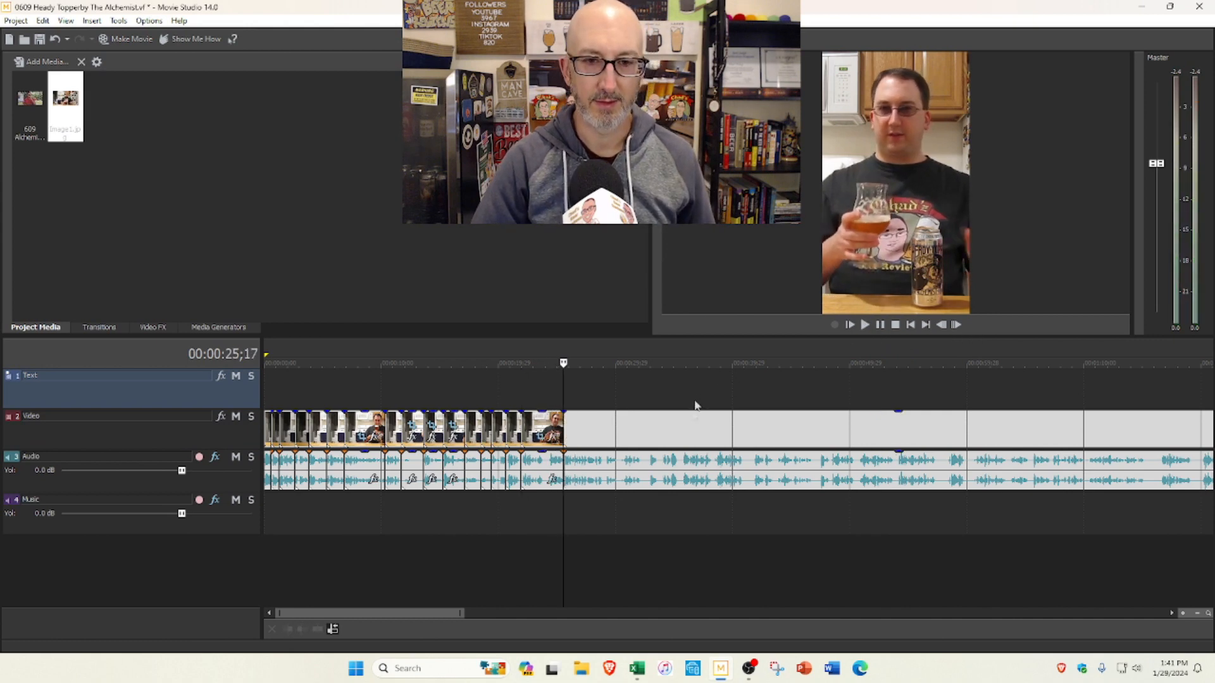
scroll(703, 419, up, 4)
click(647, 387)
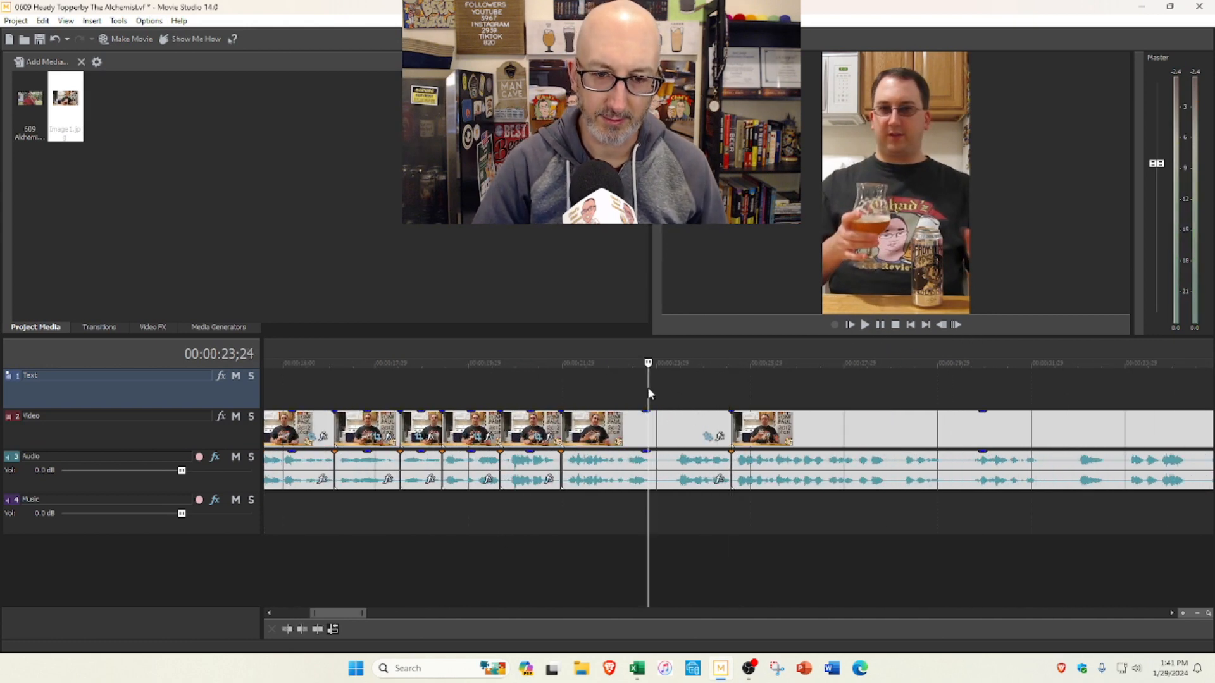
key(s)
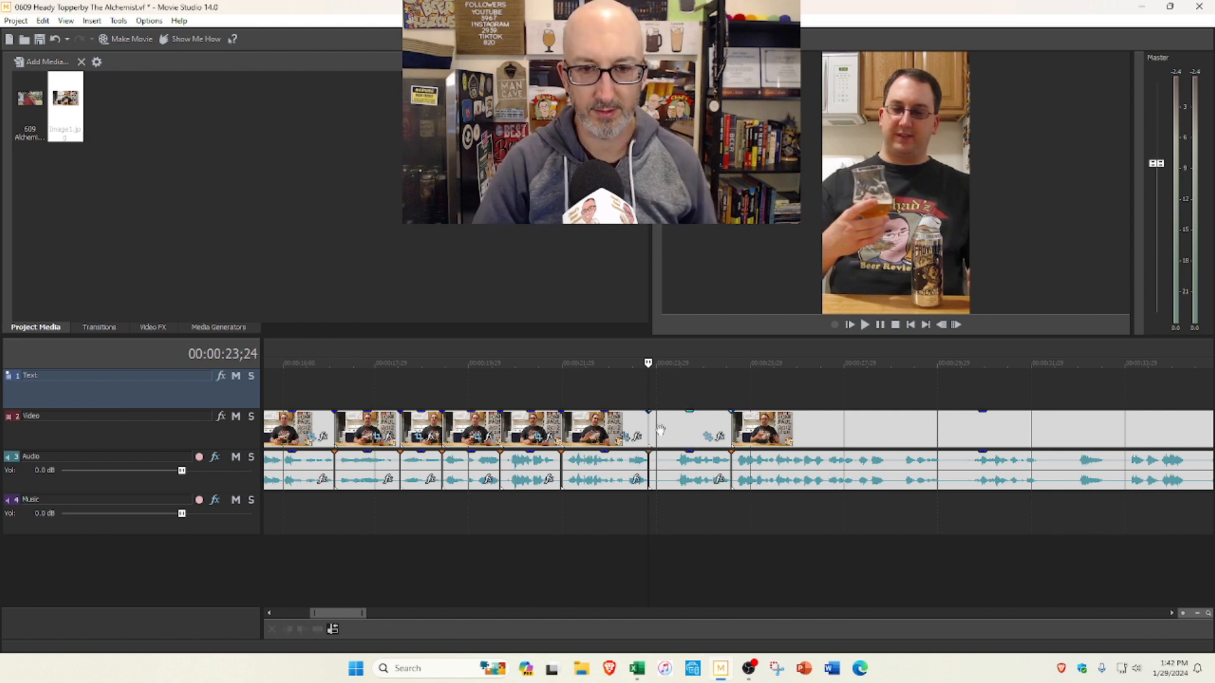
drag(651, 425, 675, 424)
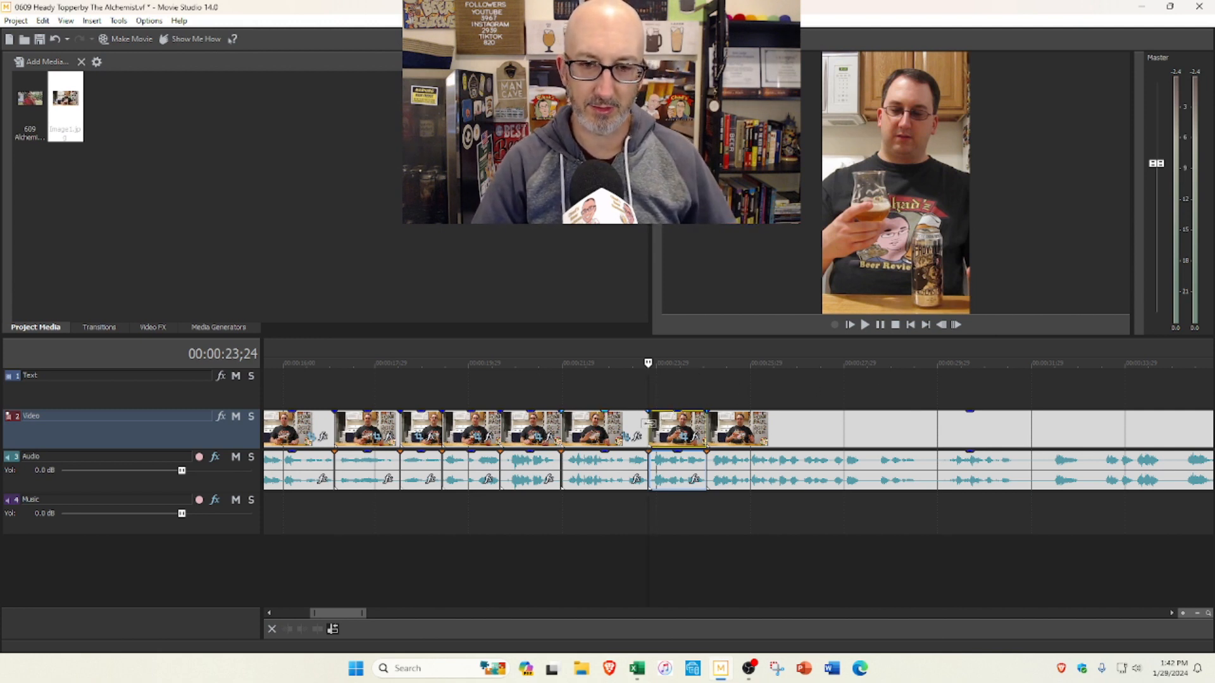
mouse_move(710, 425)
mouse_down()
mouse_move(757, 425)
mouse_move(711, 426)
mouse_up()
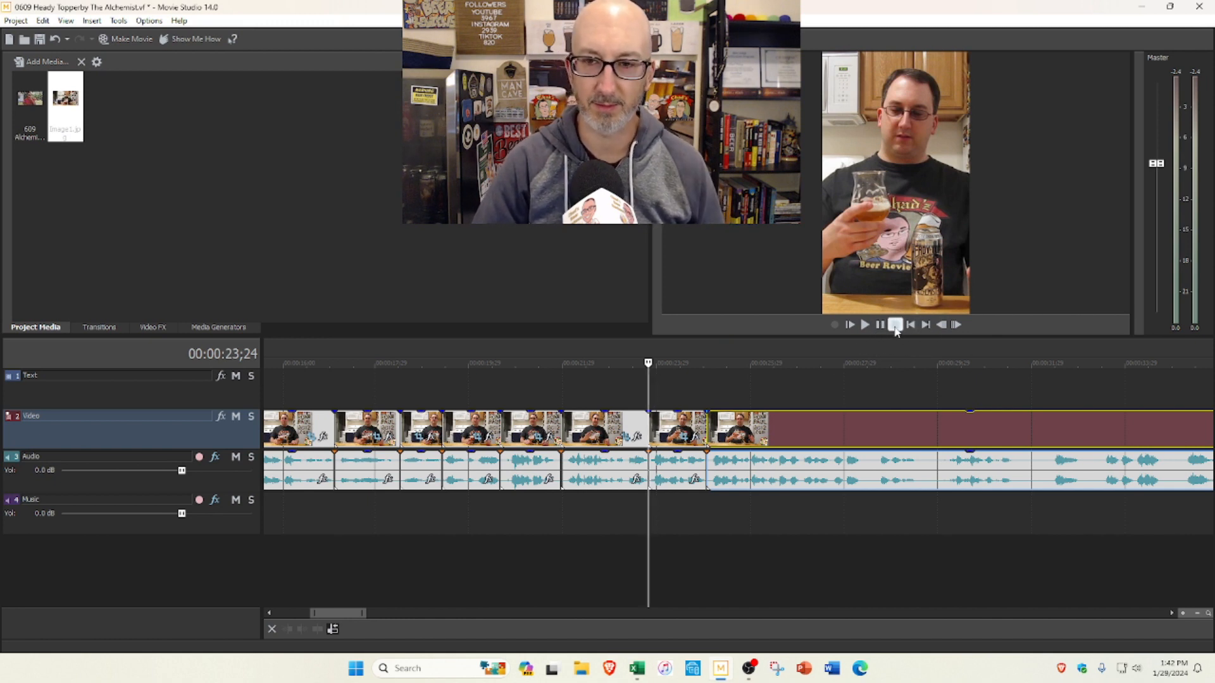
Step: Preview from 0:23;24 to 0:38;18, split the clip at 0:33;14 and delete the section back to the previous cut, closing the gap
scroll(765, 405, down, 2)
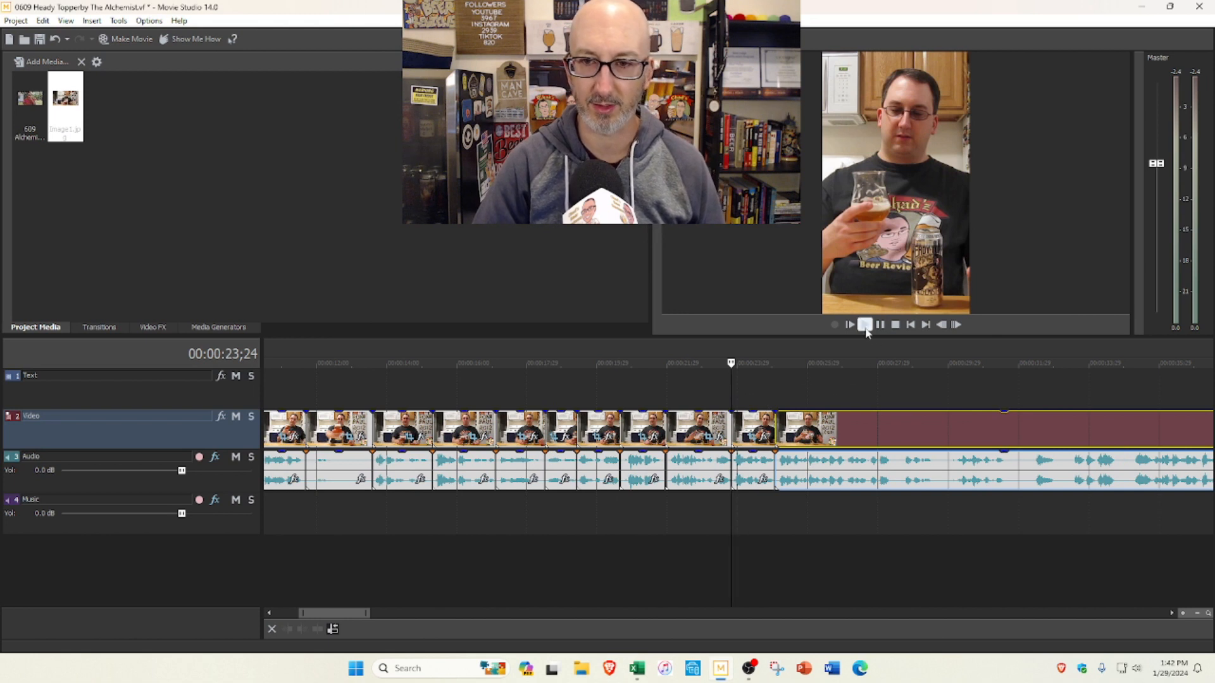
click(865, 328)
scroll(854, 380, down, 2)
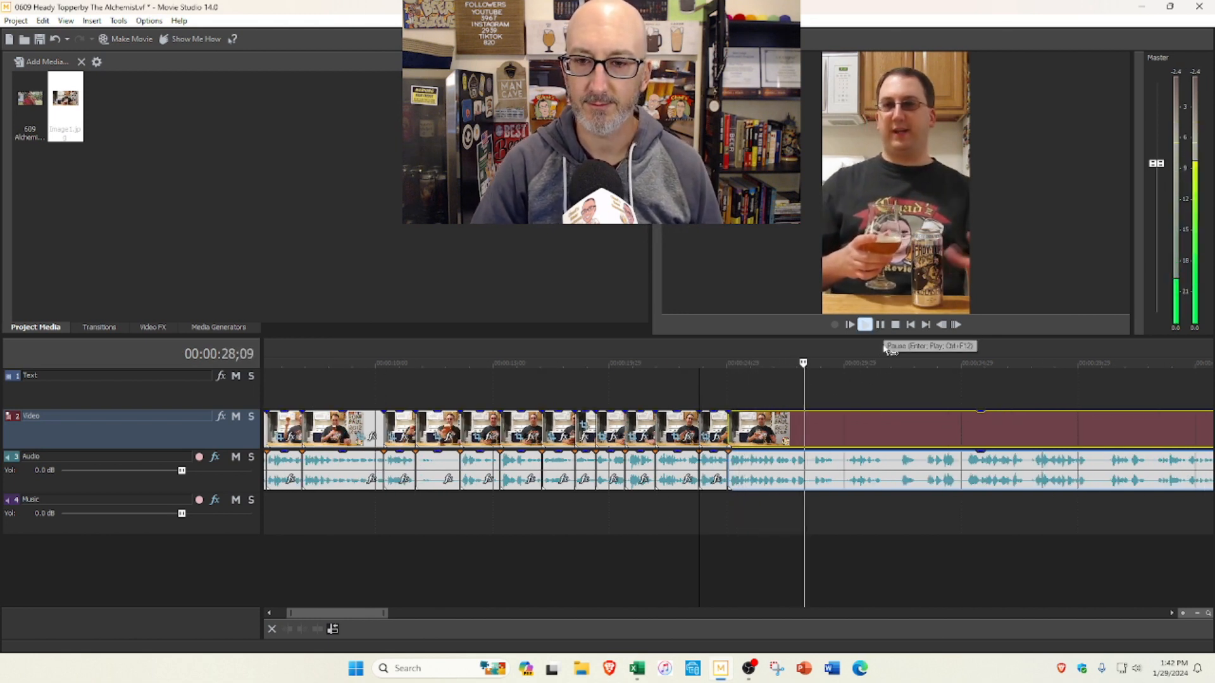
scroll(886, 347, down, 1)
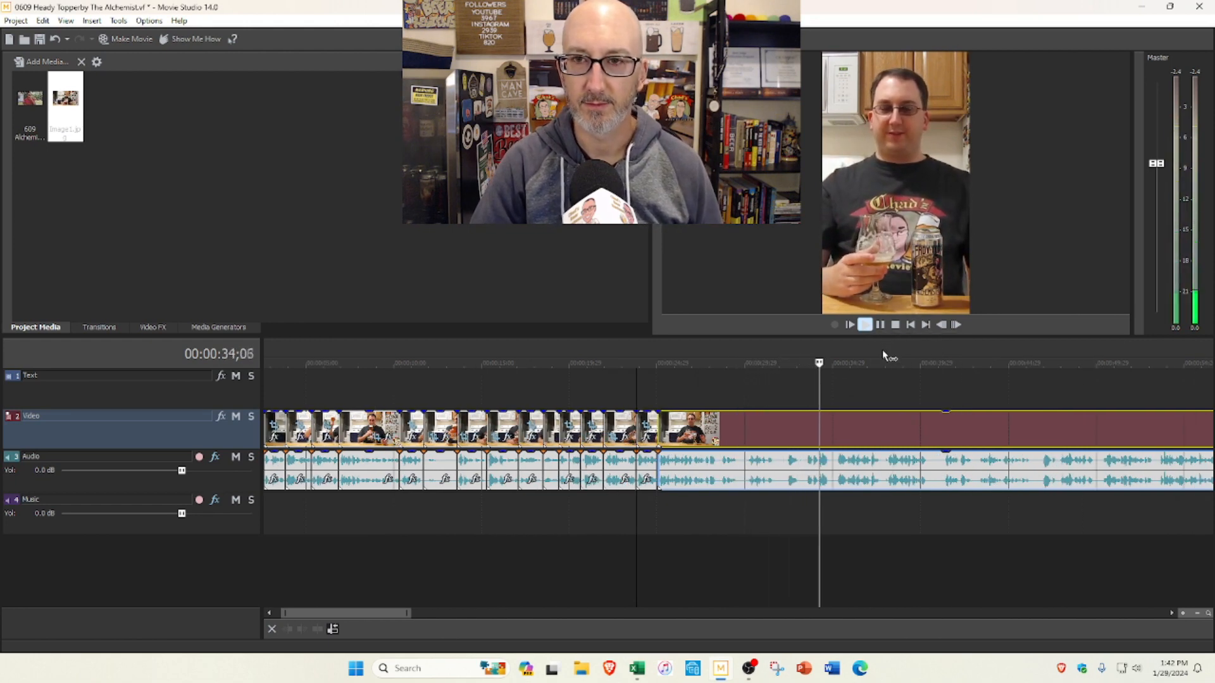
scroll(882, 351, right, 3)
scroll(796, 374, right, 1)
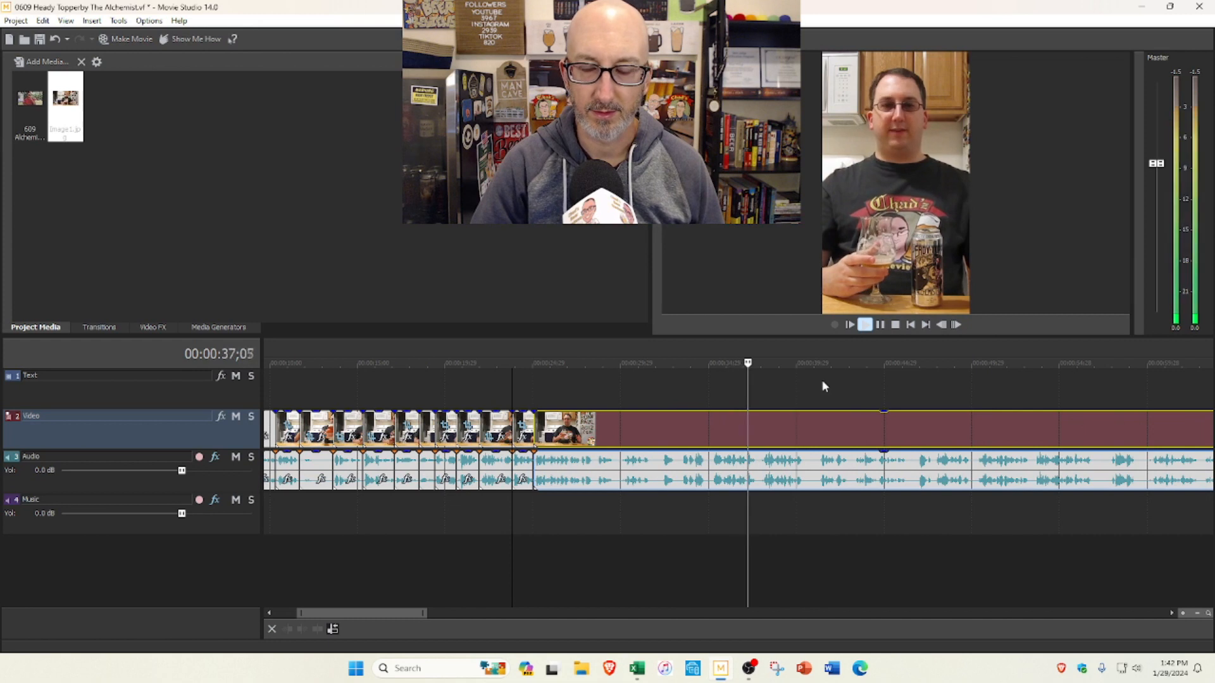
key(space)
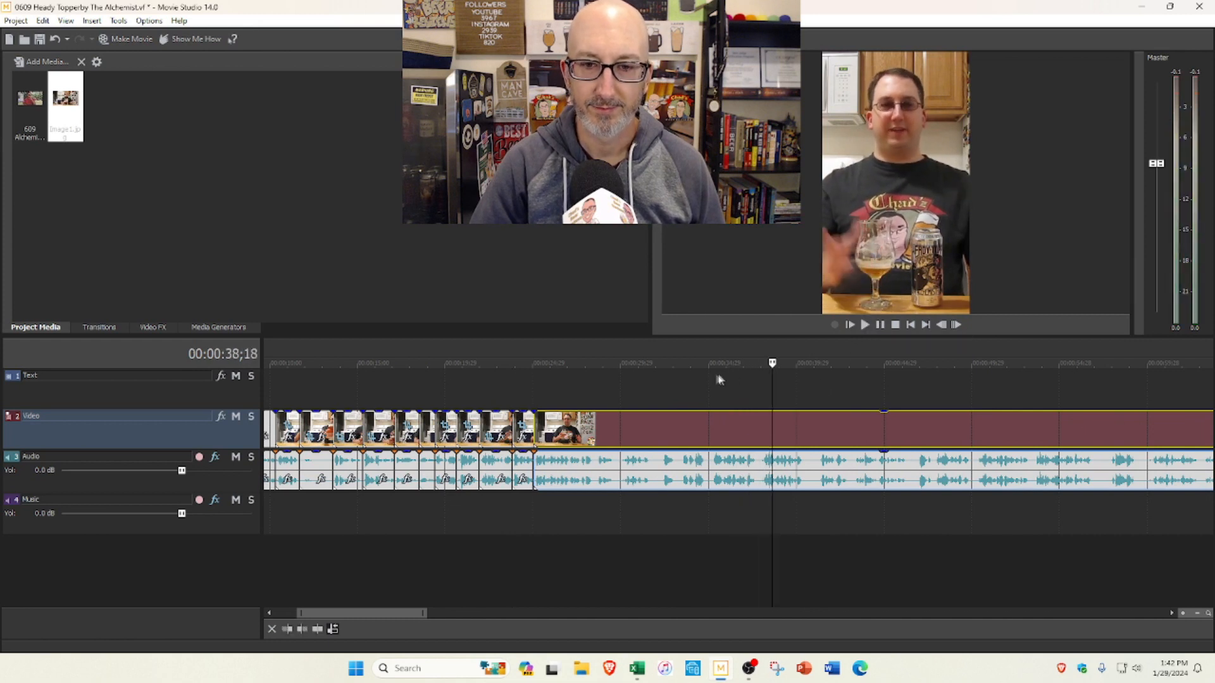
click(678, 387)
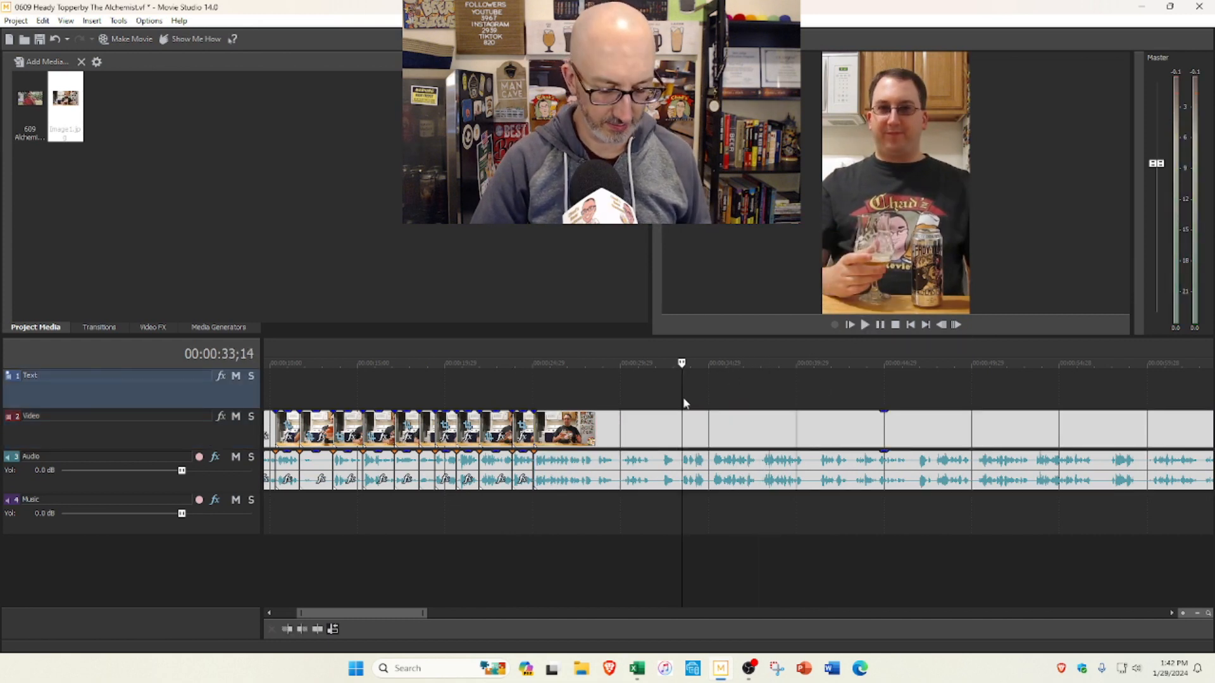
key(s)
click(634, 426)
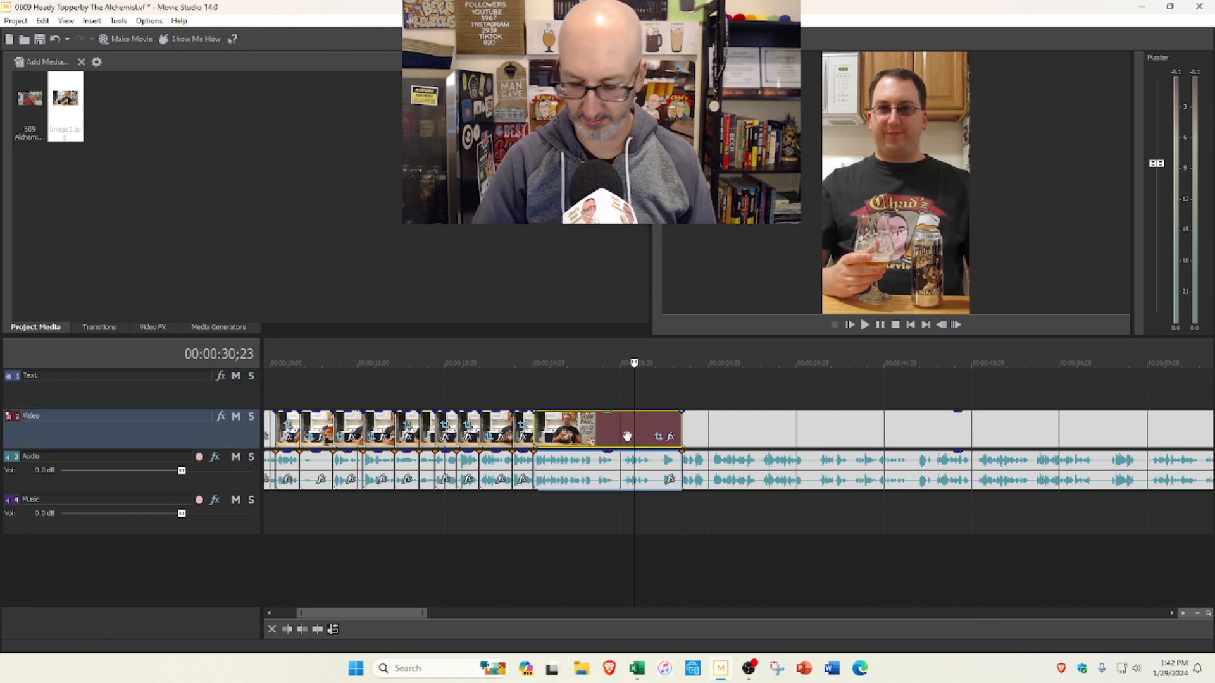
key(Delete)
Step: Preview the remaining footage to 0:26;11 and trim about 11 frames from the start of that last segment, closing the gap
click(864, 324)
click(879, 325)
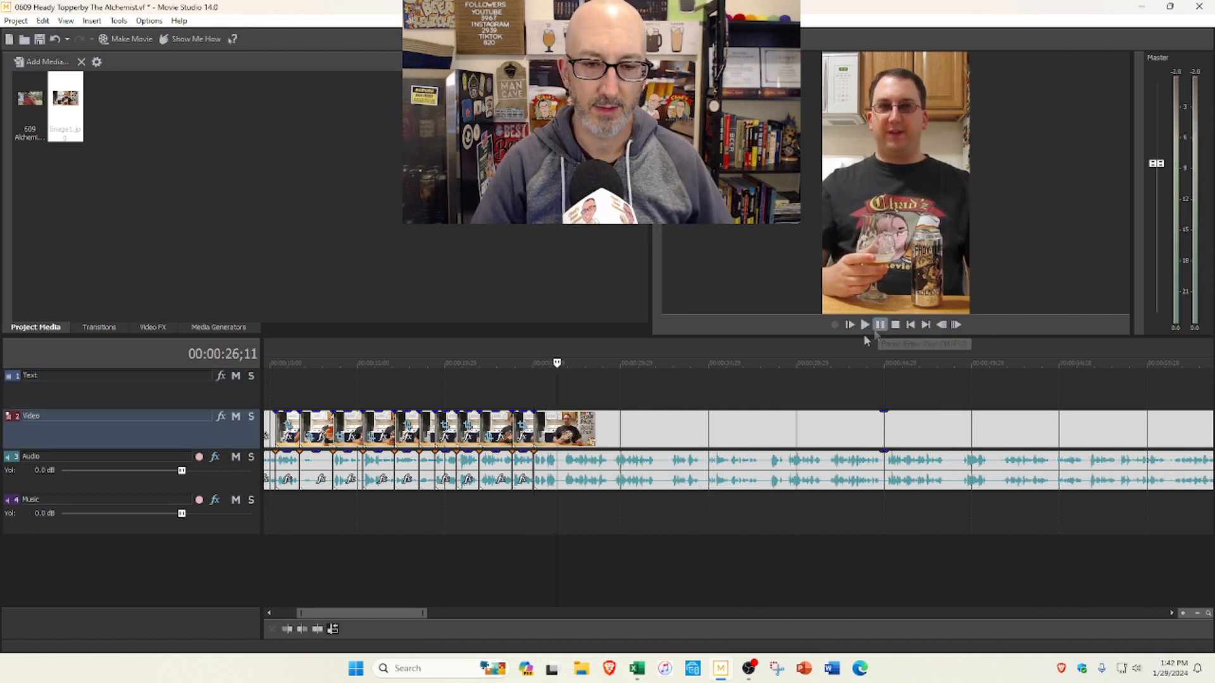
scroll(718, 405, up, 2)
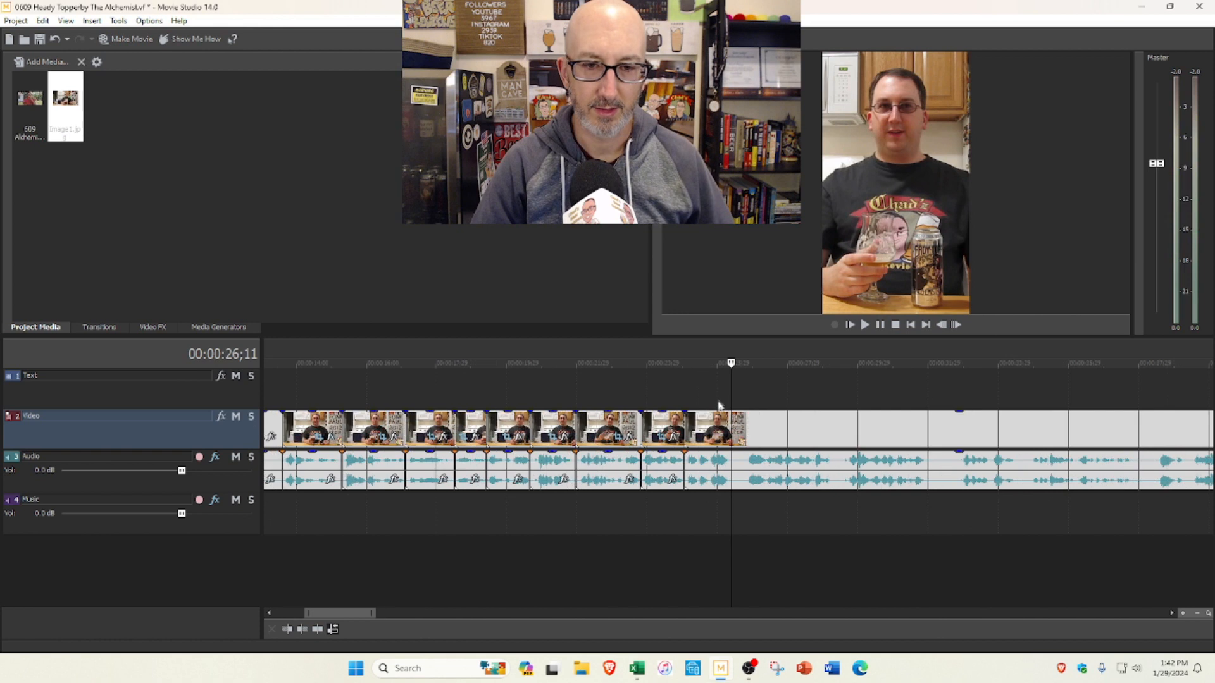
click(686, 420)
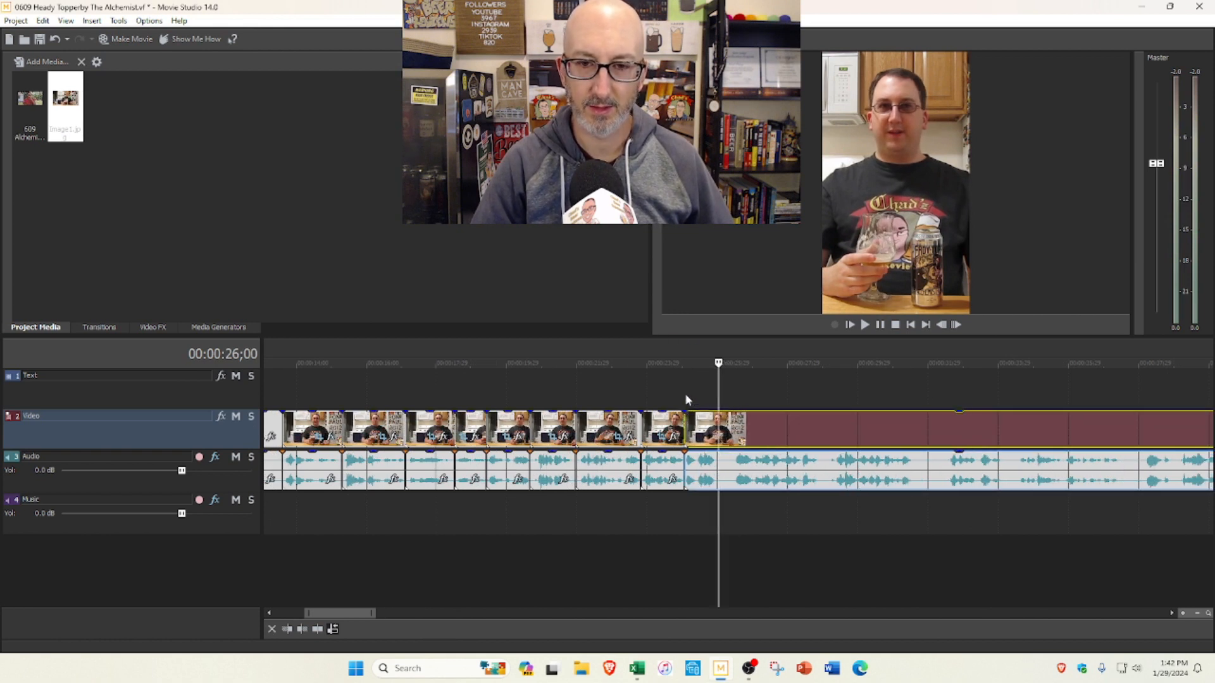
Step: Split the clip at 0:26;00 and 0:27;28, trimming the start of the segment between the two cuts and closing the gap
click(685, 399)
click(864, 325)
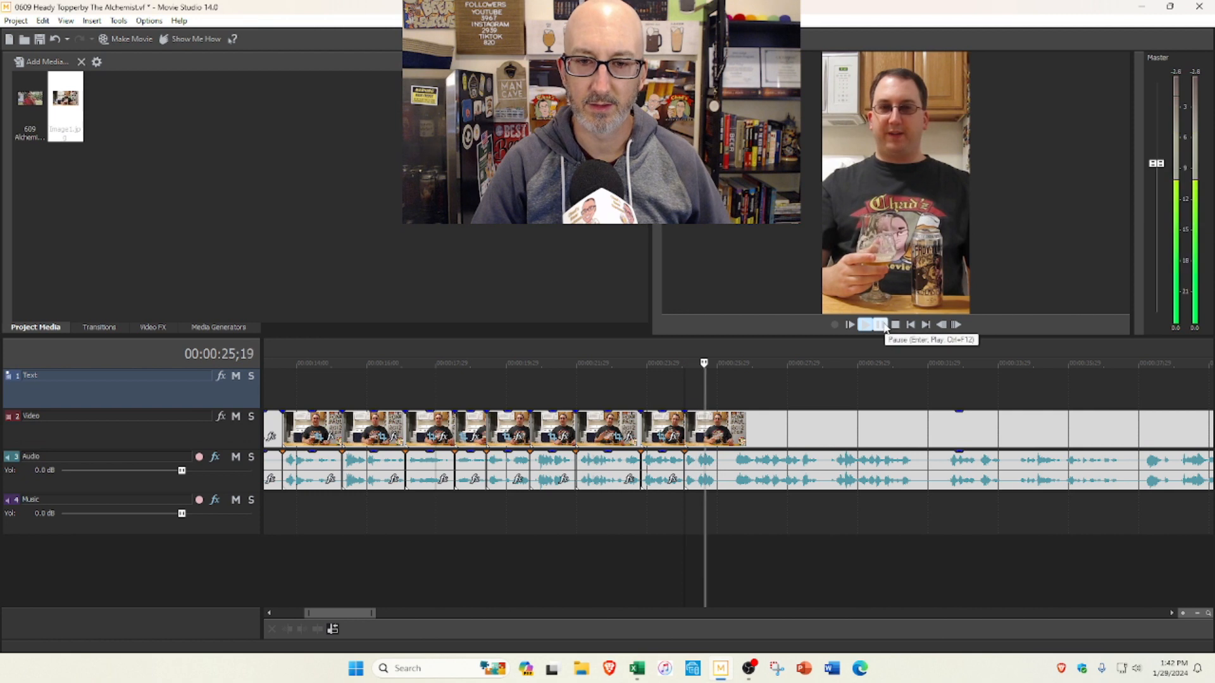
click(881, 324)
key(s)
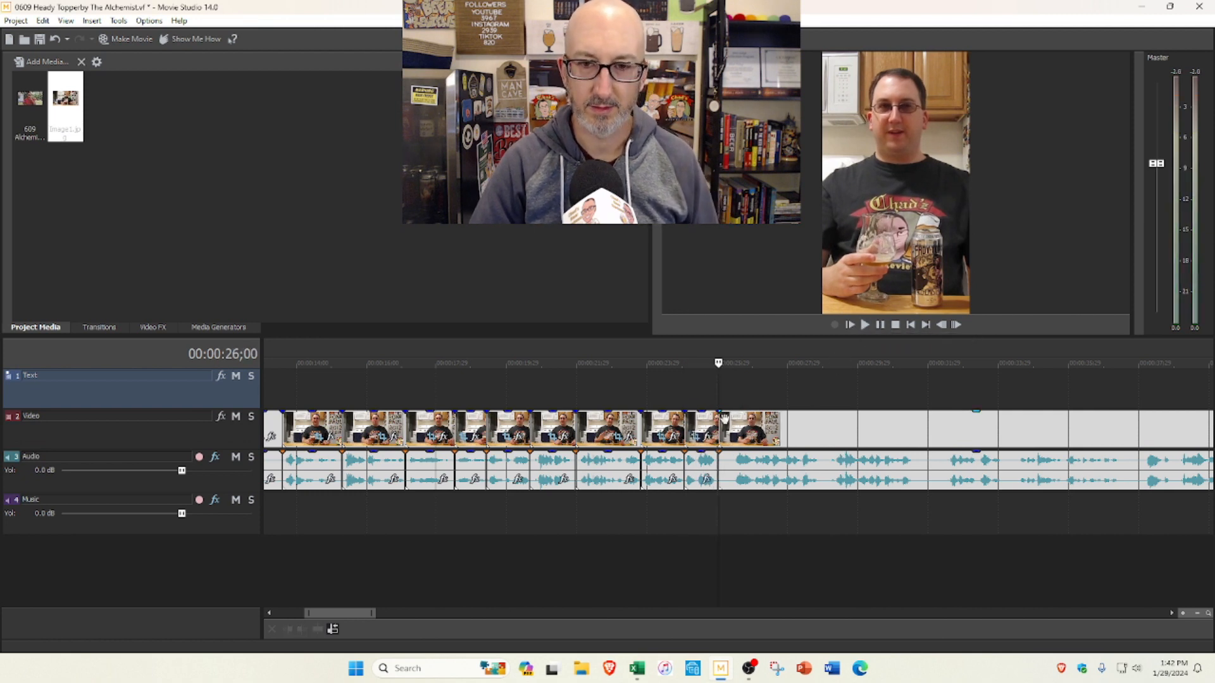
mouse_move(720, 421)
mouse_down()
mouse_move(735, 421)
mouse_move(721, 421)
mouse_up()
click(864, 324)
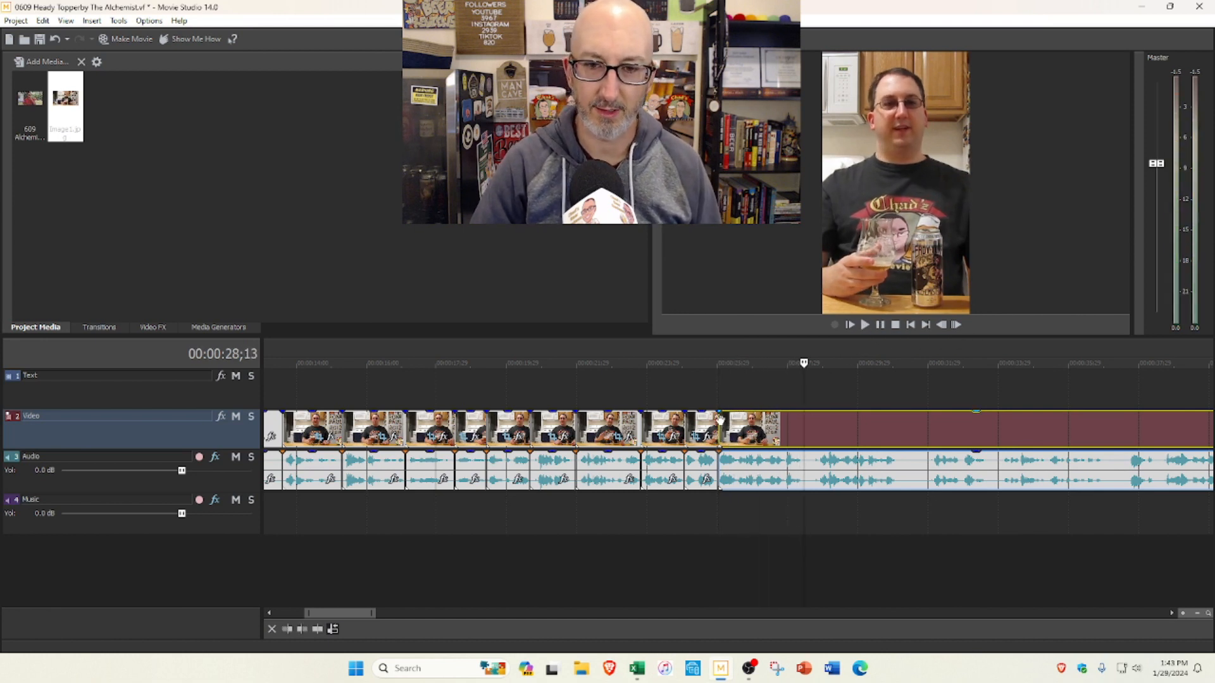
mouse_move(720, 418)
mouse_down()
mouse_move(737, 421)
mouse_move(708, 403)
mouse_up()
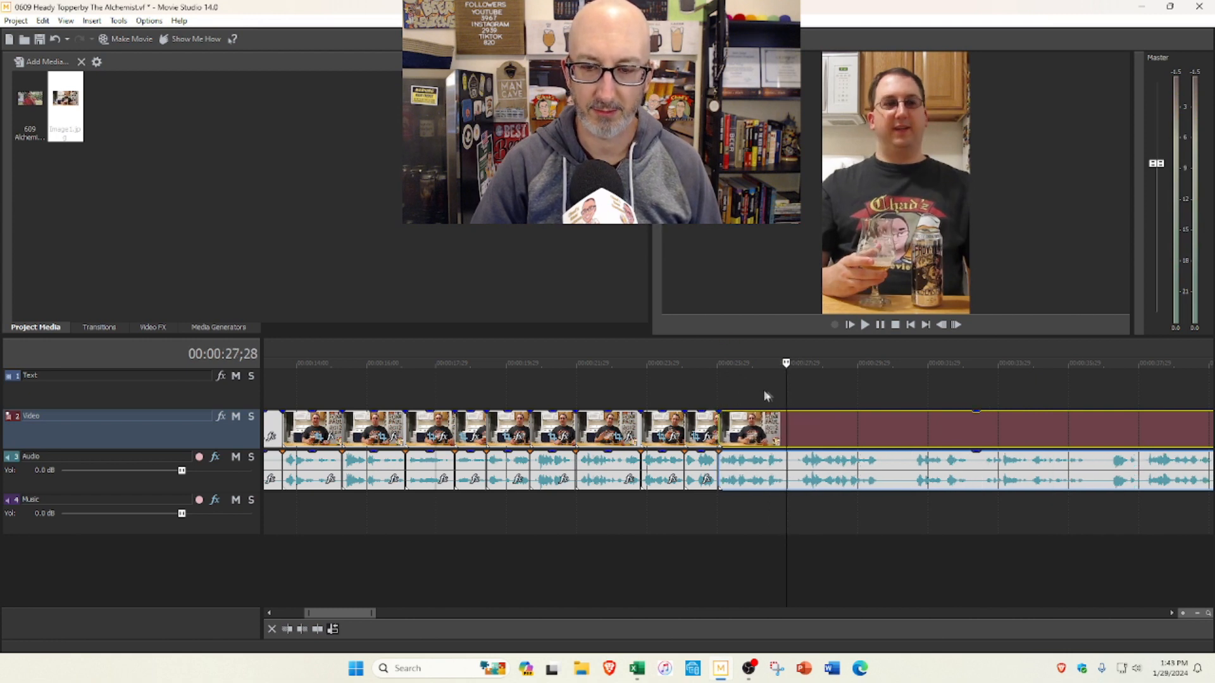
Step: Preview the footage up to 0:41;20, split the clip at 0:38;03 and delete the section back to the 0:27;28 cut, closing the gap
click(677, 386)
click(864, 324)
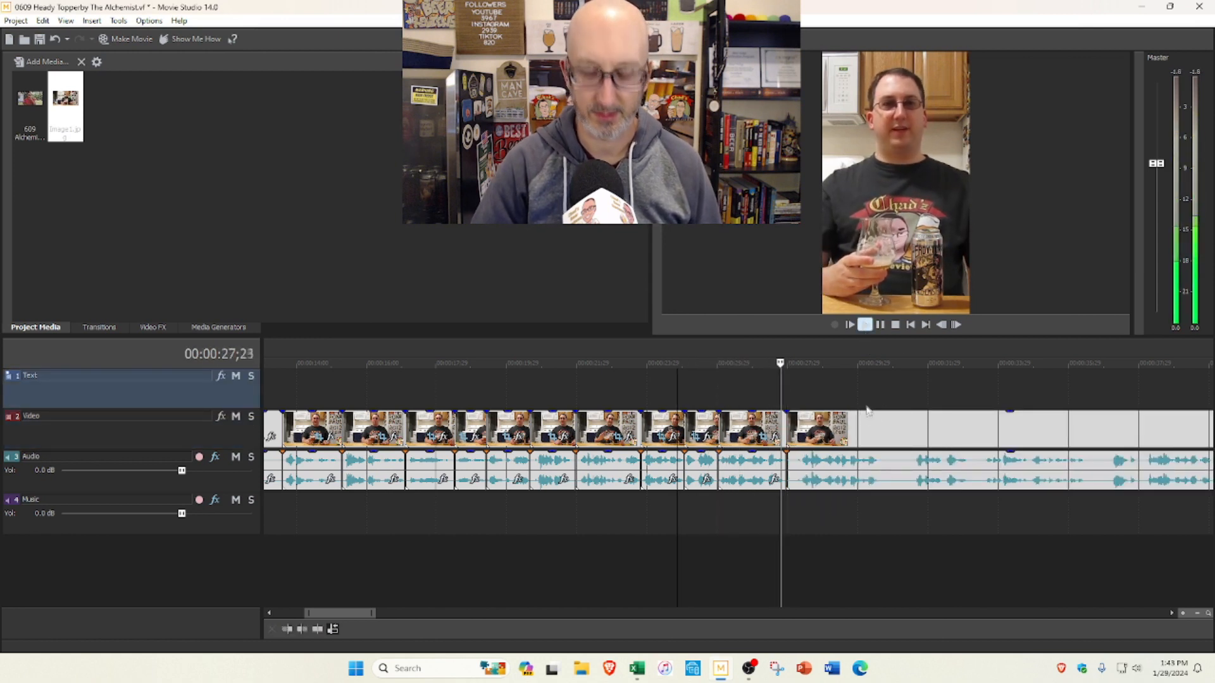
scroll(854, 421, down, 2)
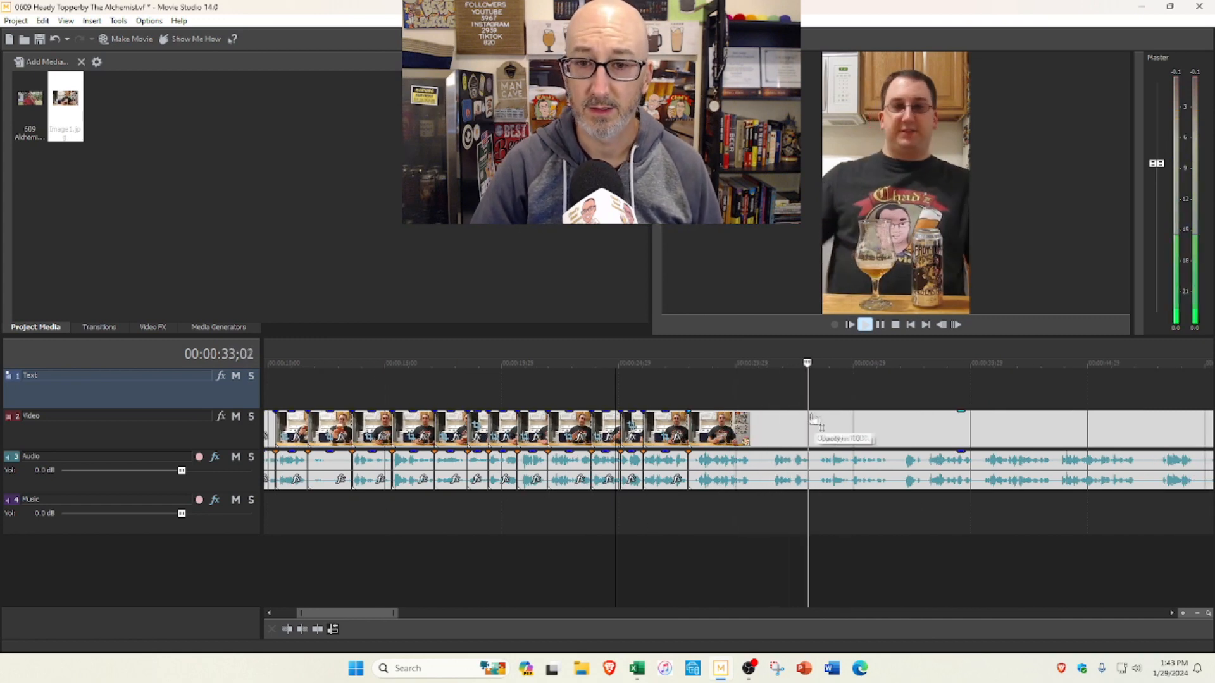
scroll(838, 414, down, 1)
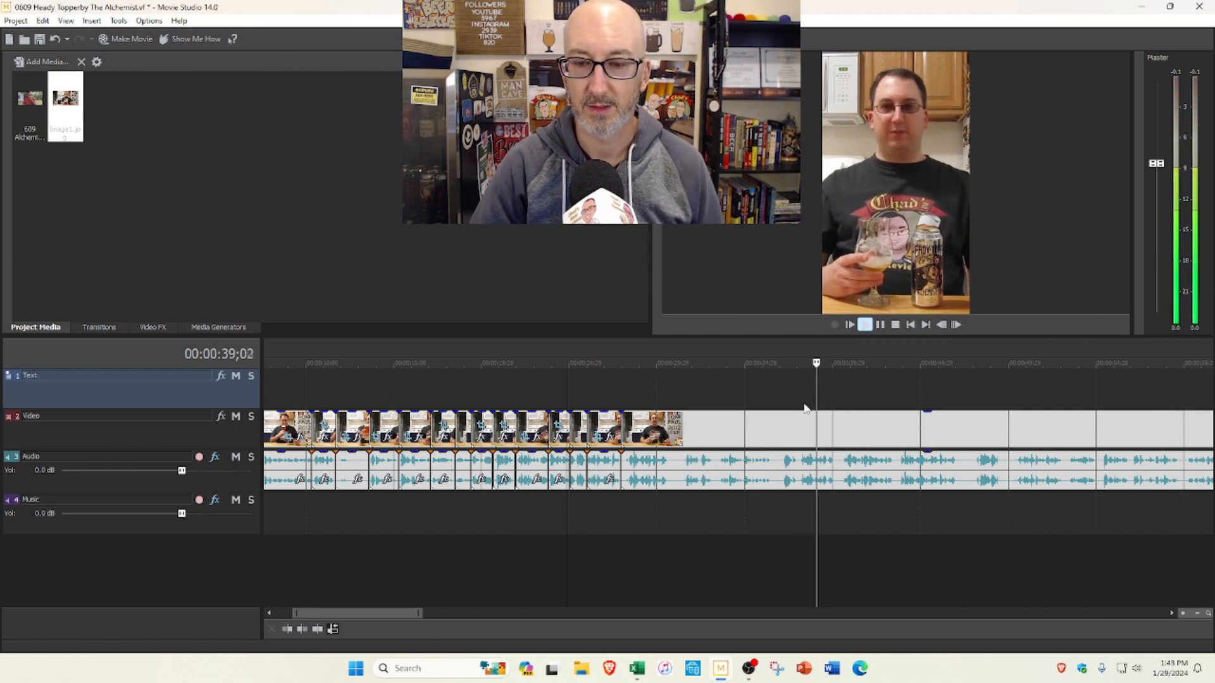
click(879, 325)
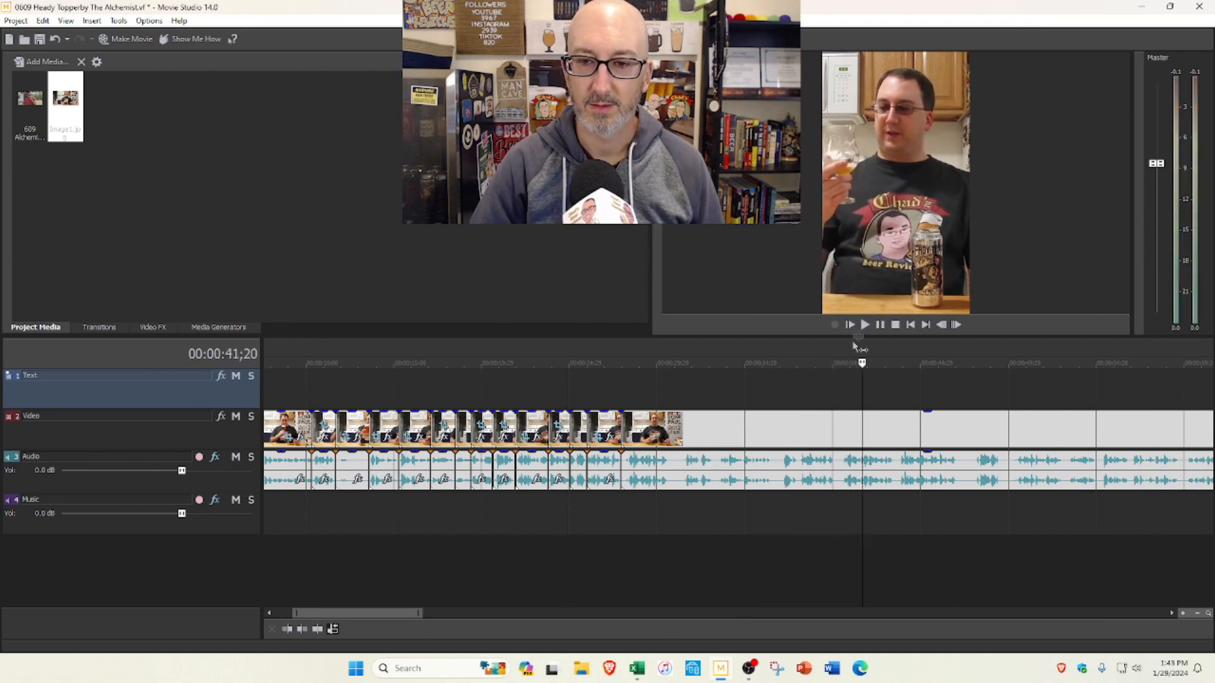
click(799, 384)
key(s)
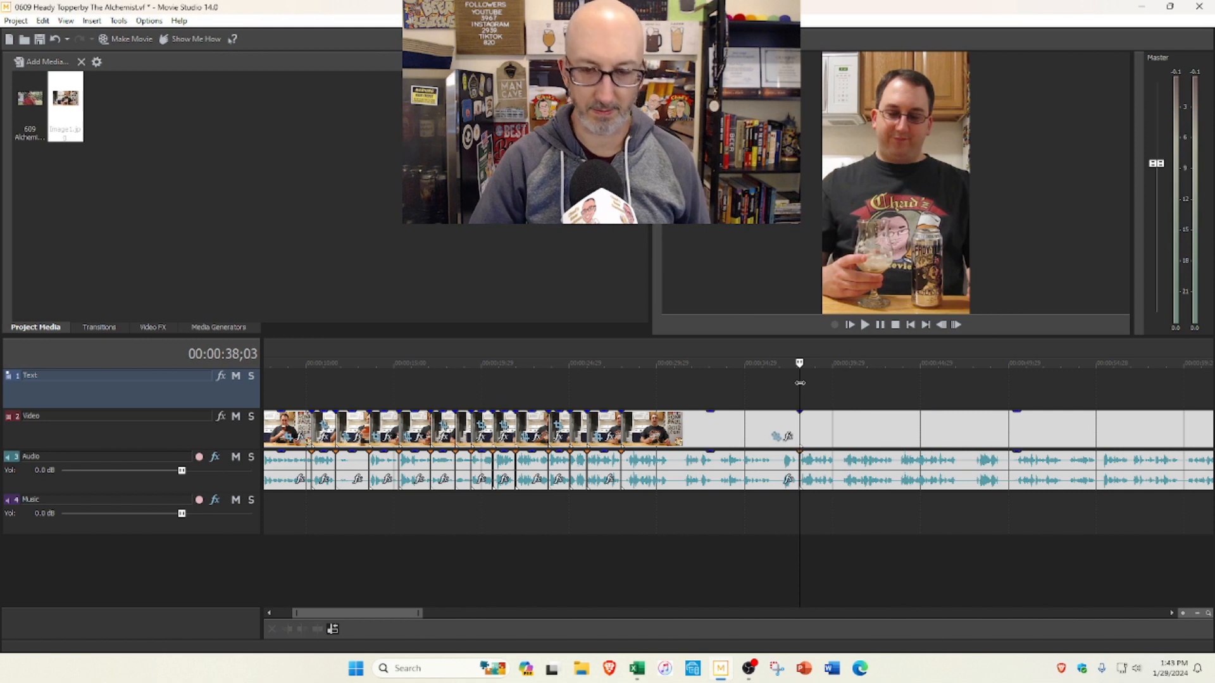
click(715, 424)
key(Delete)
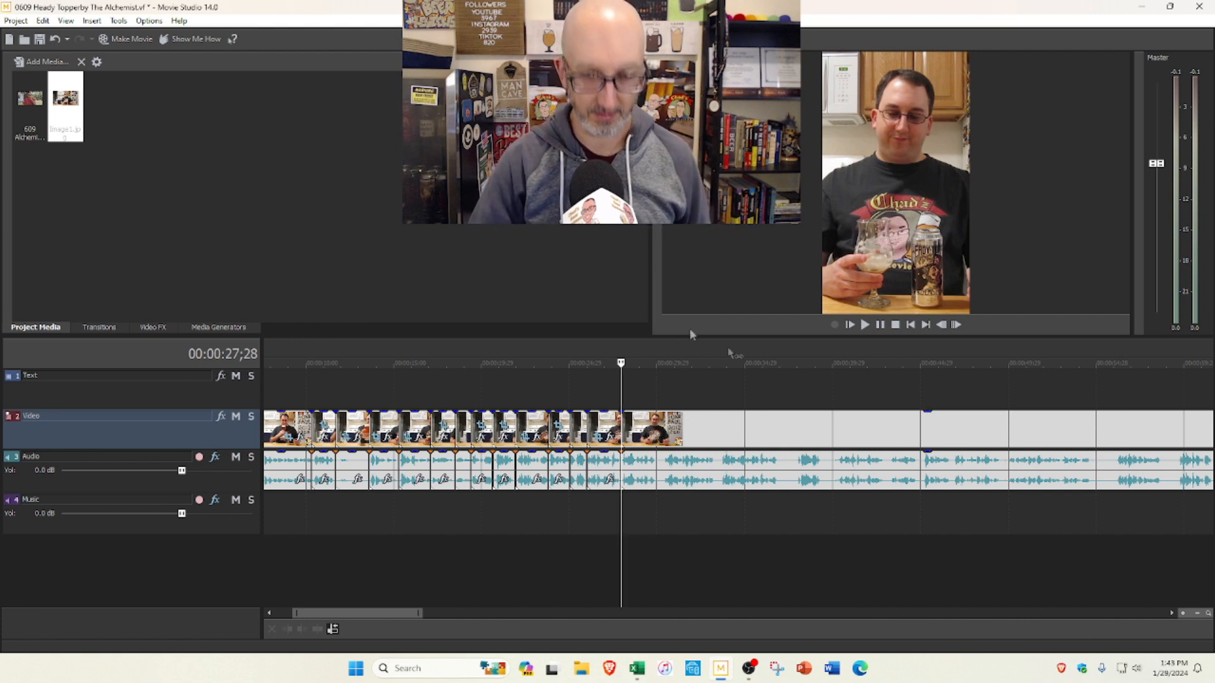
Step: Play the footage after the 0:27;28 cut and split the clip at 0:30;01
click(864, 324)
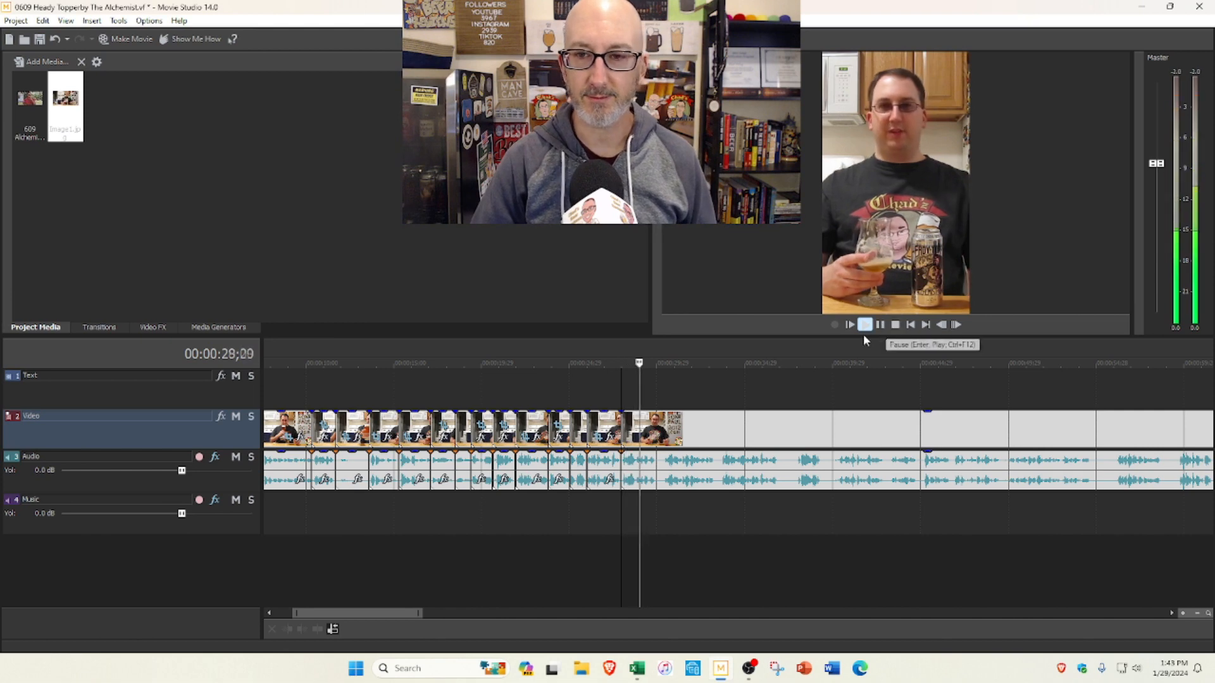
click(880, 324)
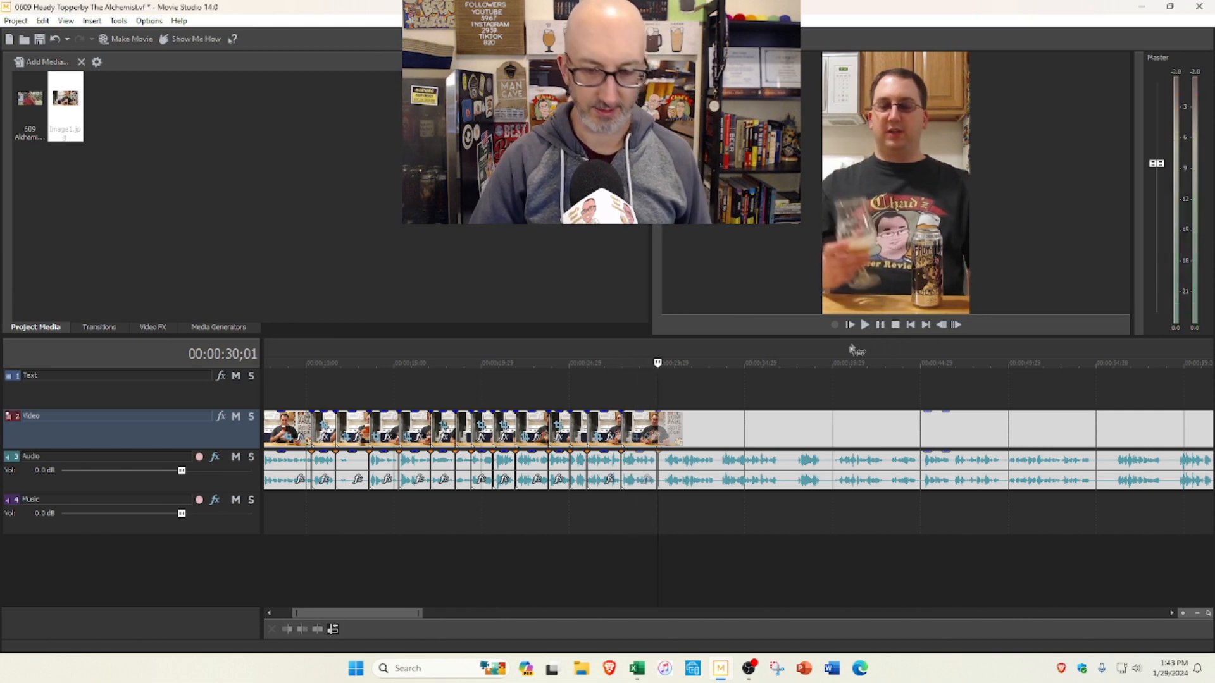
scroll(834, 386, up, 3)
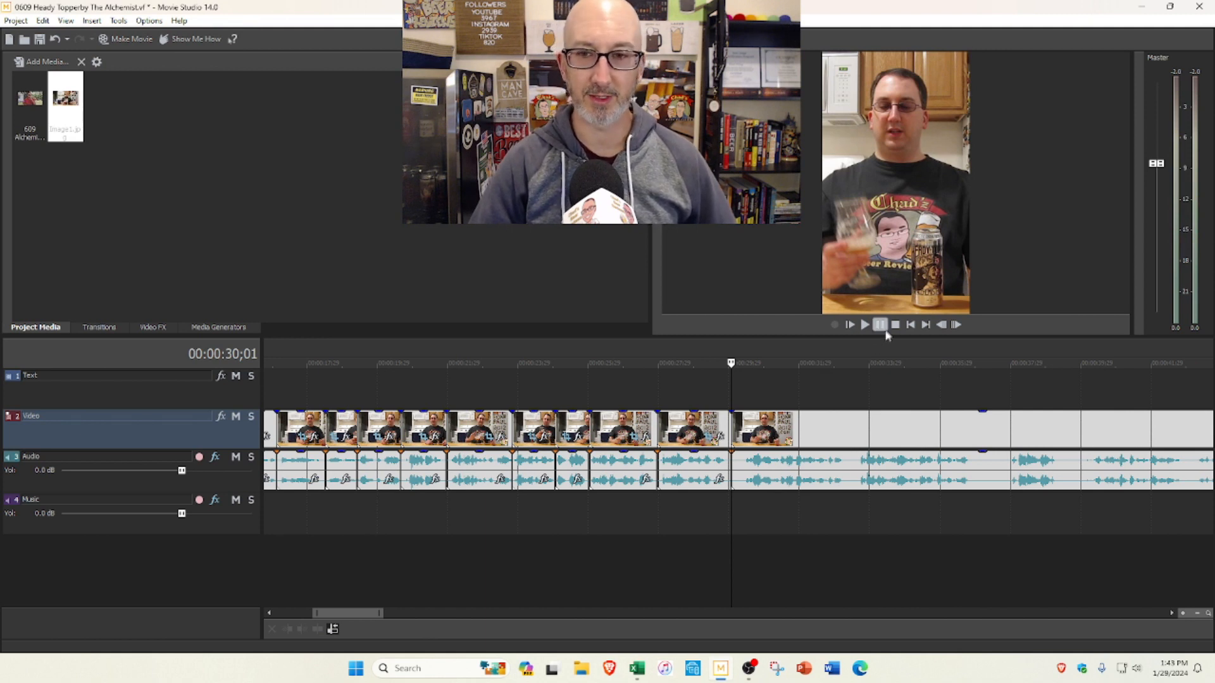
Step: Preview and trim about half a second from the start of the segment after the 0:30;01 cut, and split the clip at 0:32;25
click(864, 325)
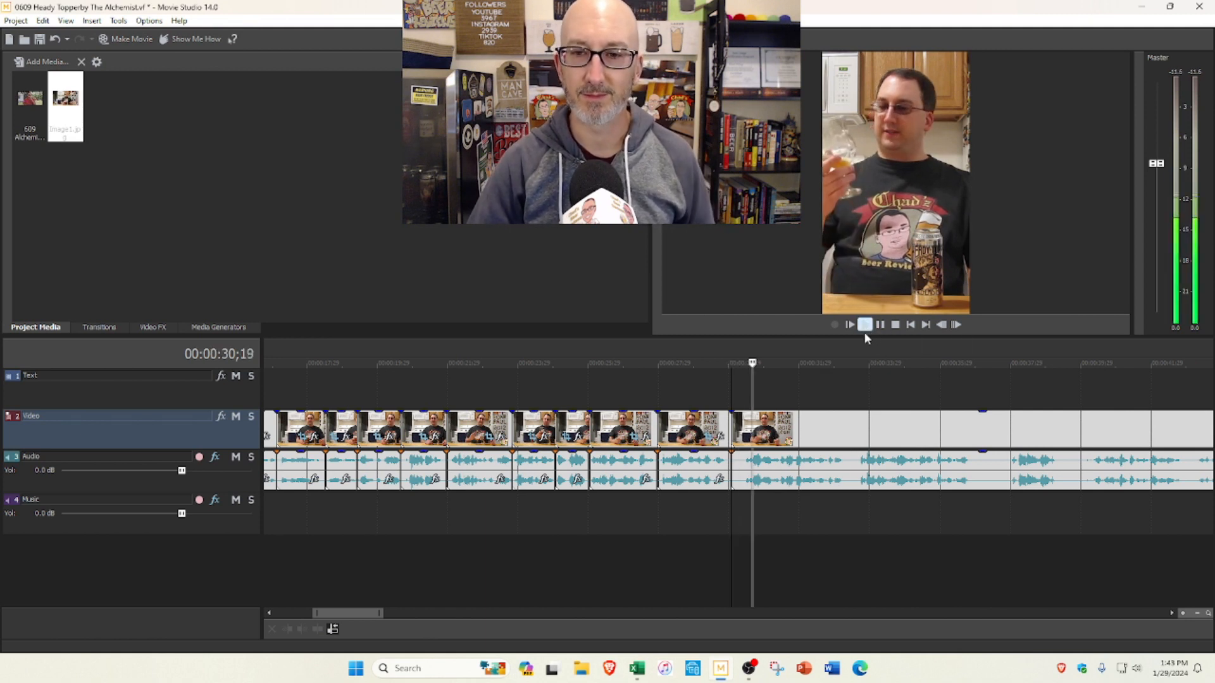
click(896, 326)
drag(735, 430, 748, 421)
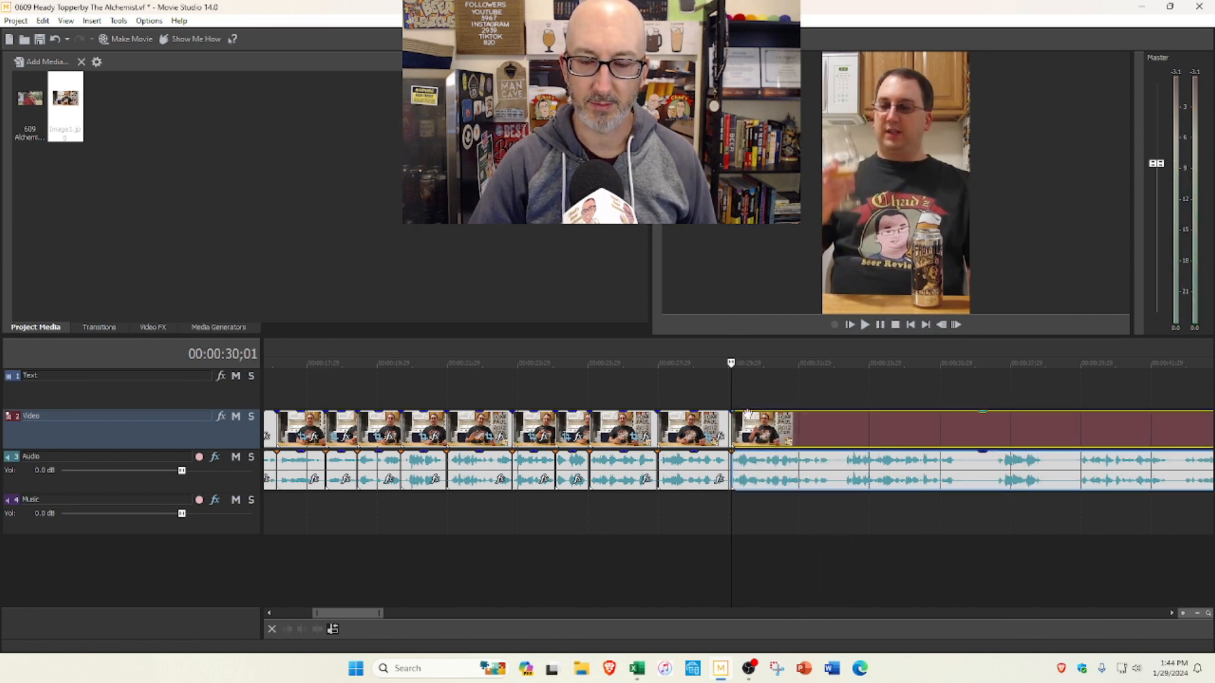
click(880, 326)
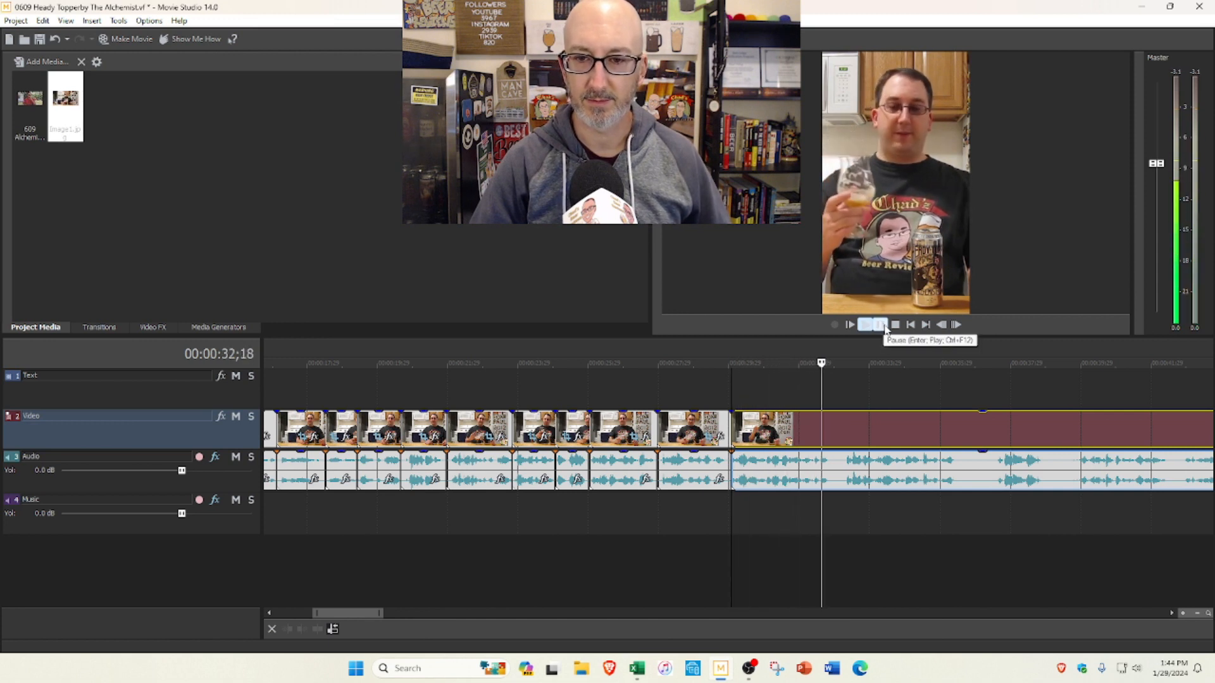
click(885, 328)
key(s)
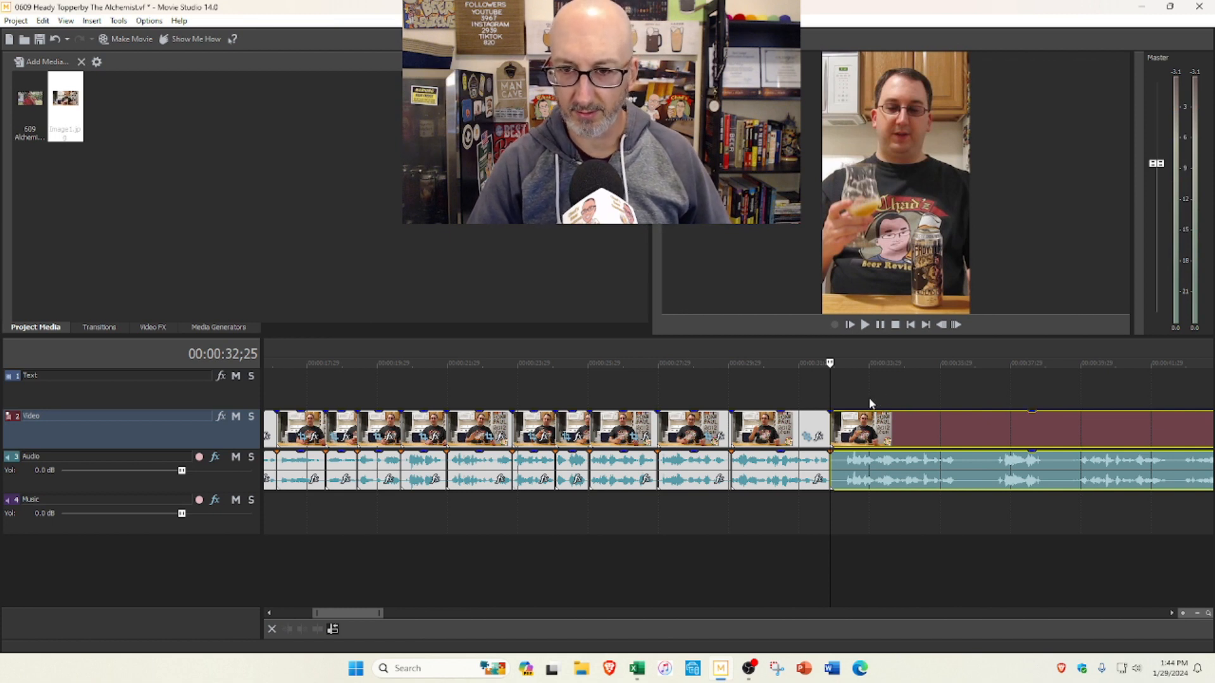
scroll(867, 397, down, 2)
scroll(835, 386, down, 2)
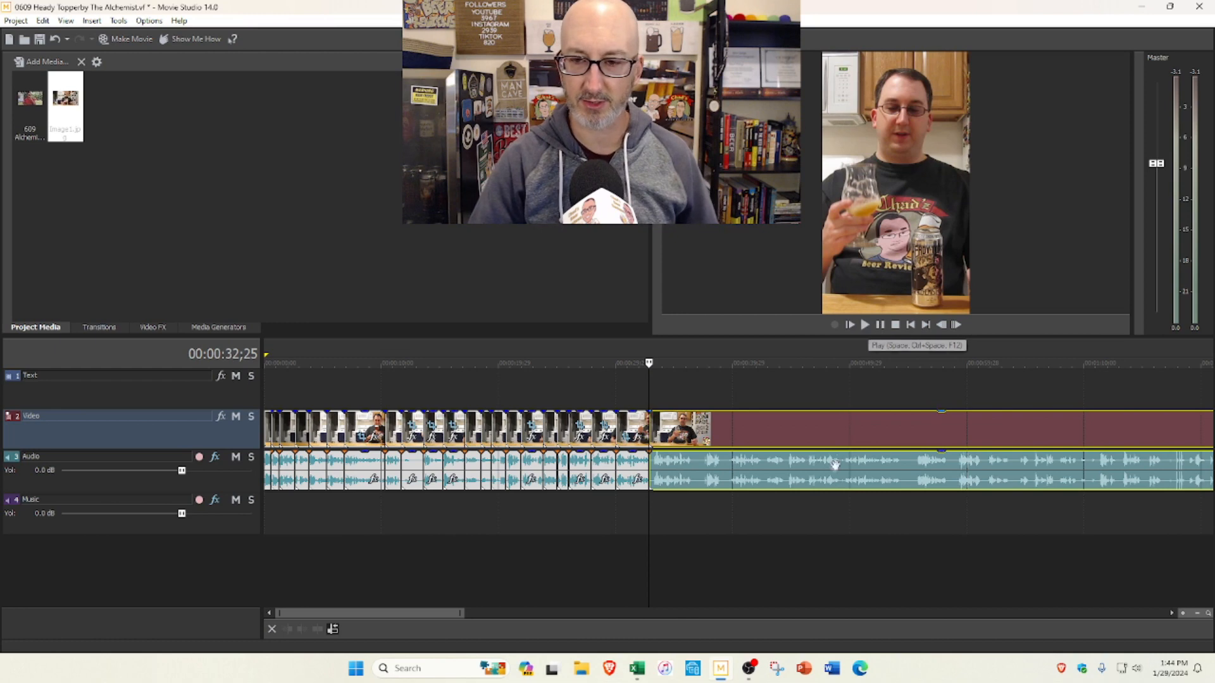
scroll(840, 447, down, 2)
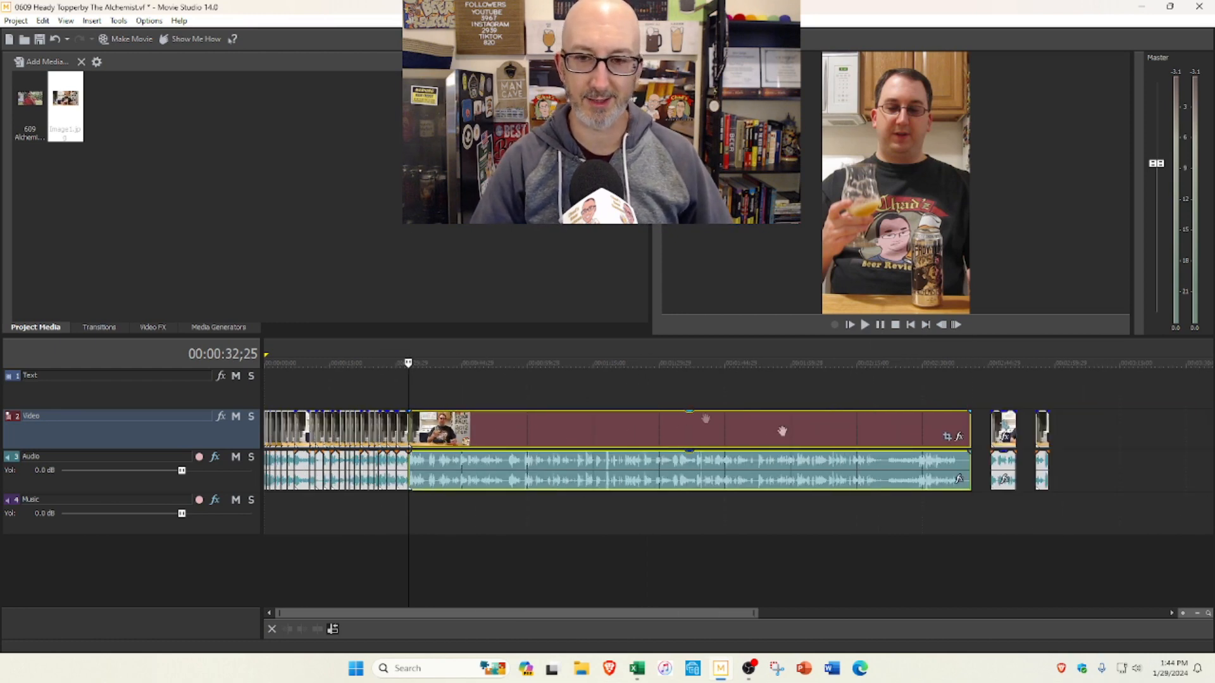
Step: Preview the footage after the 0:32;25 cut and trim about 1.3 seconds from the start of that segment, closing the gap
scroll(572, 423, up, 2)
scroll(622, 435, up, 2)
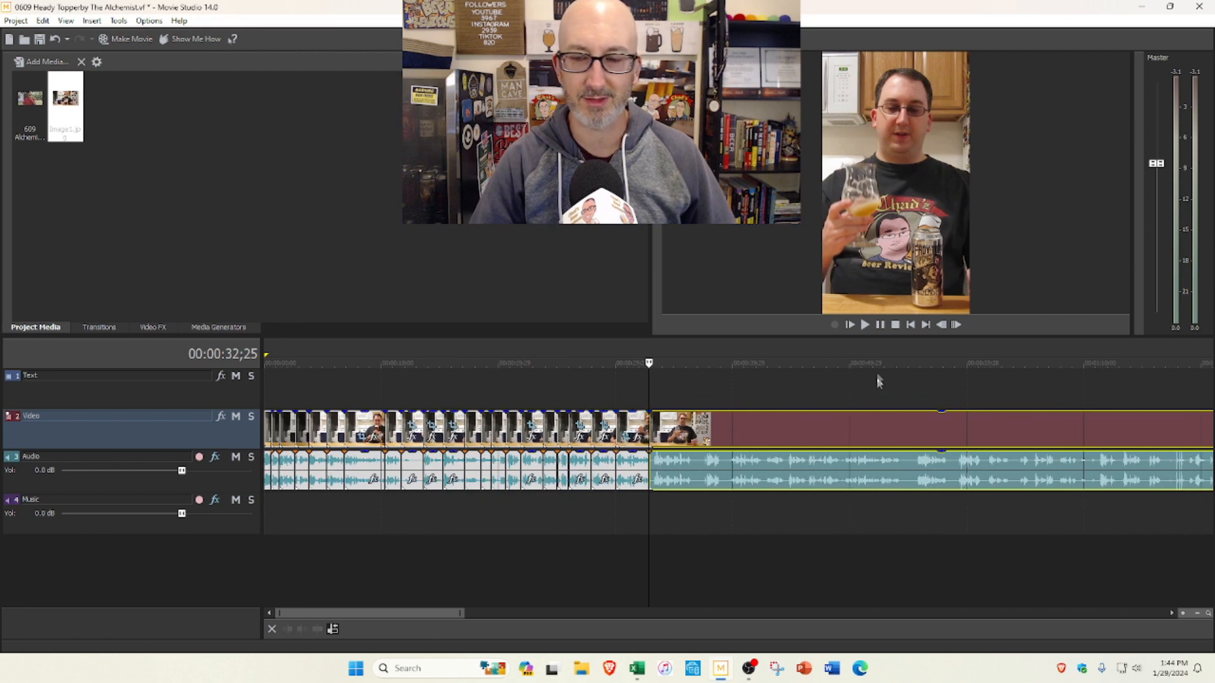
click(865, 328)
click(892, 325)
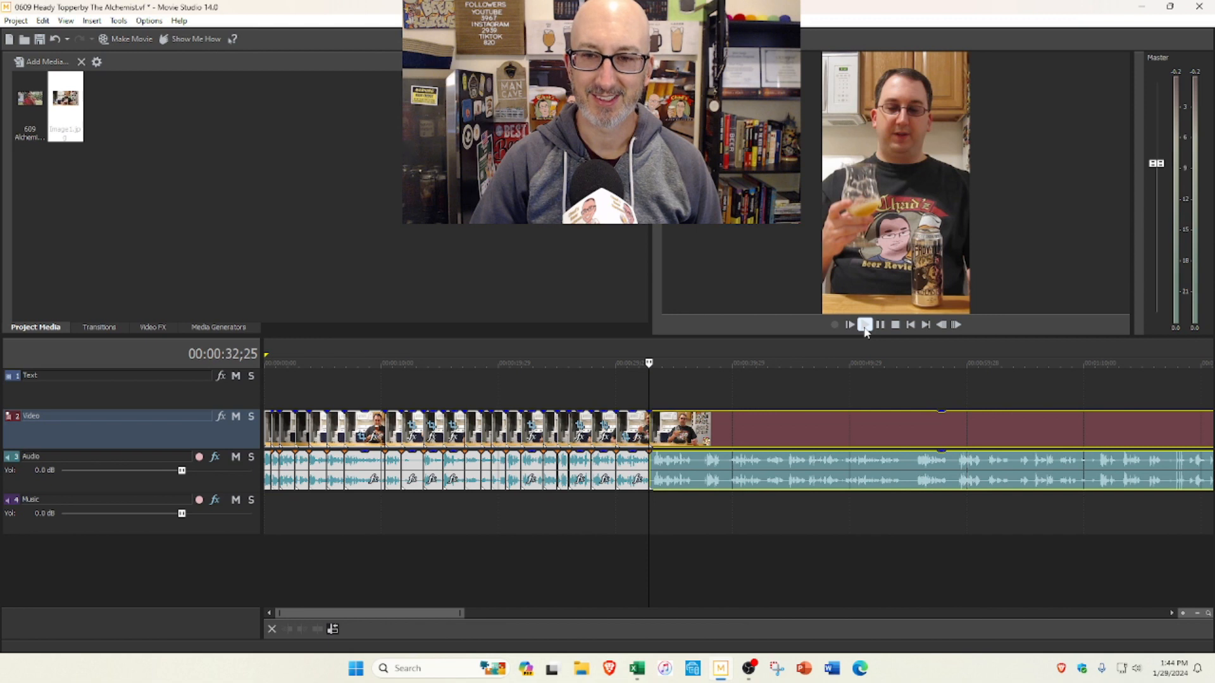
click(866, 328)
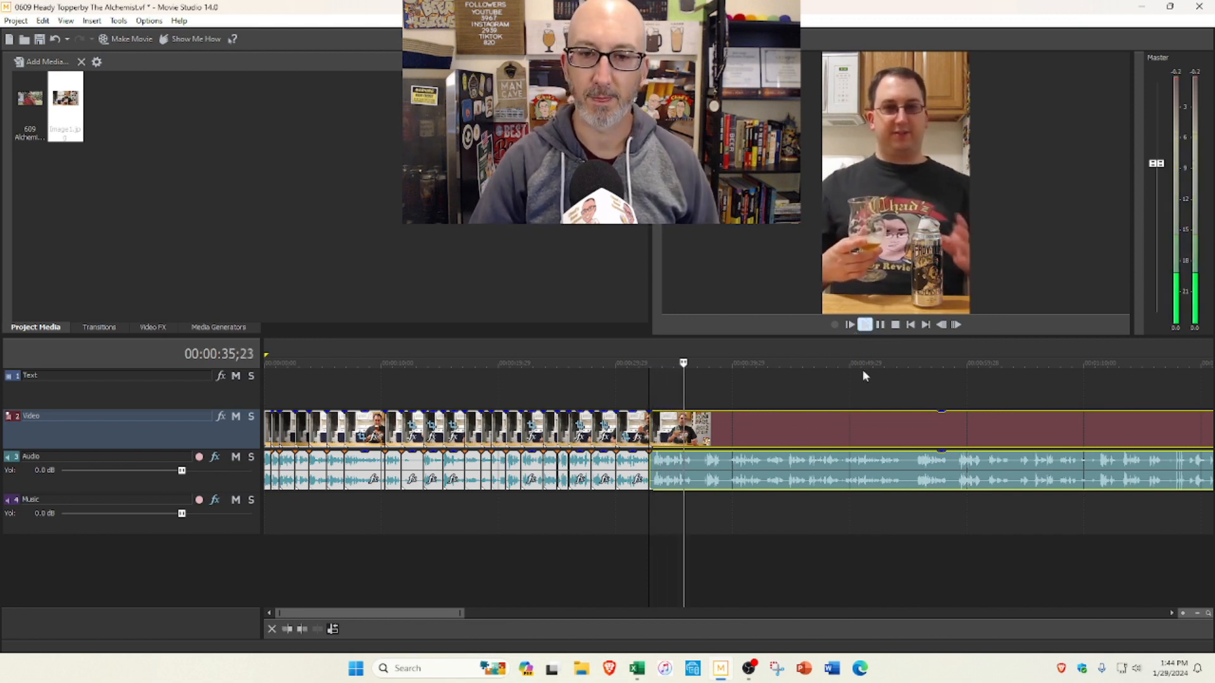
click(880, 325)
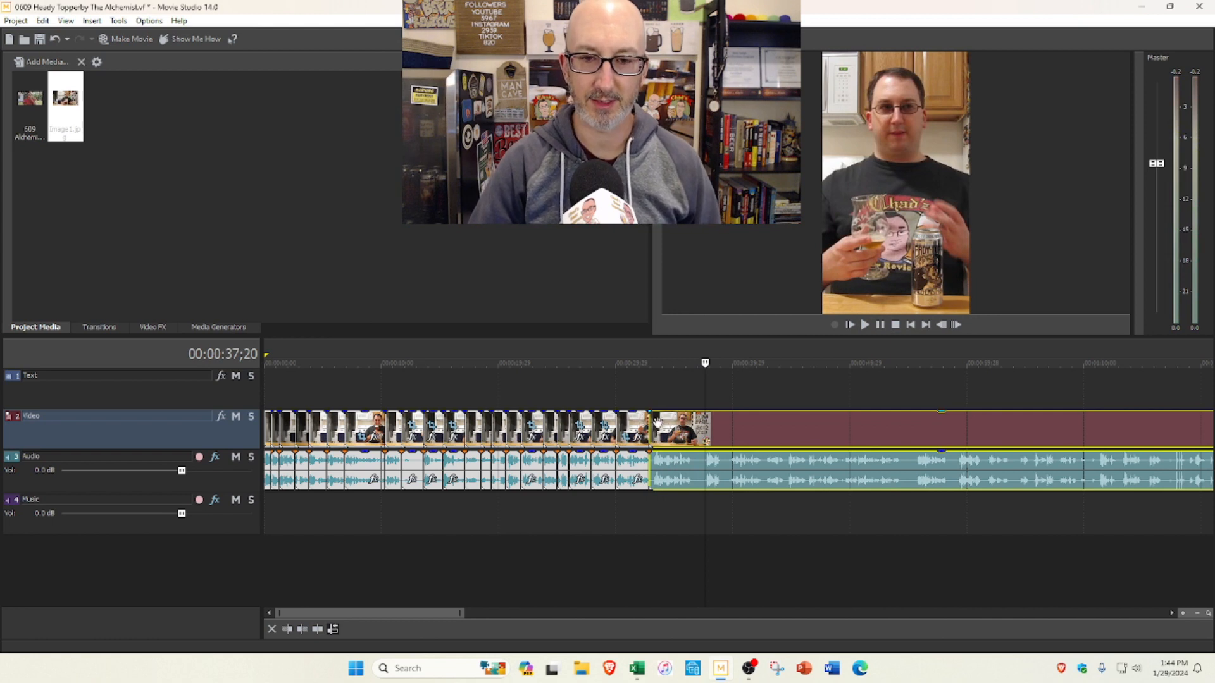
click(656, 397)
scroll(696, 412, up, 4)
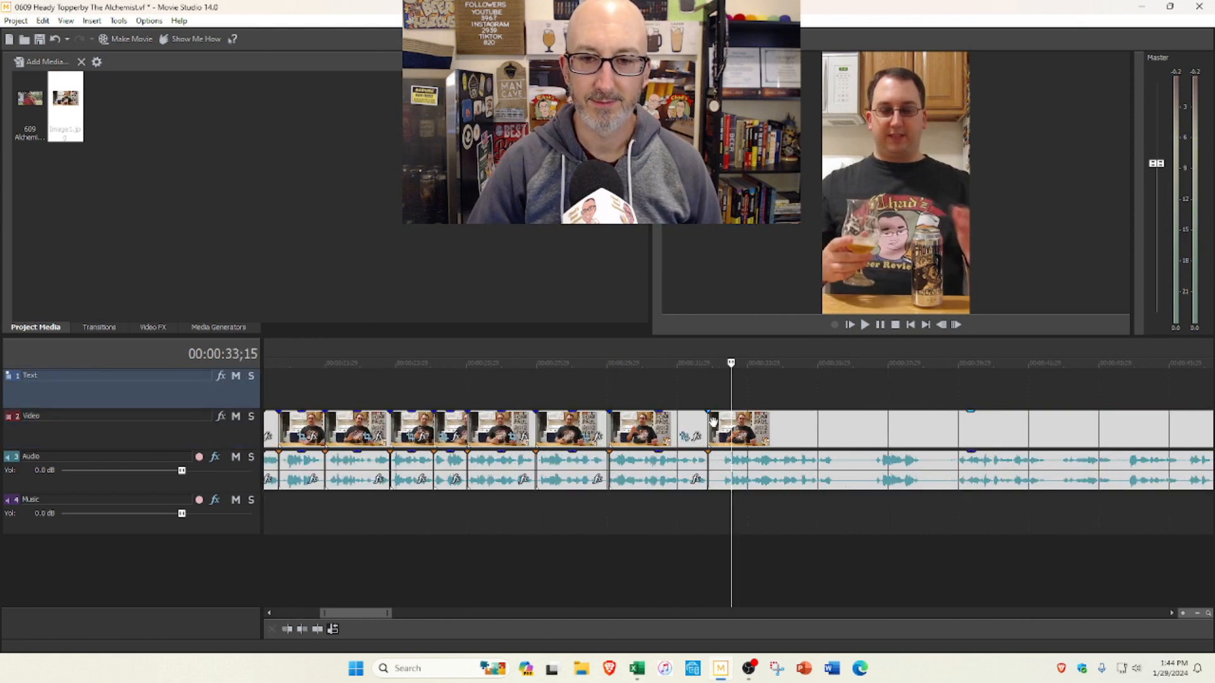
drag(709, 420, 754, 420)
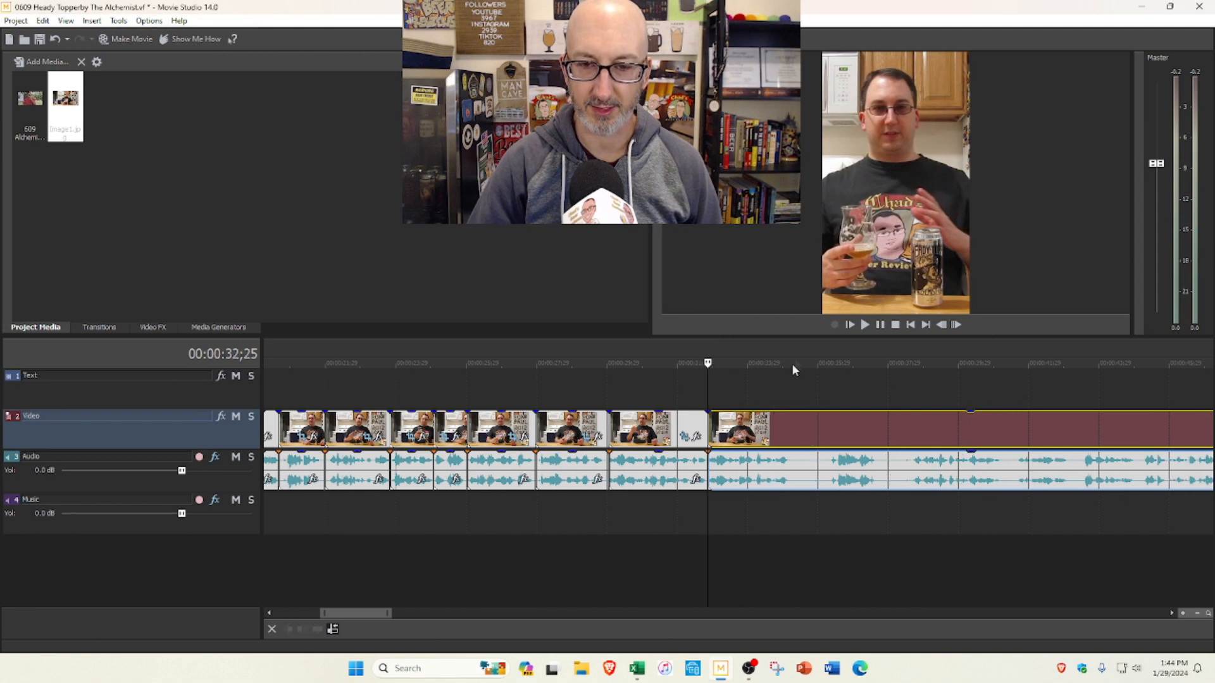
click(880, 324)
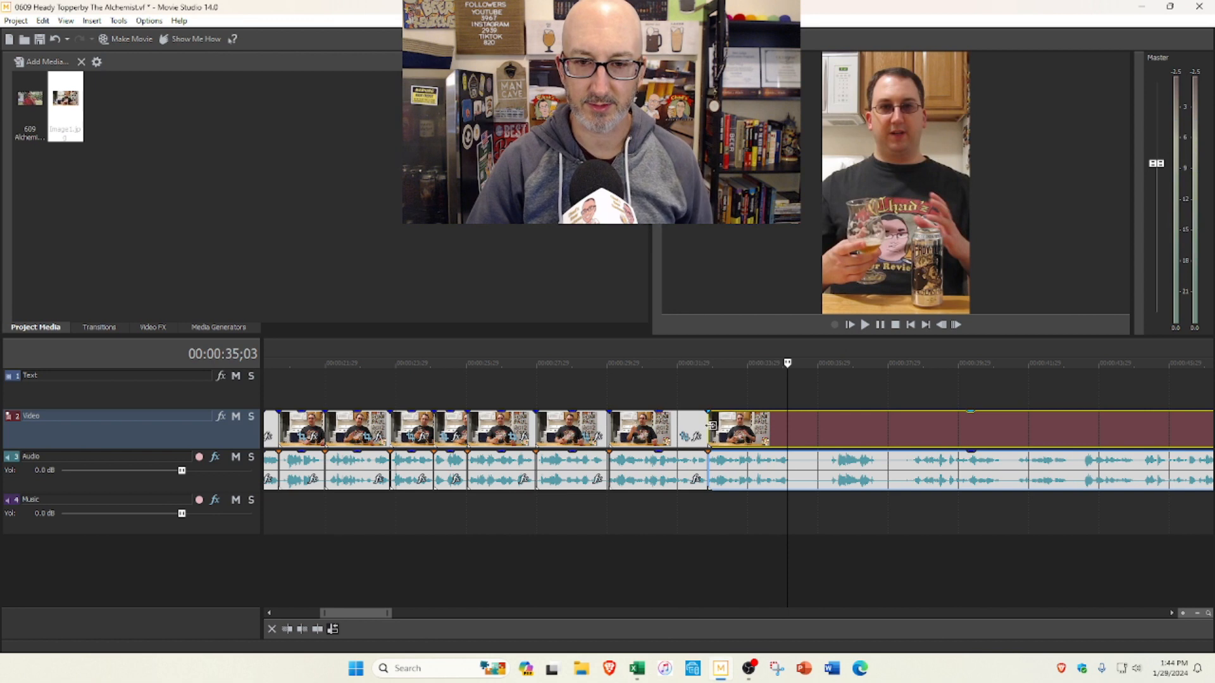
Step: Trim about another half second from the start of the segment after the 0:32;25 cut, and split the clip at 0:34;17
click(713, 380)
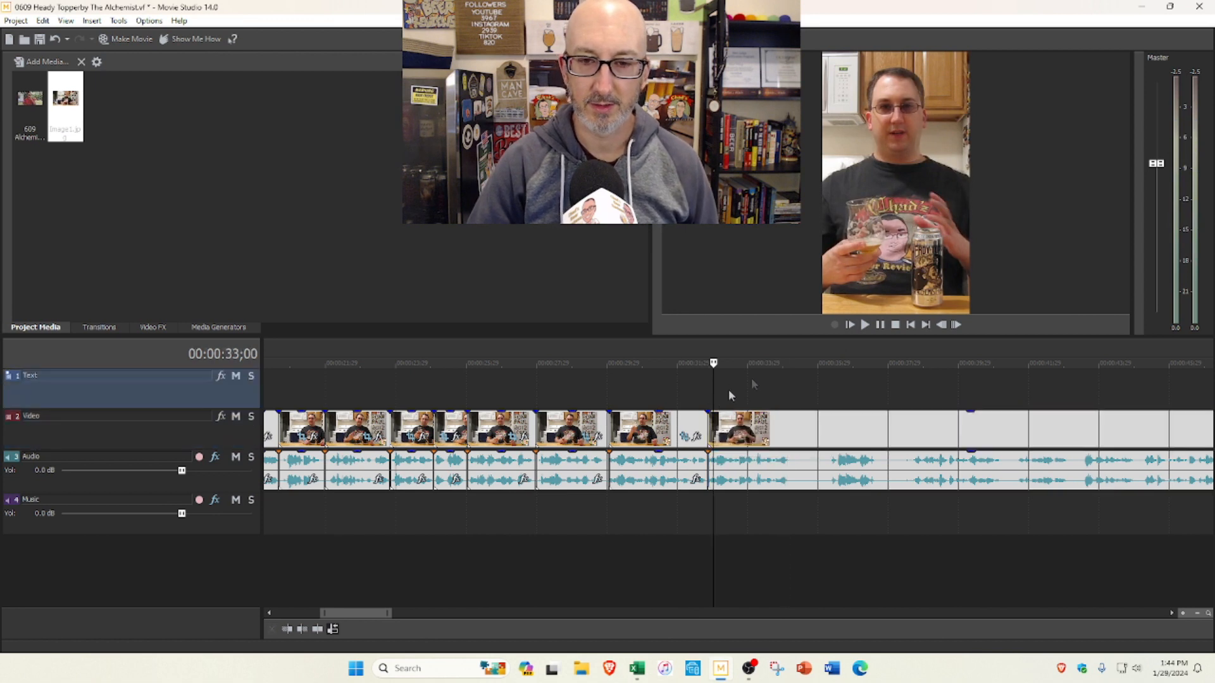
click(877, 326)
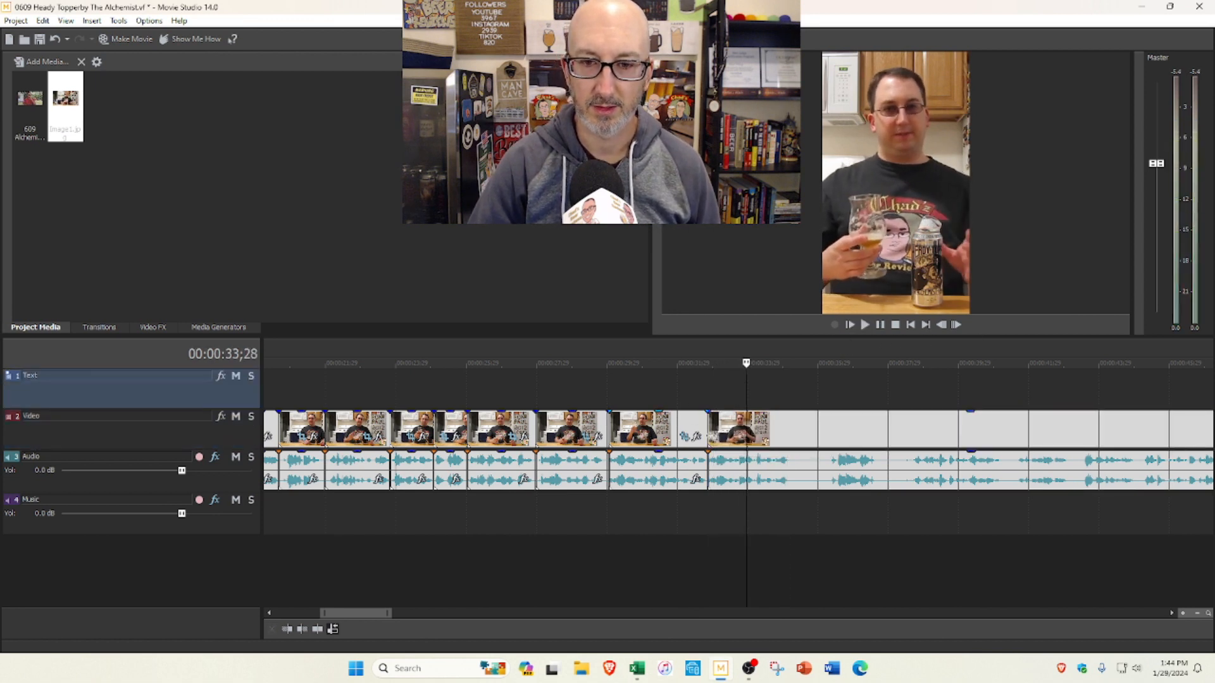
drag(710, 425, 705, 401)
click(705, 401)
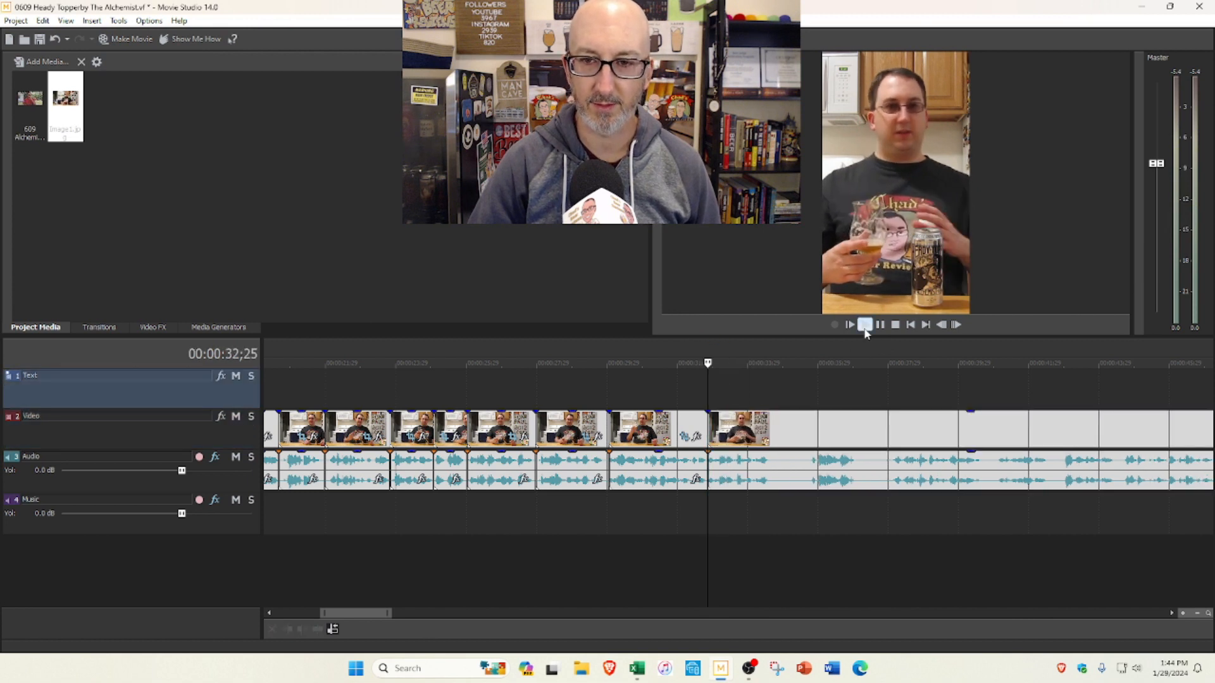
click(864, 328)
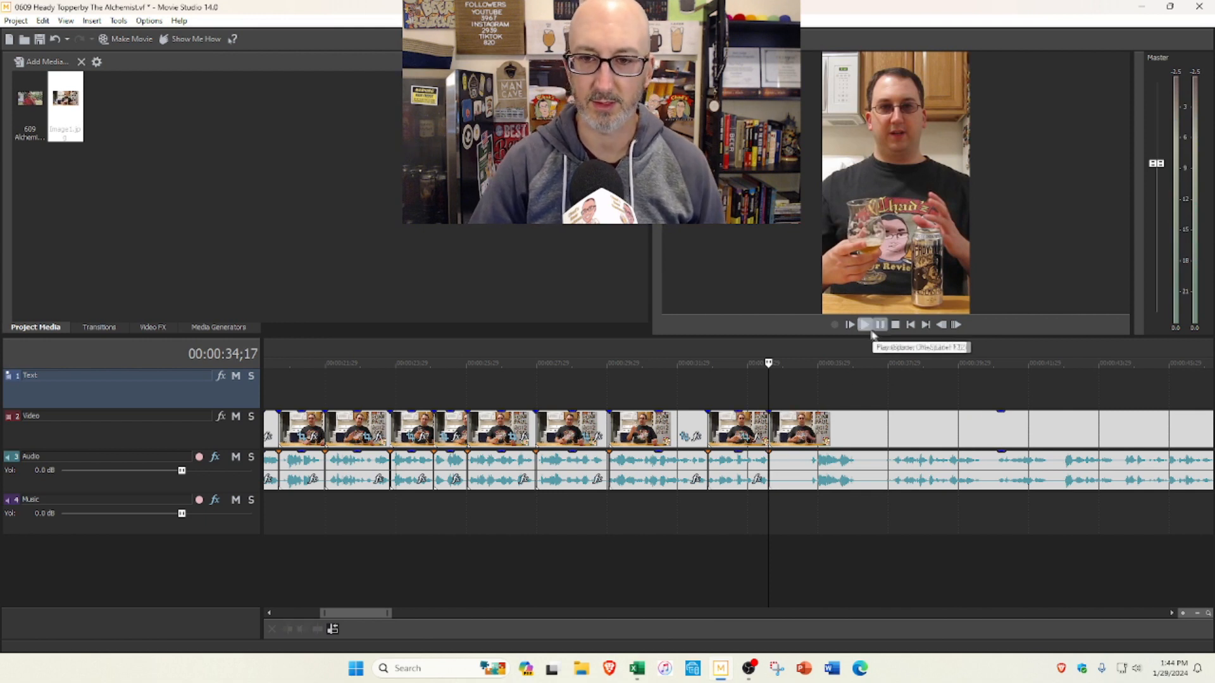
Step: Preview the footage up to 0:42;03, trim the start of the segment after the 0:34;17 cut and check the join by playing it
scroll(844, 366, down, 2)
click(864, 329)
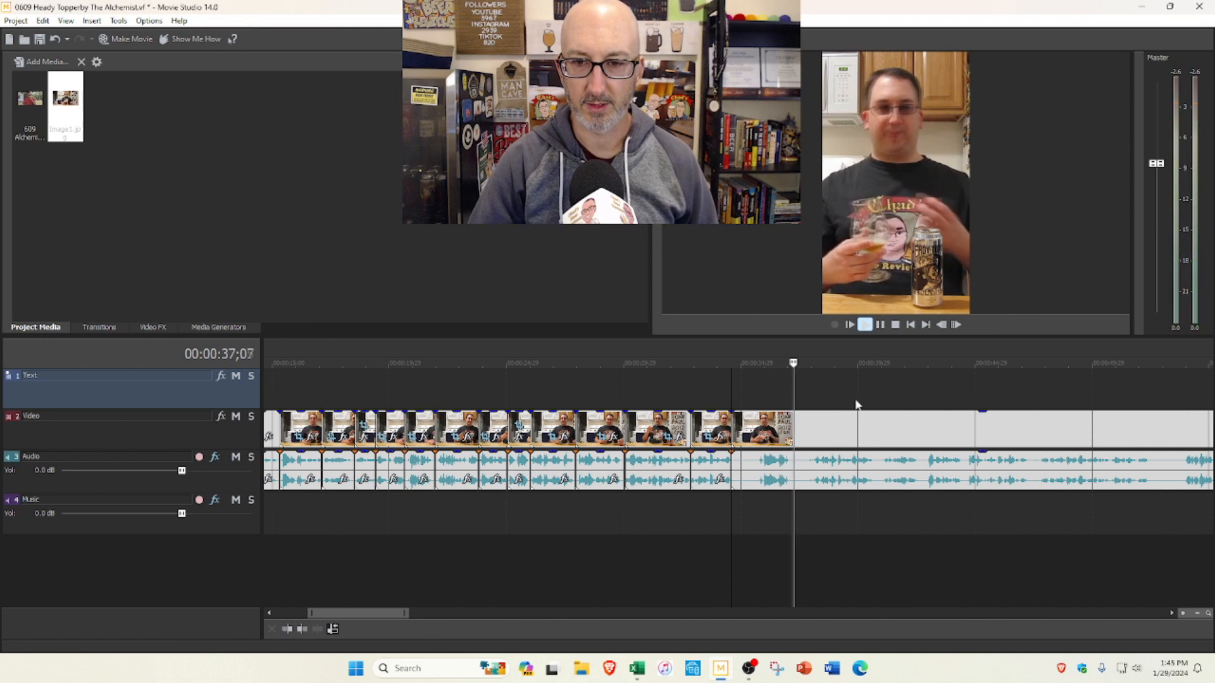
scroll(848, 363, down, 1)
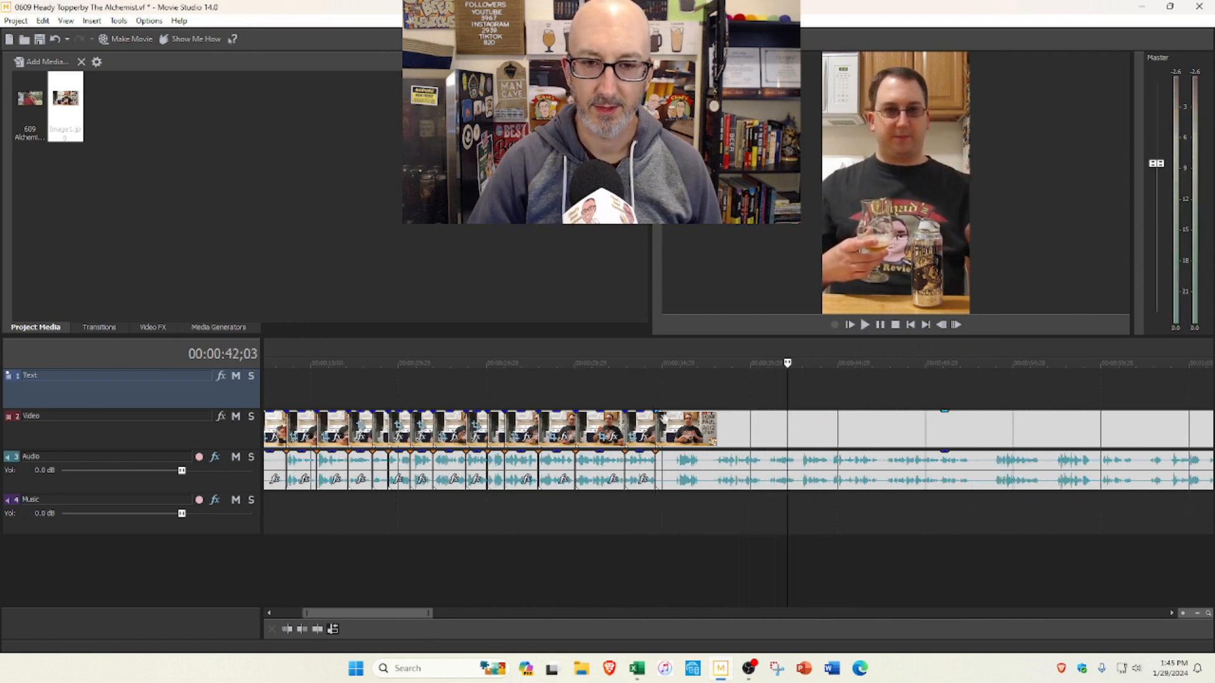
mouse_move(658, 419)
mouse_down()
mouse_move(715, 427)
mouse_move(659, 421)
mouse_up()
click(658, 394)
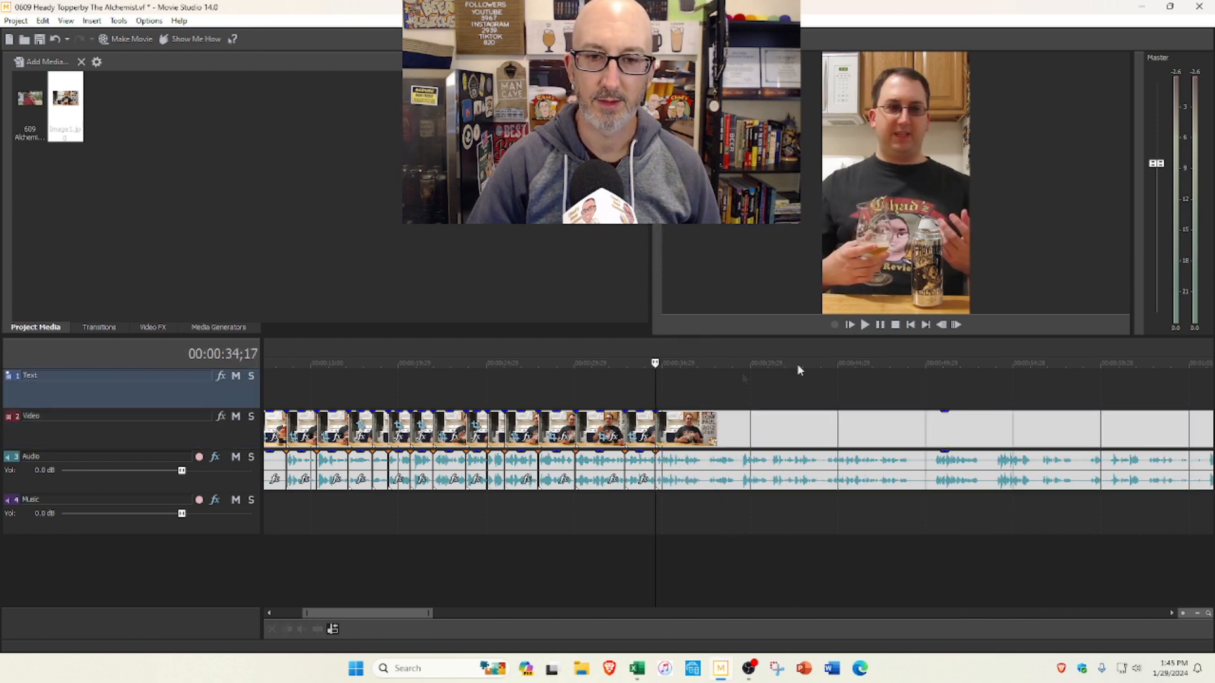
click(863, 326)
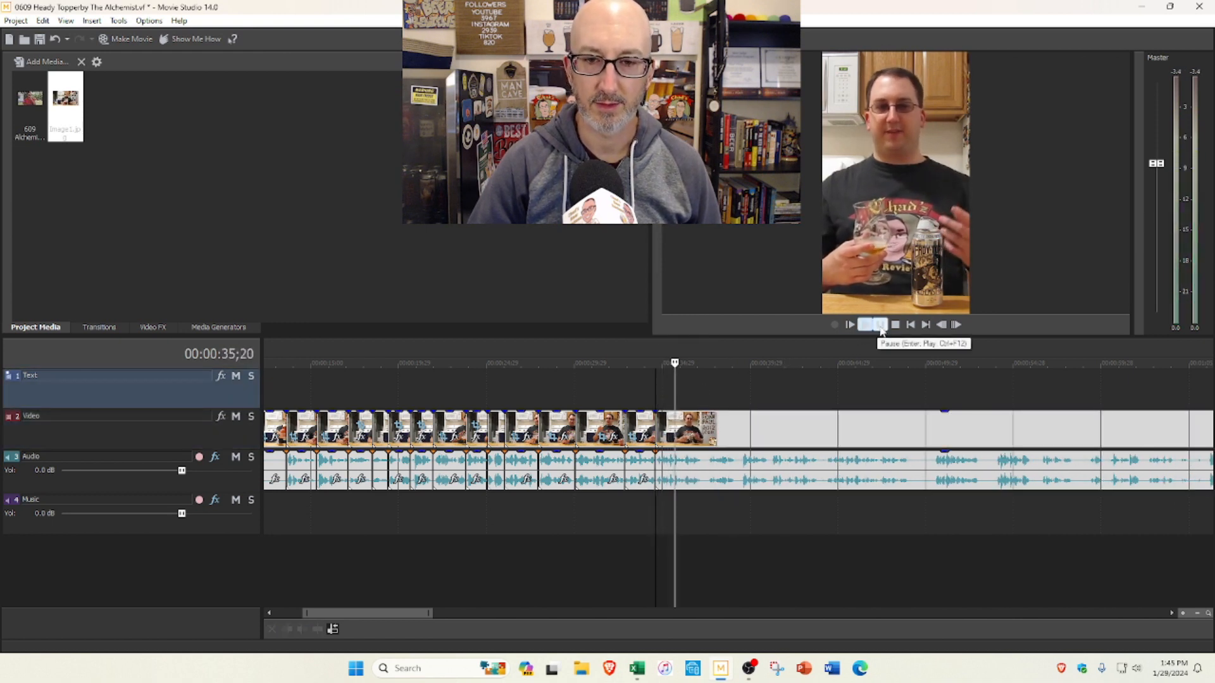
Step: Trim slightly more from the start of the segment after the 0:34;17 cut, and split the clip at 0:35;20
scroll(788, 400, up, 3)
scroll(748, 418, up, 3)
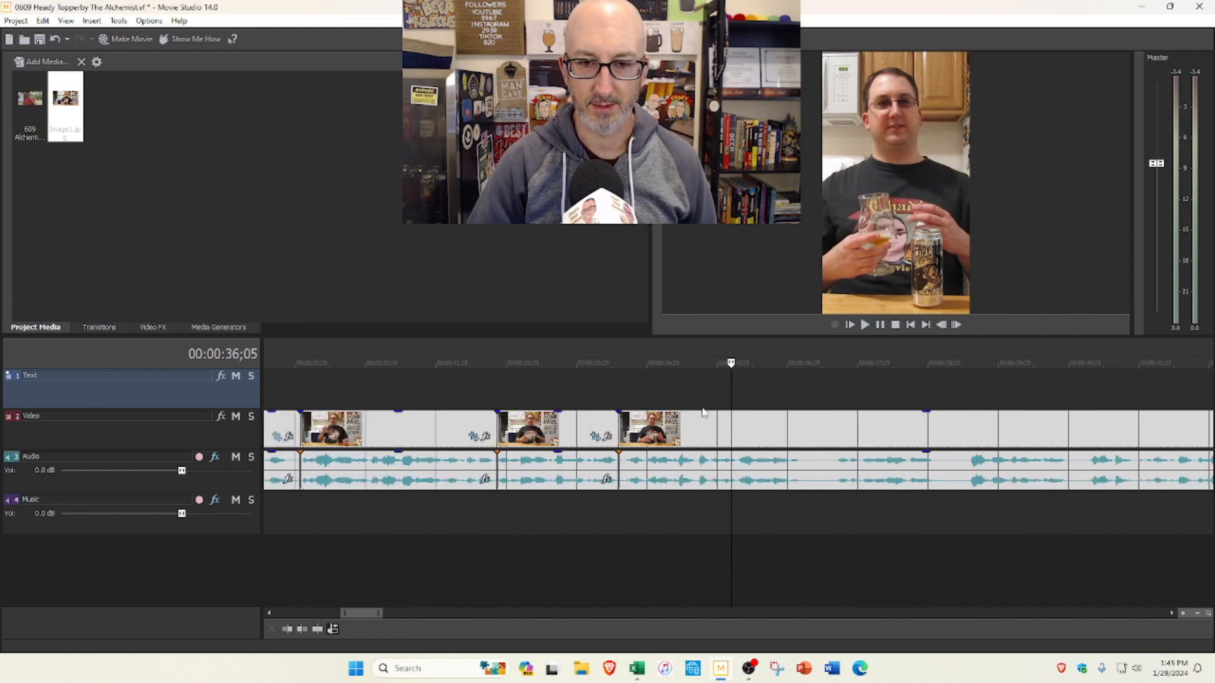
drag(621, 422, 644, 419)
click(619, 397)
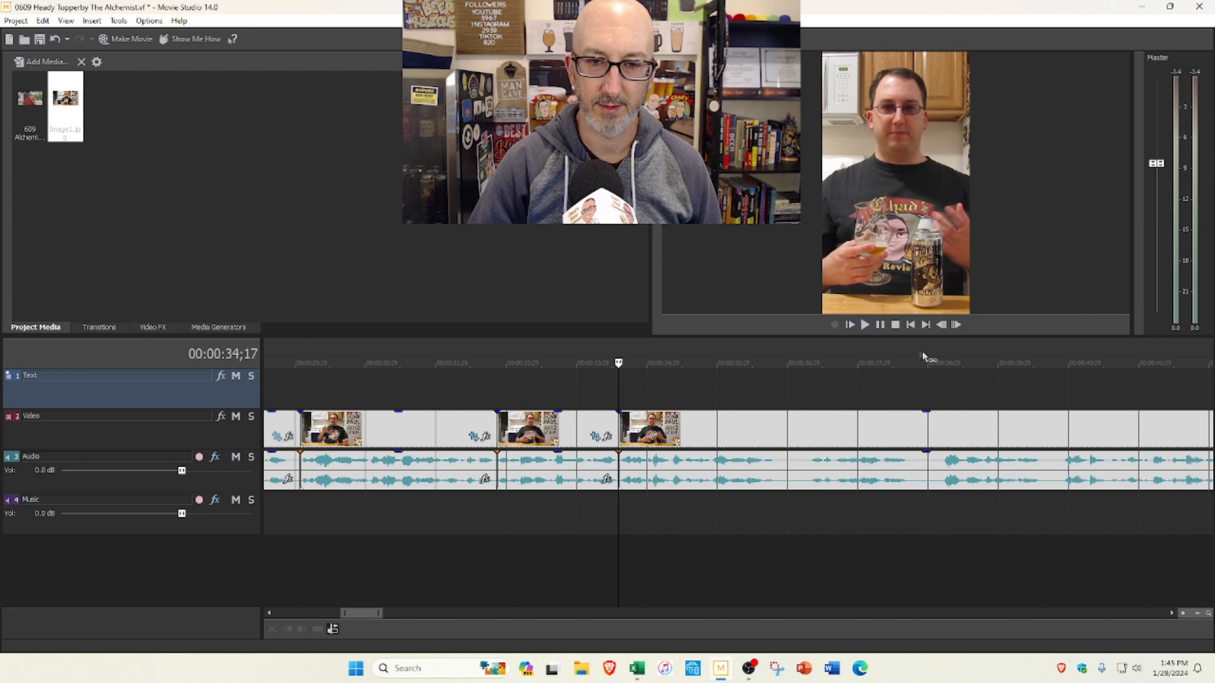
click(864, 324)
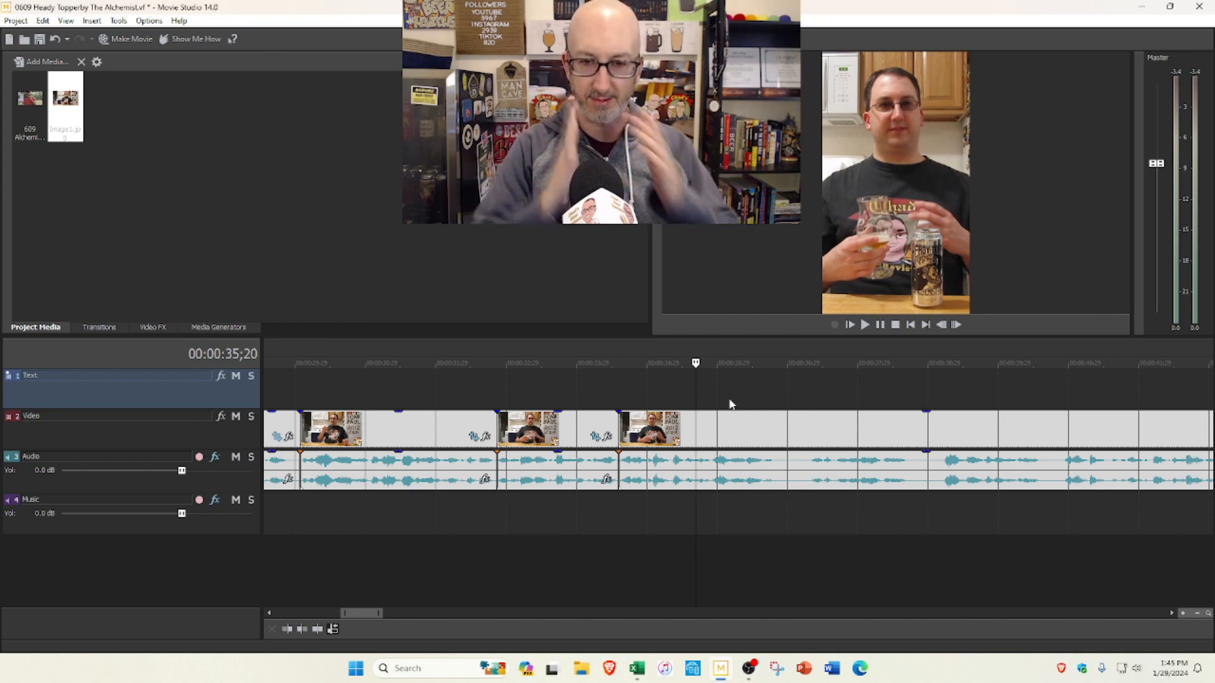
key(s)
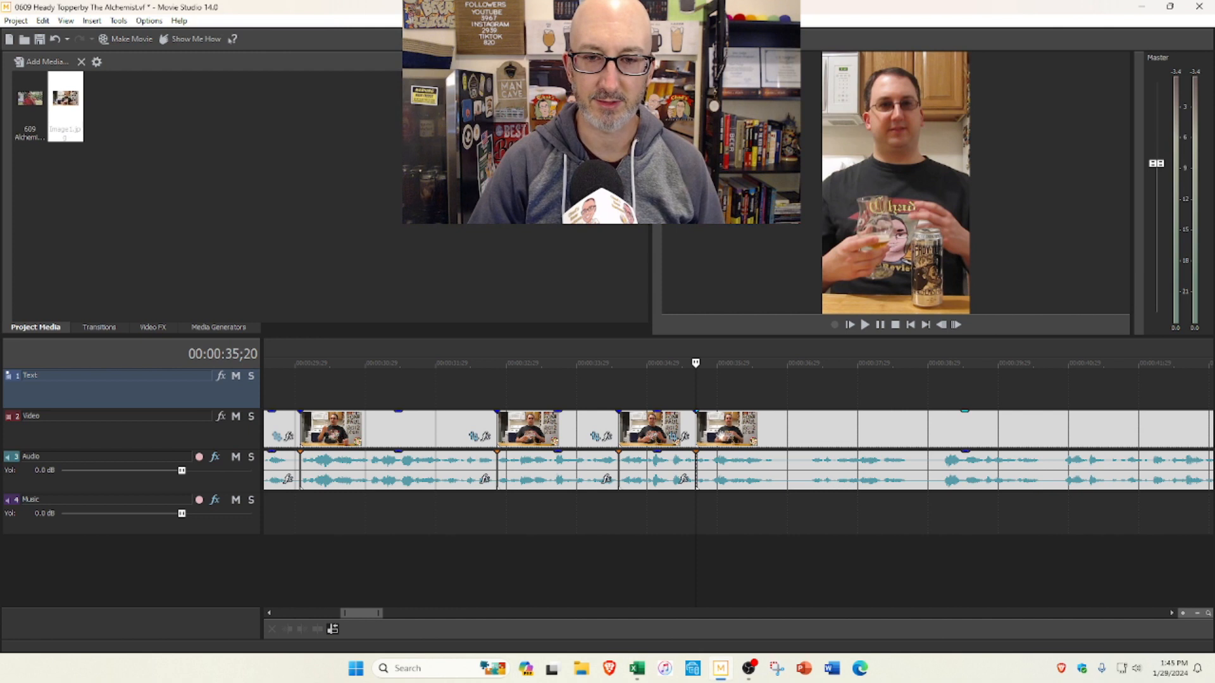
Step: Trim the start of the footage after the 0:35;20 cut to 0:36;01 and play across the cut
drag(708, 429, 736, 429)
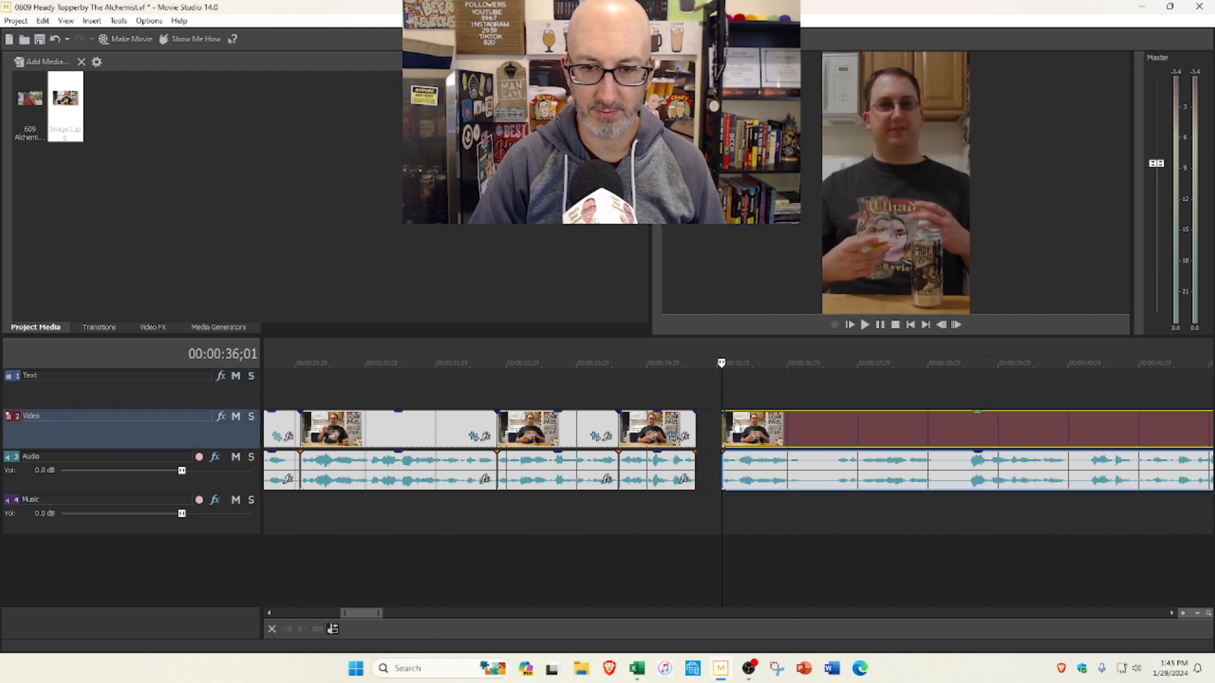
click(616, 390)
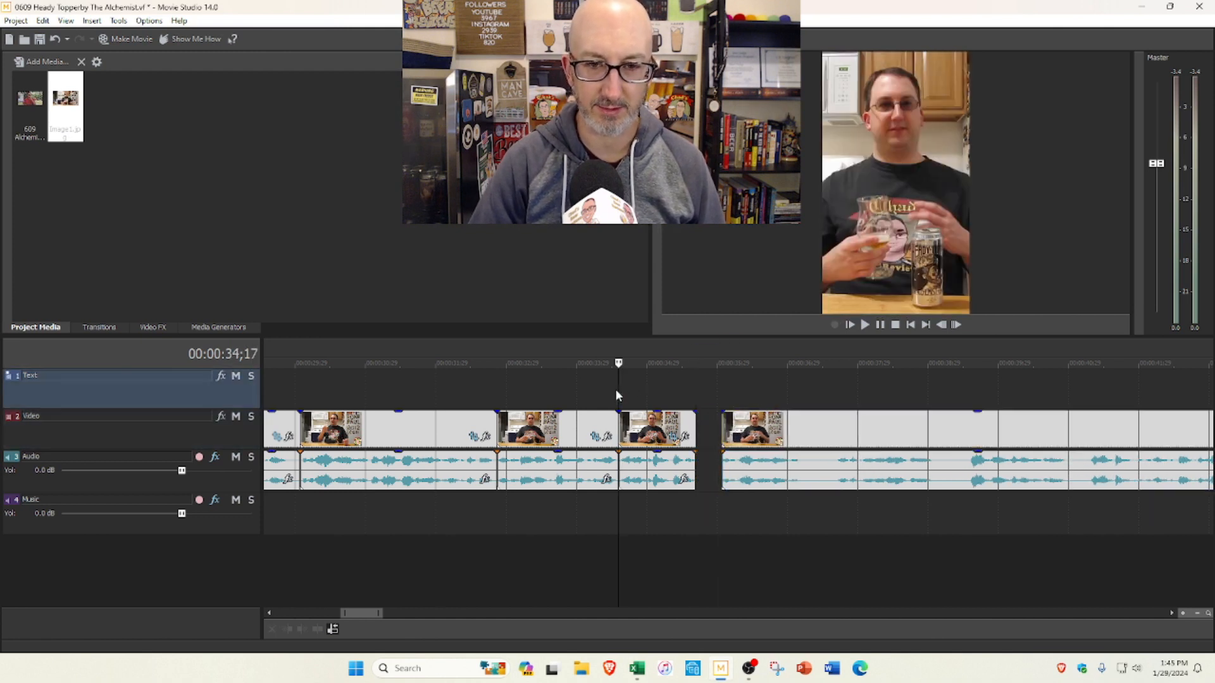
click(865, 326)
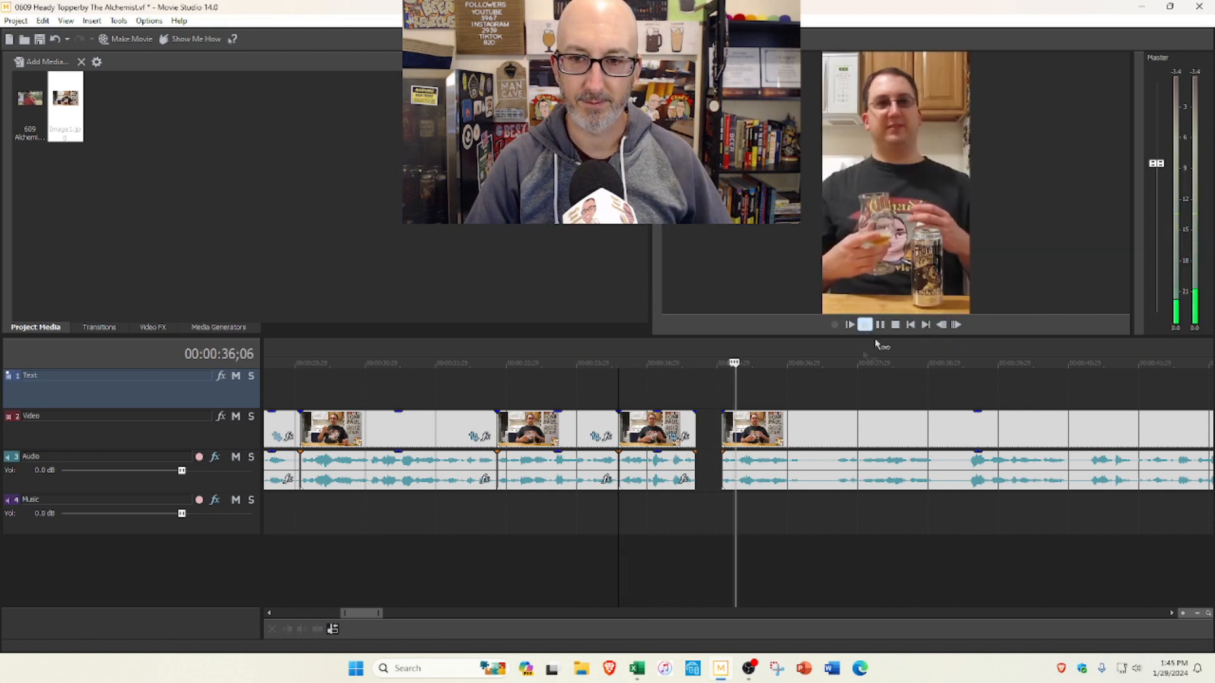
click(879, 326)
Step: Extend the end of the short segment starting at 0:34;17 by a few frames and close the gap before the following footage
click(694, 430)
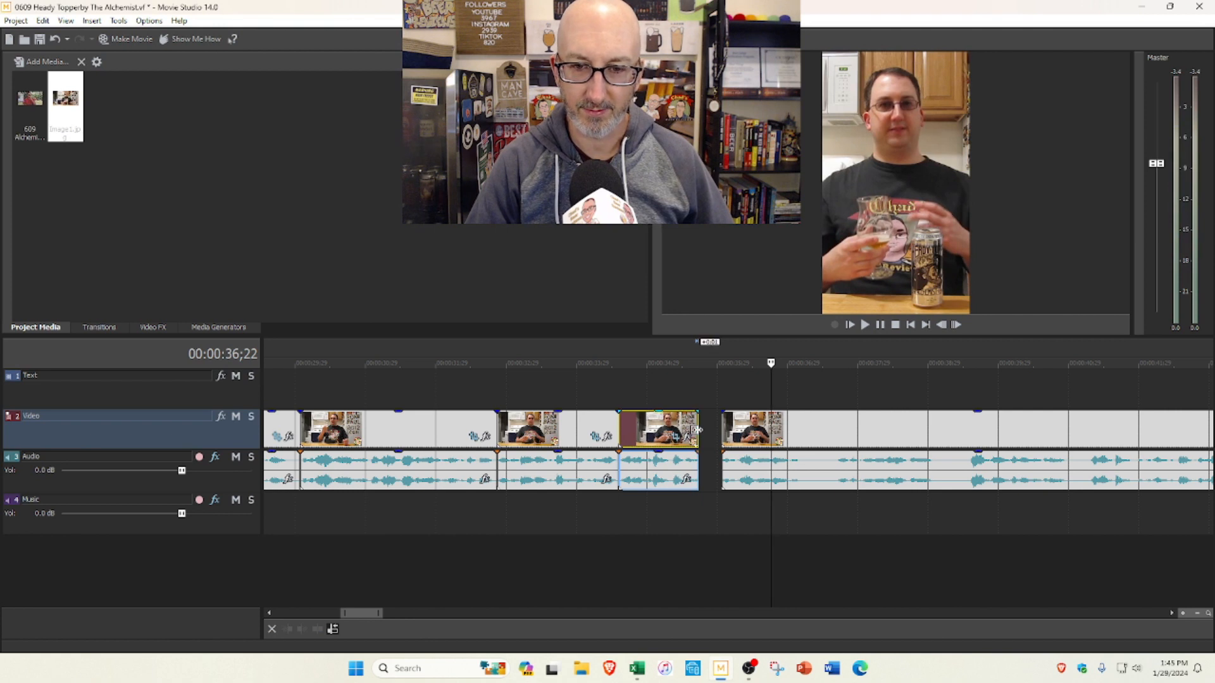
drag(697, 430, 700, 430)
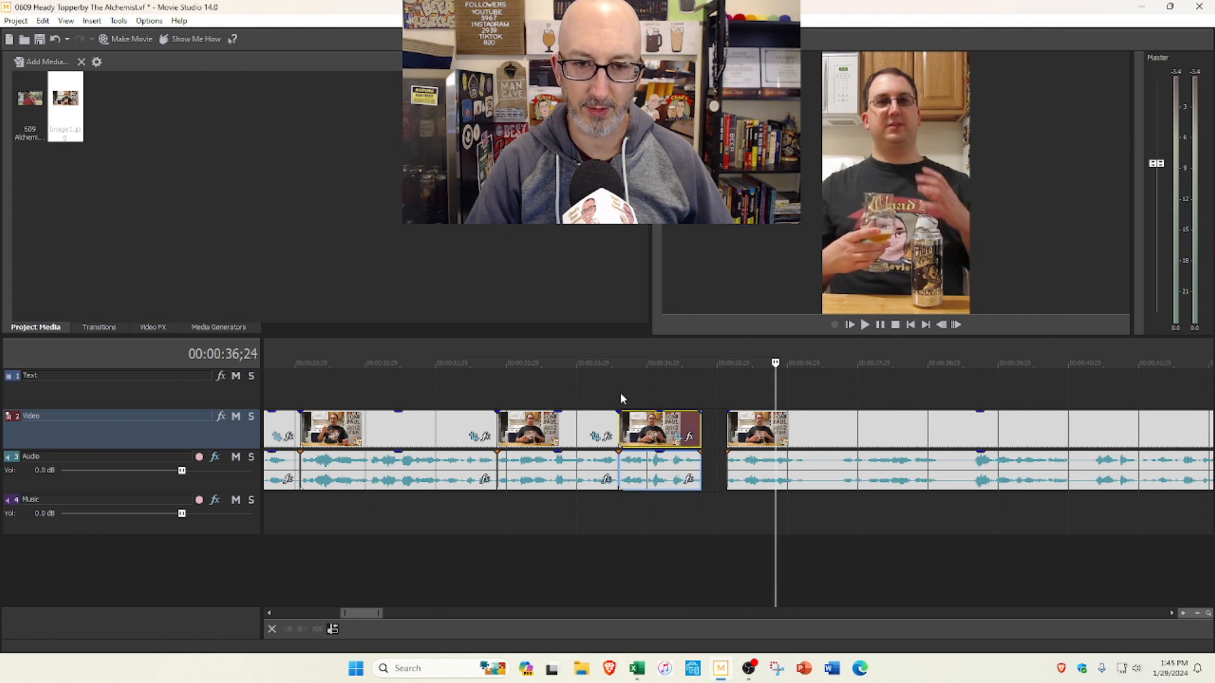
click(620, 392)
click(865, 325)
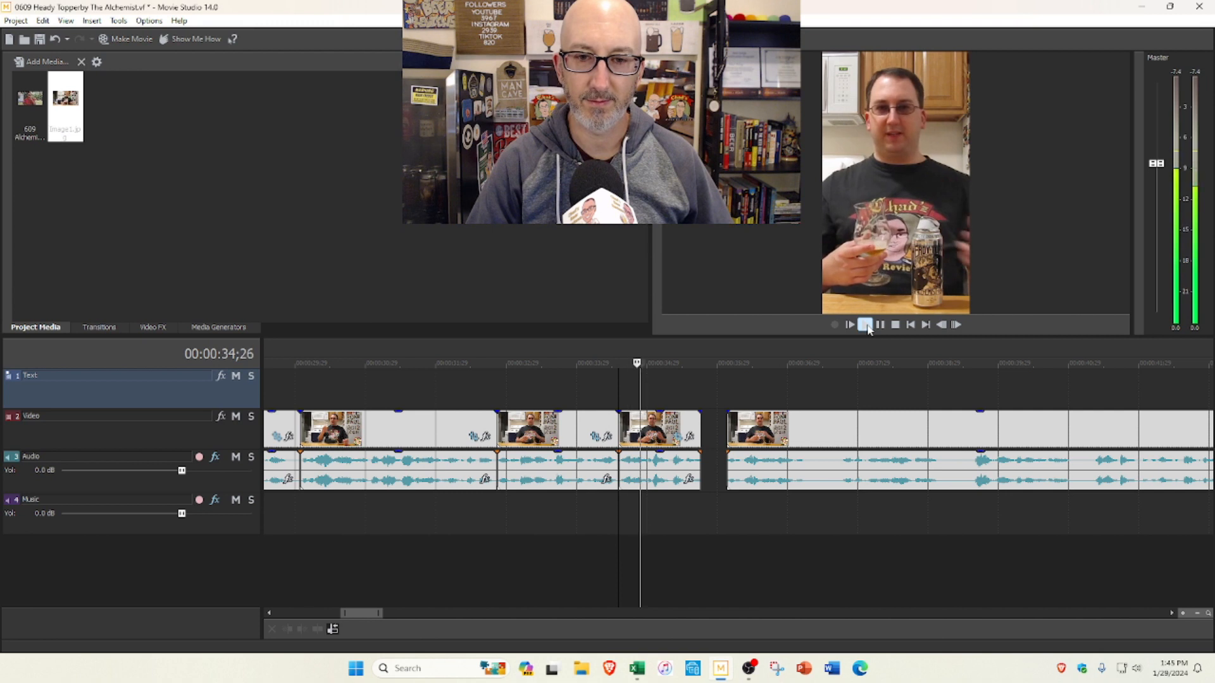
drag(743, 430, 733, 420)
click(896, 325)
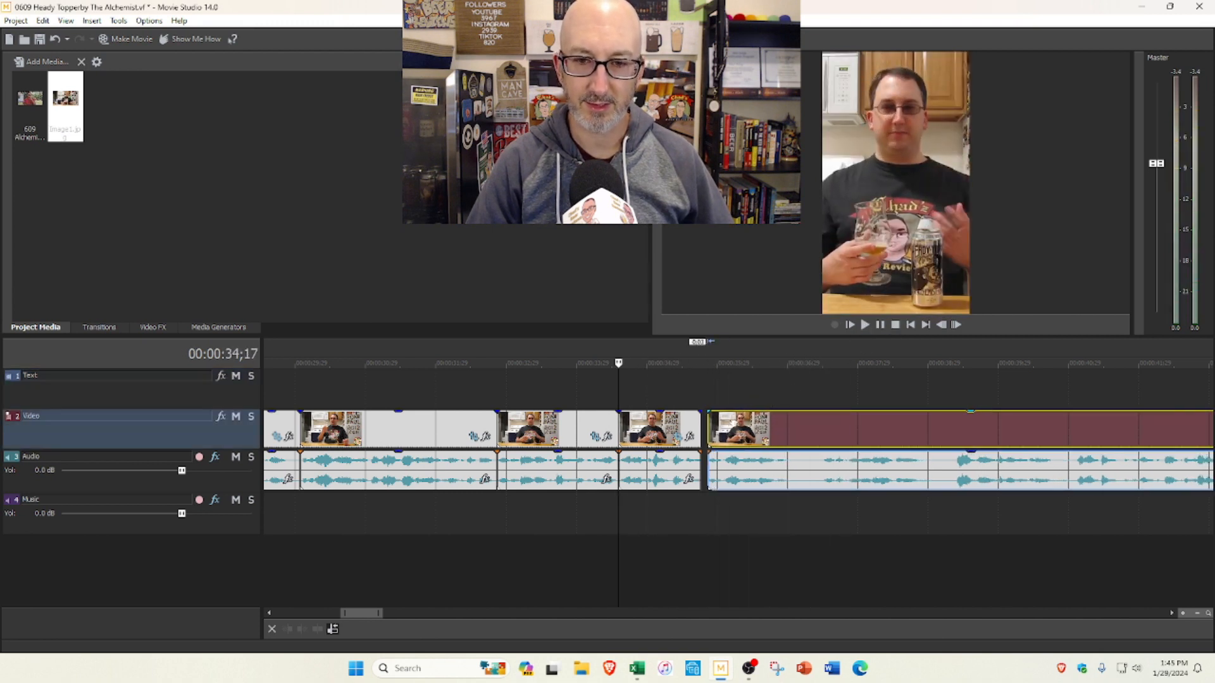
scroll(781, 443, down, 2)
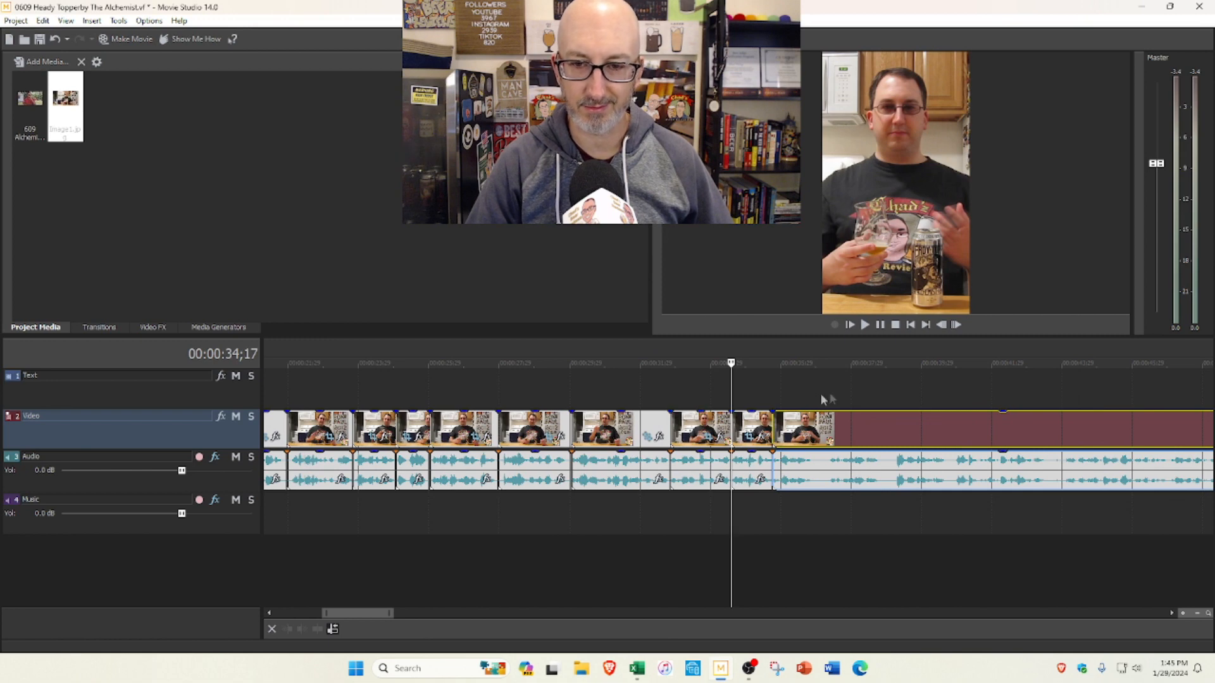
Step: Play the remaining footage after the closed gap, up to 0:42;04, to find the next section to keep
click(821, 406)
click(865, 324)
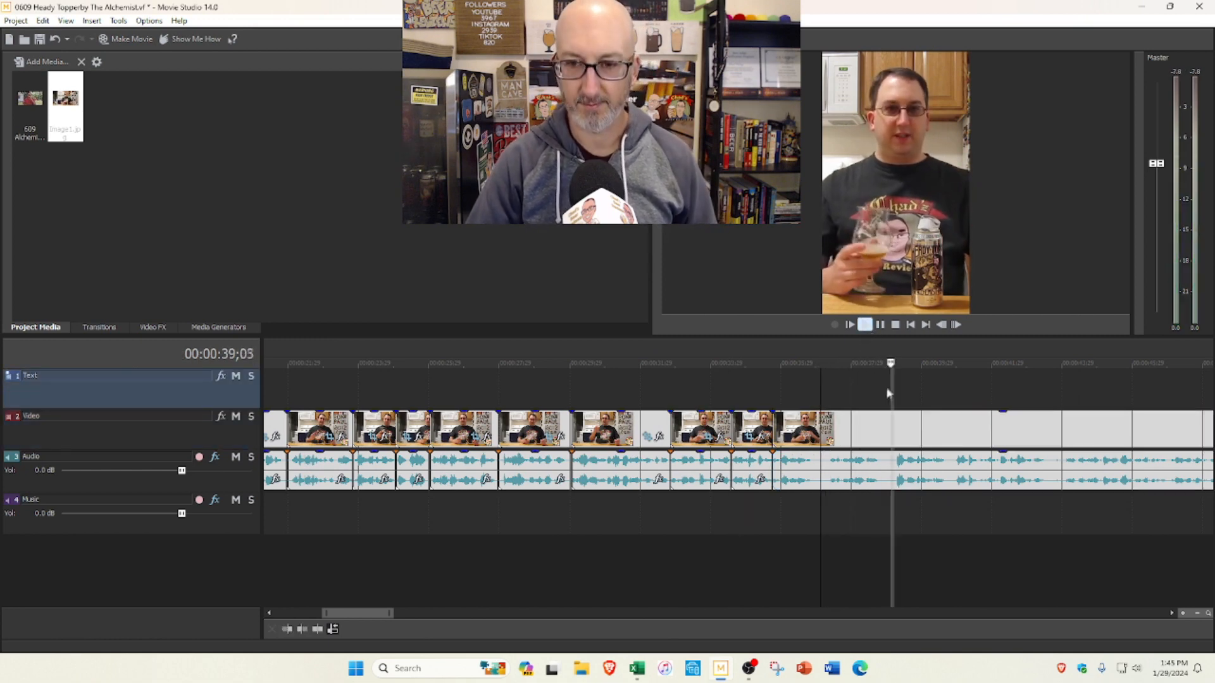
scroll(886, 386, down, 2)
scroll(759, 405, down, 2)
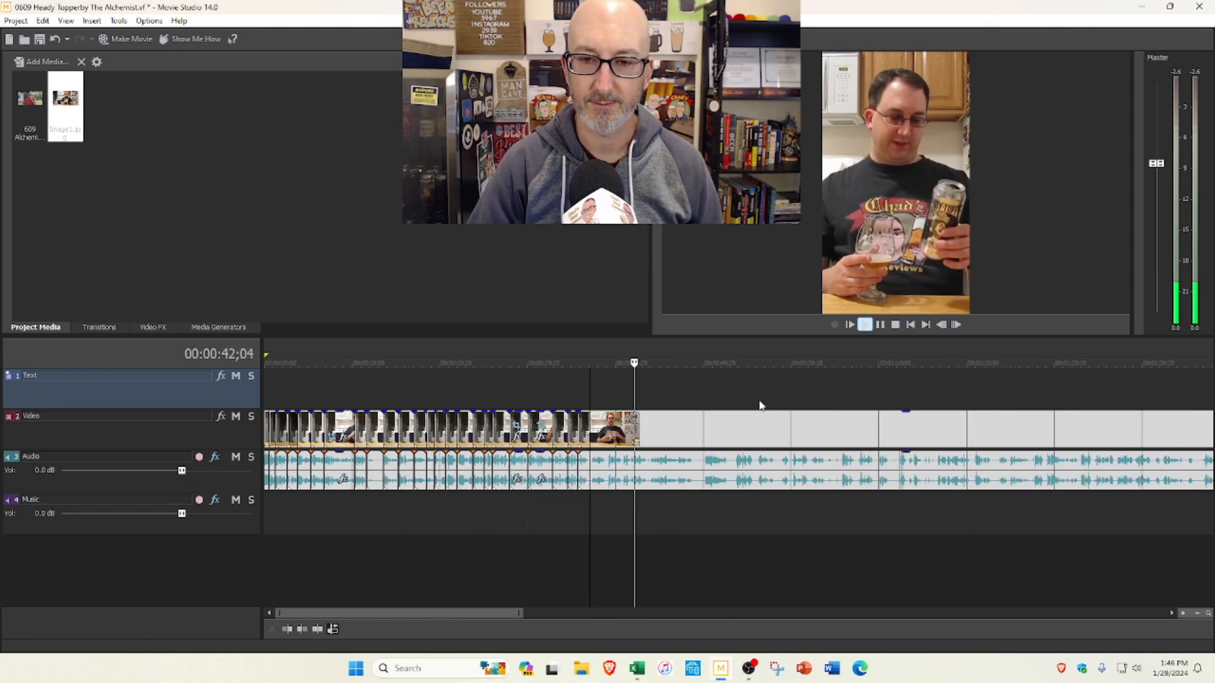
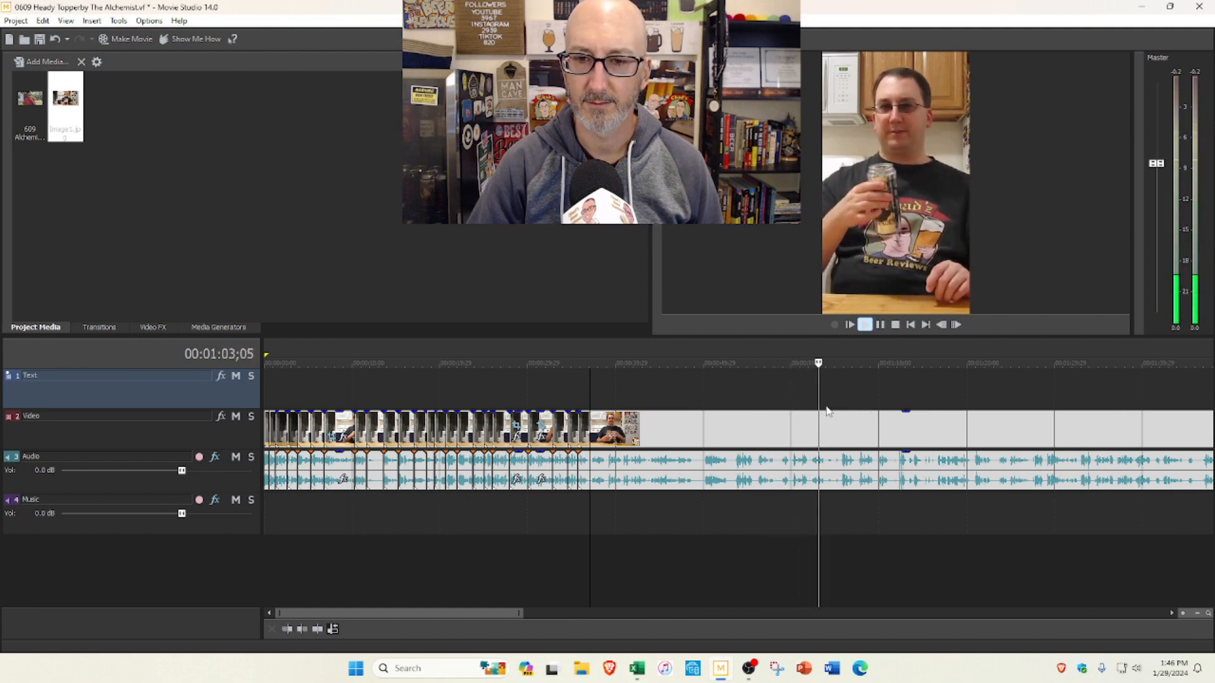
Step: Play the remaining footage in passes between about 1:03 and 1:32 to find the next section to keep
scroll(847, 395, down, 2)
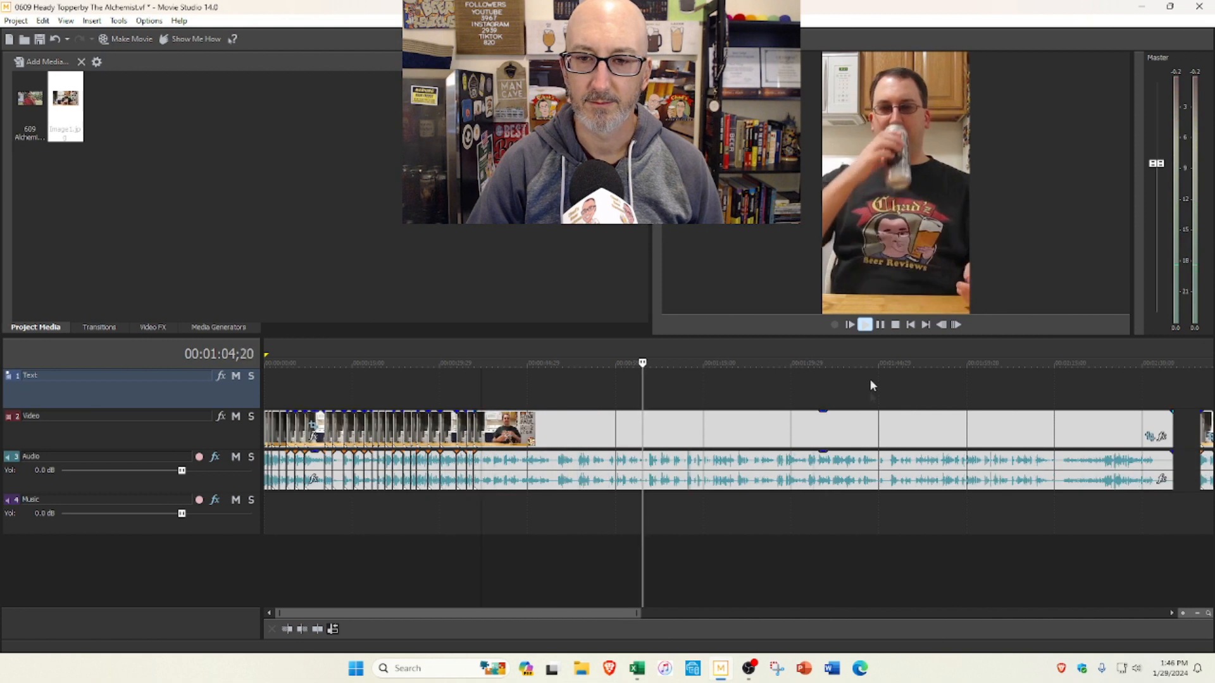
click(895, 324)
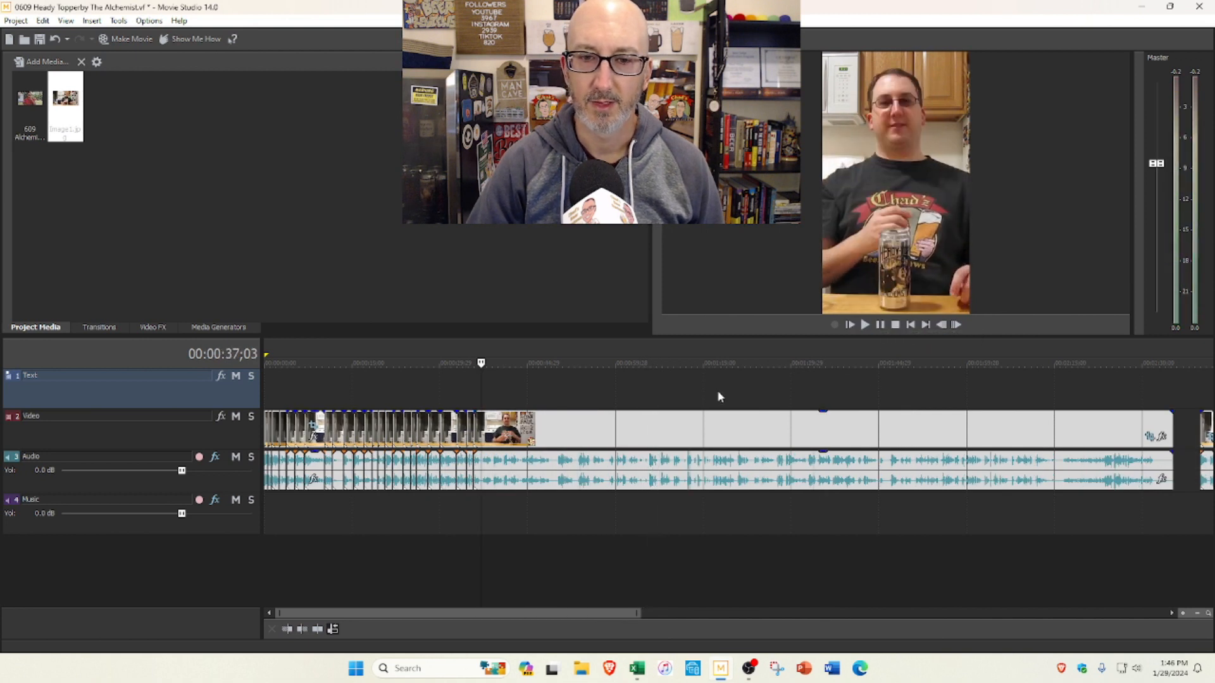
click(649, 389)
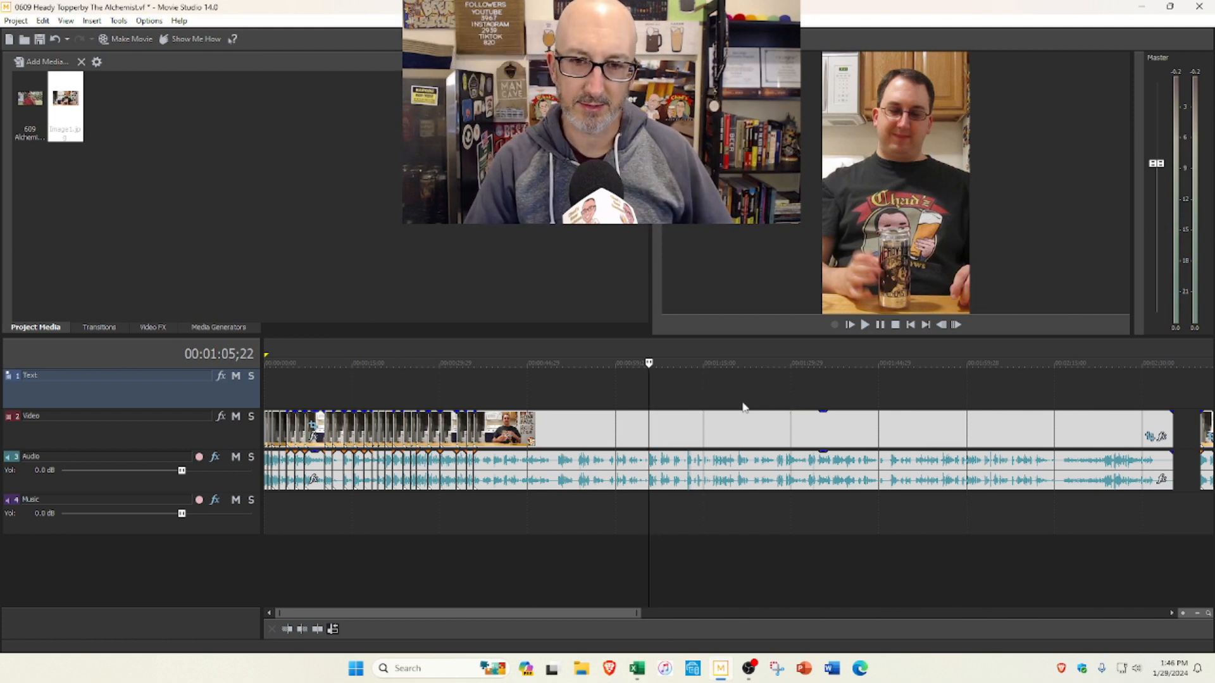
click(694, 390)
click(666, 380)
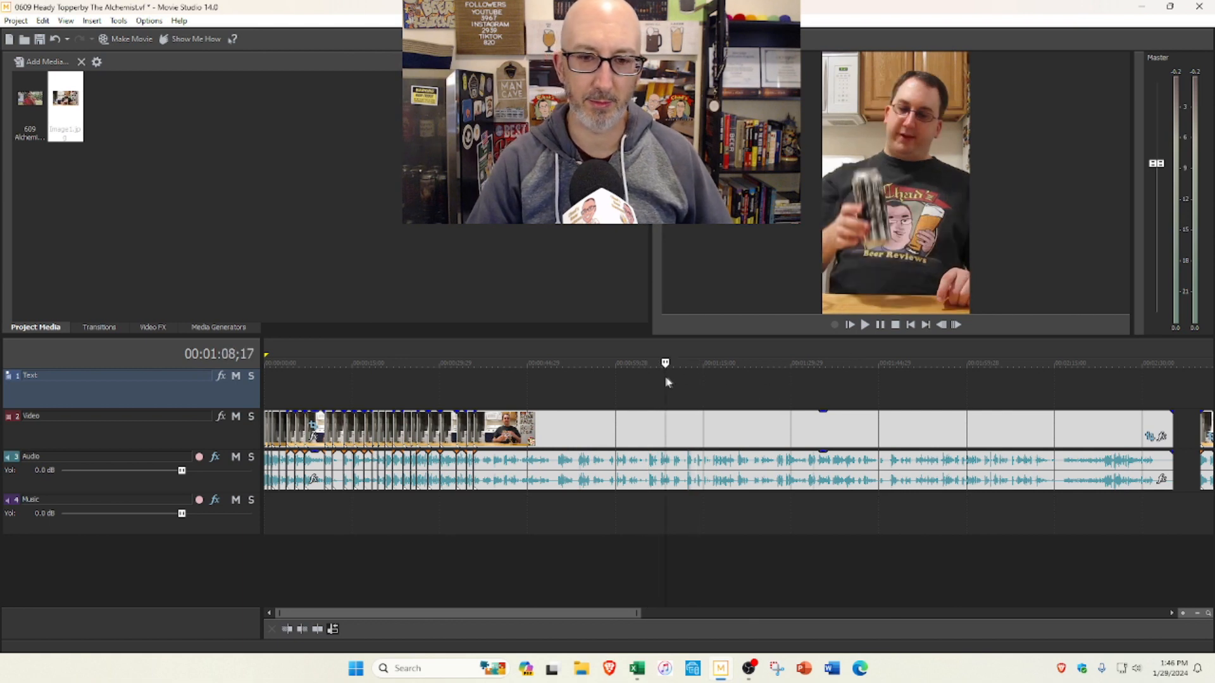
click(865, 325)
click(895, 324)
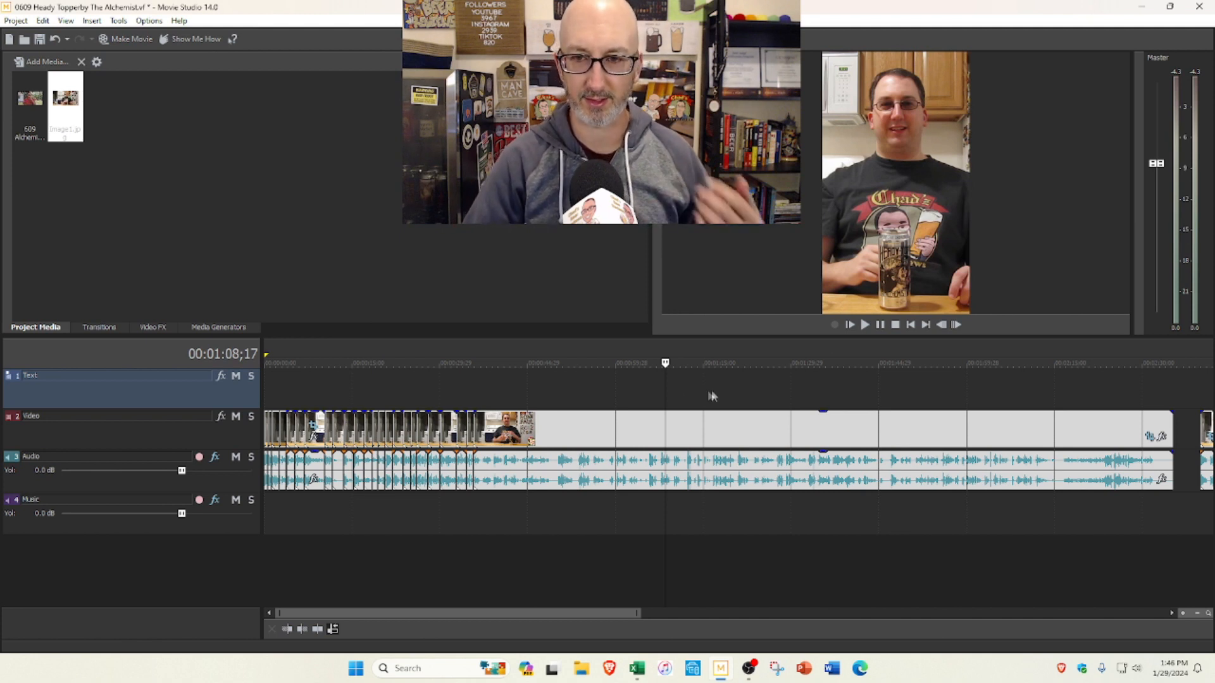
click(866, 328)
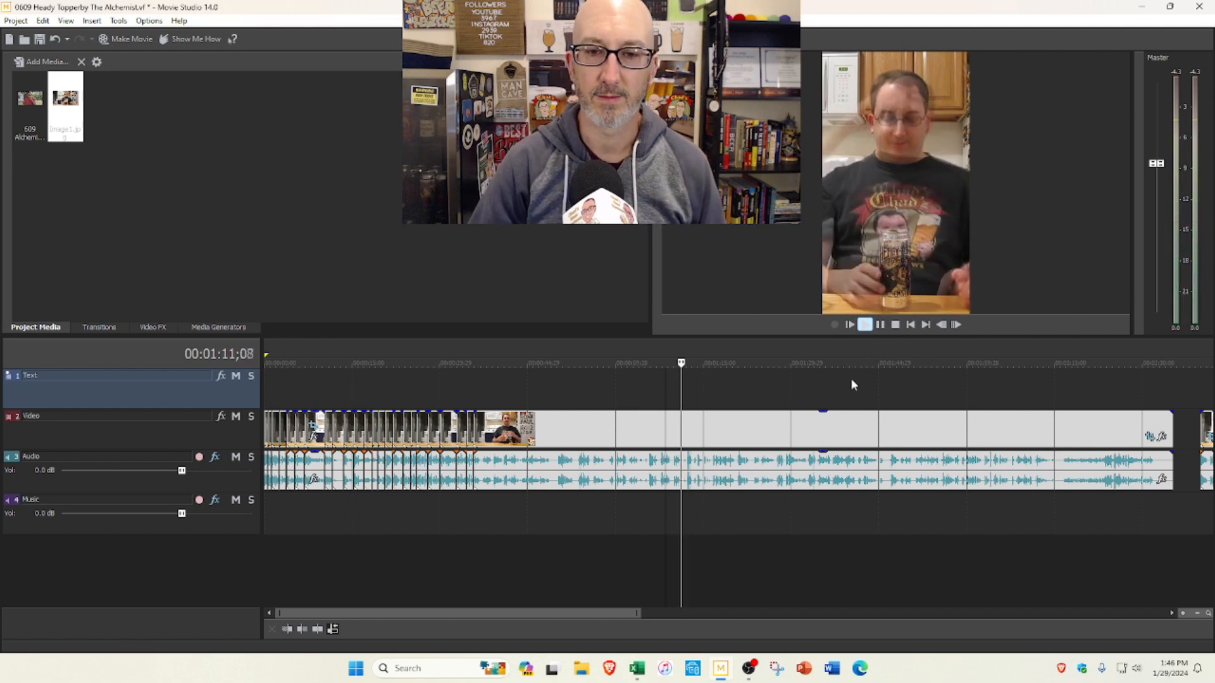
scroll(847, 378, up, 1)
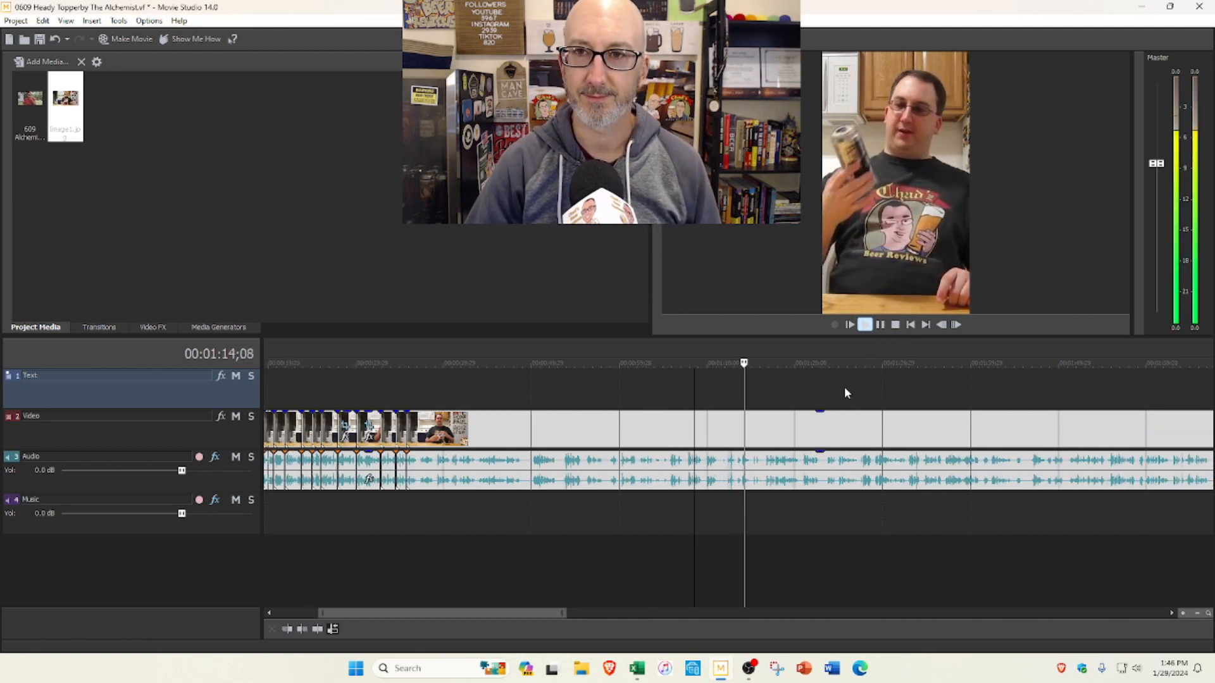
scroll(833, 390, down, 2)
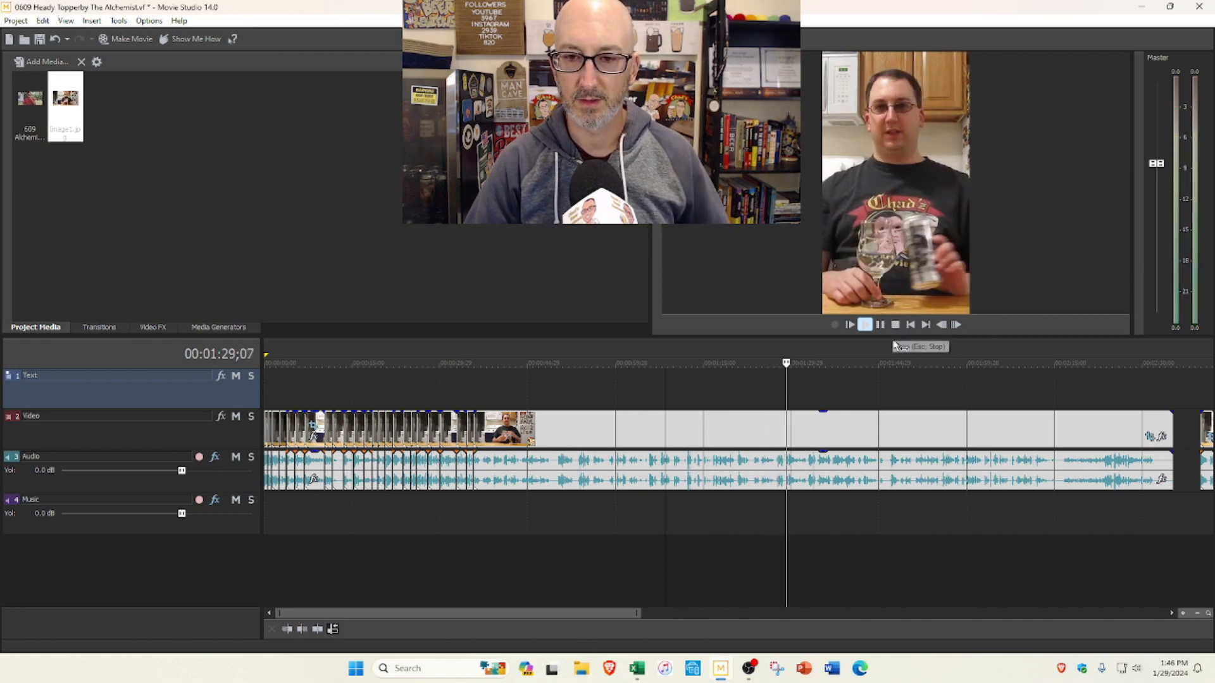
scroll(885, 372, up, 2)
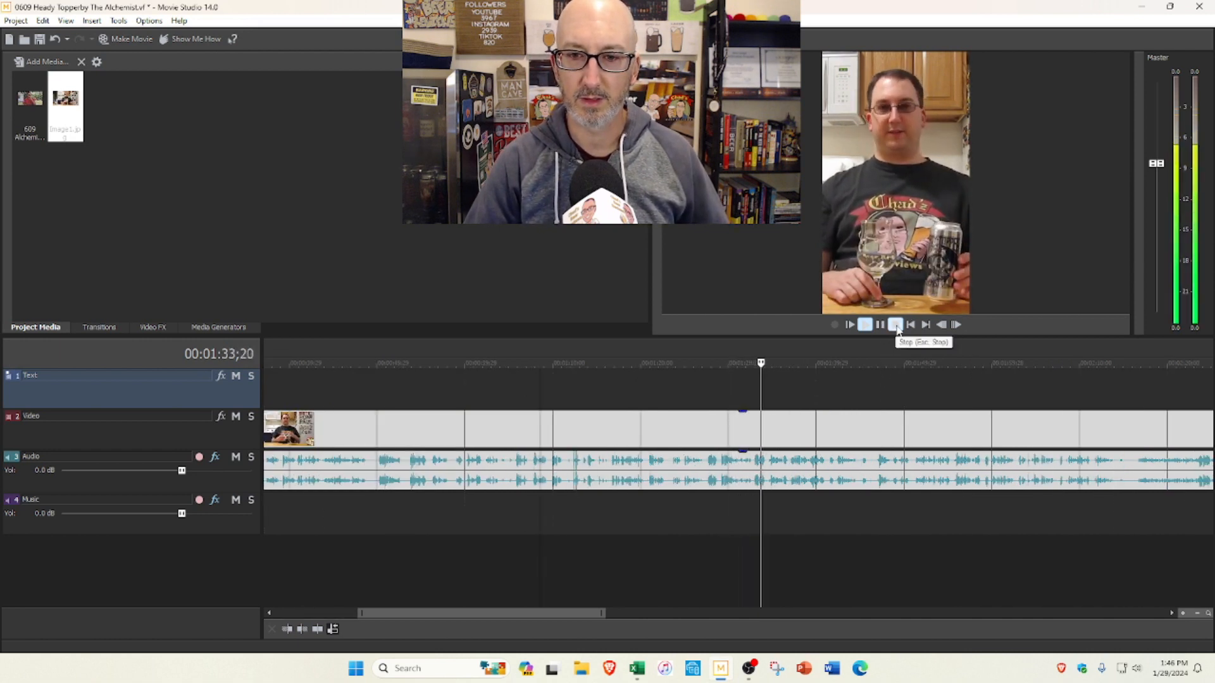
click(875, 340)
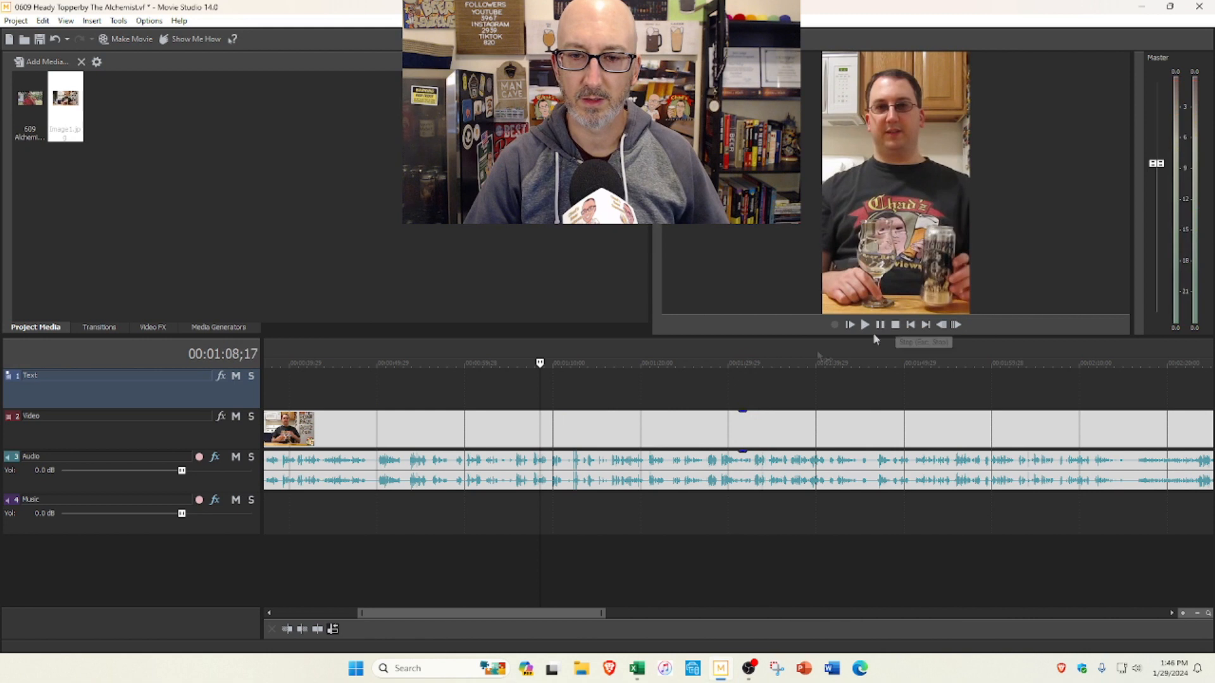
Step: Split the clip at 1:32;28 and delete the unwanted footage between the last kept segment and that cut, closing the gap
click(707, 391)
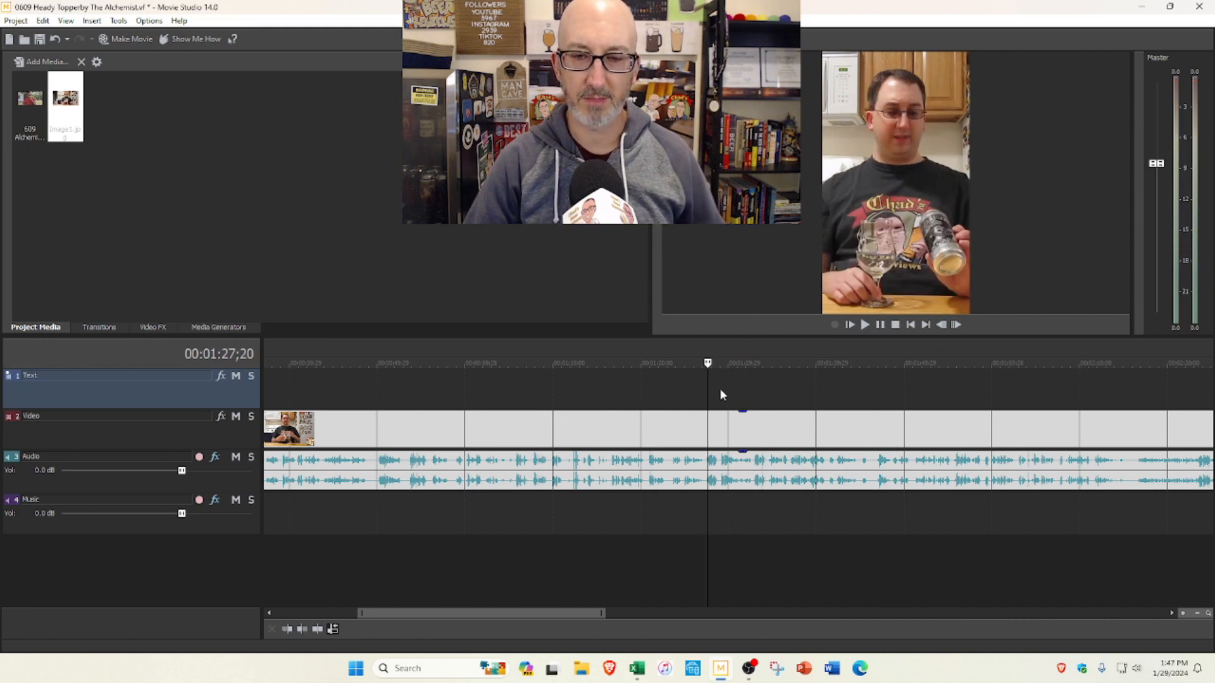
click(754, 393)
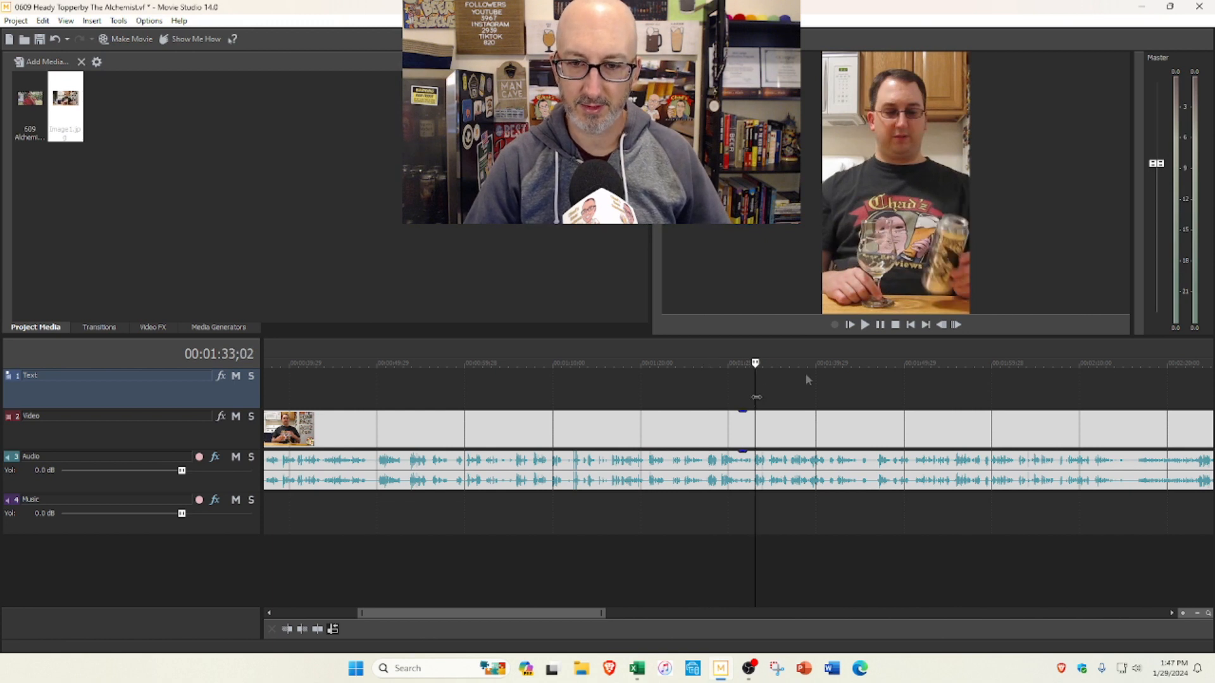
click(866, 326)
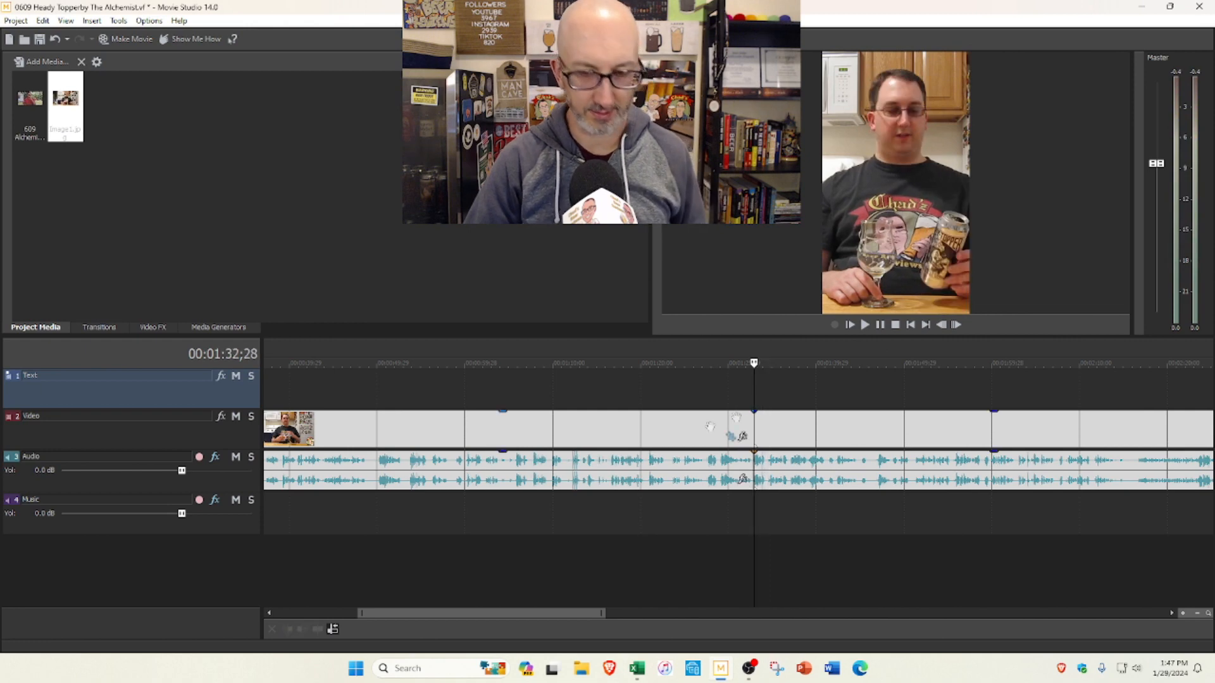
scroll(633, 436, down, 2)
click(522, 440)
key(Delete)
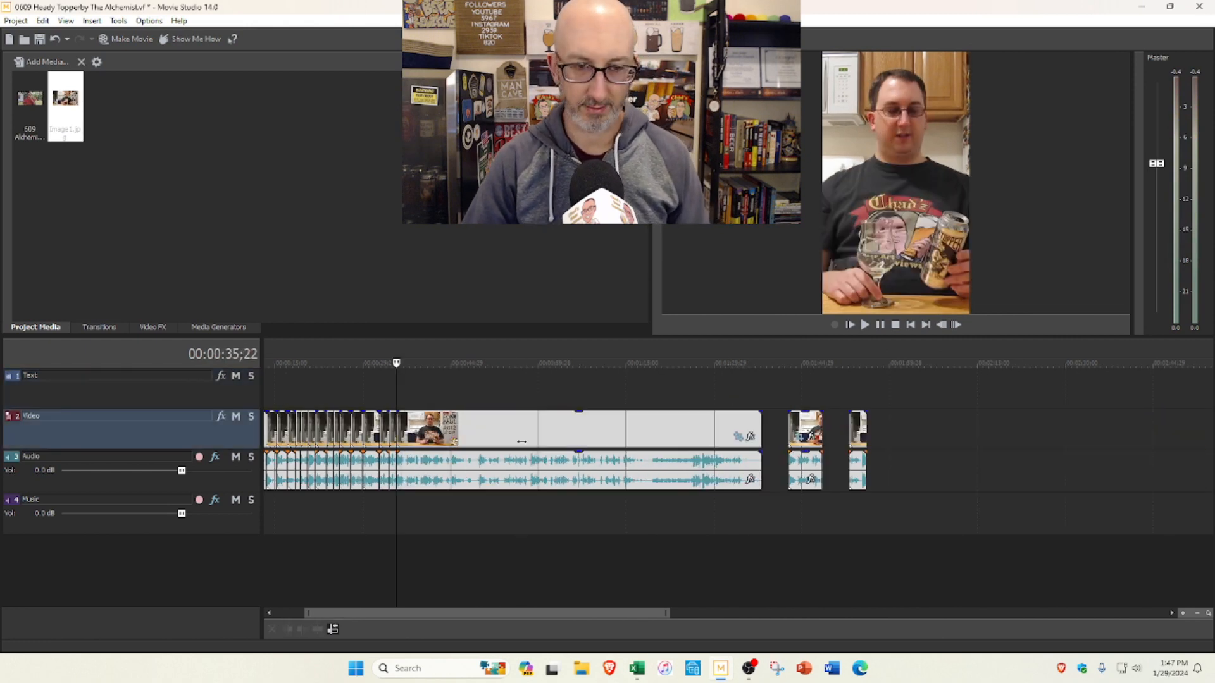
Step: Split the following footage at 0:39;16 and 0:36;29, and delete the piece between the two cuts with the gap closed
scroll(522, 441, up, 3)
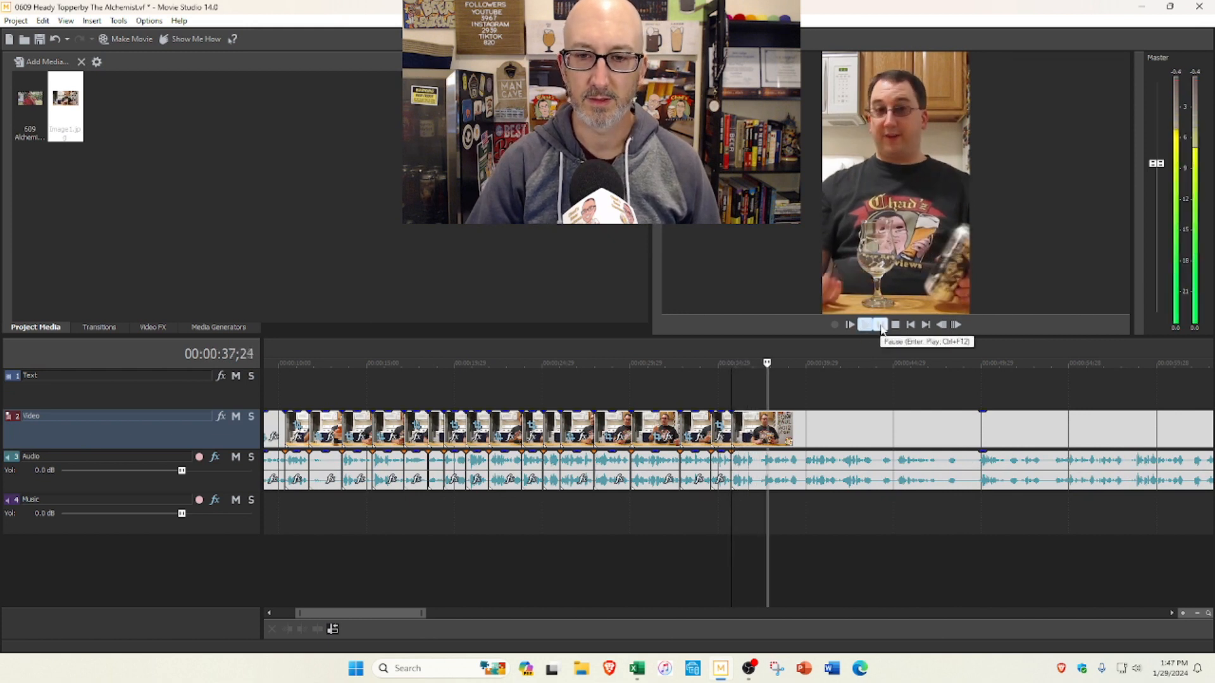
click(885, 328)
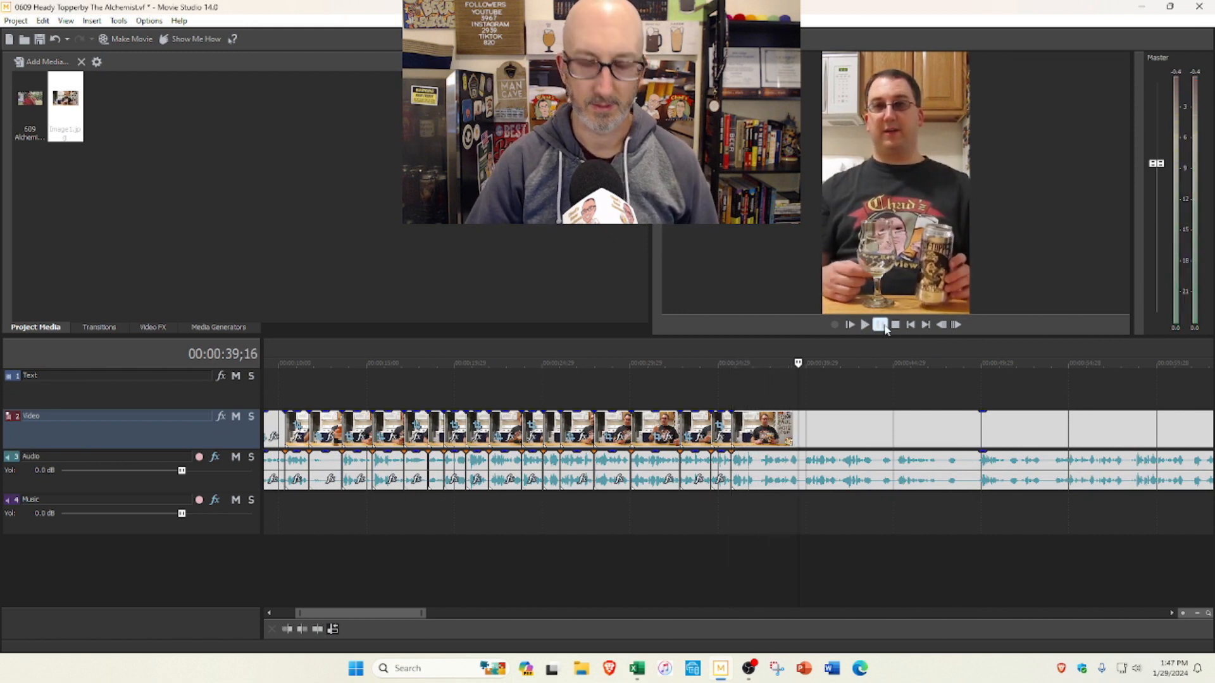
click(752, 405)
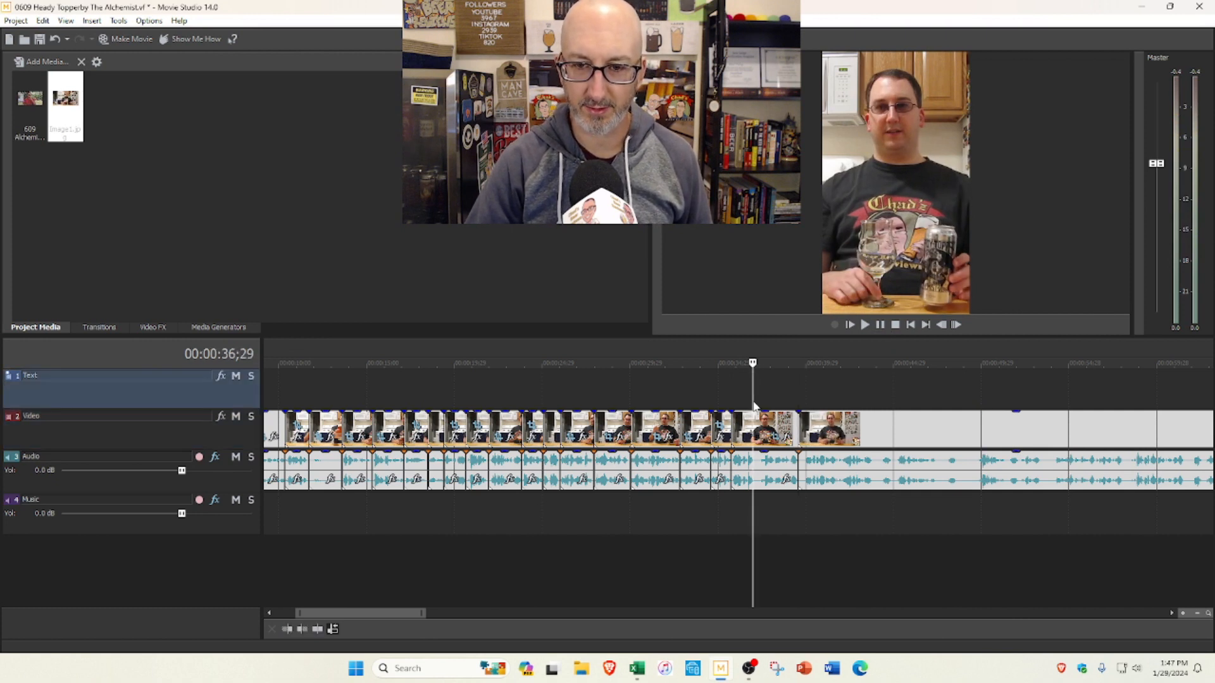
click(769, 424)
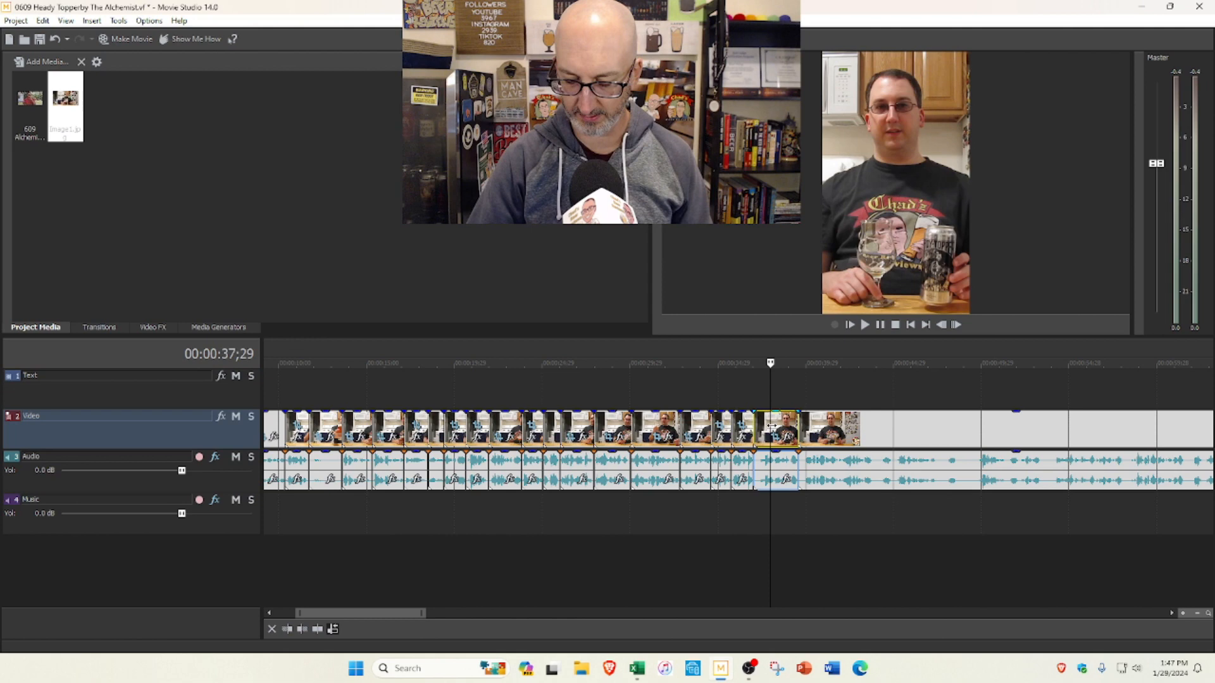
key(Delete)
Step: Play on from the last cut, split the footage at 0:51;13, and remove everything between the last cut and that split
click(865, 325)
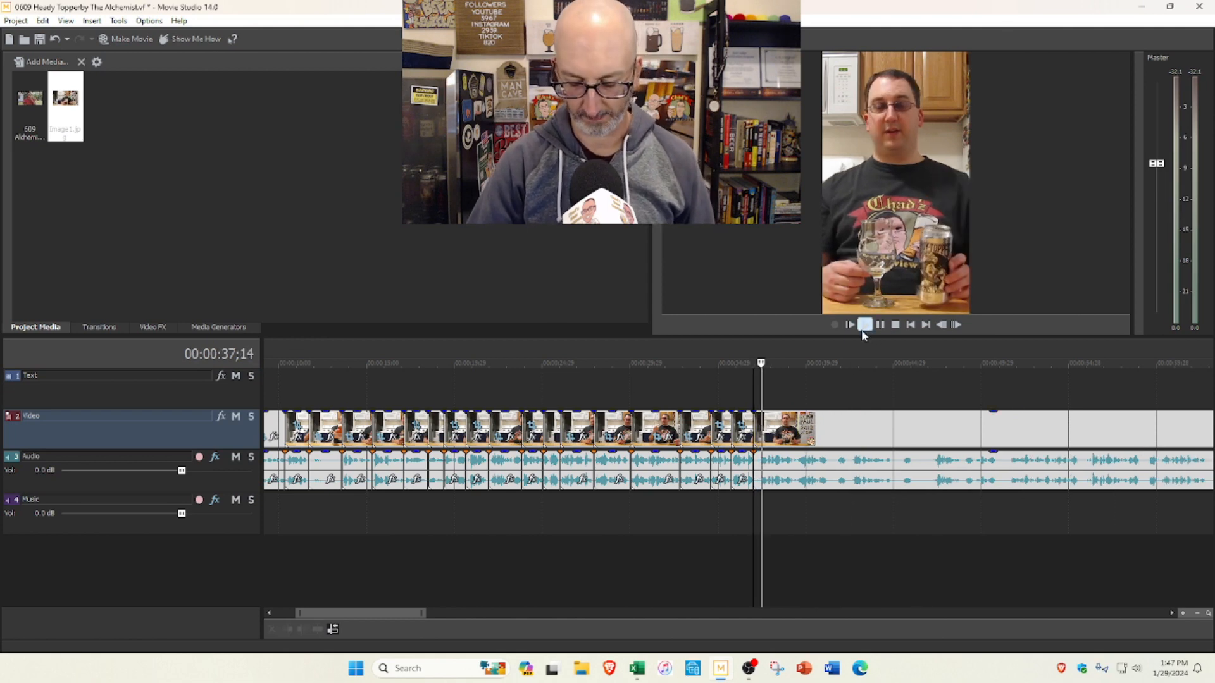
scroll(858, 418, down, 2)
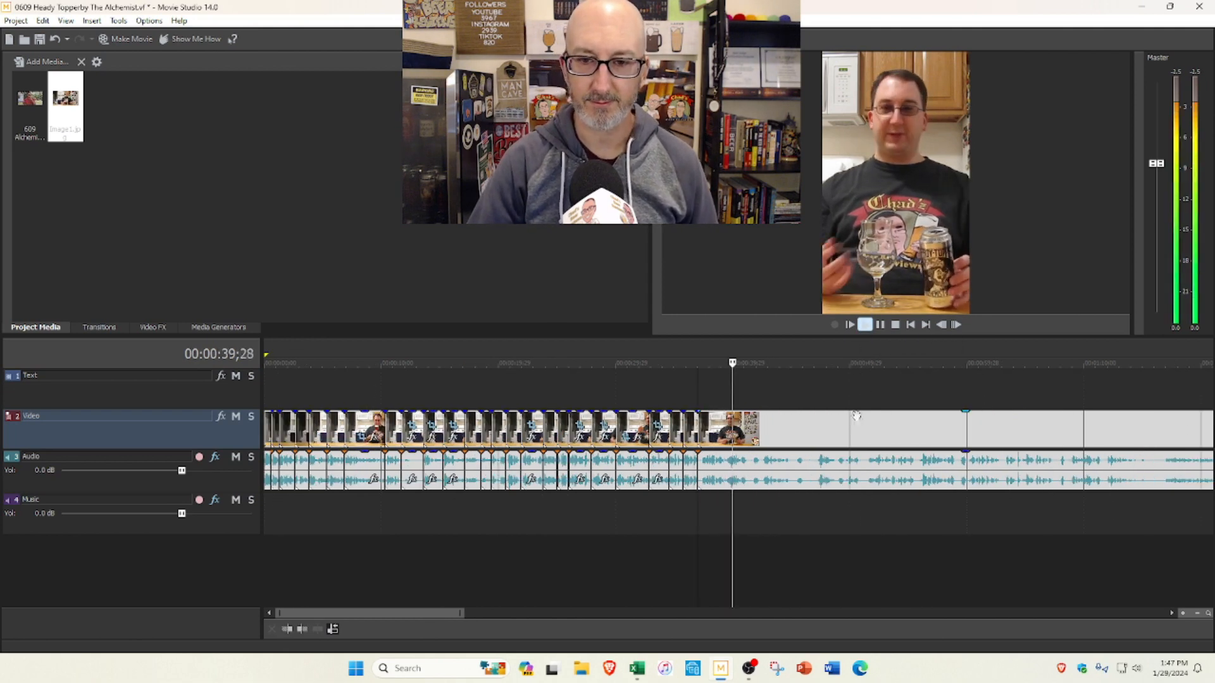
scroll(728, 427, up, 2)
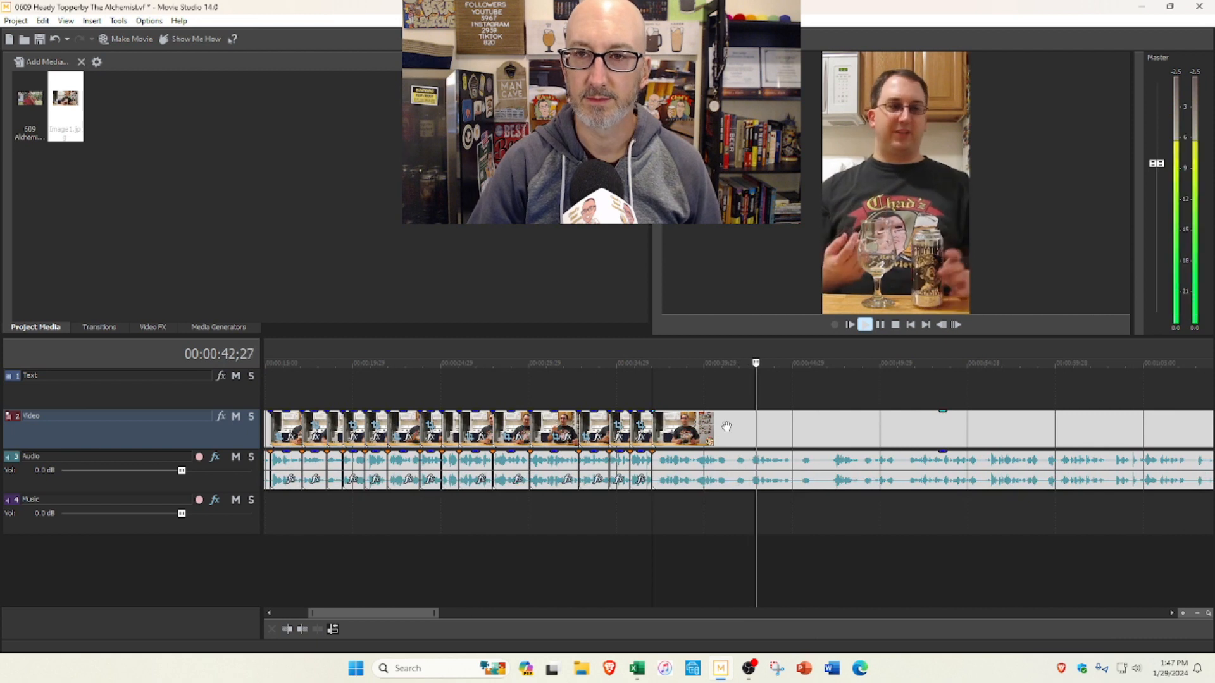
scroll(726, 428, down, 1)
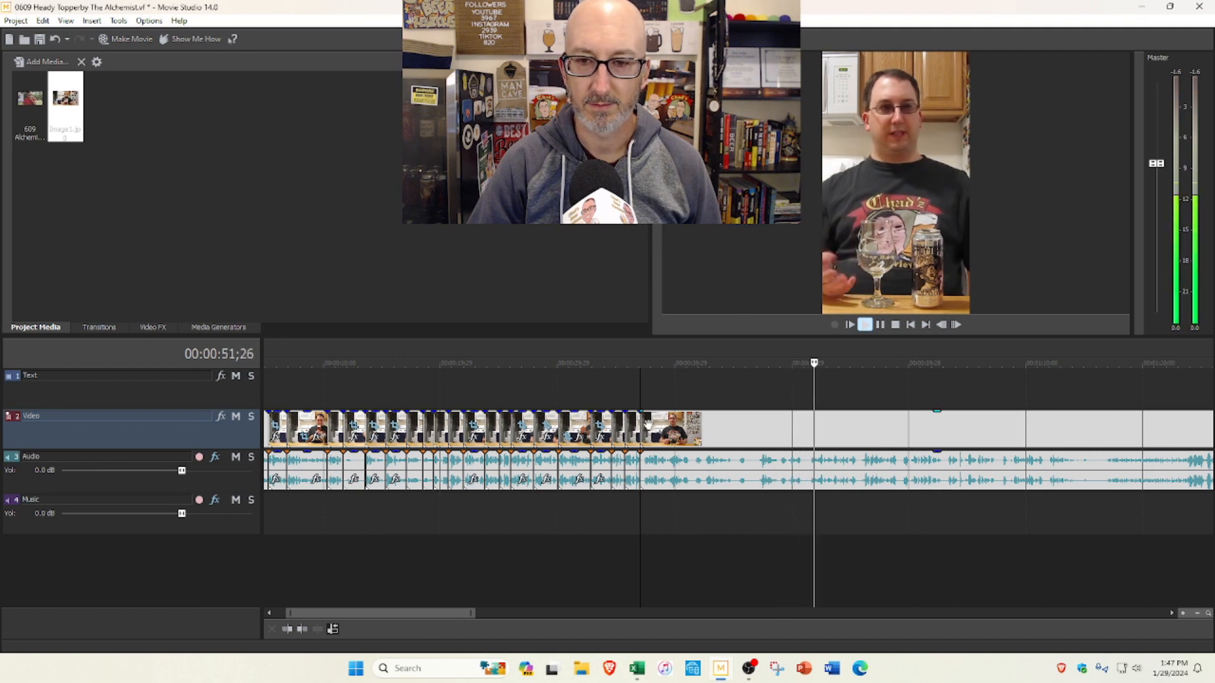
scroll(768, 431, down, 1)
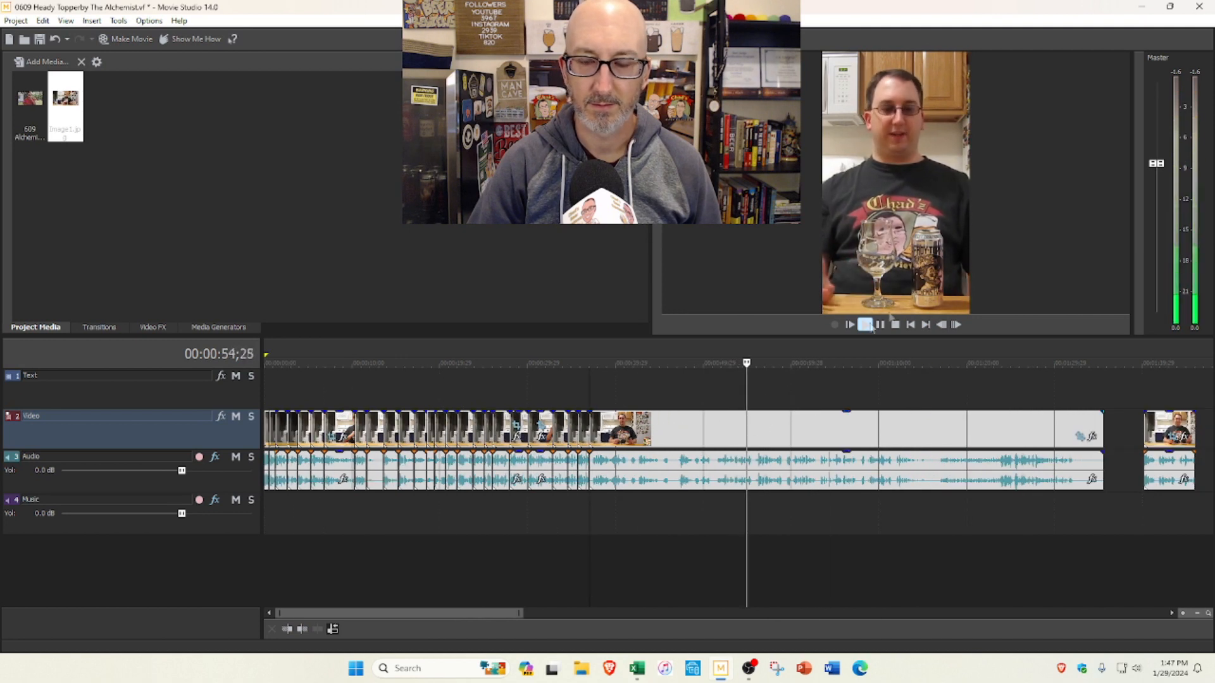
key(Escape)
click(715, 392)
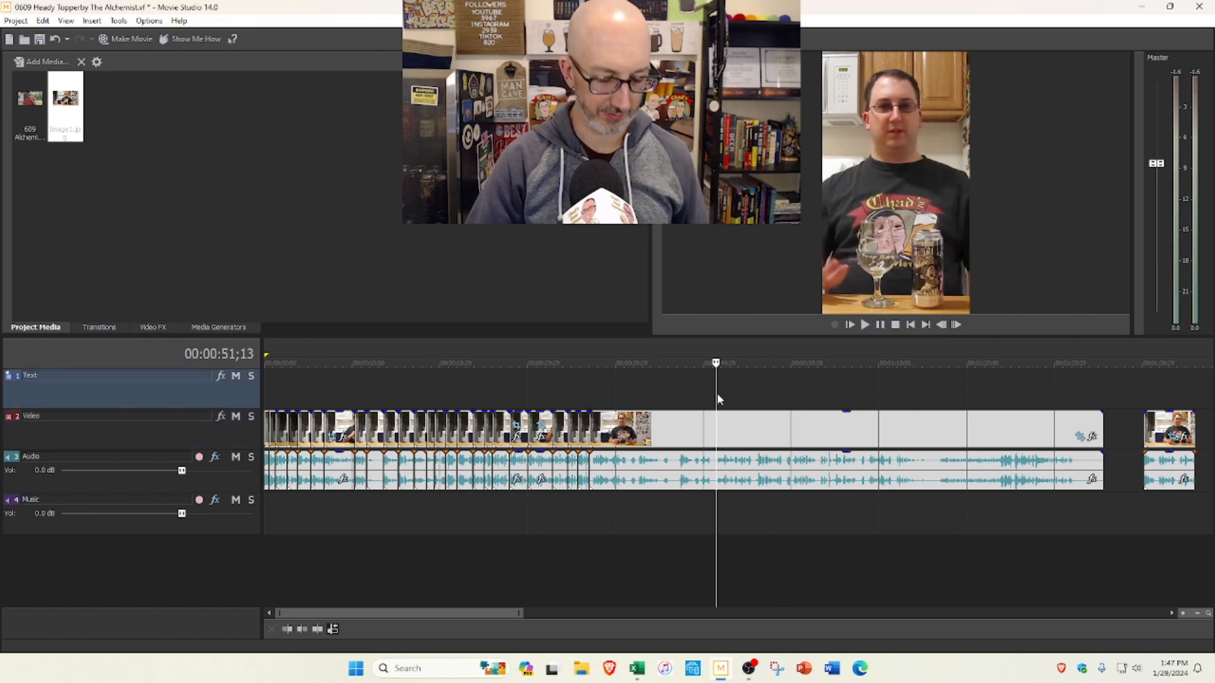
key(s)
click(649, 434)
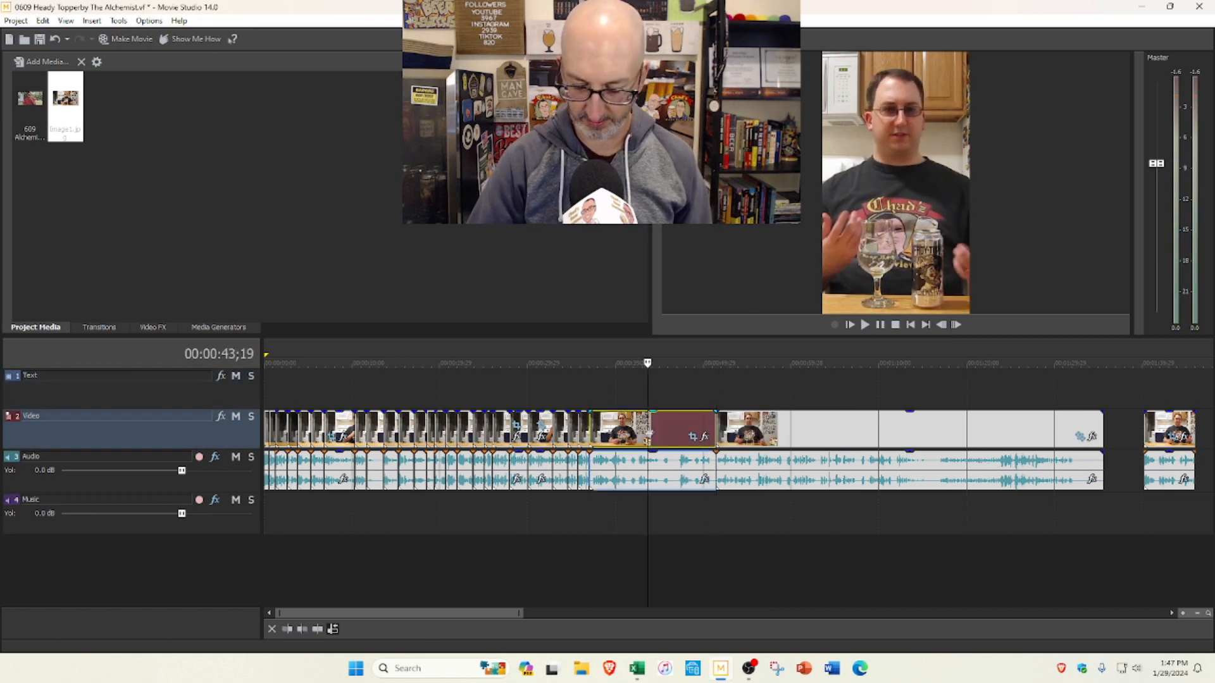
key(Delete)
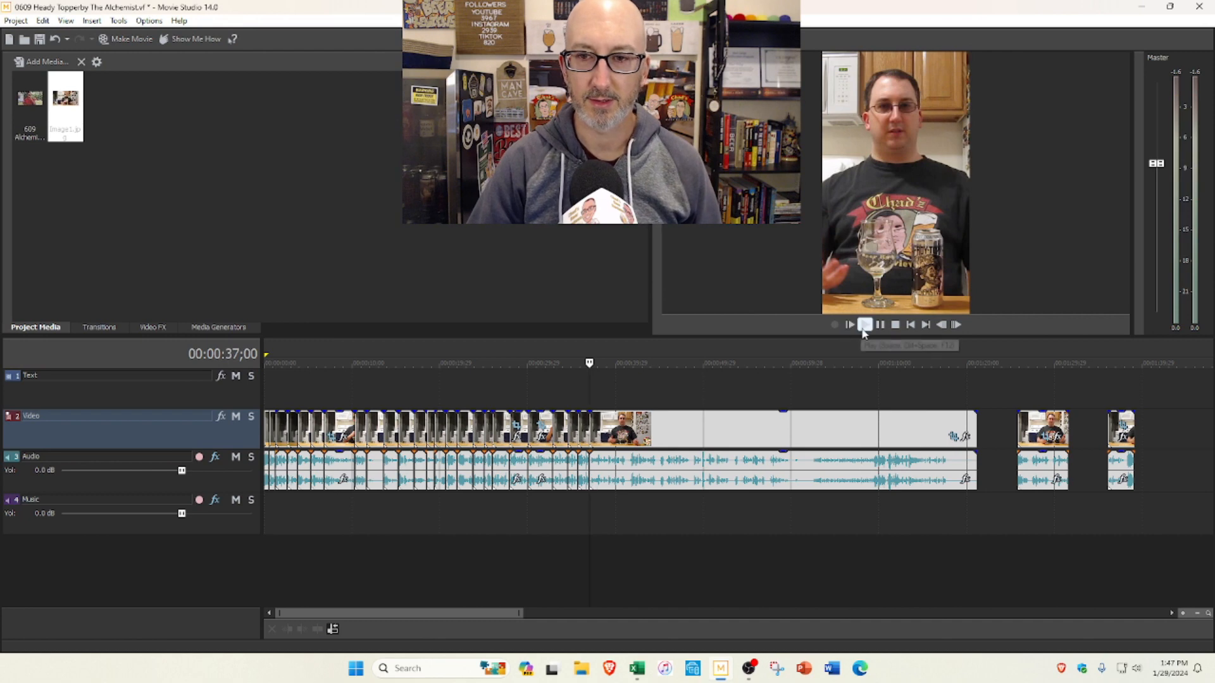
Step: Play the footage after the cut at 0:37;00 and split it at 0:43;27
scroll(884, 346, up, 3)
scroll(888, 347, up, 2)
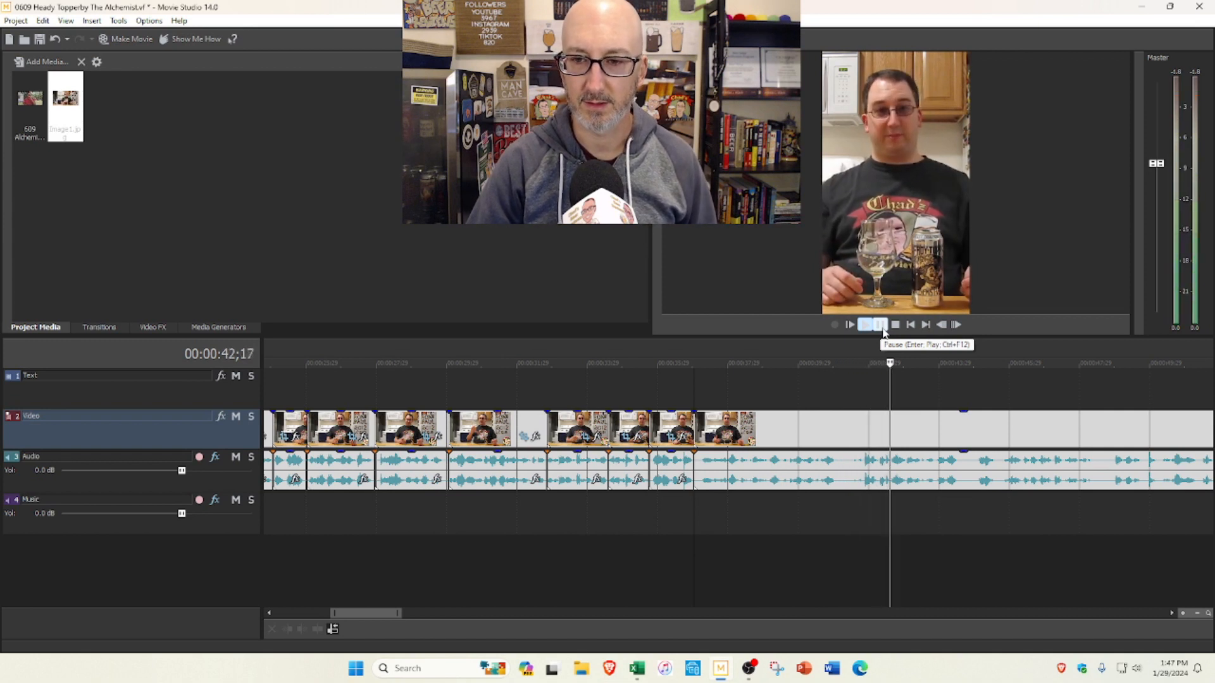
click(882, 326)
click(882, 328)
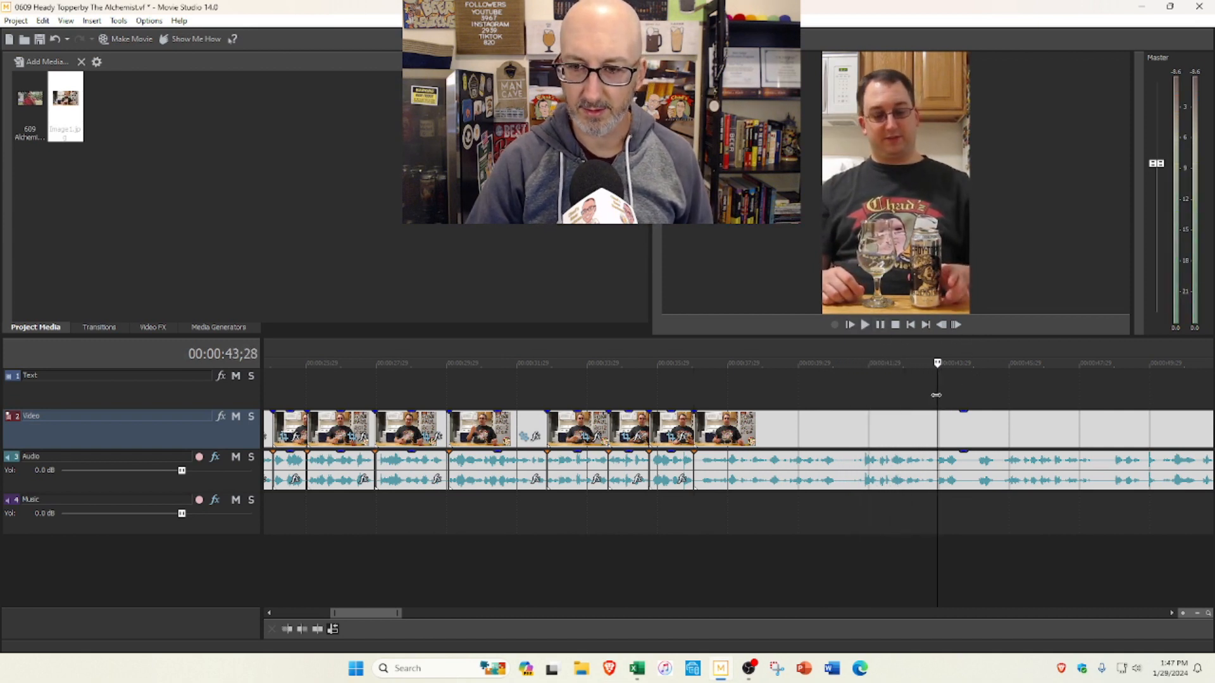
click(936, 395)
key(s)
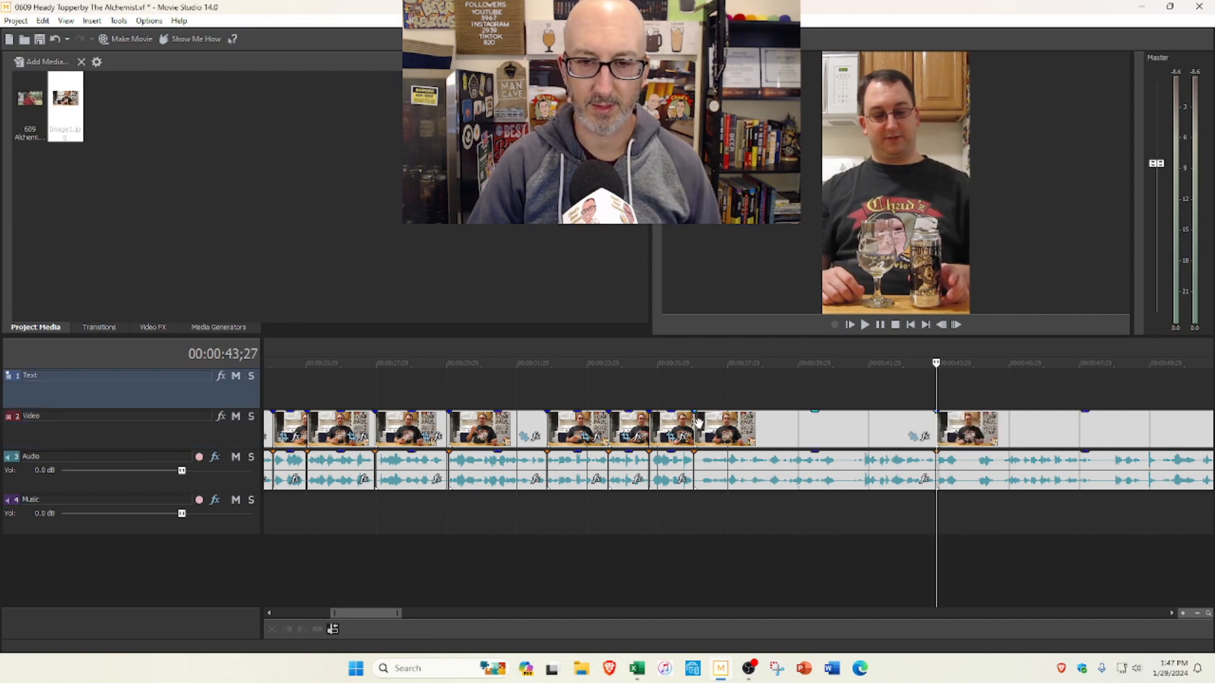
Step: Trim a few frames twice from the start of the segment after the 0:37;00 cut, closing the gap and replaying between trims
click(702, 417)
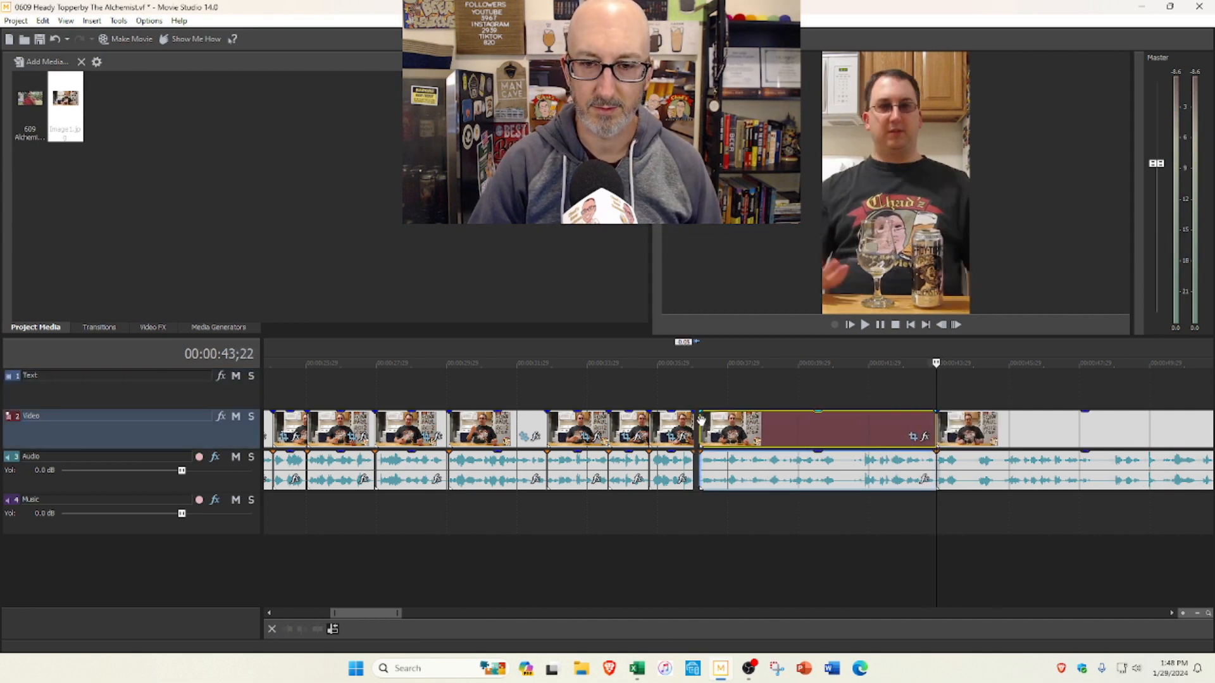
click(695, 392)
click(865, 325)
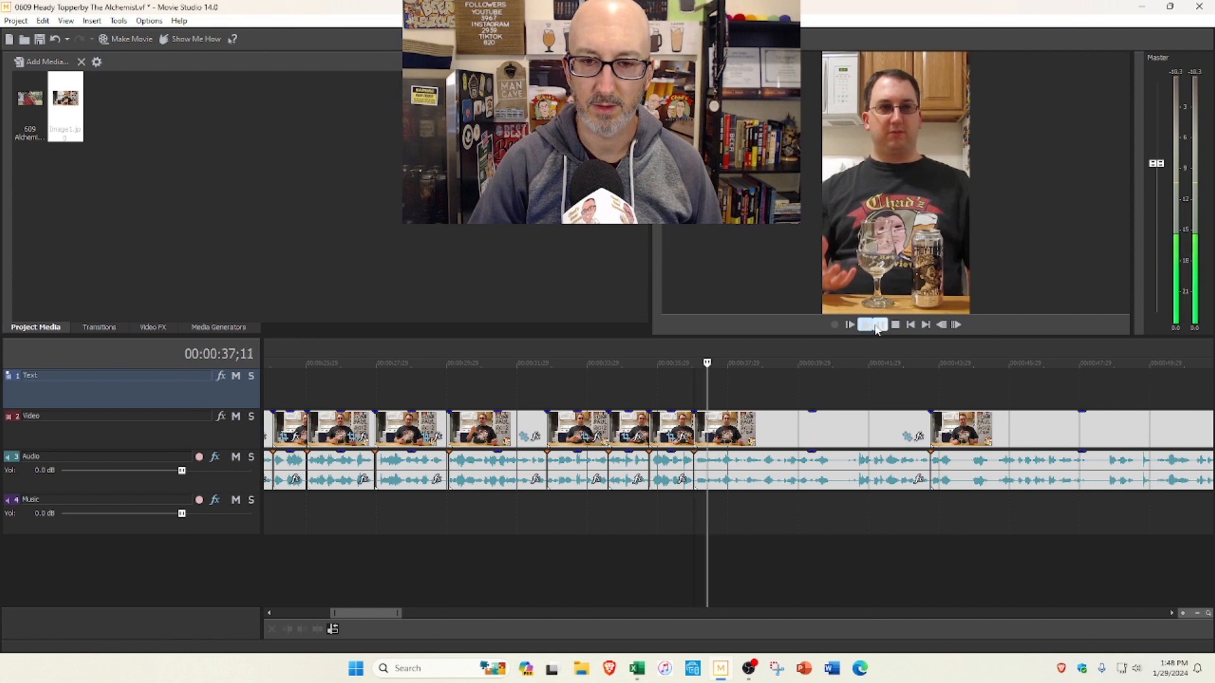
click(702, 424)
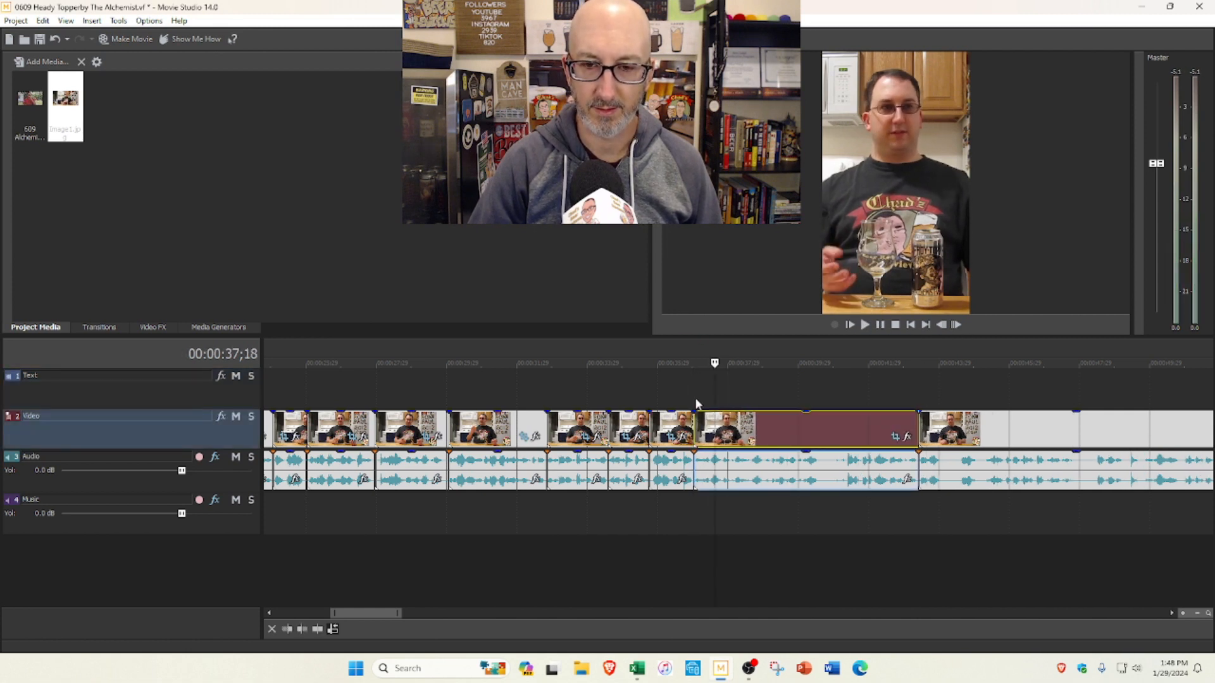
Step: Play the trimmed segment from its start and split it at 0:40;01
click(693, 396)
click(866, 325)
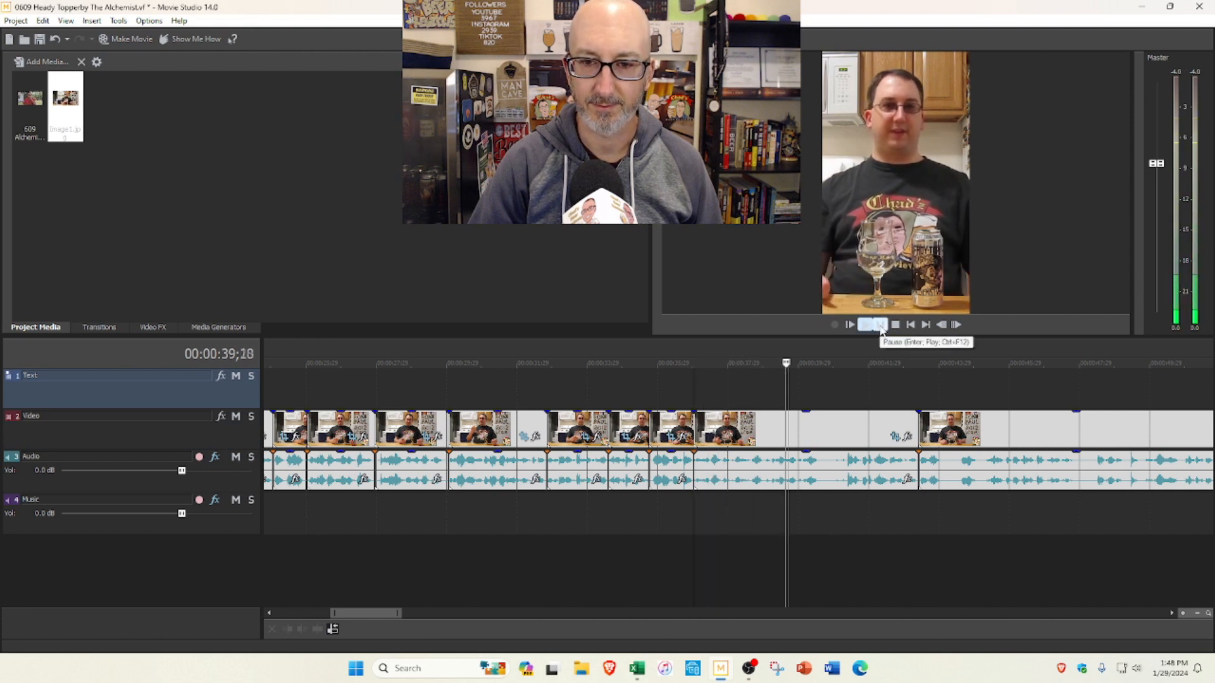
click(881, 325)
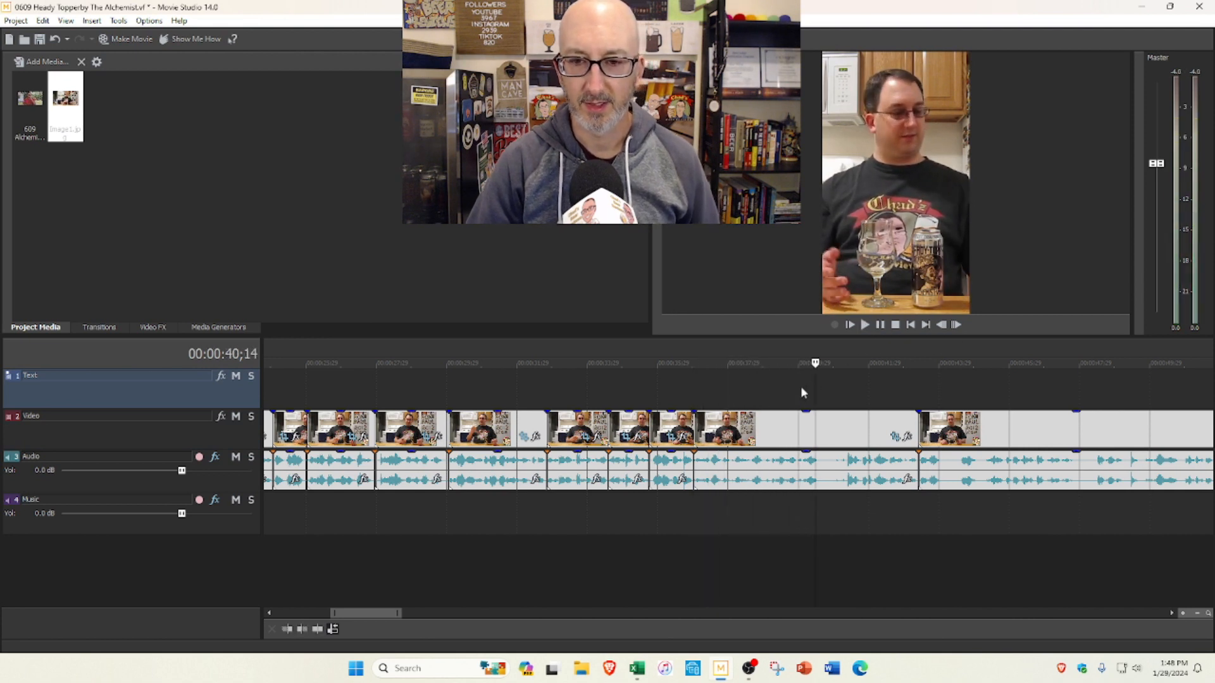
click(800, 388)
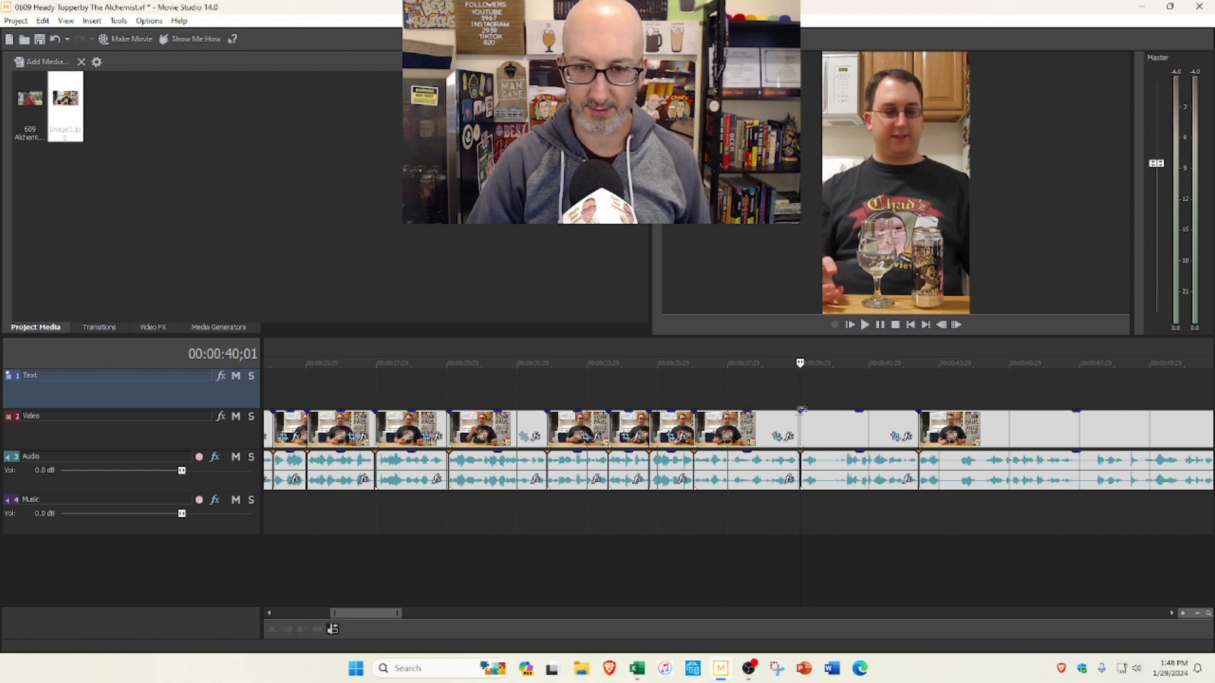
Step: Split the footage at 0:40;01, trim the start of the segment after the cut with the gap closed, and replay from 0:37;08
key(s)
drag(802, 425, 847, 416)
click(703, 396)
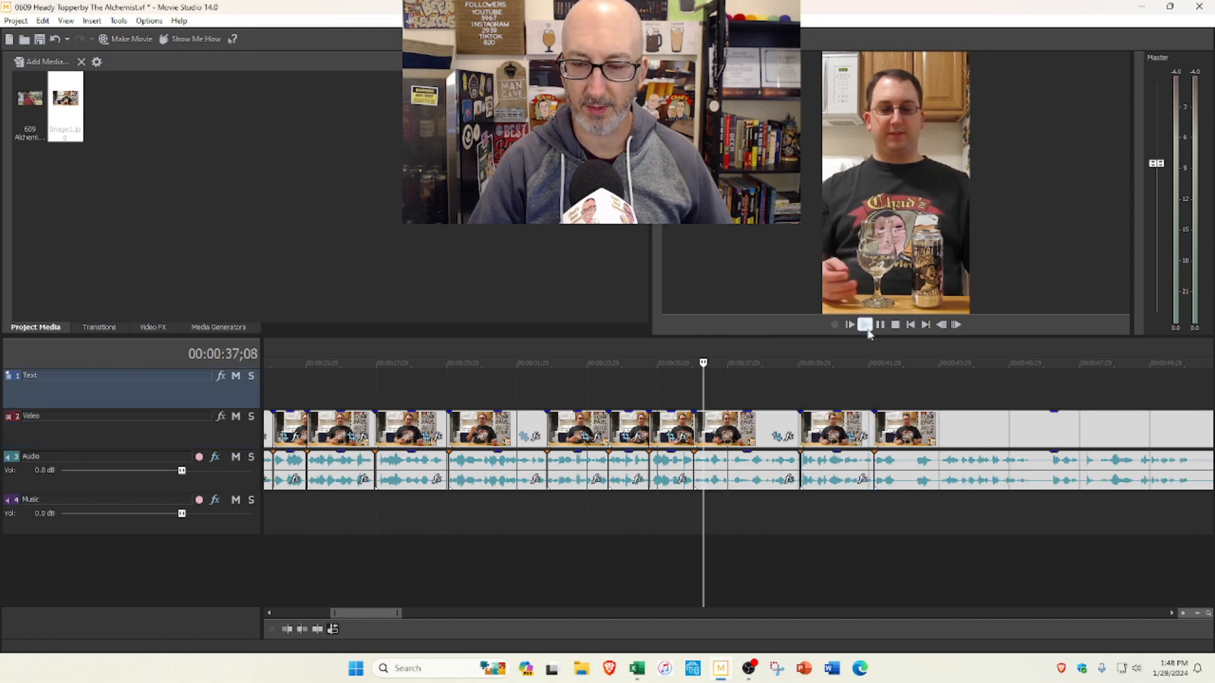
click(866, 327)
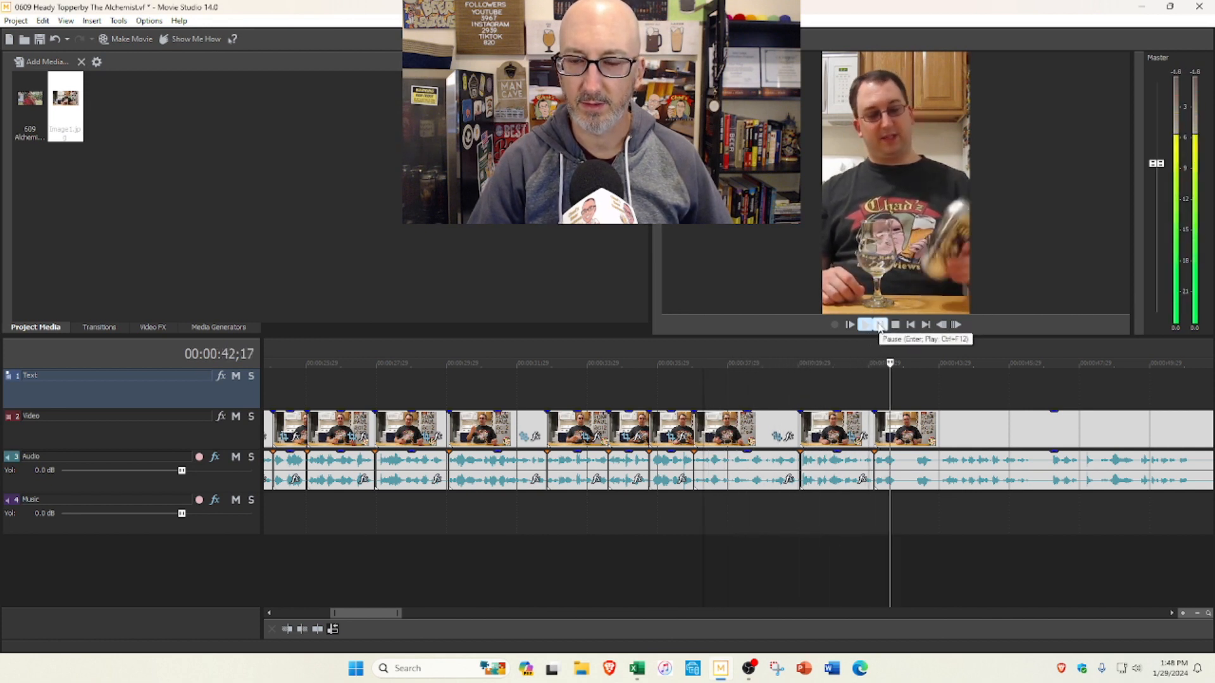
scroll(822, 412, down, 2)
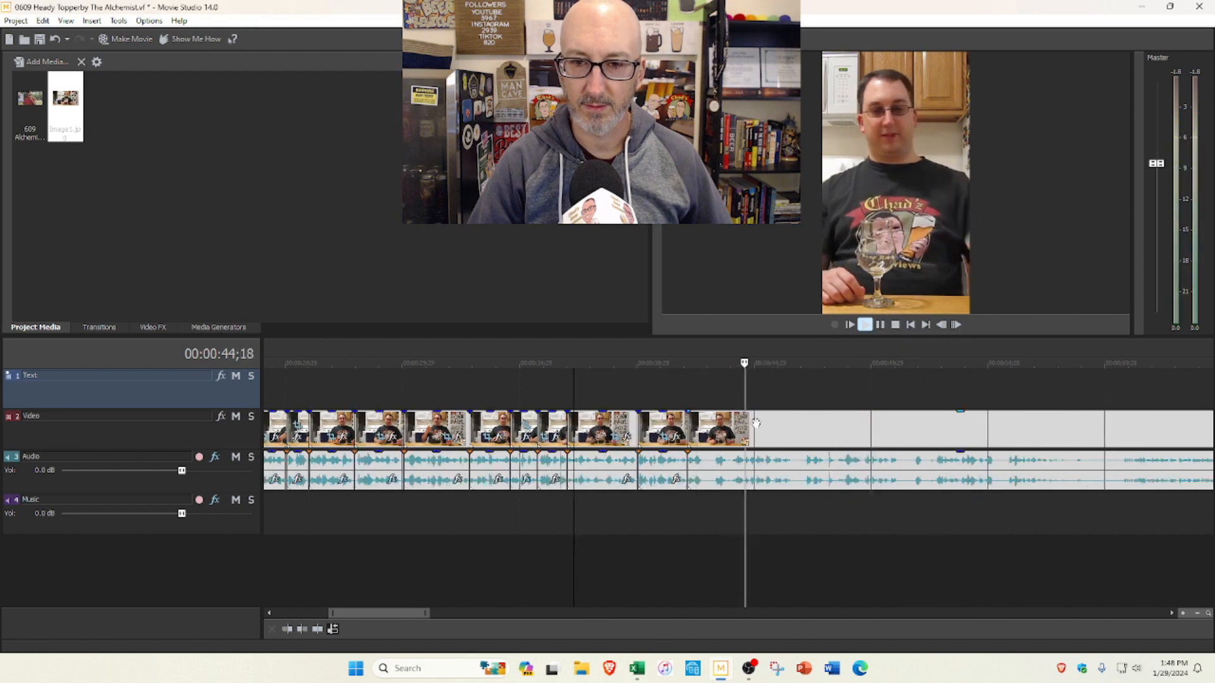
click(895, 325)
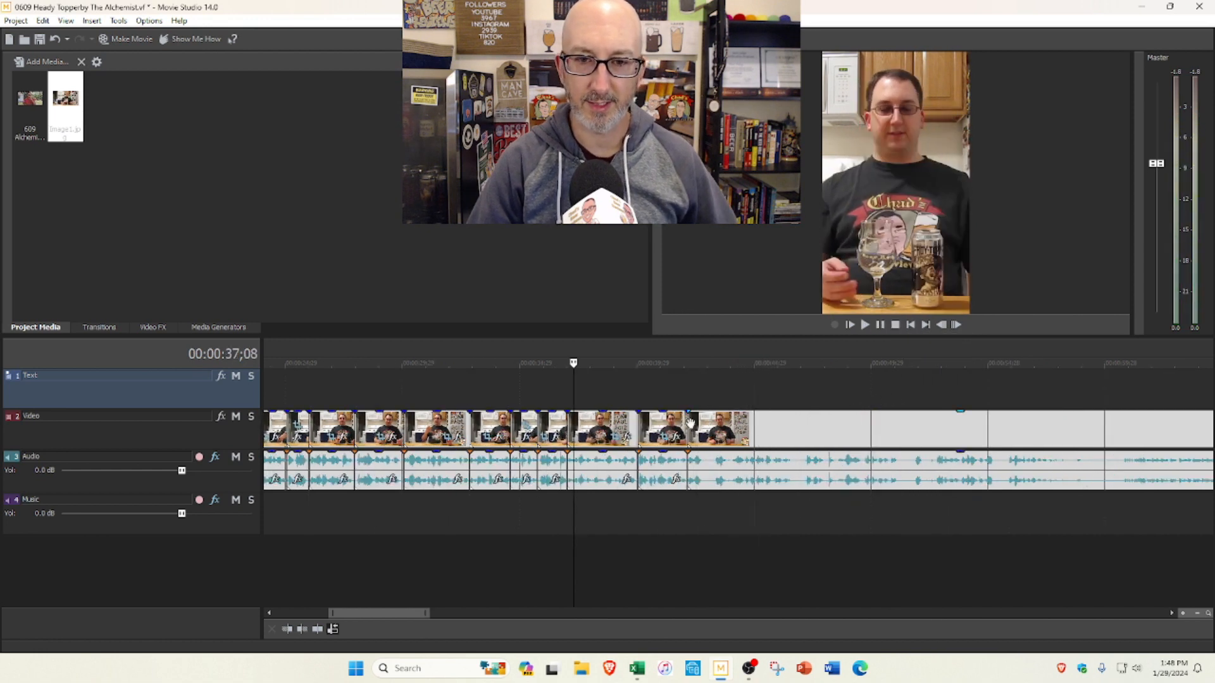
Step: Trim the start of the segment at 0:42;04 slightly and play it from there
drag(691, 423, 695, 394)
click(690, 387)
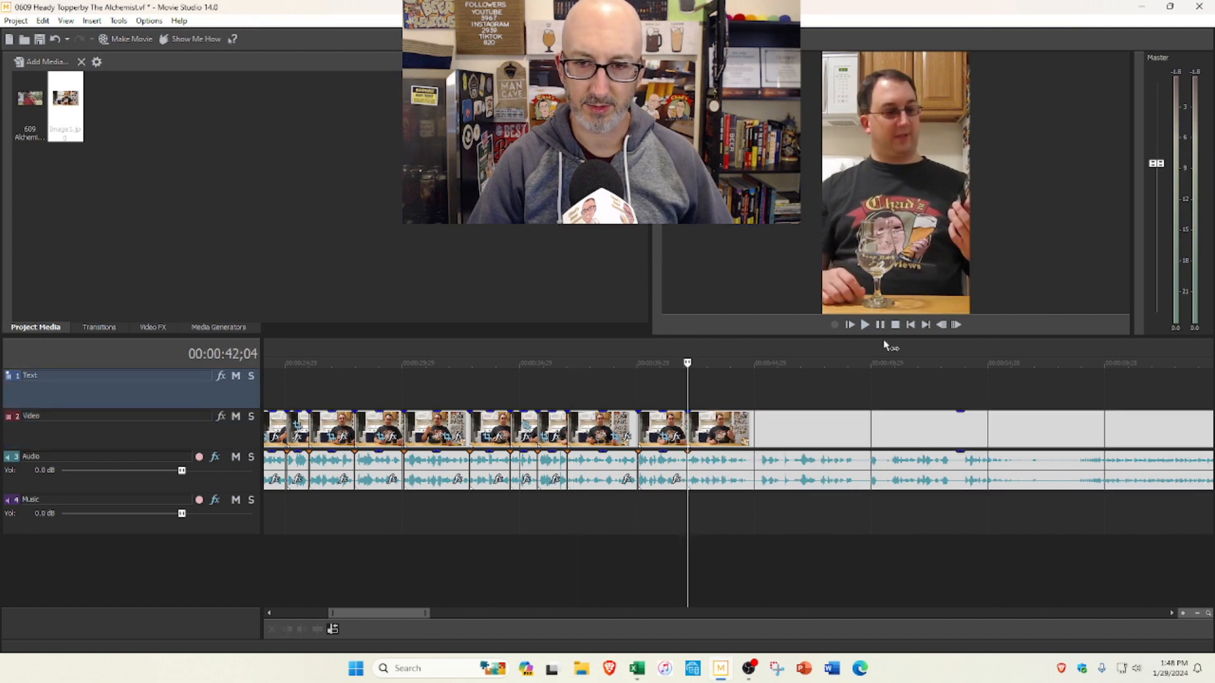
click(865, 325)
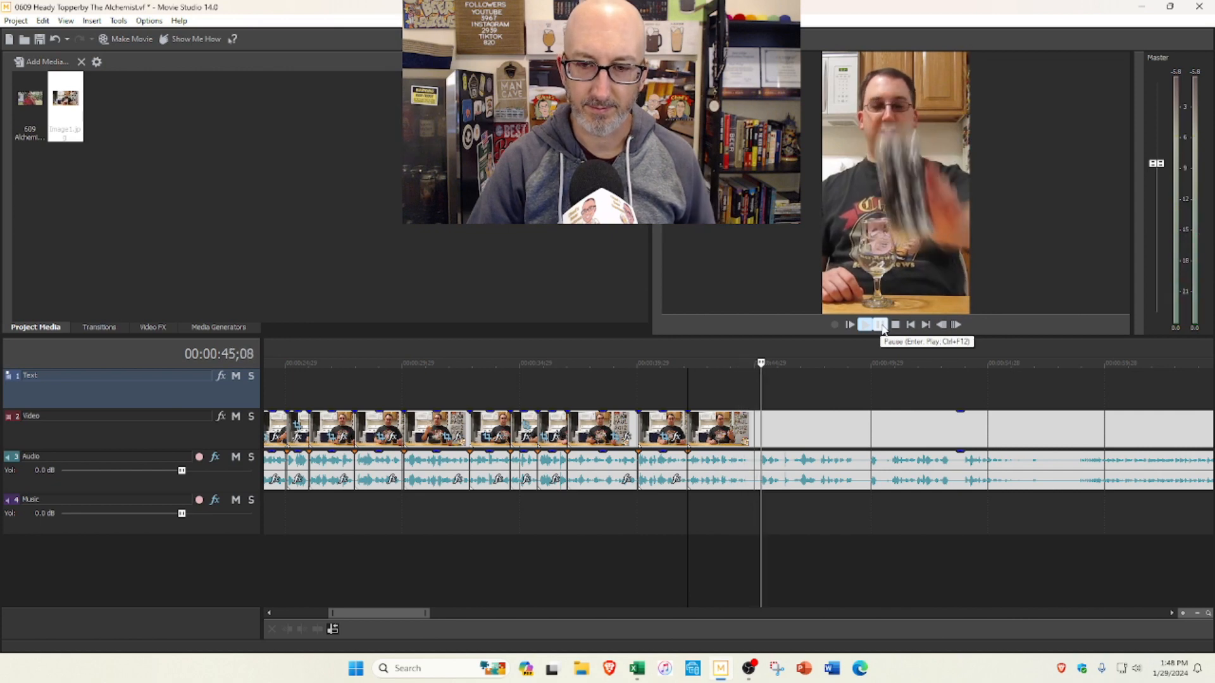
Step: Split the footage at 0:46;05 and shift everything after the cut slightly later to leave a gap
click(880, 325)
scroll(733, 435, down, 4)
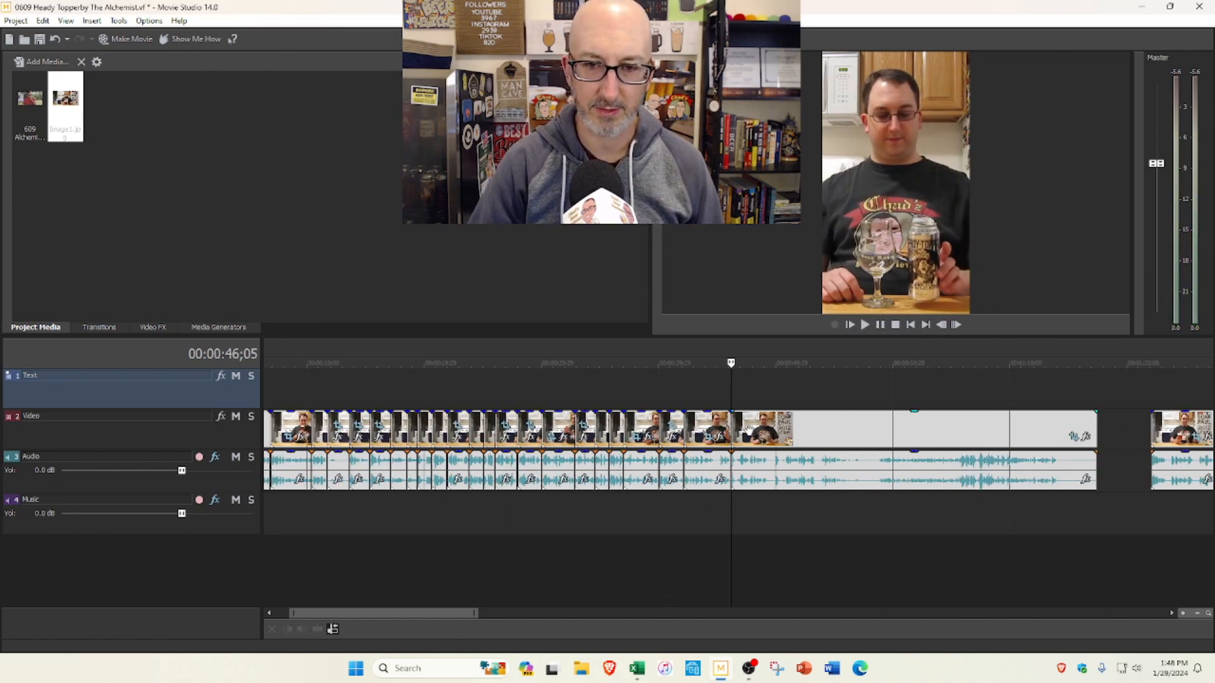
drag(756, 430, 767, 430)
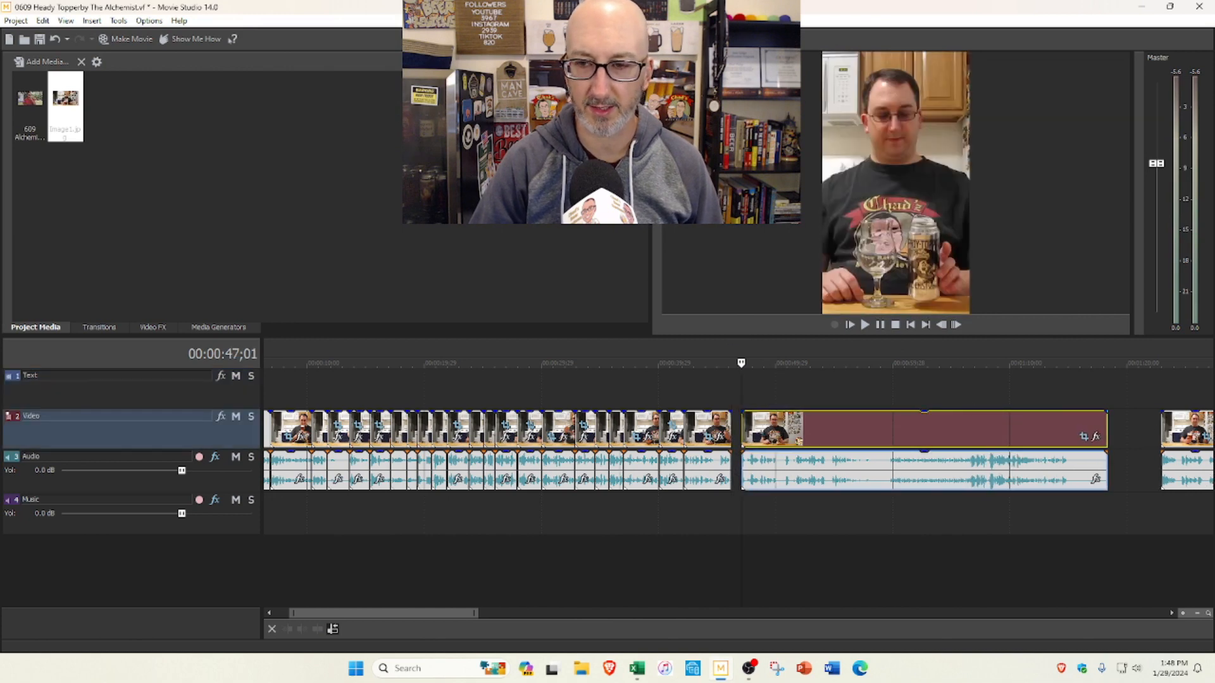
Step: Split the segment just after 0:44;16, trim the start of the piece following the cut, and replay from 0:42;04
click(685, 383)
scroll(686, 383, up, 4)
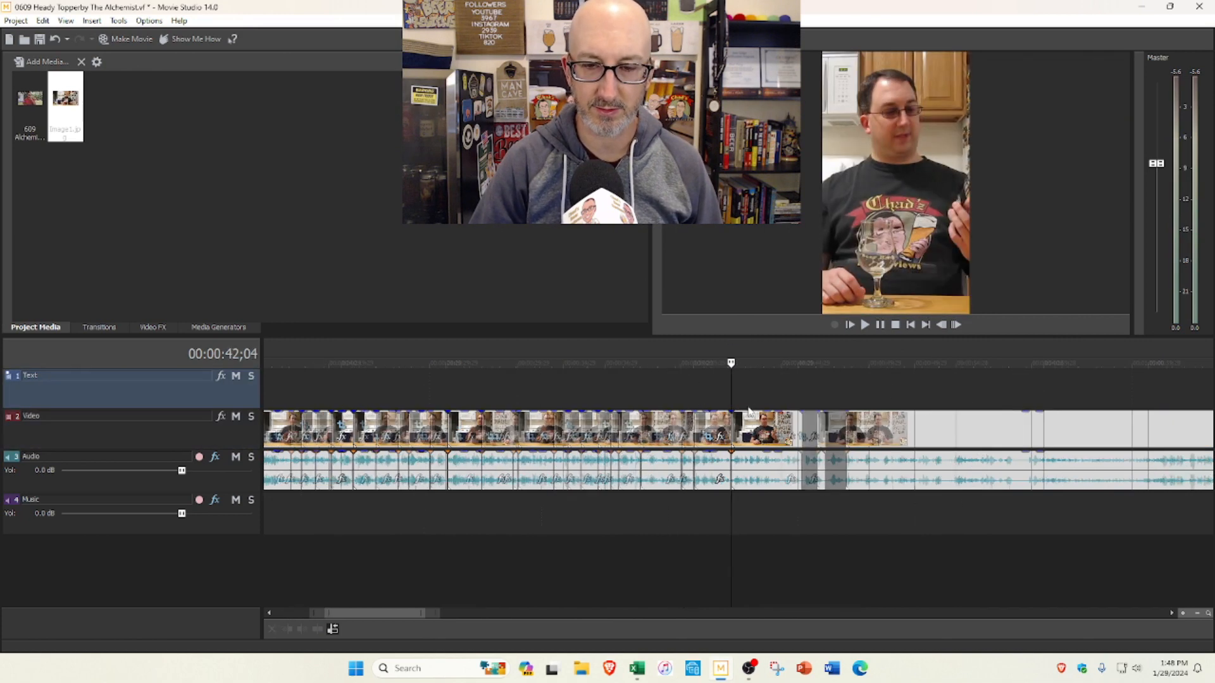
click(816, 406)
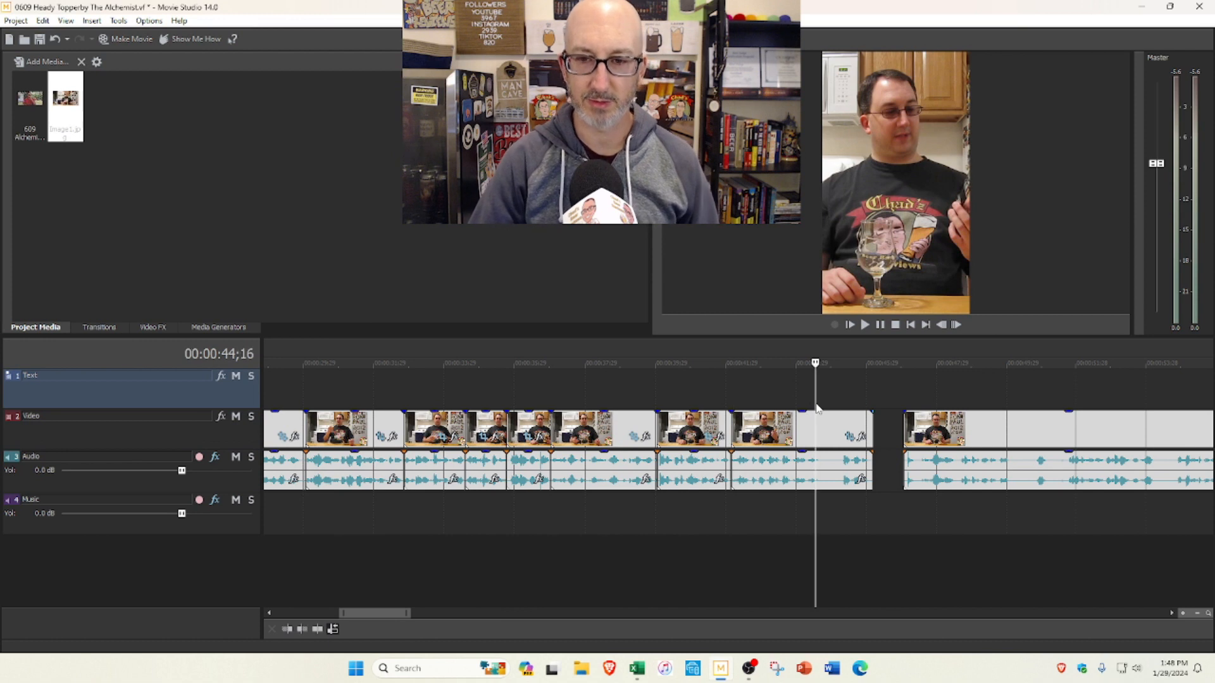
click(819, 406)
key(s)
drag(819, 419, 841, 422)
click(729, 392)
click(865, 328)
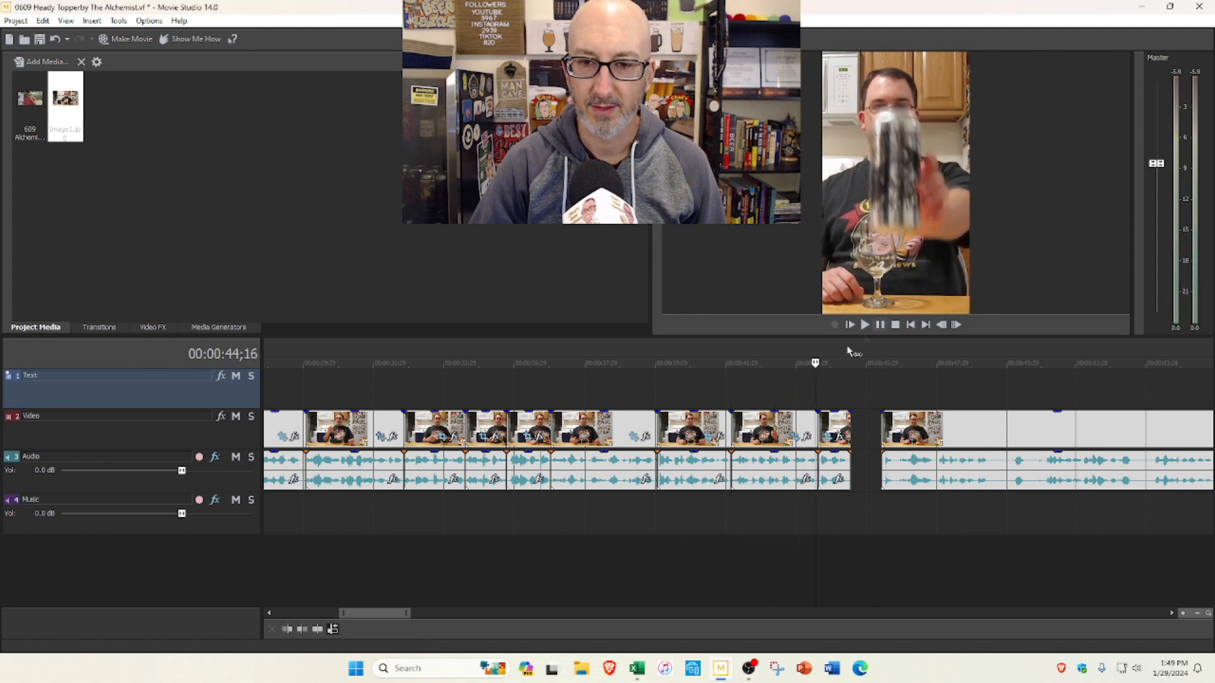
Step: Trim the start of the segment at 0:42;04 further, then replay from there through the gap into the remaining long segment
drag(734, 422, 750, 422)
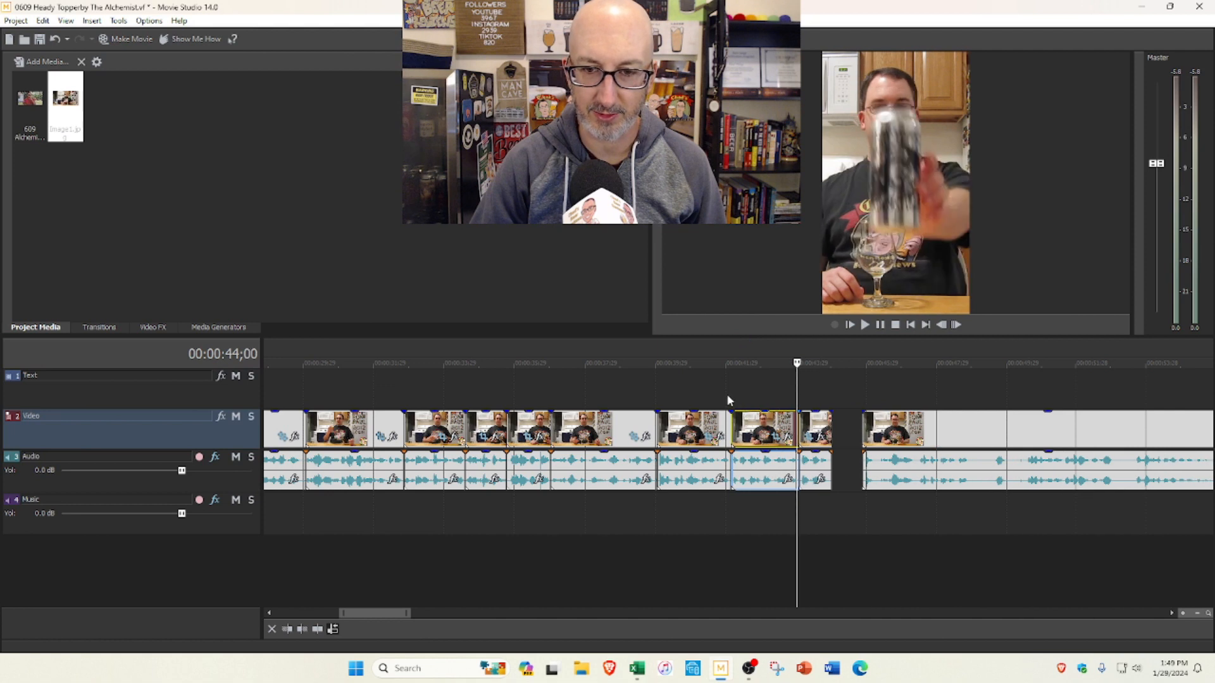
click(729, 393)
click(864, 326)
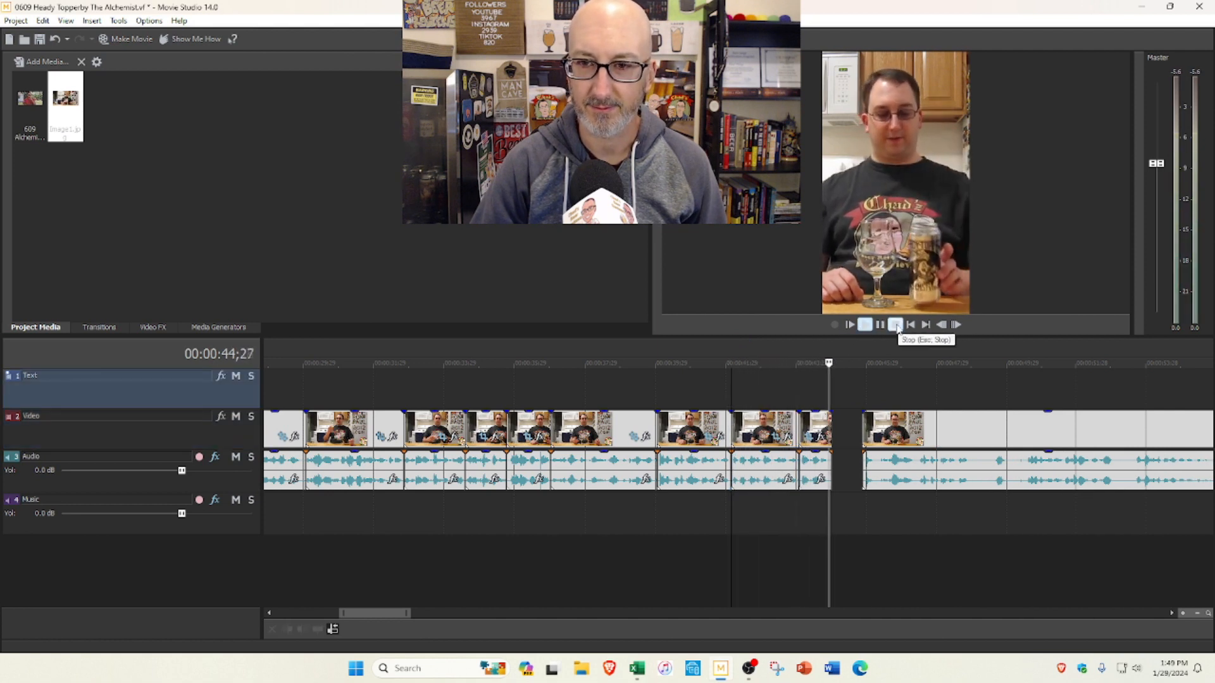
scroll(900, 376, down, 2)
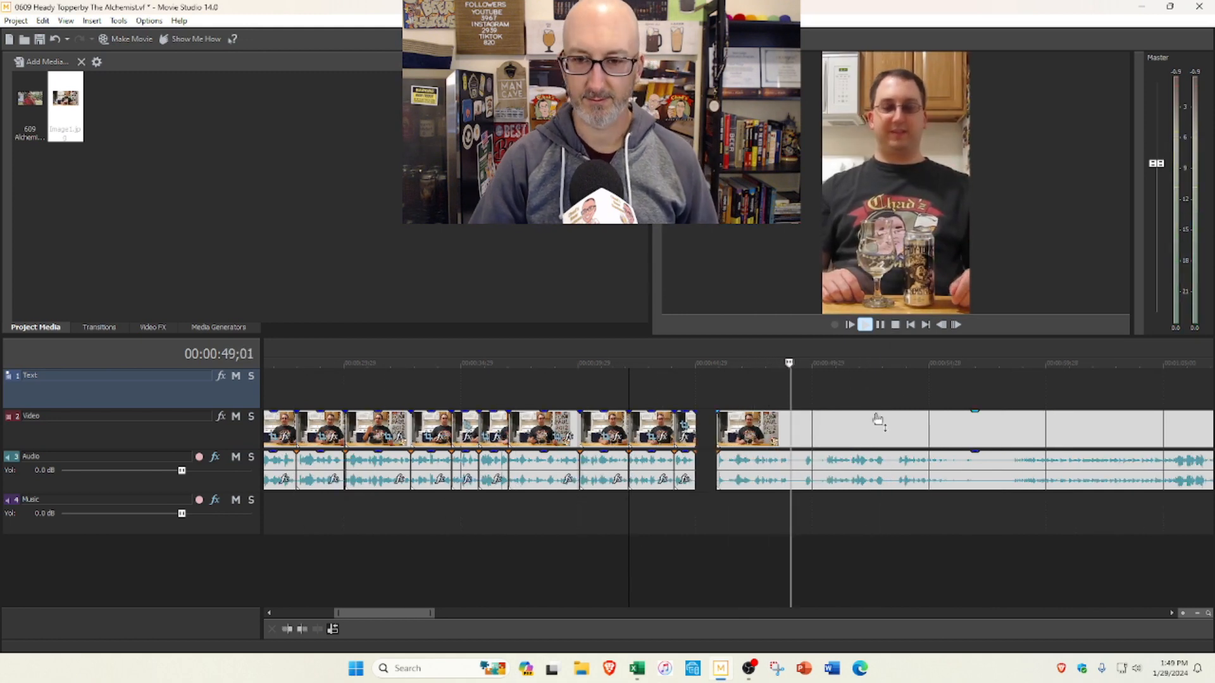
scroll(875, 418, down, 1)
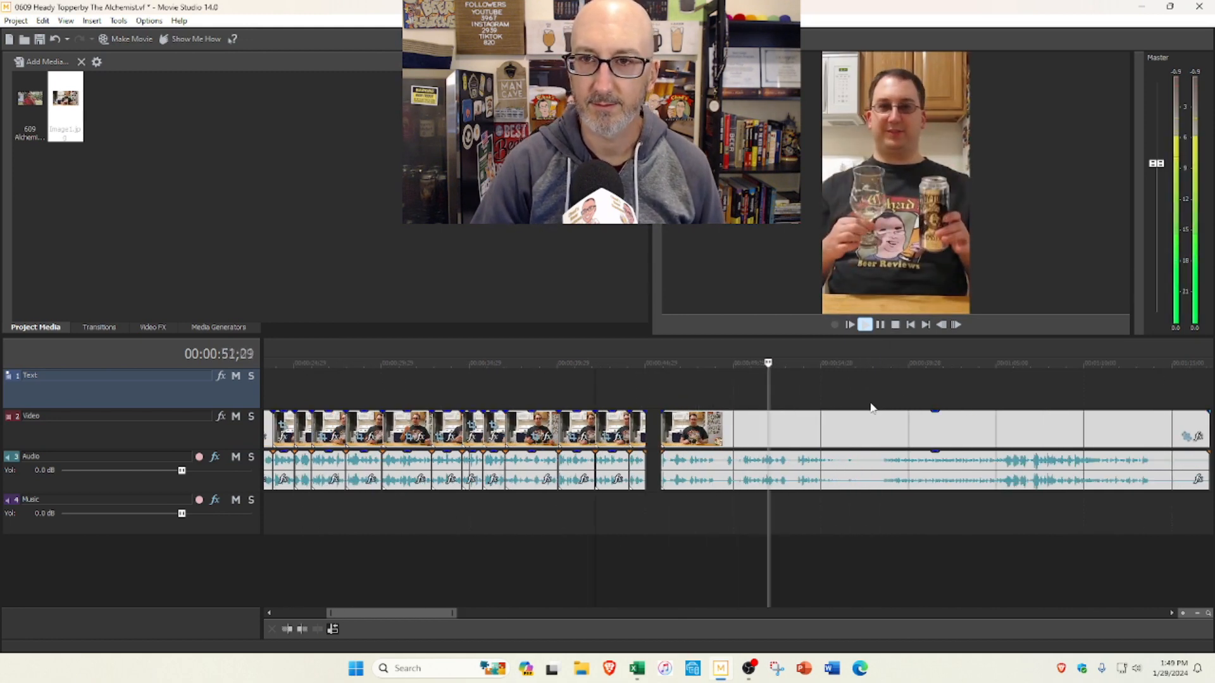
click(894, 325)
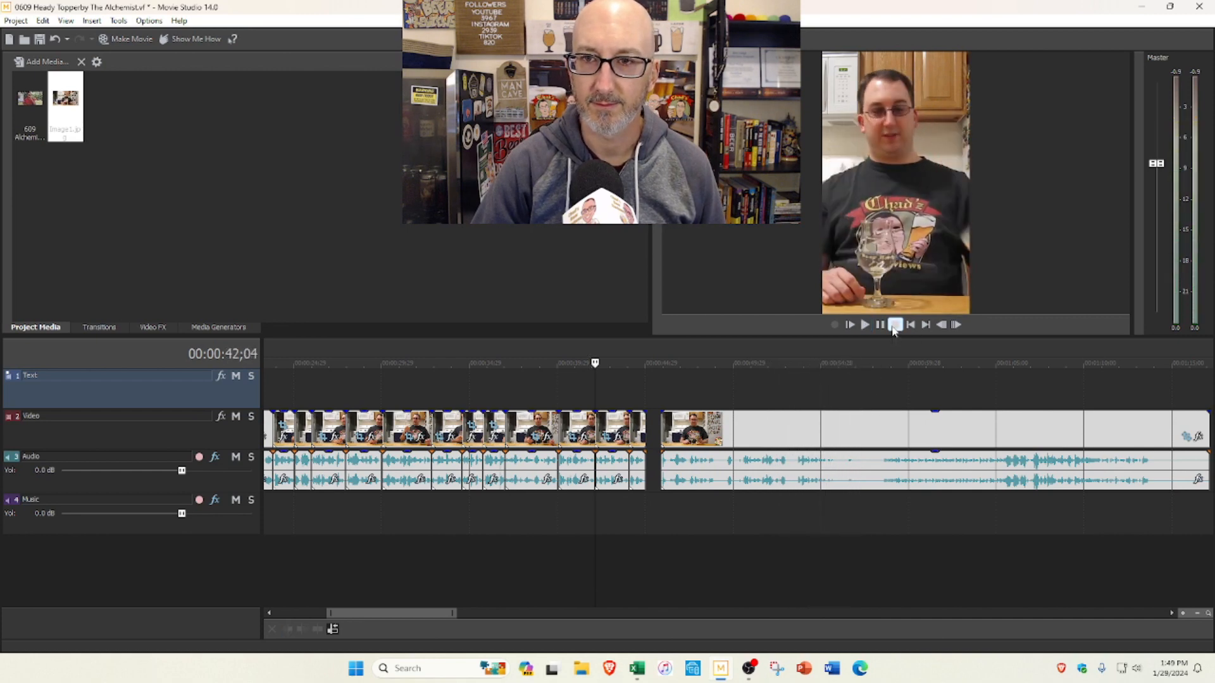
Step: Delete the long segment after the gap, closing up the clips behind it, and check where the last clip ends
scroll(741, 432, down, 3)
click(712, 435)
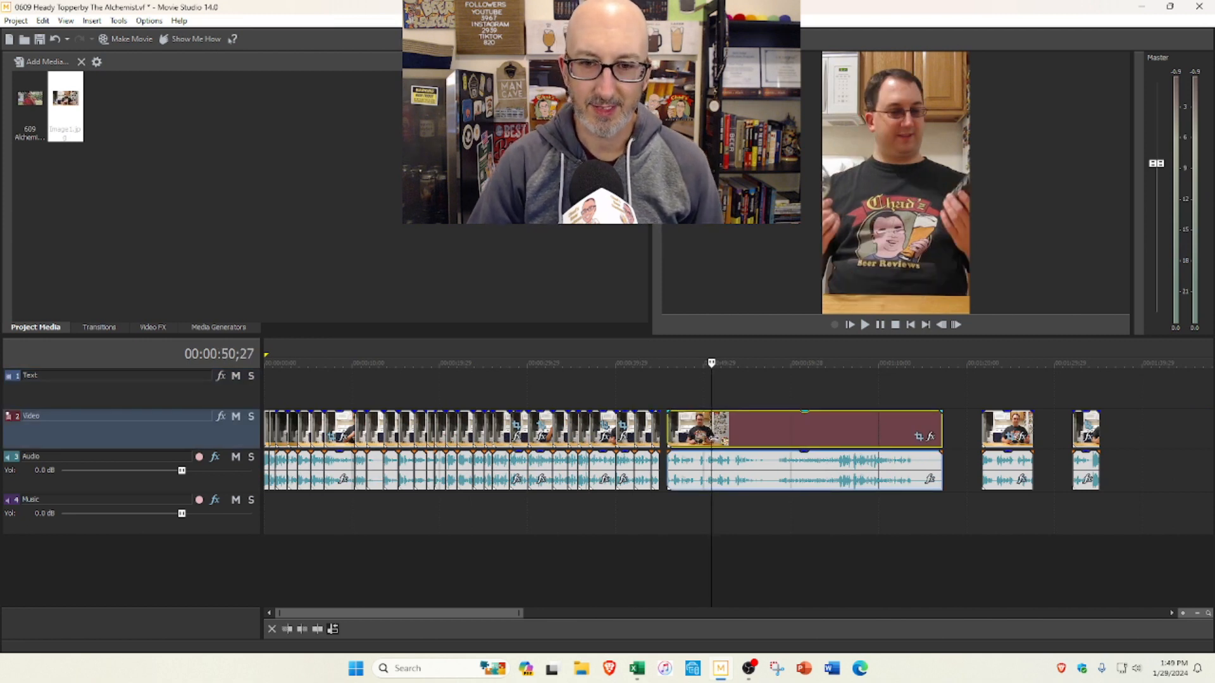
key(Delete)
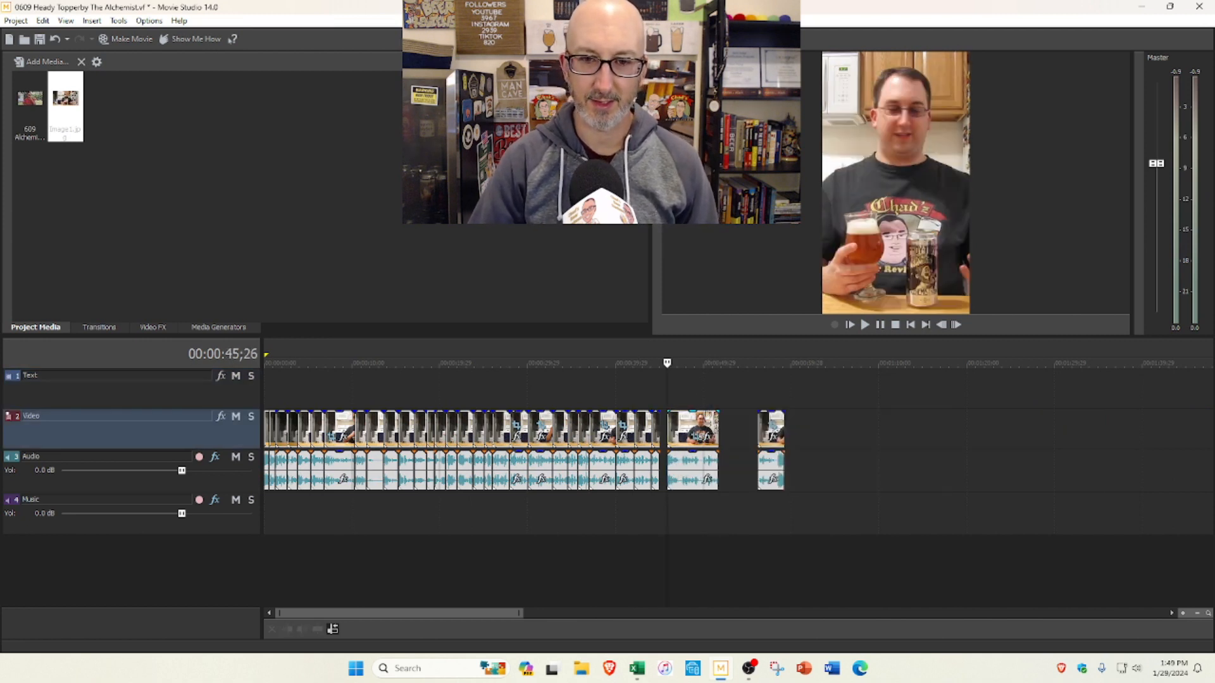
click(790, 385)
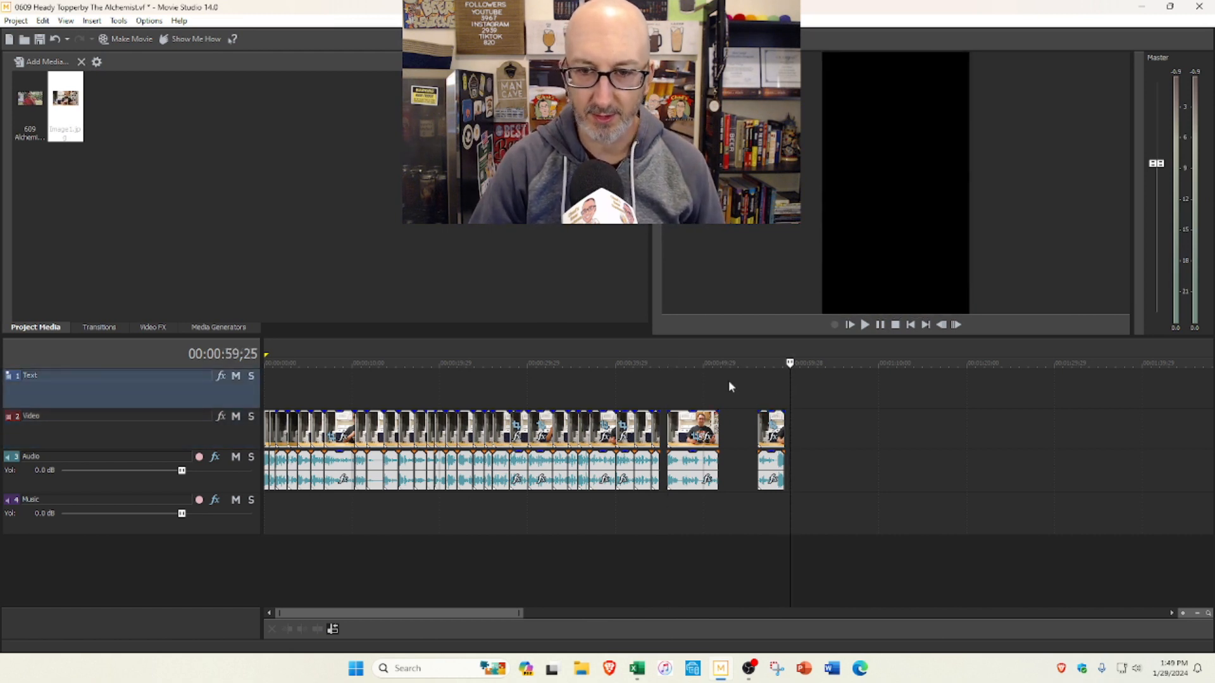
Step: Play the segment after the gap from 0:45;26, then delete it so the last clip moves up
scroll(680, 403, up, 2)
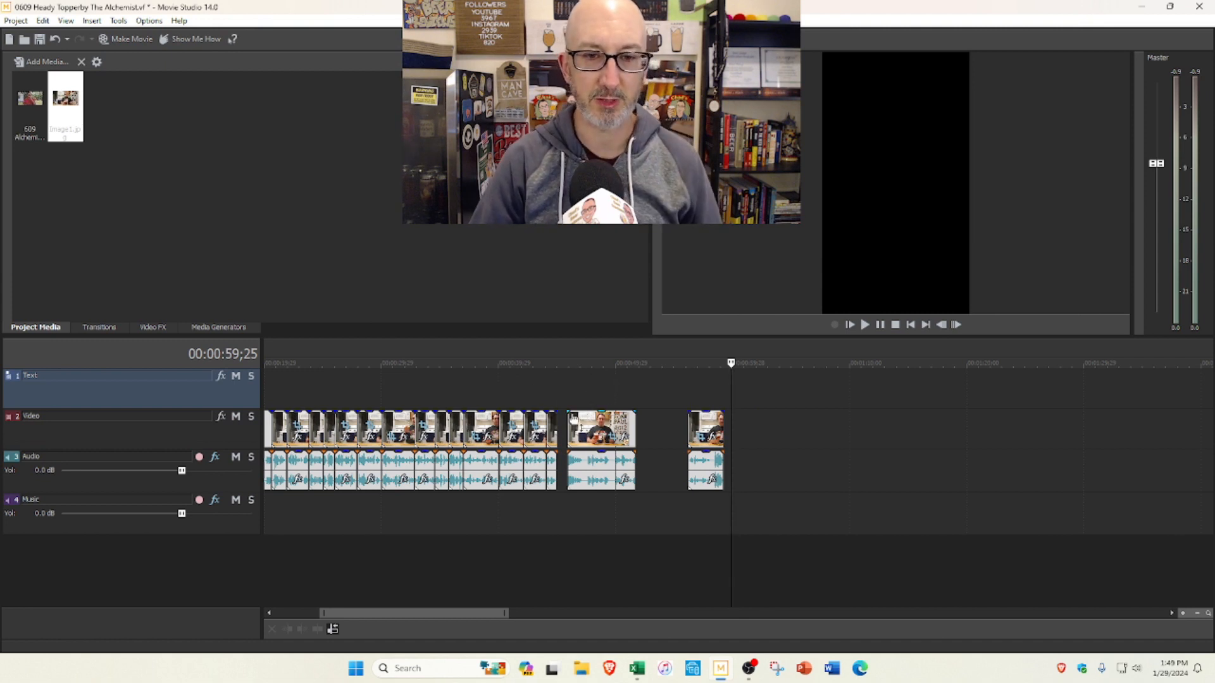
click(568, 393)
click(864, 325)
scroll(875, 370, up, 2)
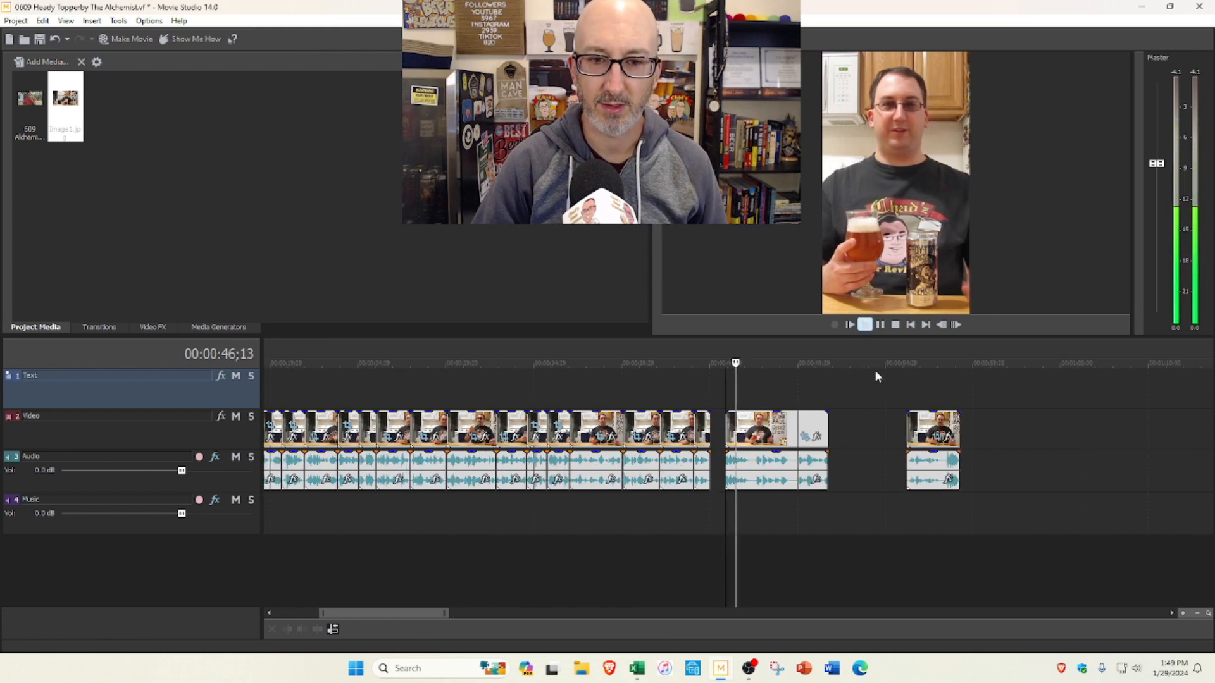
click(896, 325)
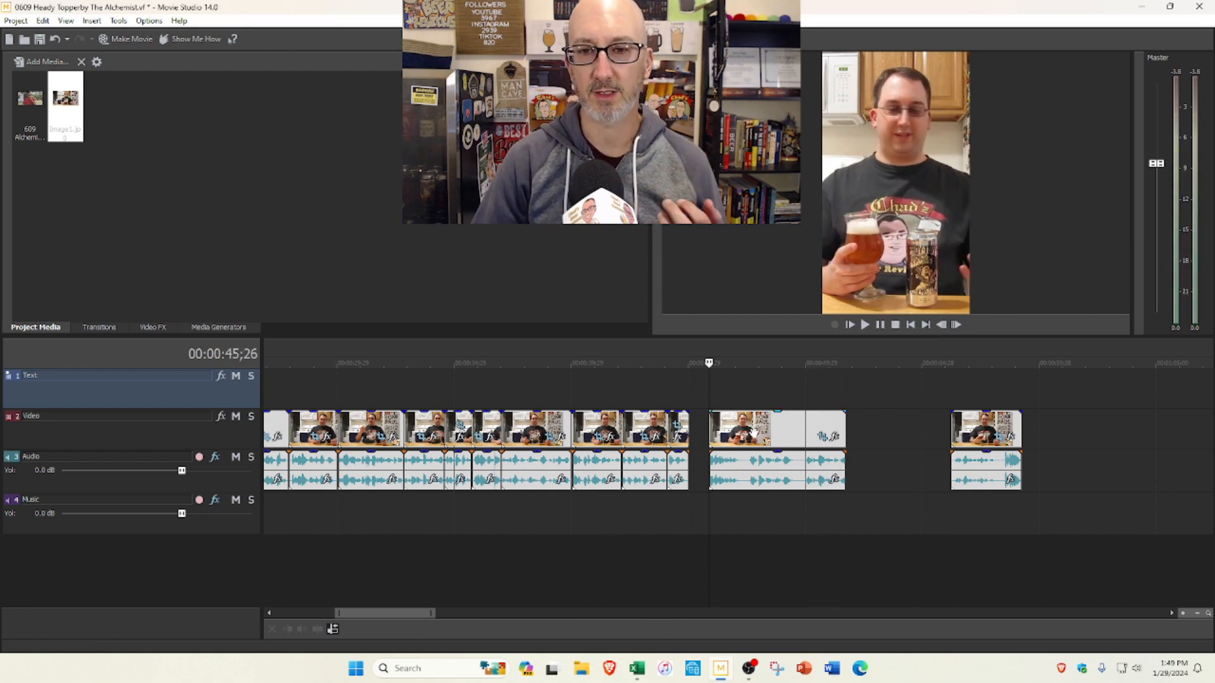
click(753, 432)
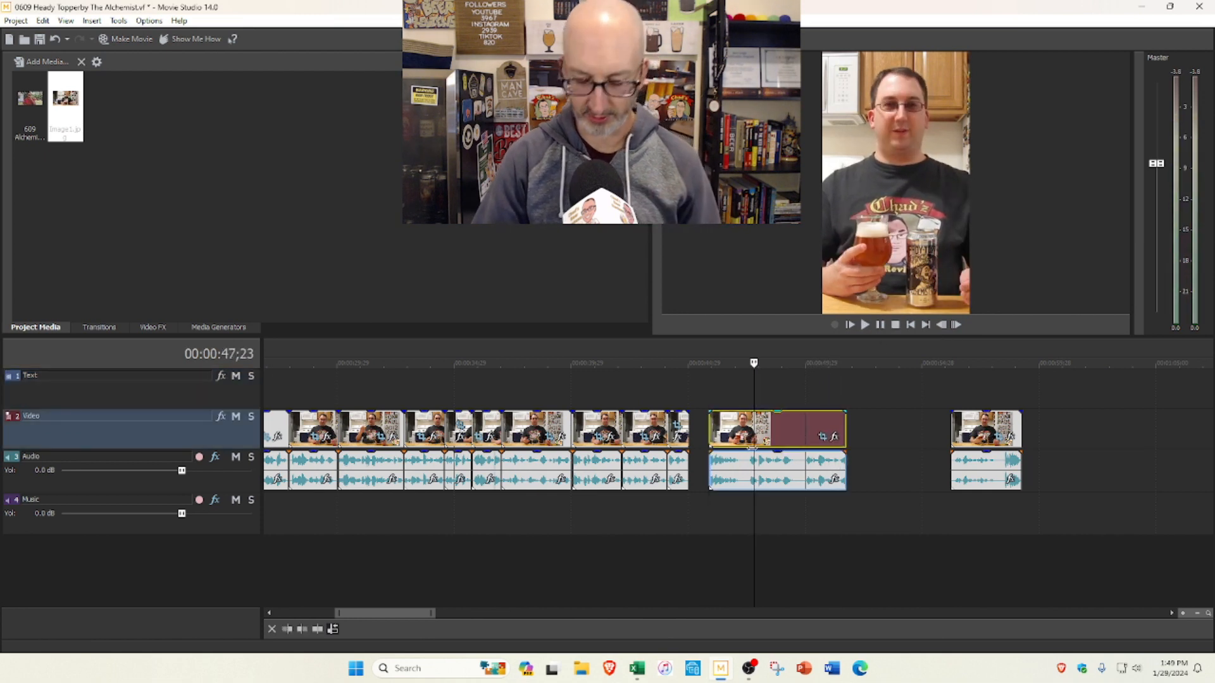
key(Delete)
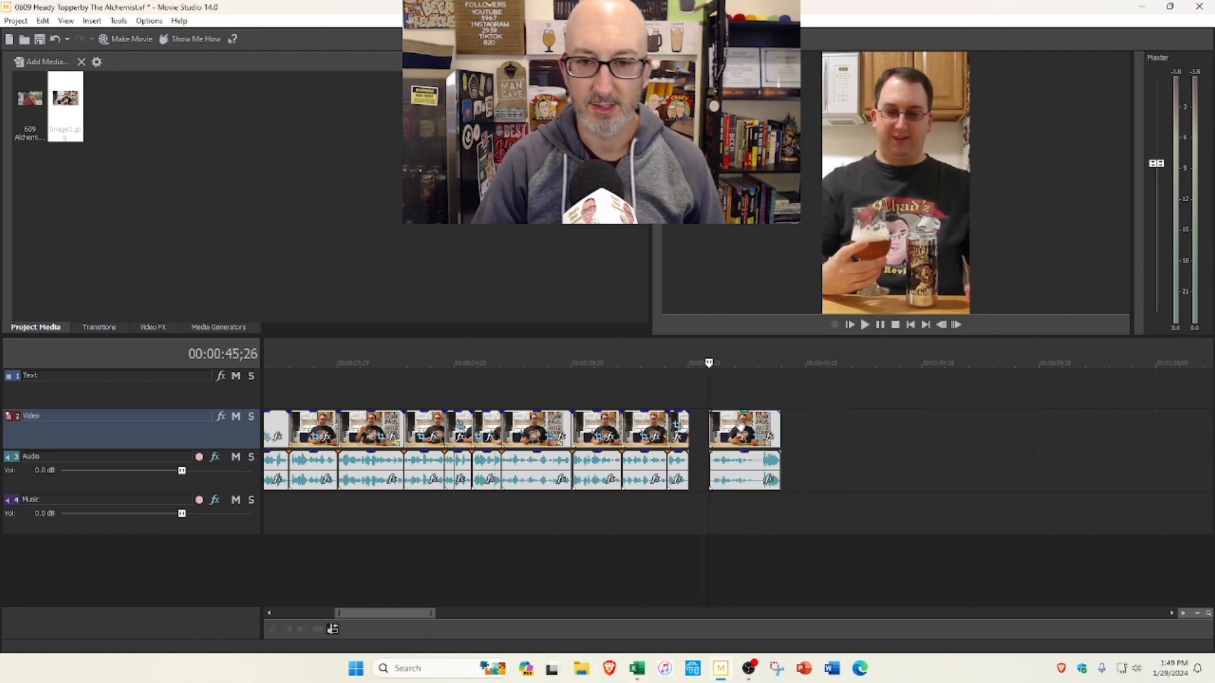
Step: Play the last clip from 0:45;26 and split it at 0:47;23
scroll(732, 432, up, 2)
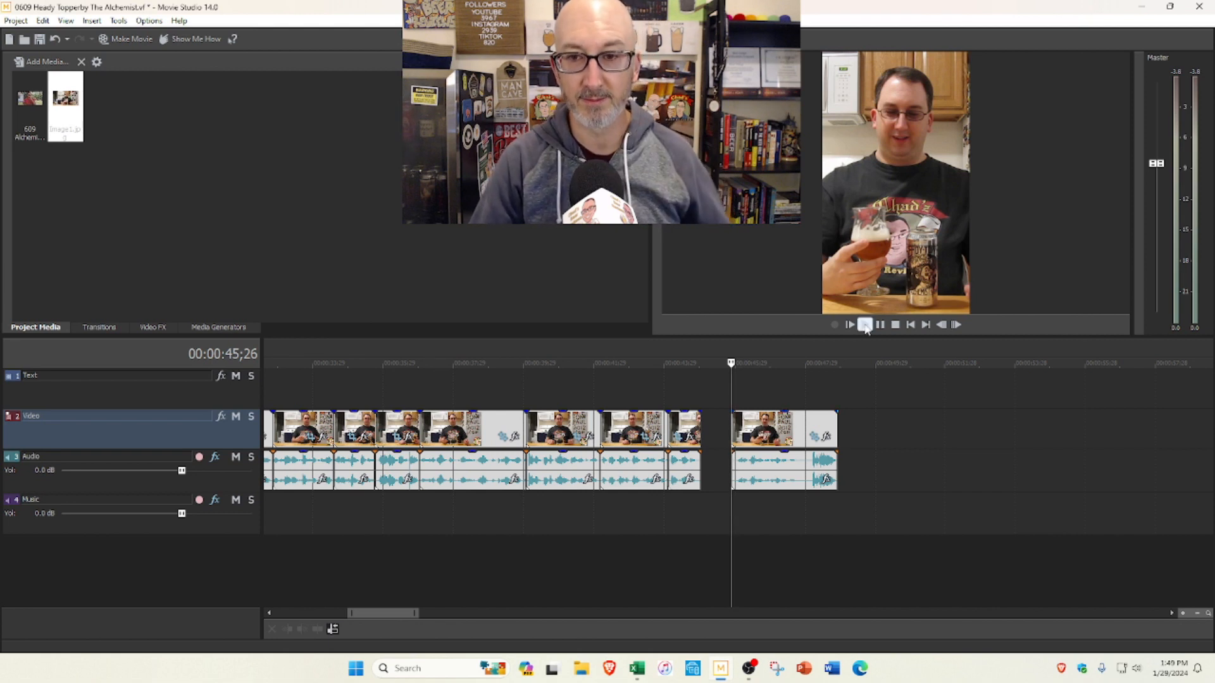
click(865, 325)
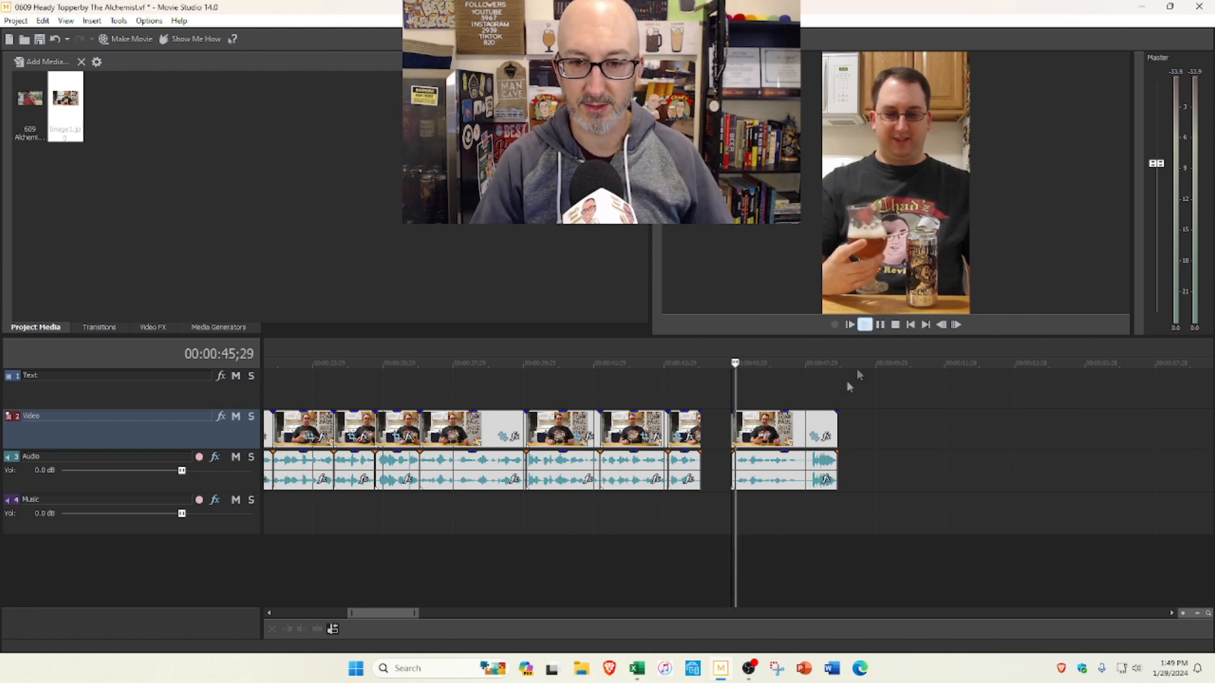
click(880, 327)
scroll(868, 414, up, 2)
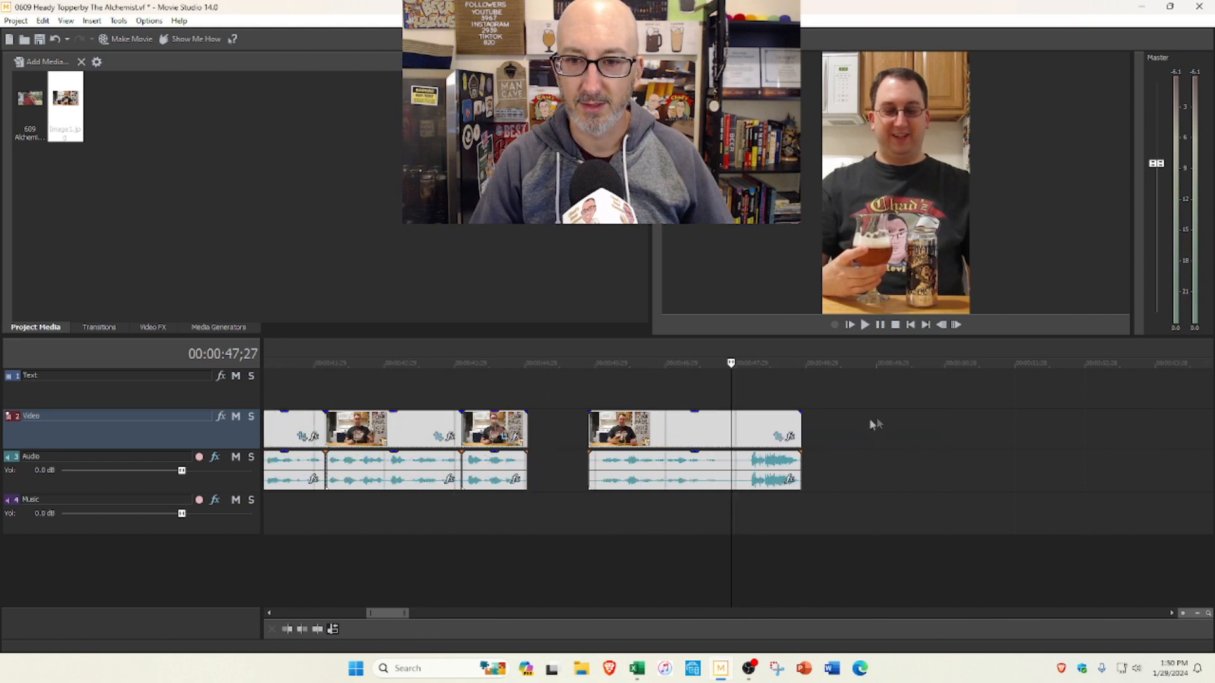
click(725, 408)
click(721, 402)
key(s)
Step: Trim the start of the final piece after the 0:47;23 cut, closing the gap, and replay the ending from 0:45;26
drag(725, 423, 748, 425)
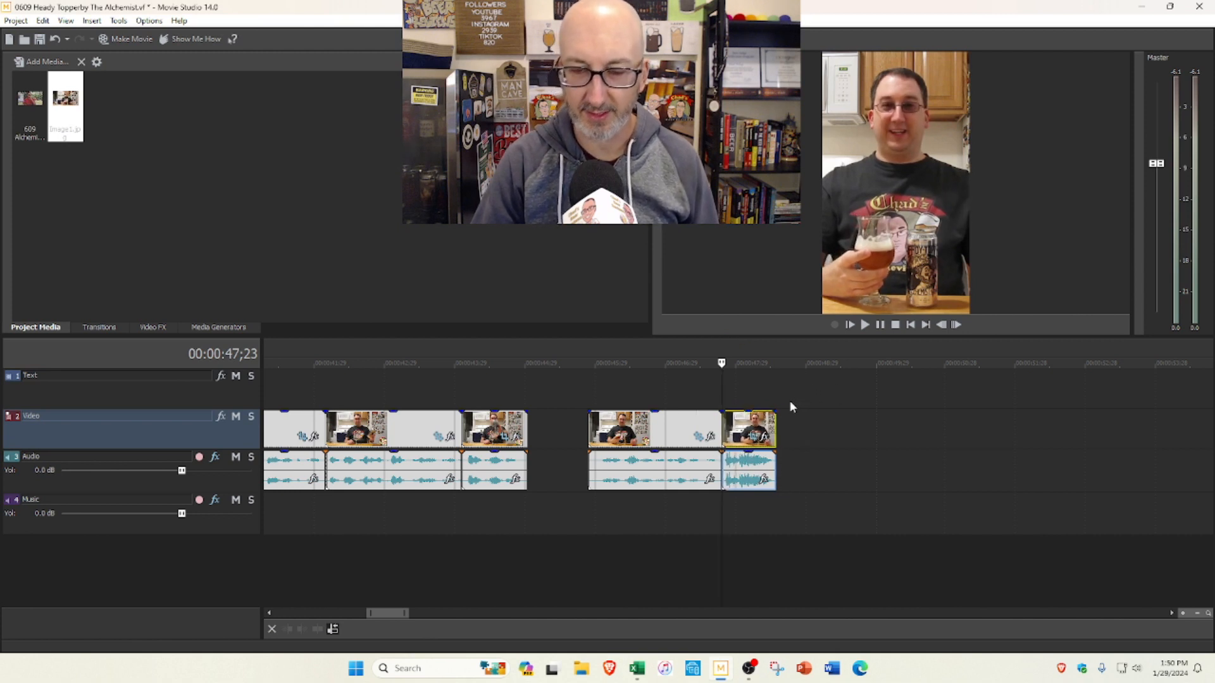
scroll(789, 398, down, 3)
click(664, 383)
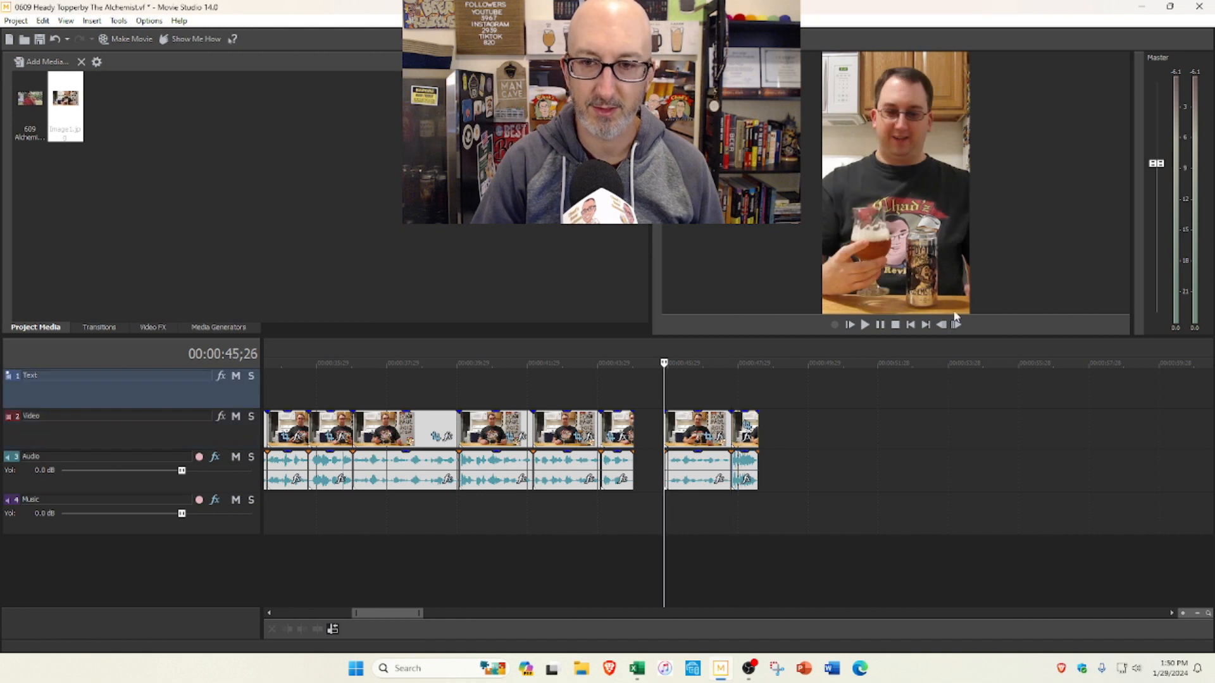
click(865, 325)
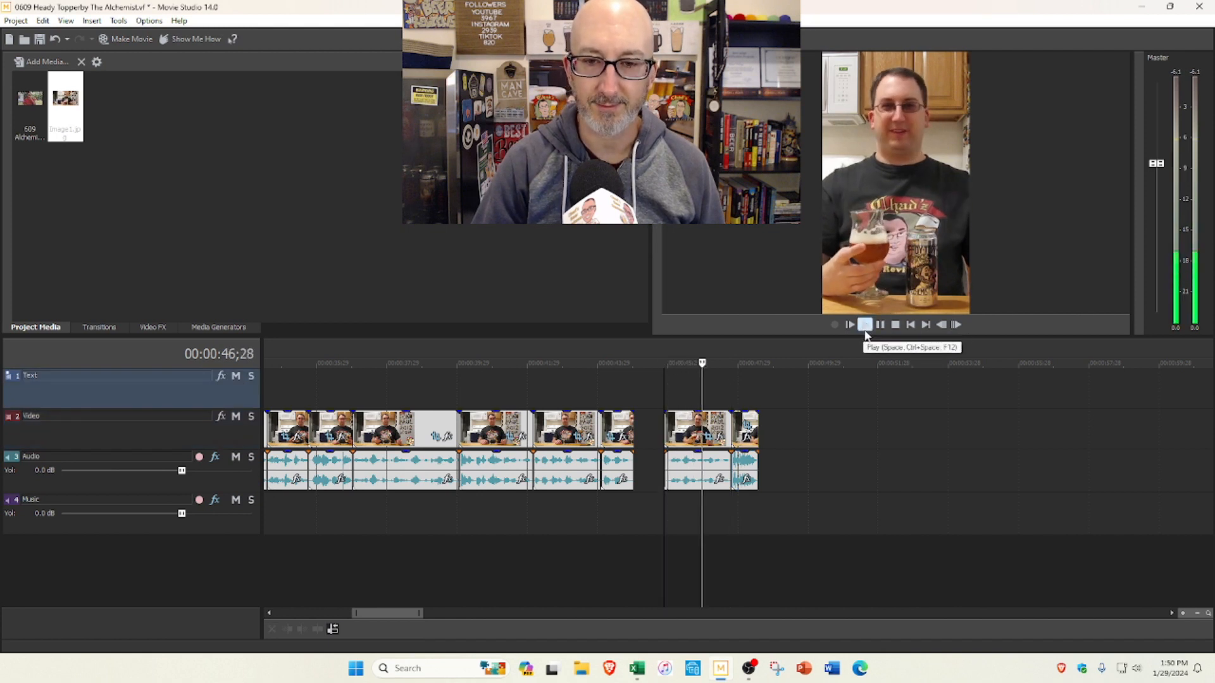
key(space)
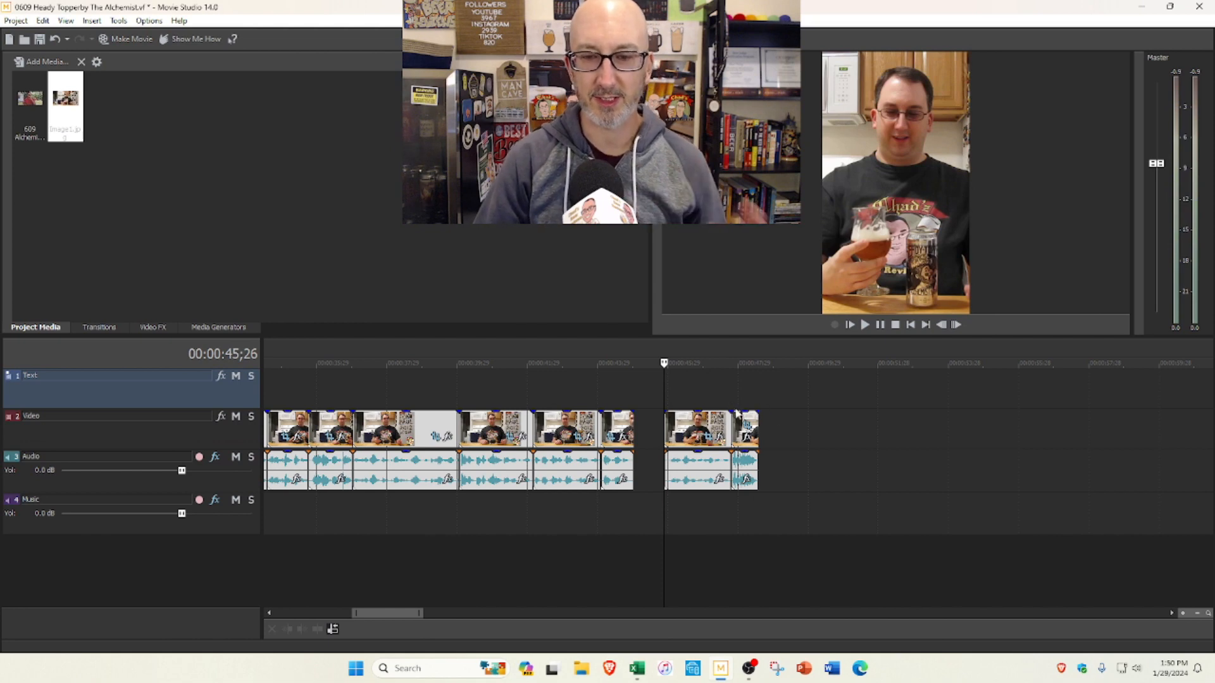
Step: Set the playhead to the end of the last clip and examine the overall length of the cut
scroll(696, 493, down, 2)
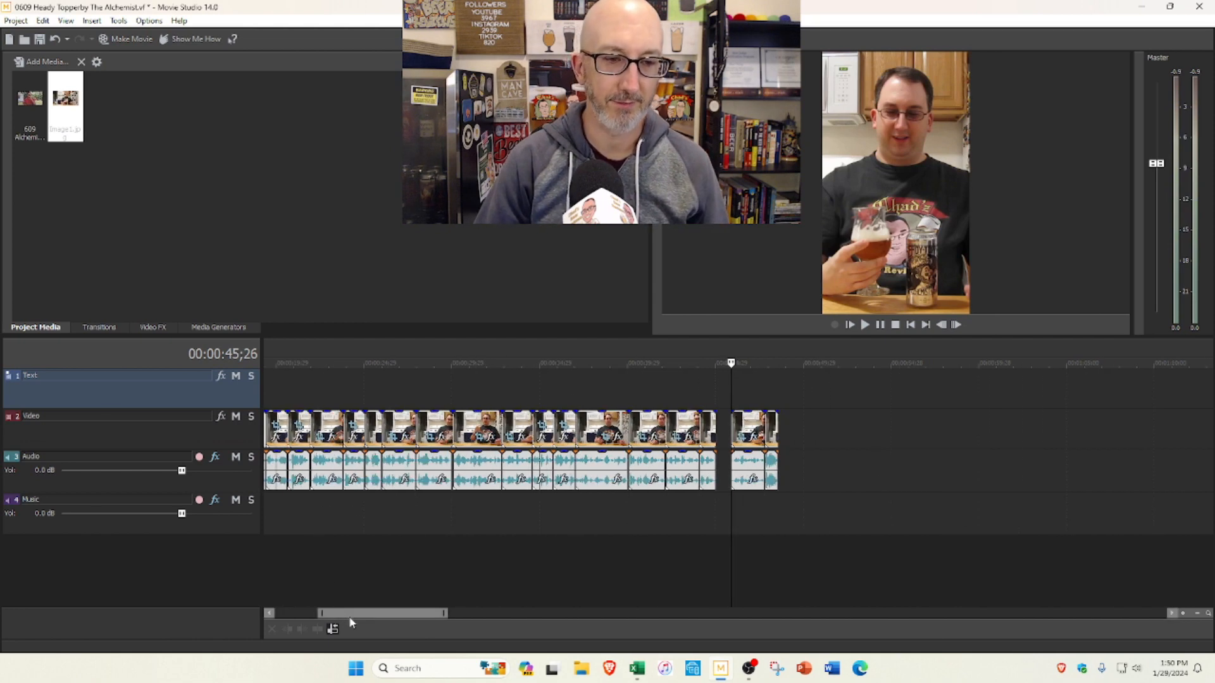
drag(347, 616, 303, 616)
scroll(728, 472, down, 1)
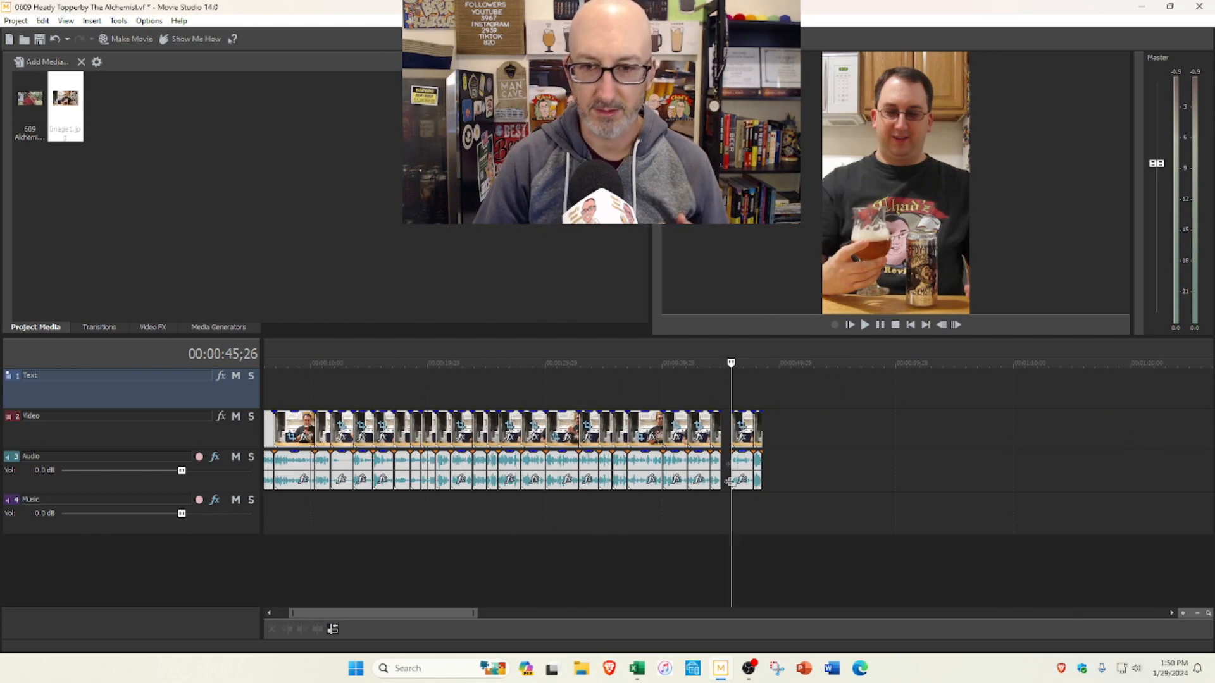
click(763, 381)
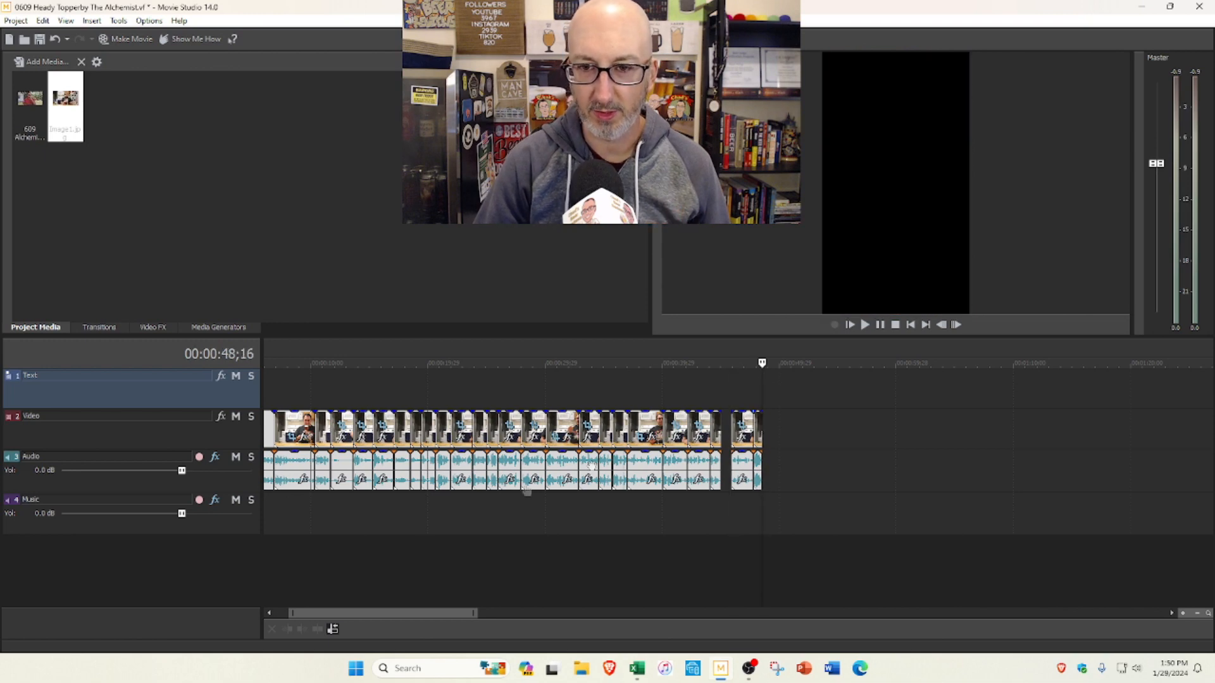
drag(309, 614, 297, 614)
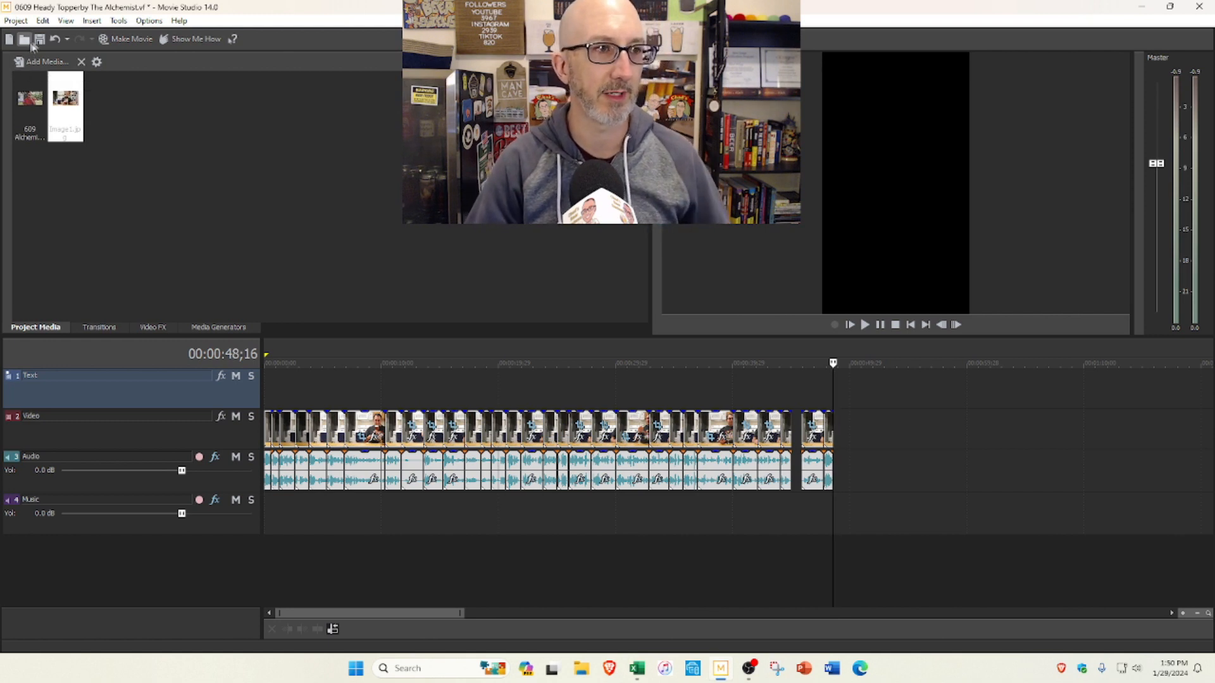
Step: Switch to the Brave browser and open the Creator Music library in YouTube Studio
click(9, 23)
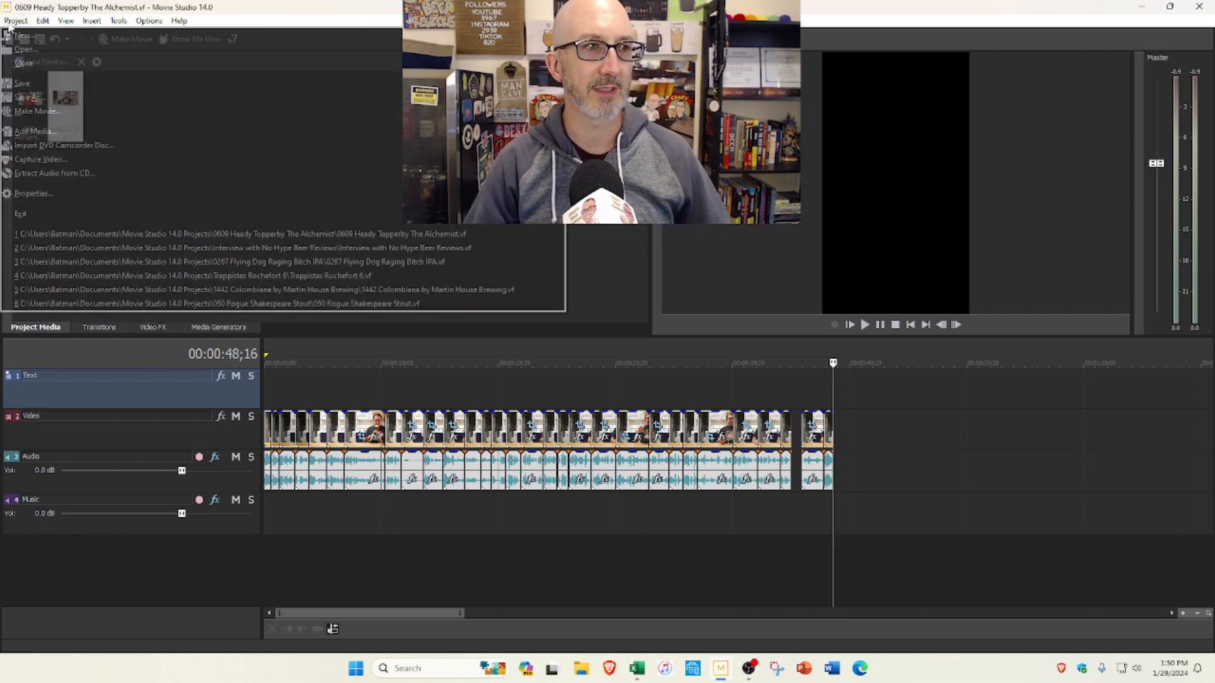
click(617, 674)
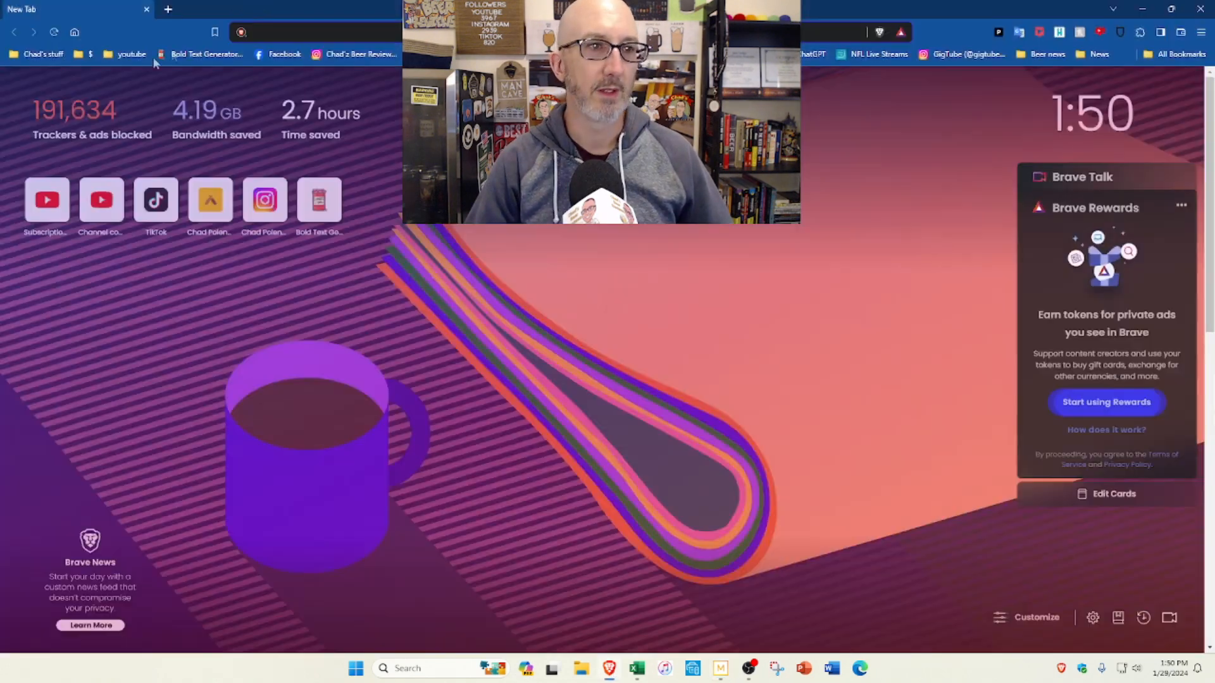
click(131, 55)
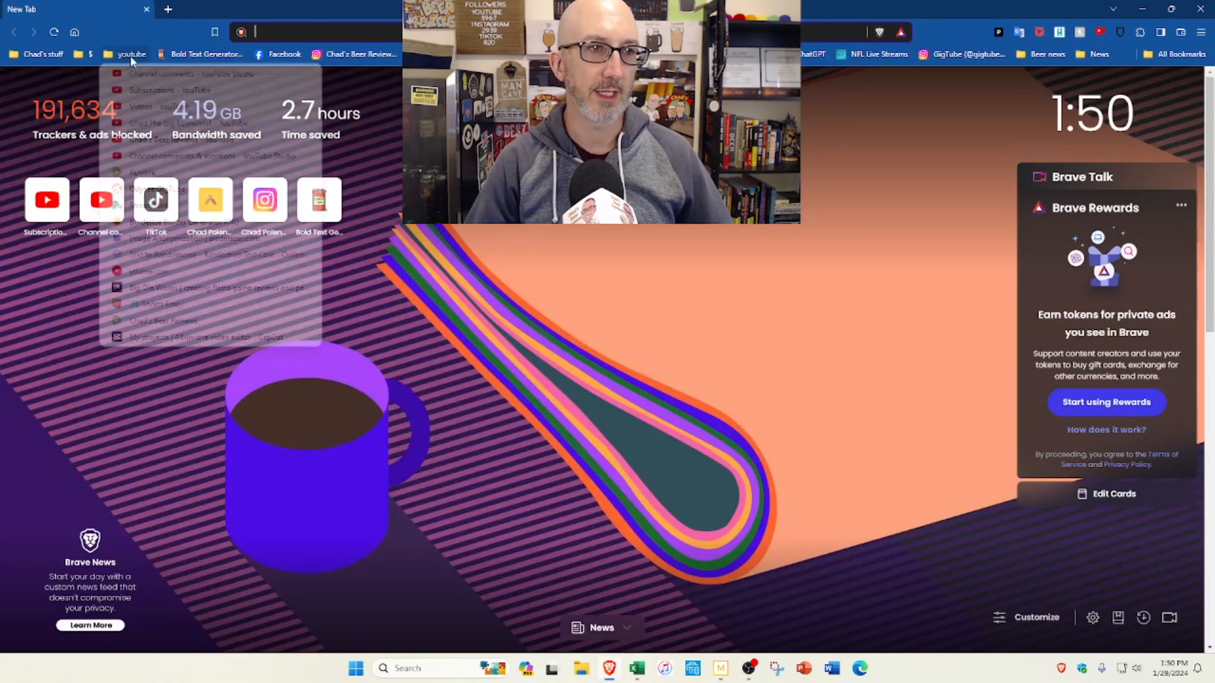
click(130, 108)
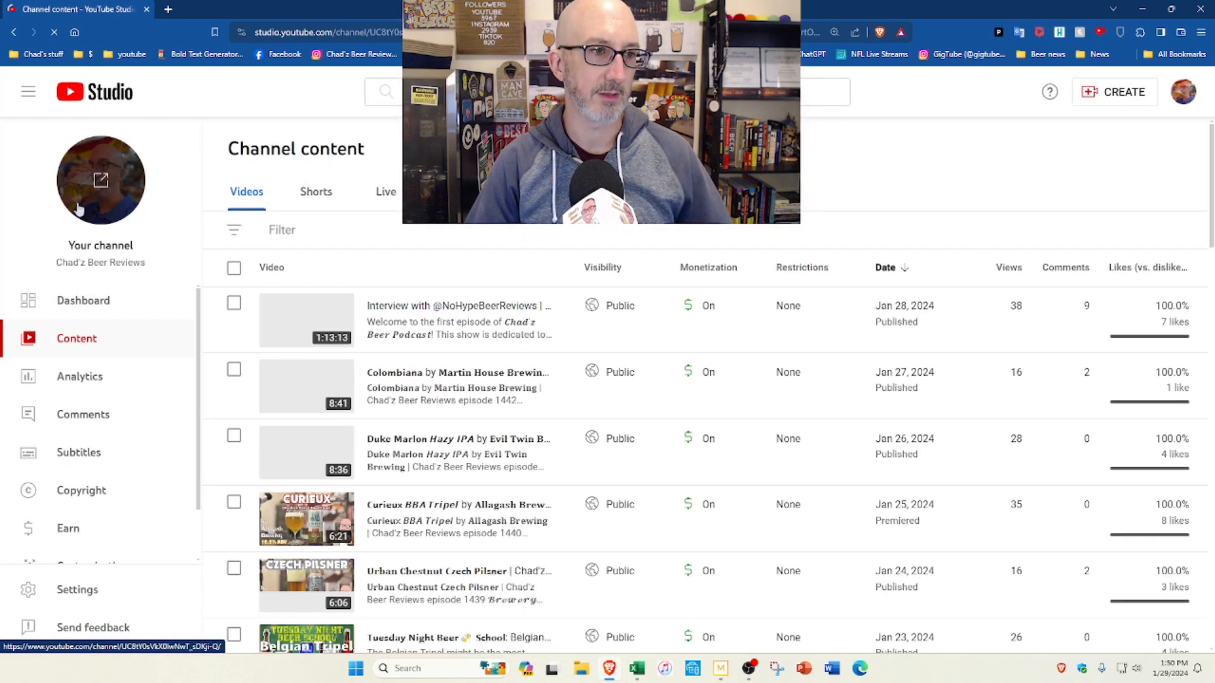
scroll(88, 419, down, 1)
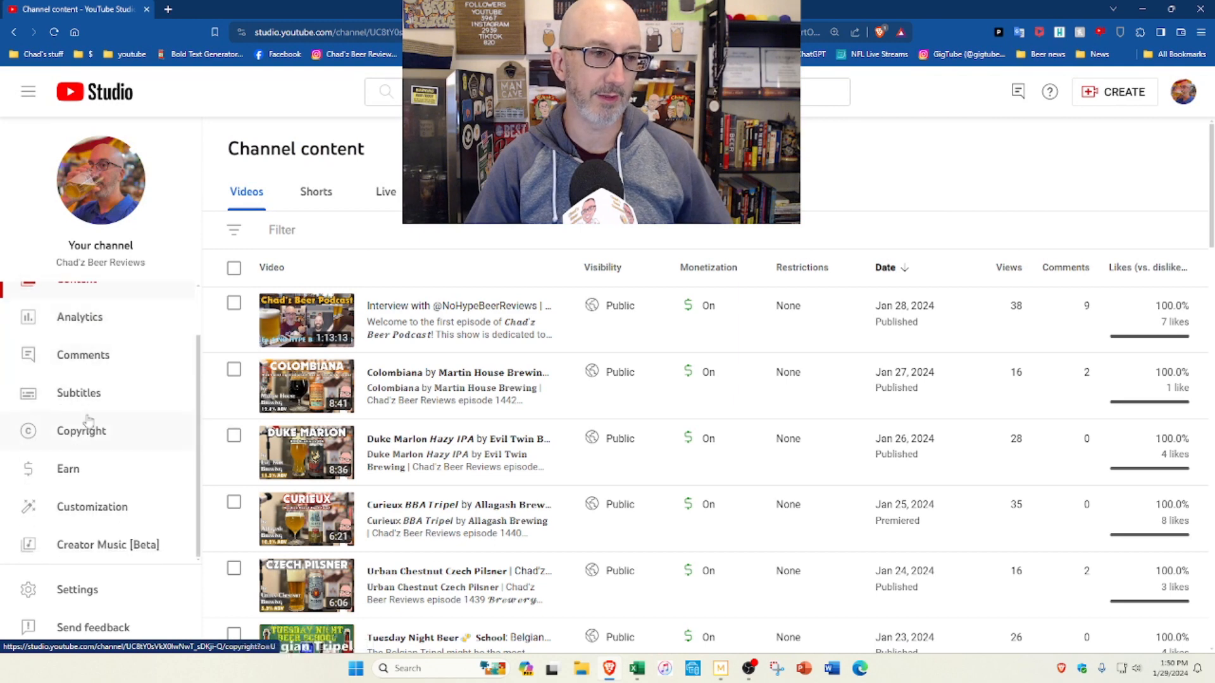
click(95, 510)
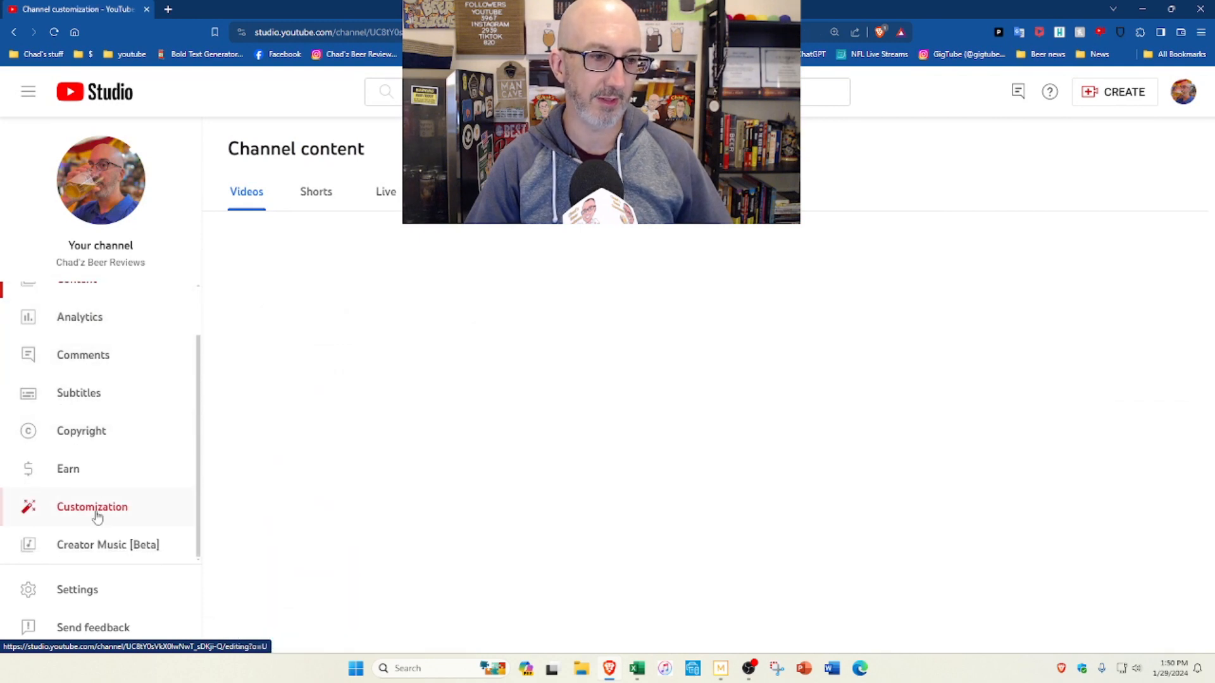
click(123, 557)
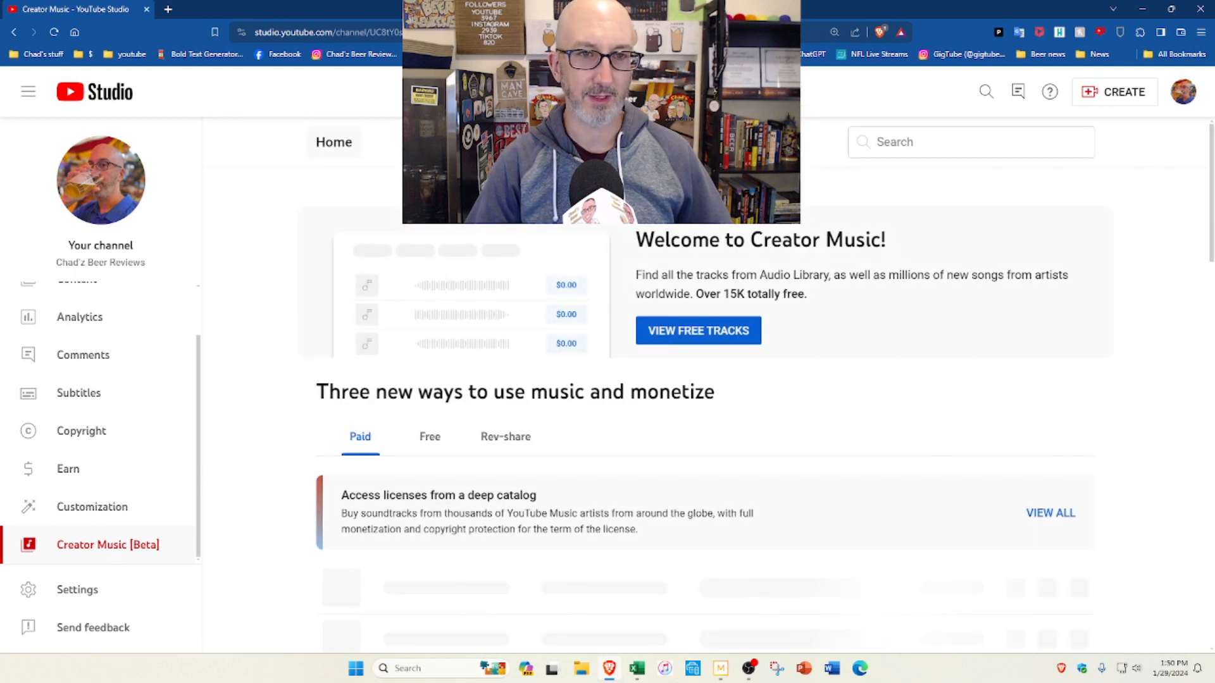
Step: Show only the free tracks in Creator Music, excluding paid ones, and look through the list
click(698, 330)
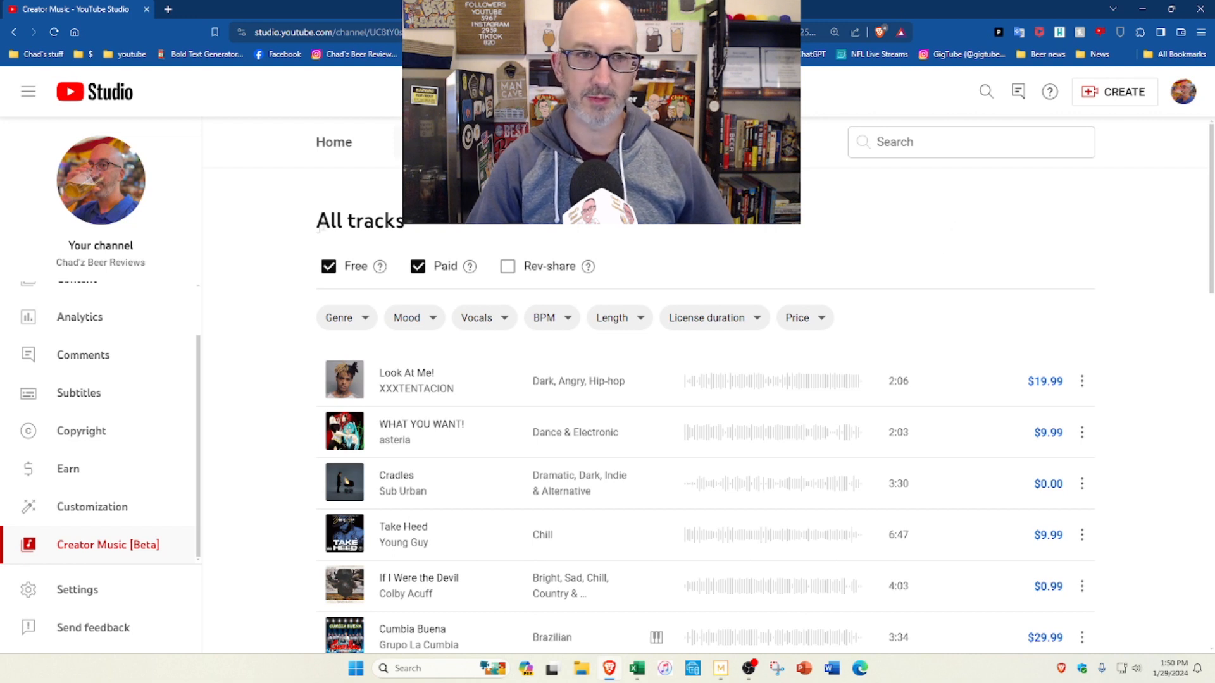
click(418, 271)
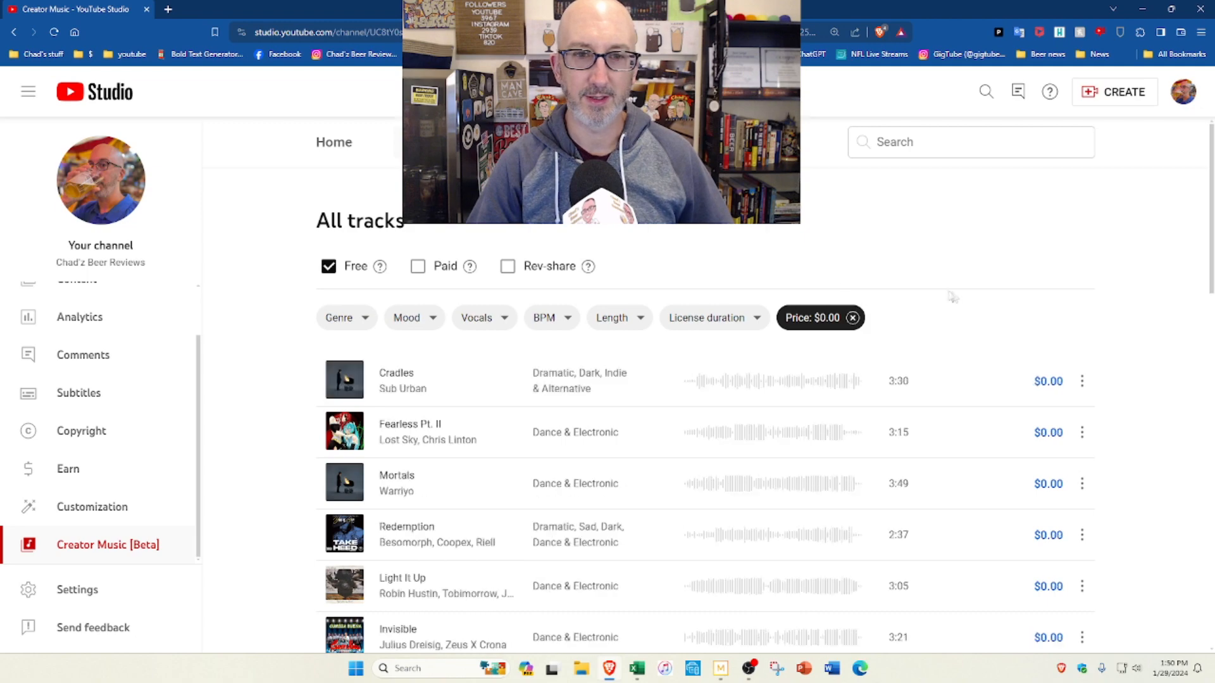
scroll(993, 418, down, 5)
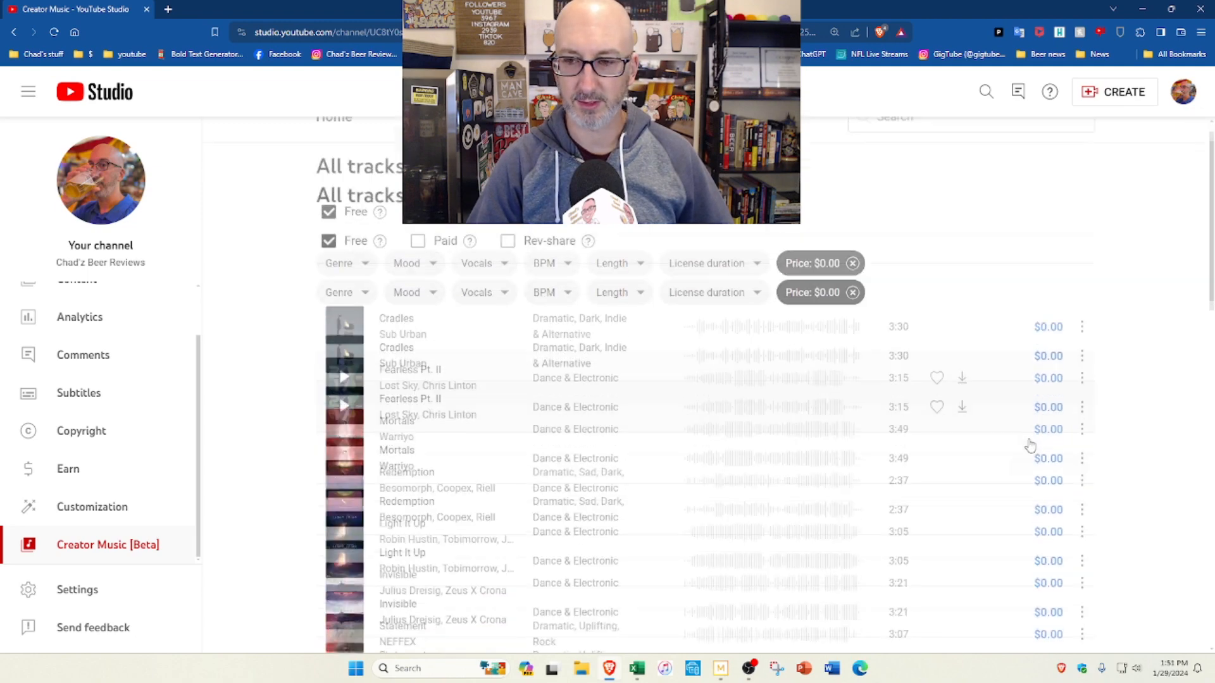
scroll(993, 417, down, 10)
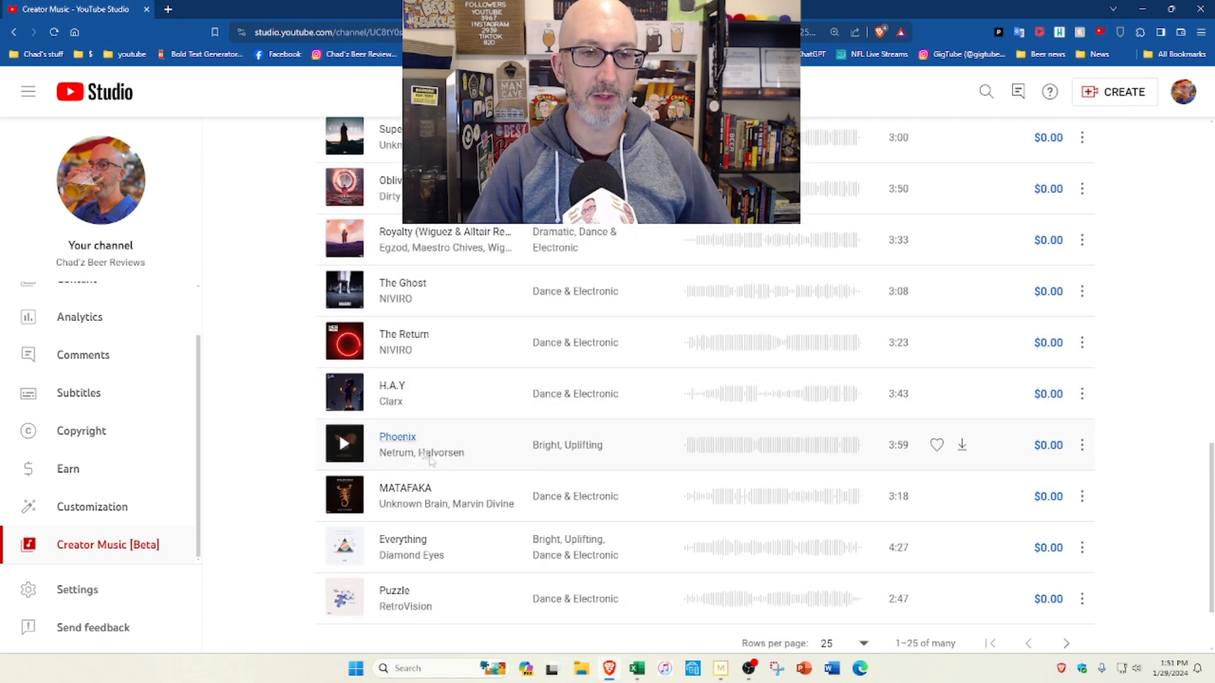
scroll(813, 286, up, 15)
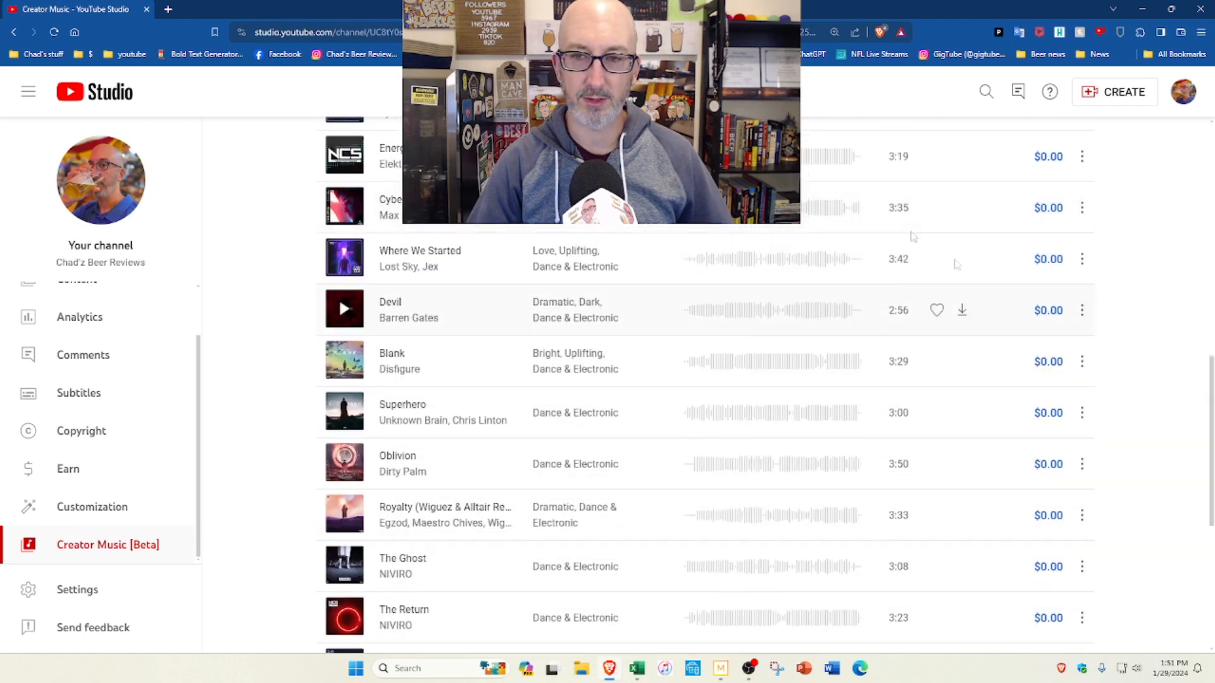
scroll(617, 377, up, 5)
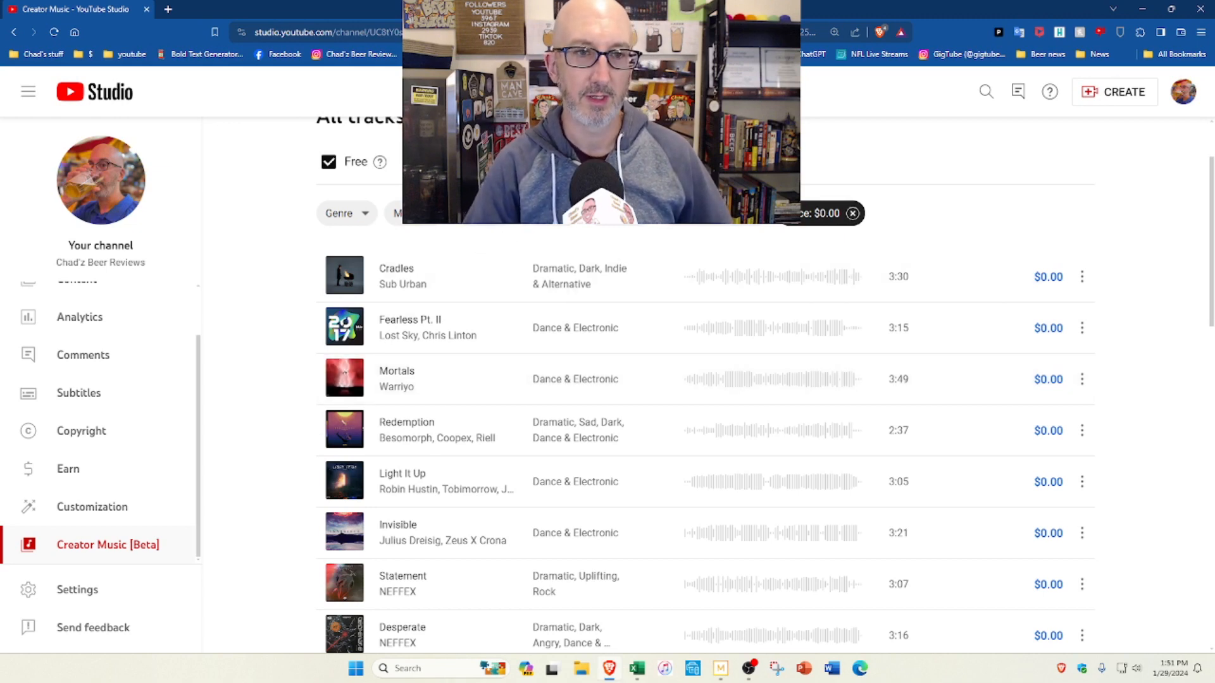
scroll(892, 269, up, 2)
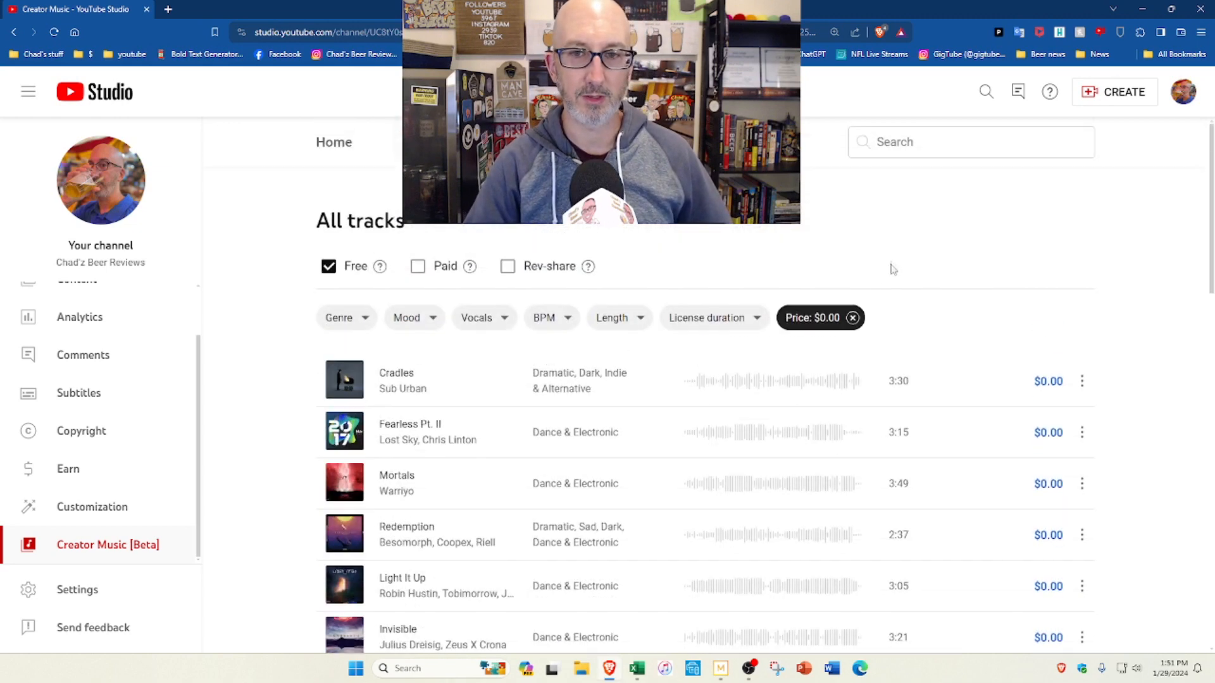
Step: Search Creator Music for "christmas", limit the results to Instrumentals only, and examine the tracks' monetization status
click(931, 140)
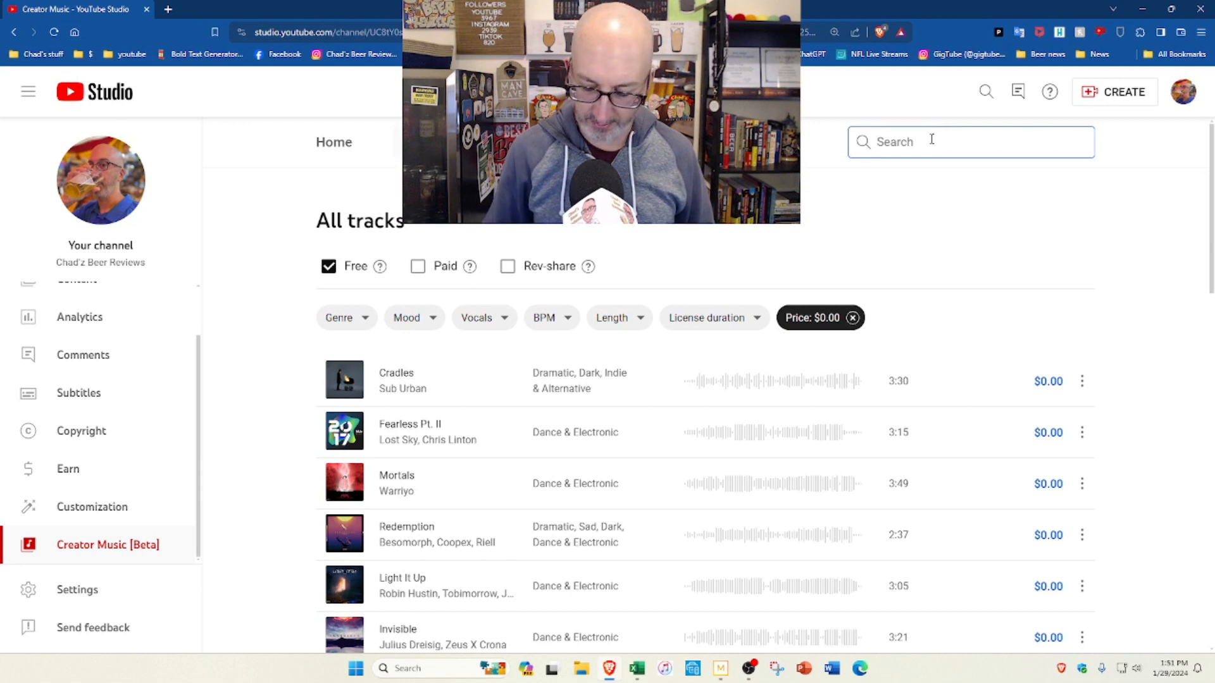
text(christmas)
key(Return)
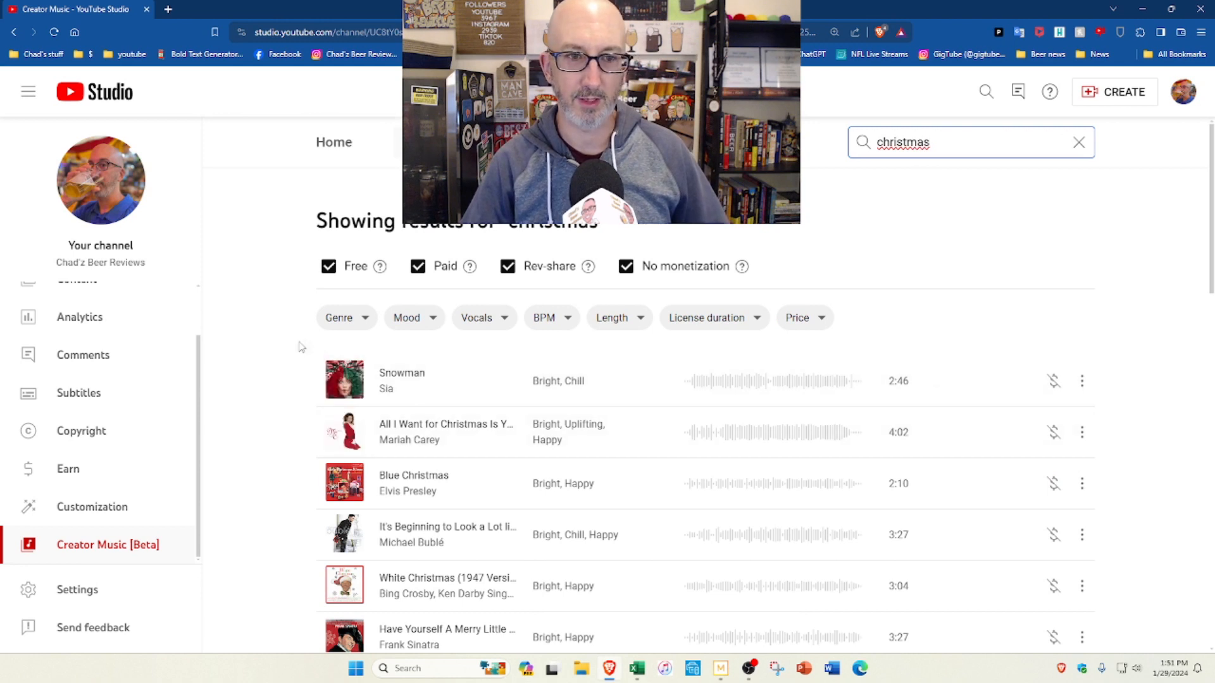
click(481, 323)
click(473, 372)
click(562, 411)
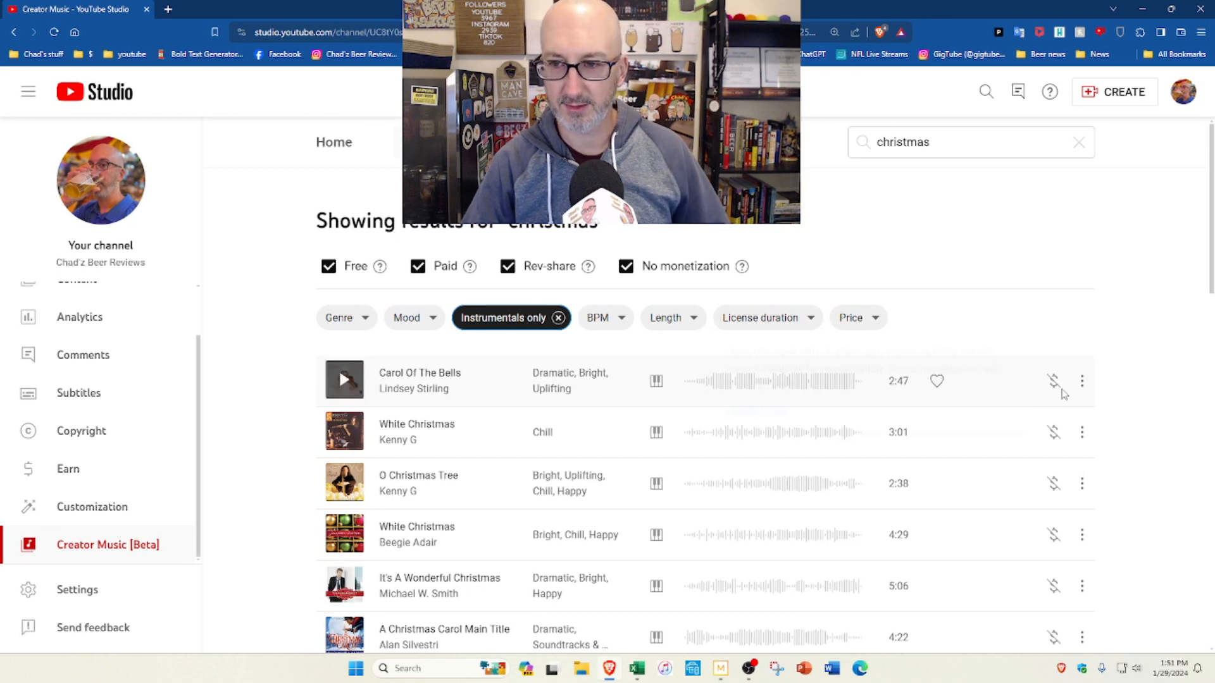
mouse_move(1058, 391)
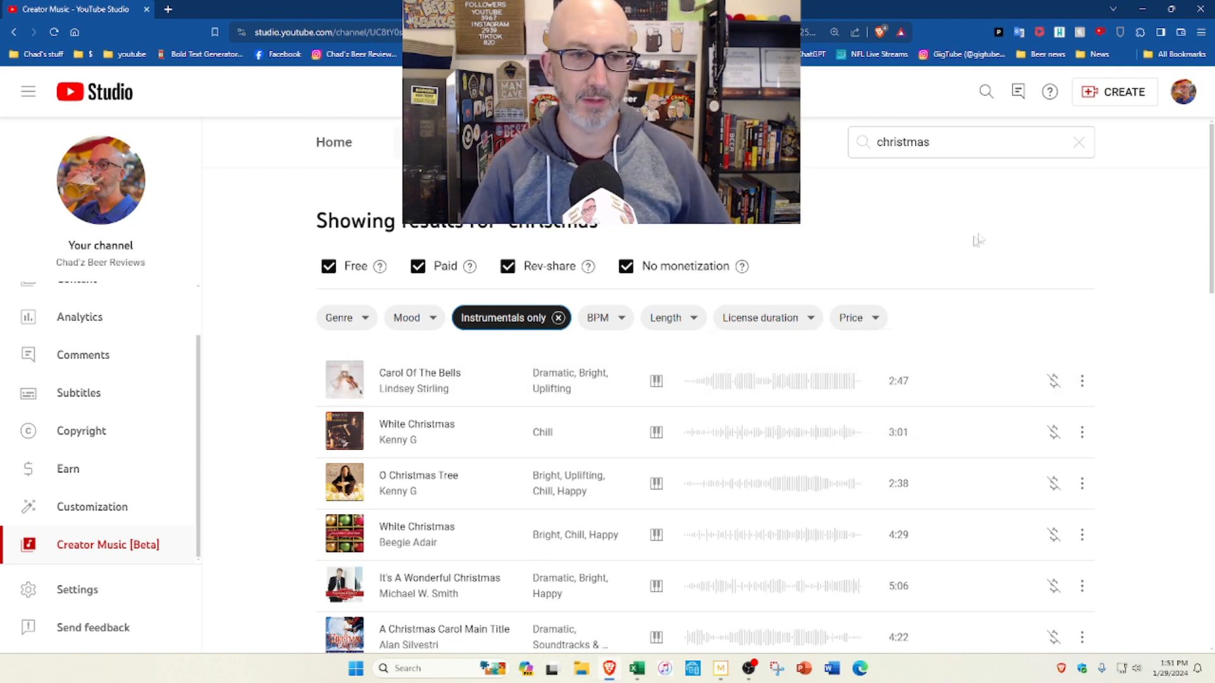
scroll(1025, 371, down, 6)
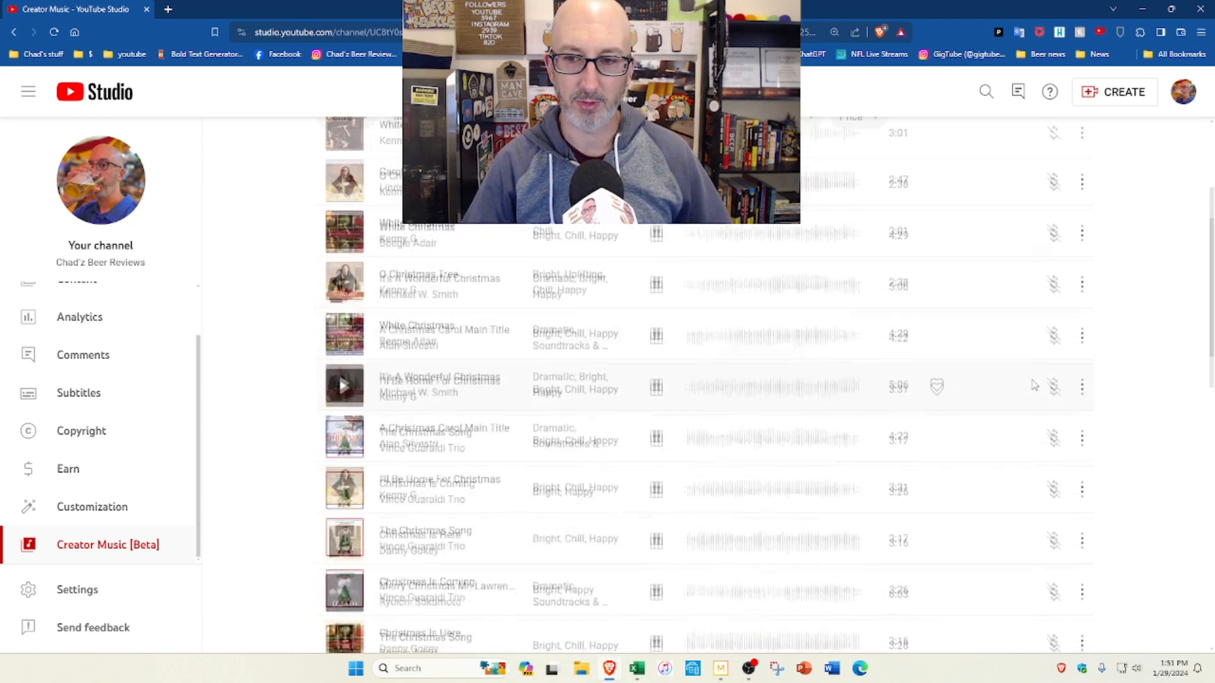
scroll(1012, 354, up, 6)
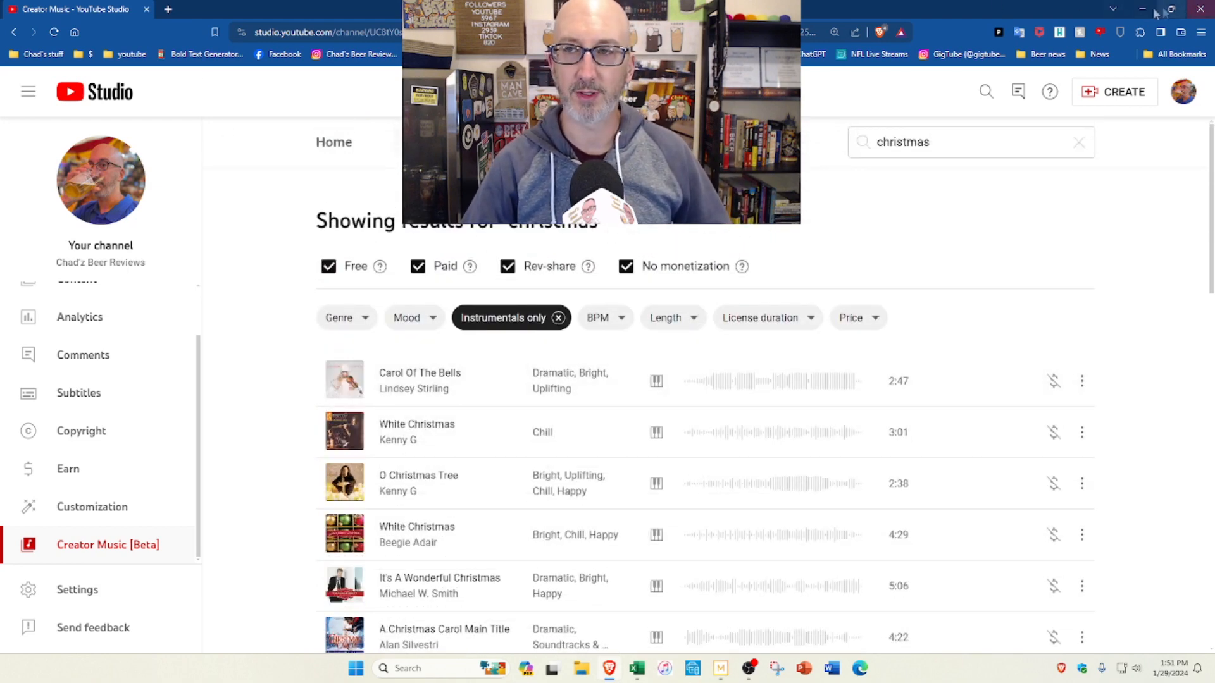
Step: Return to Movie Studio, start adding media, and open the Silent Partner folder within accessories for videos > music for background
click(1143, 9)
click(14, 21)
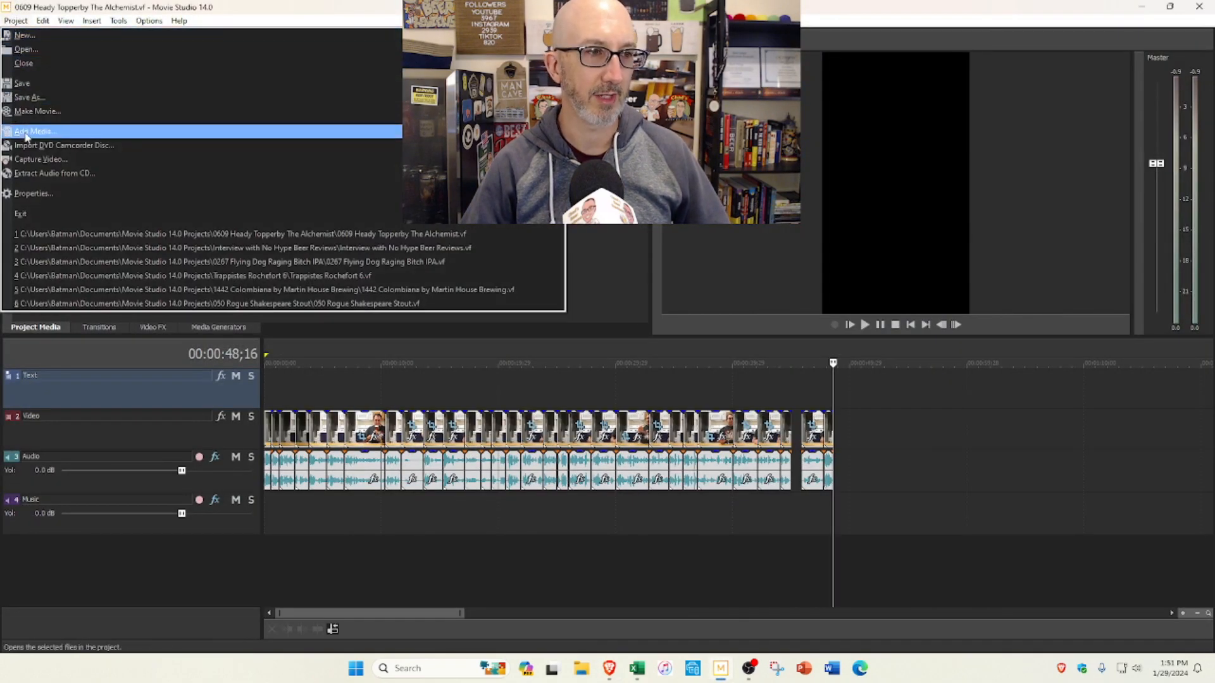
click(25, 133)
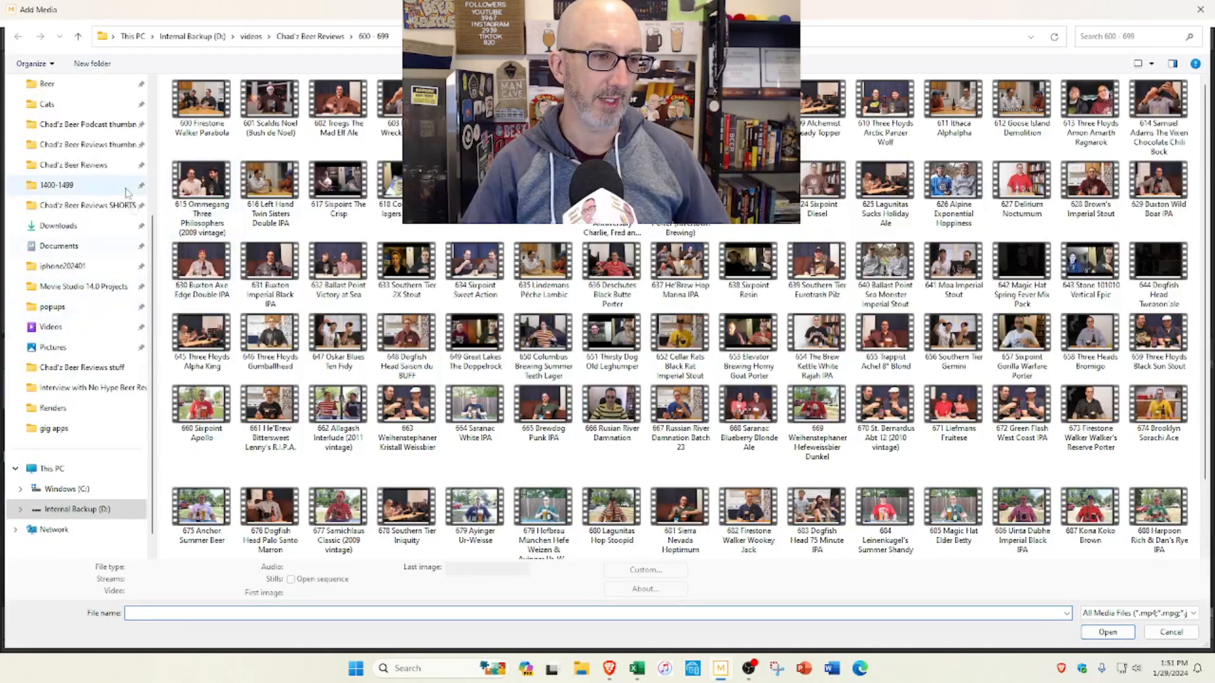
scroll(133, 208, up, 3)
click(91, 250)
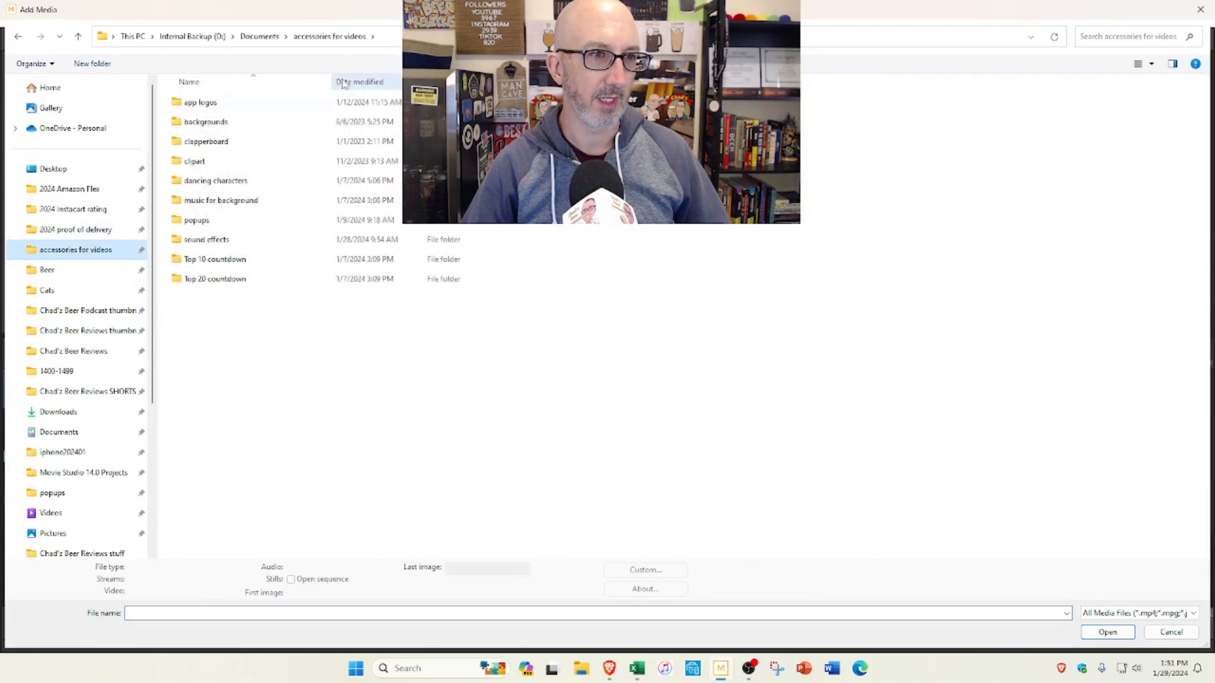
click(247, 207)
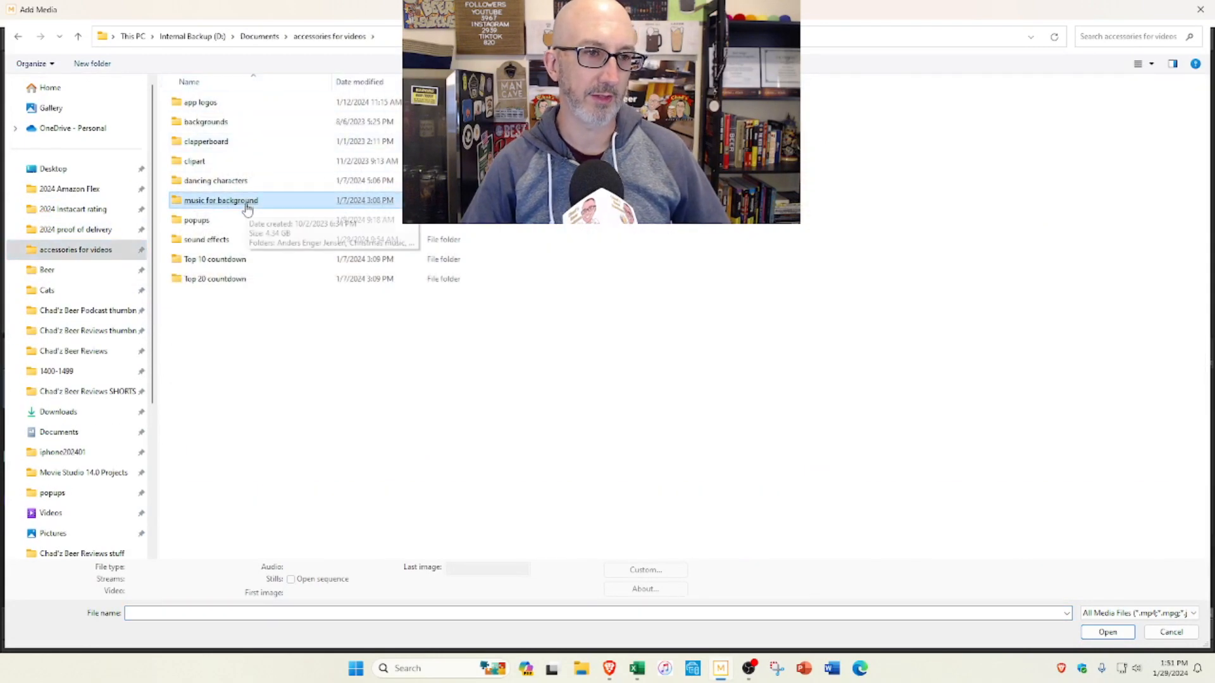
double_click(246, 208)
click(235, 183)
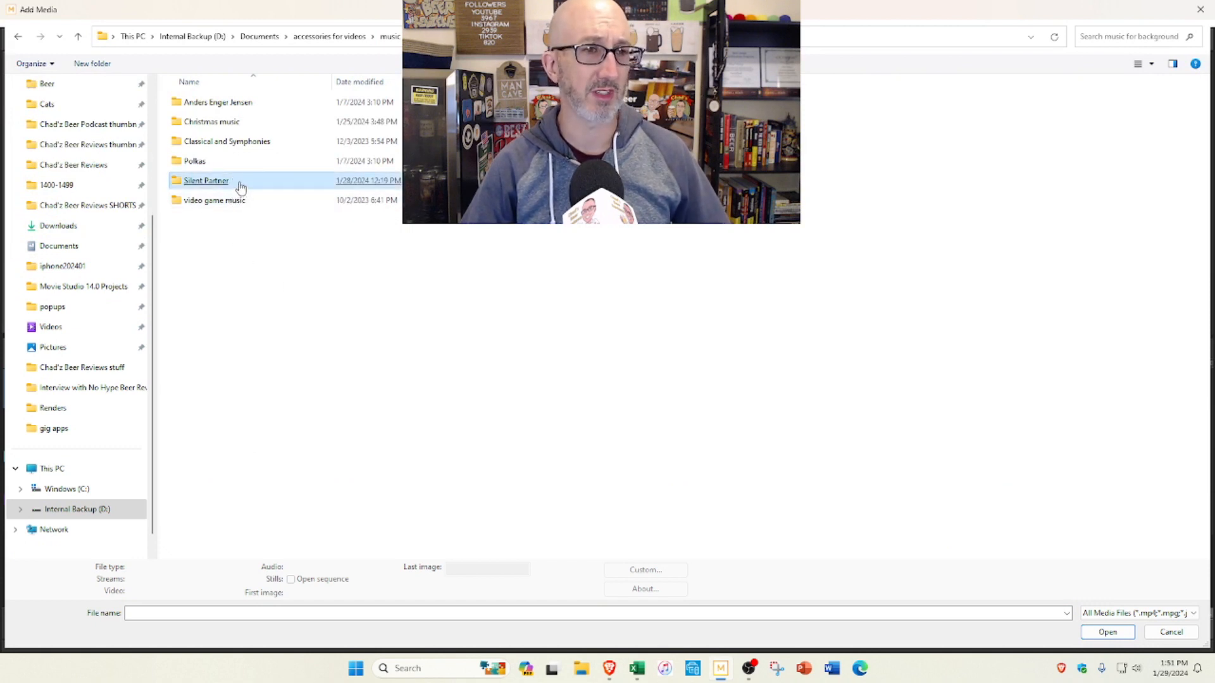
double_click(239, 187)
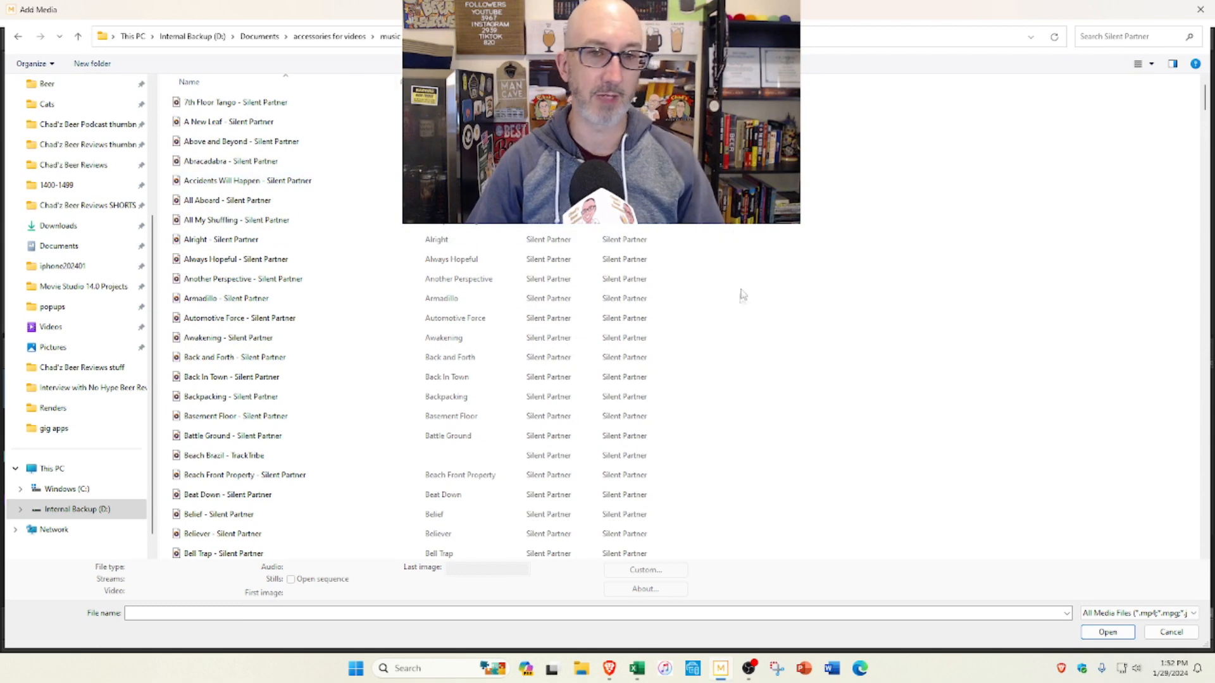
Step: Find the track "To the Top - Silent Partner" in the Silent Partner folder and add it to the project media
scroll(783, 318, down, 18)
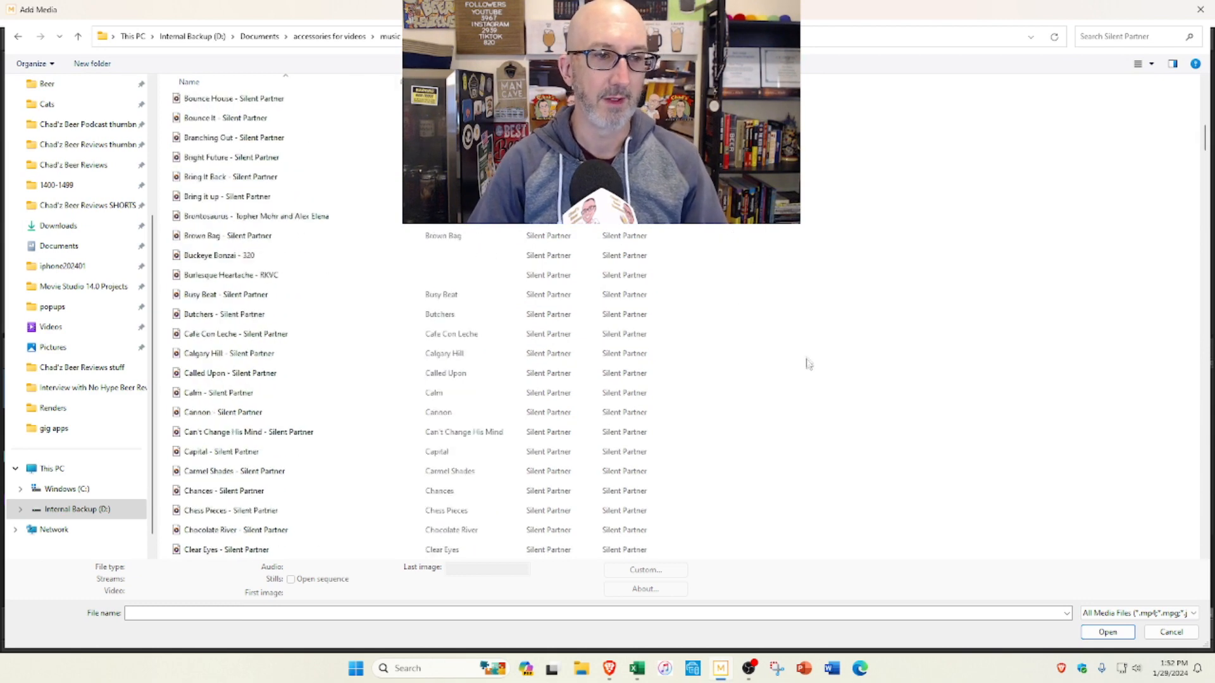
scroll(808, 300, down, 10)
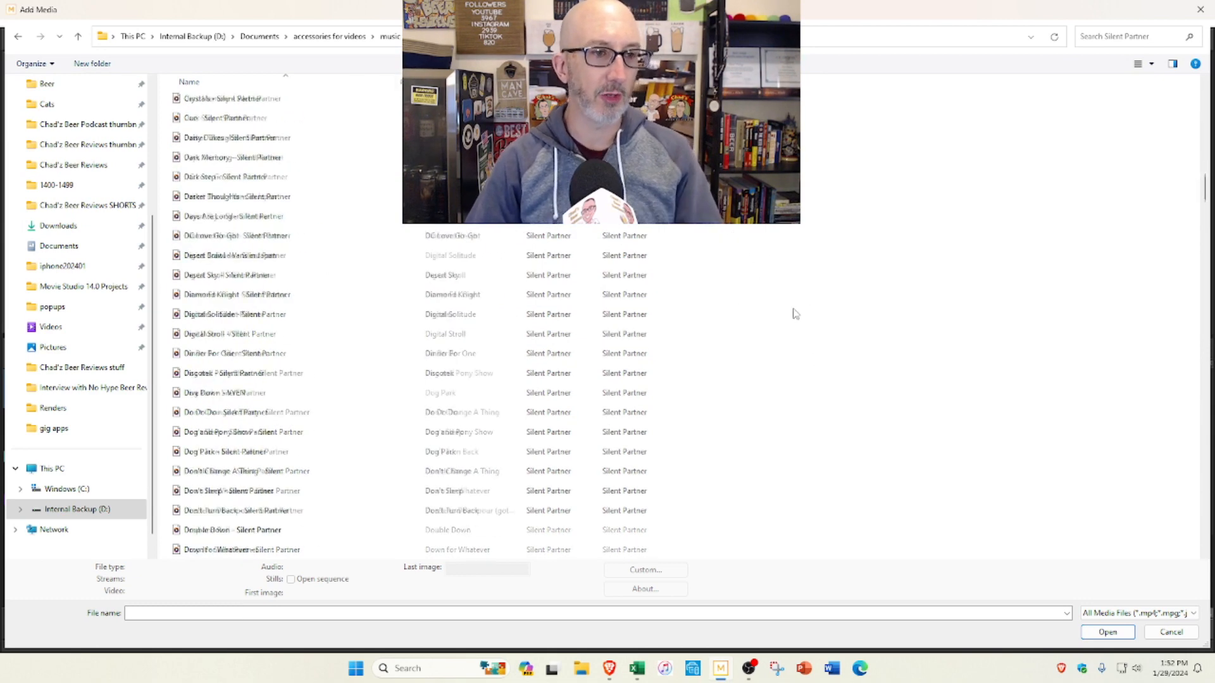
scroll(796, 313, down, 20)
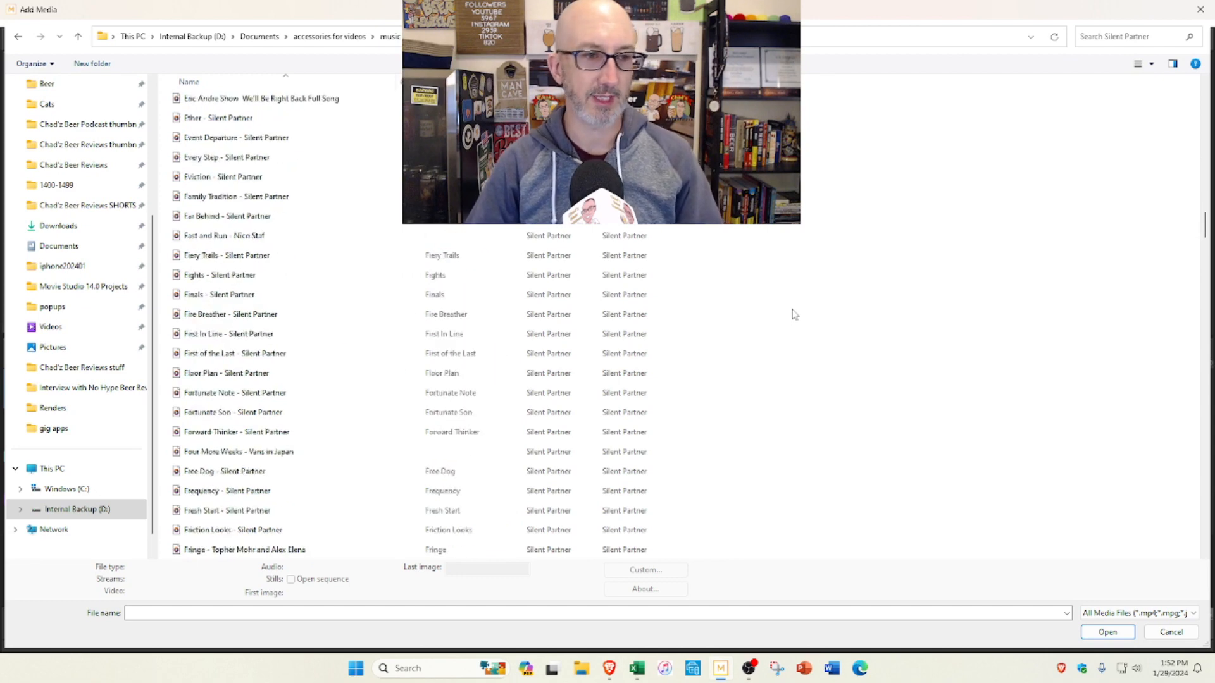
scroll(798, 308, down, 6)
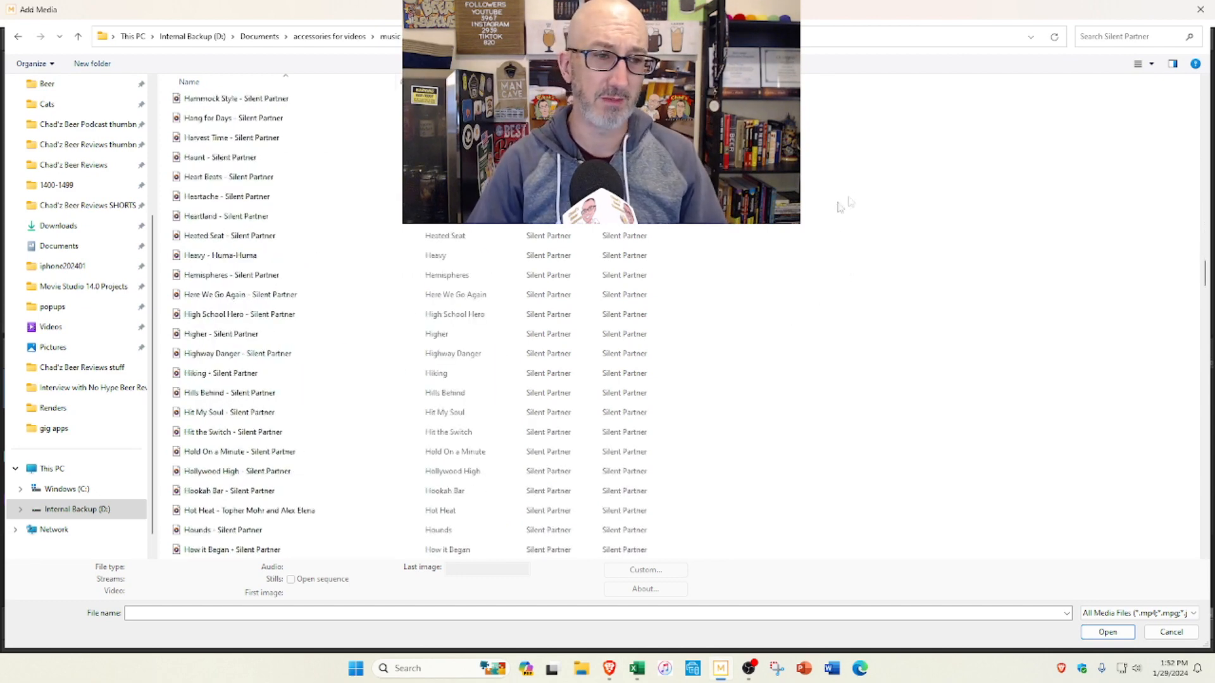
scroll(294, 295, down, 4)
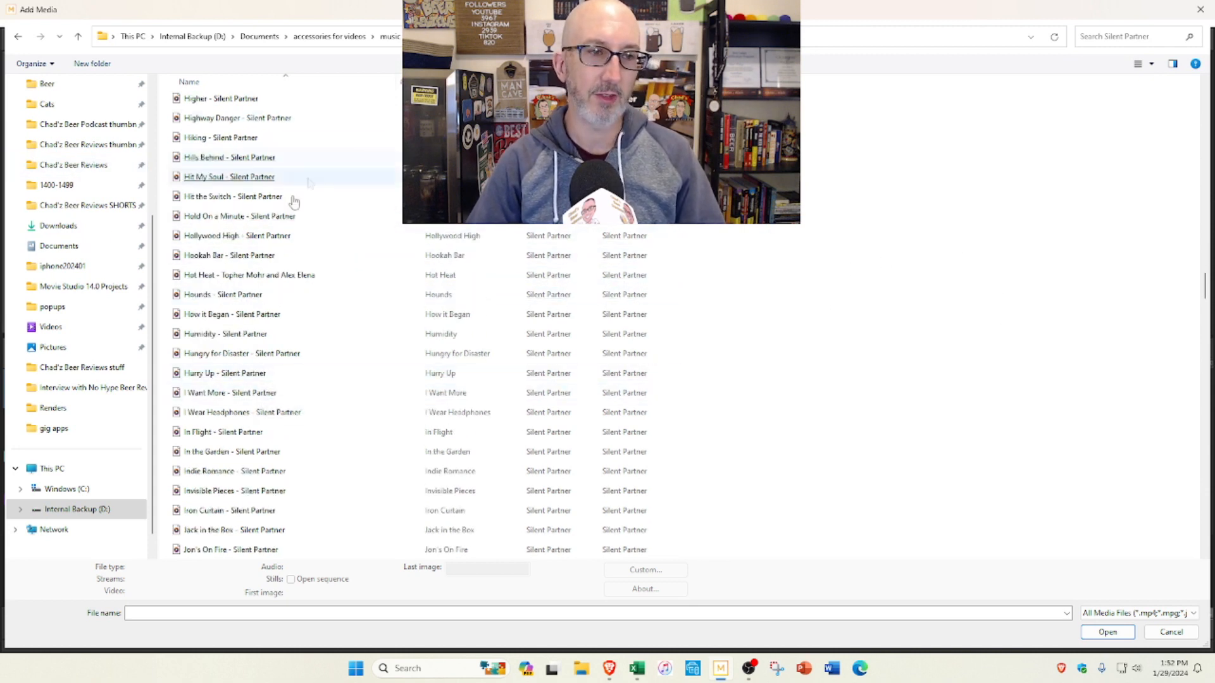
click(346, 265)
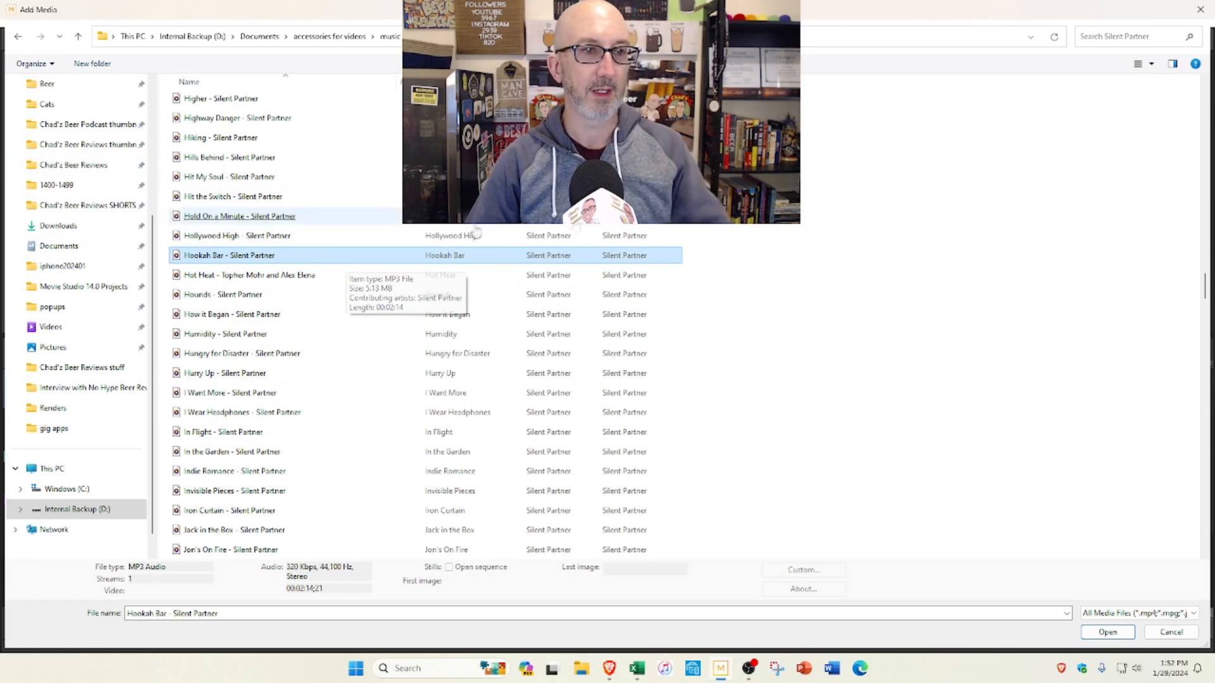
scroll(348, 247, up, 4)
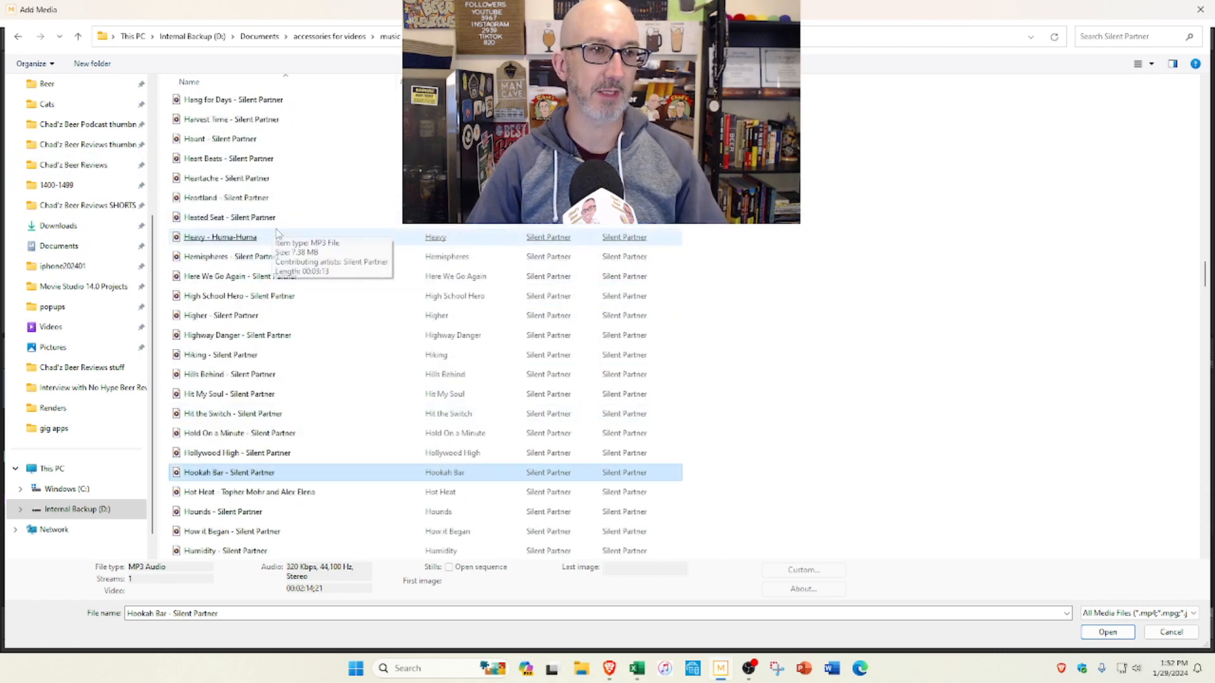
scroll(283, 217, up, 1)
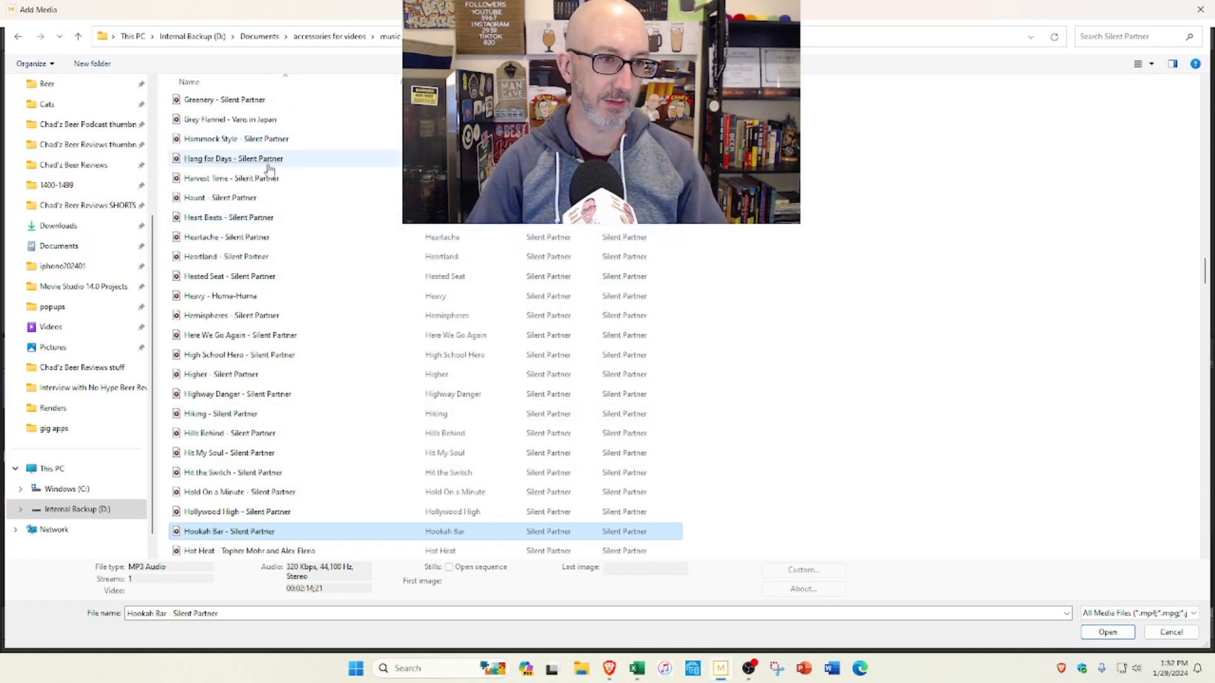
scroll(306, 294, down, 3)
scroll(310, 304, down, 4)
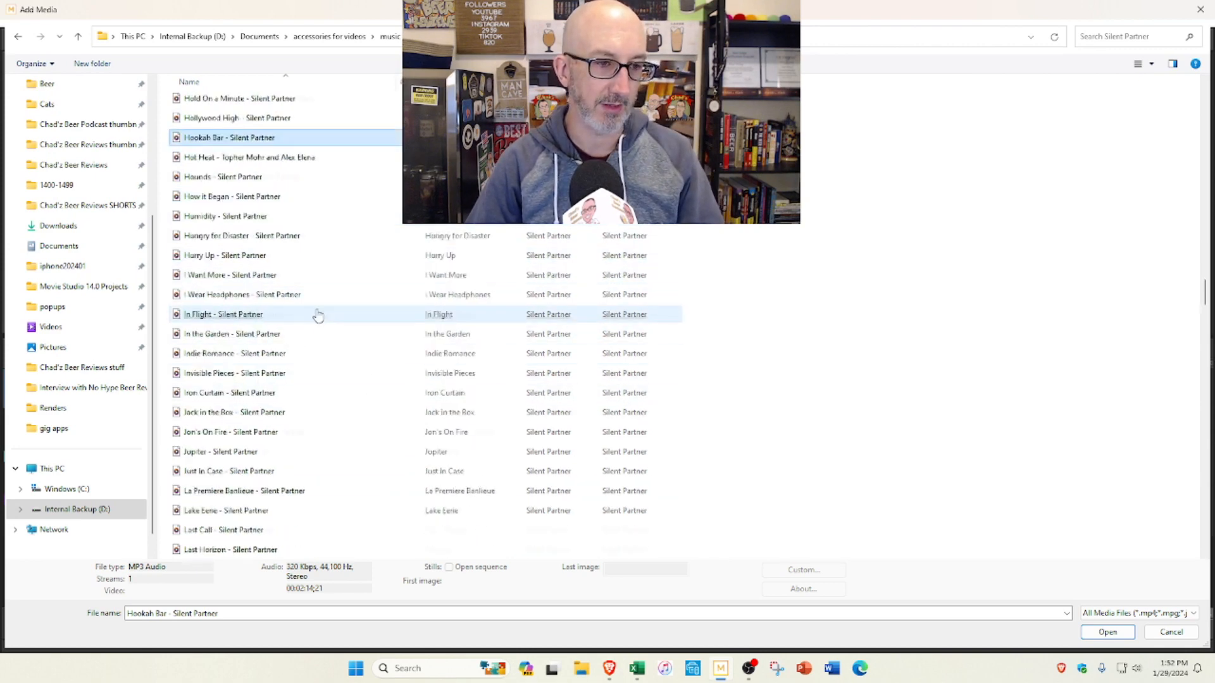
scroll(294, 320, down, 12)
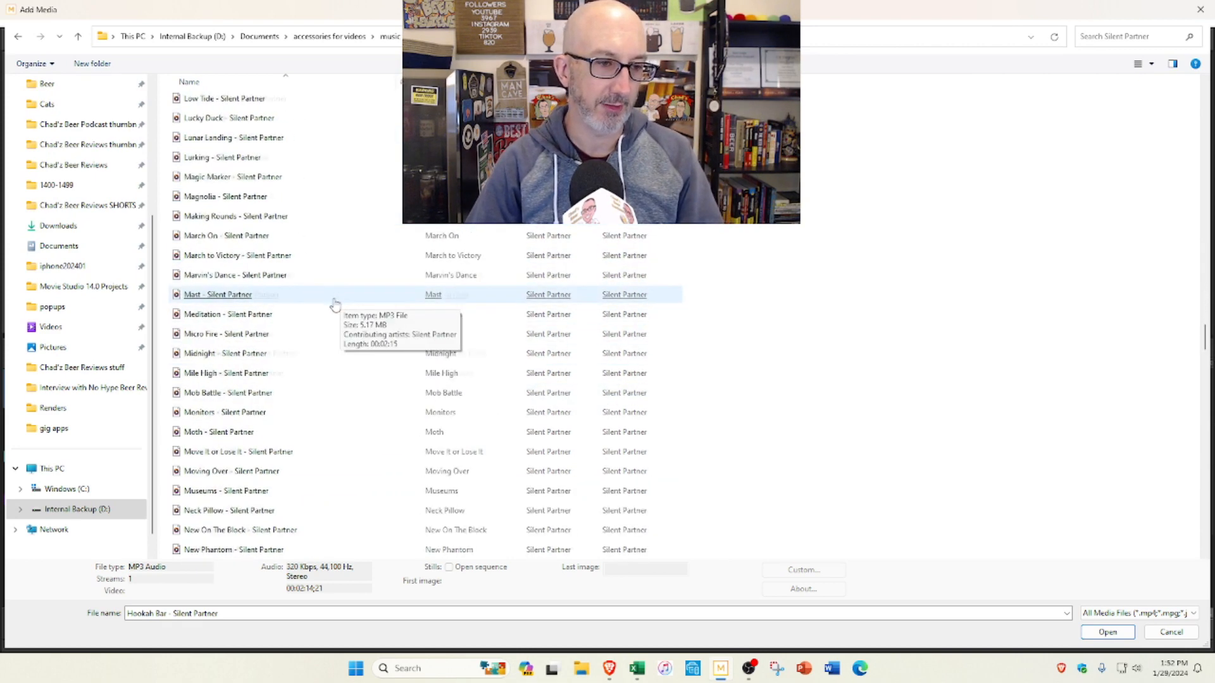
scroll(336, 302, down, 20)
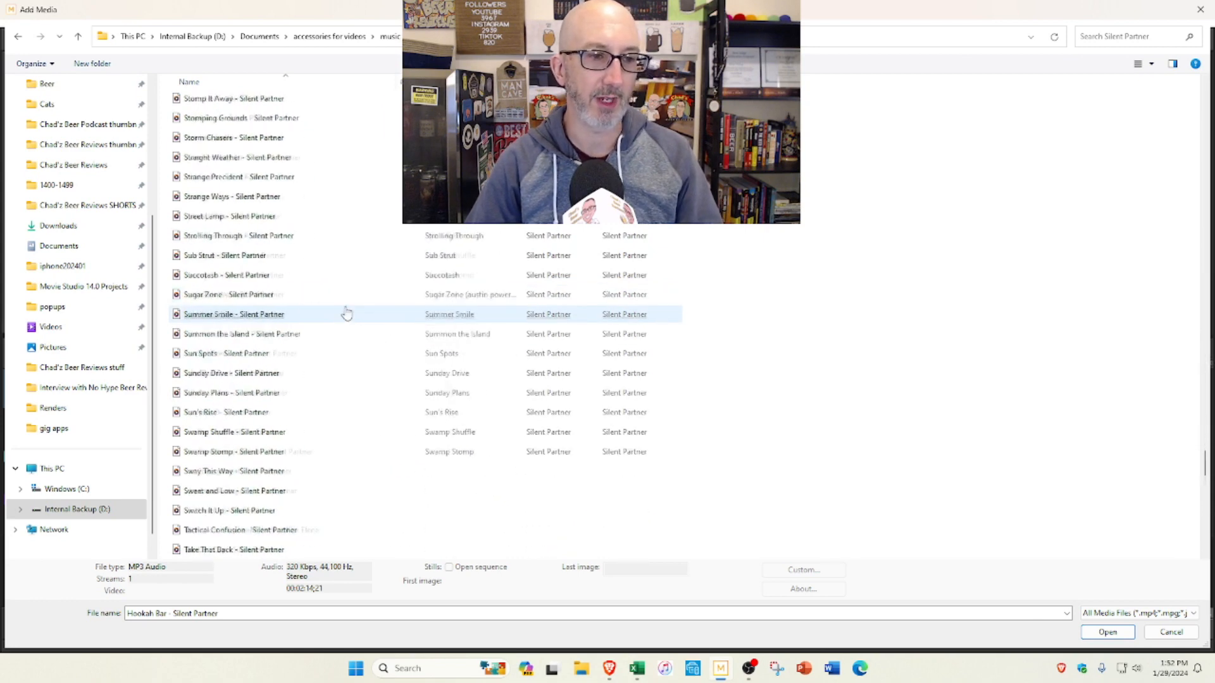
scroll(347, 303, down, 15)
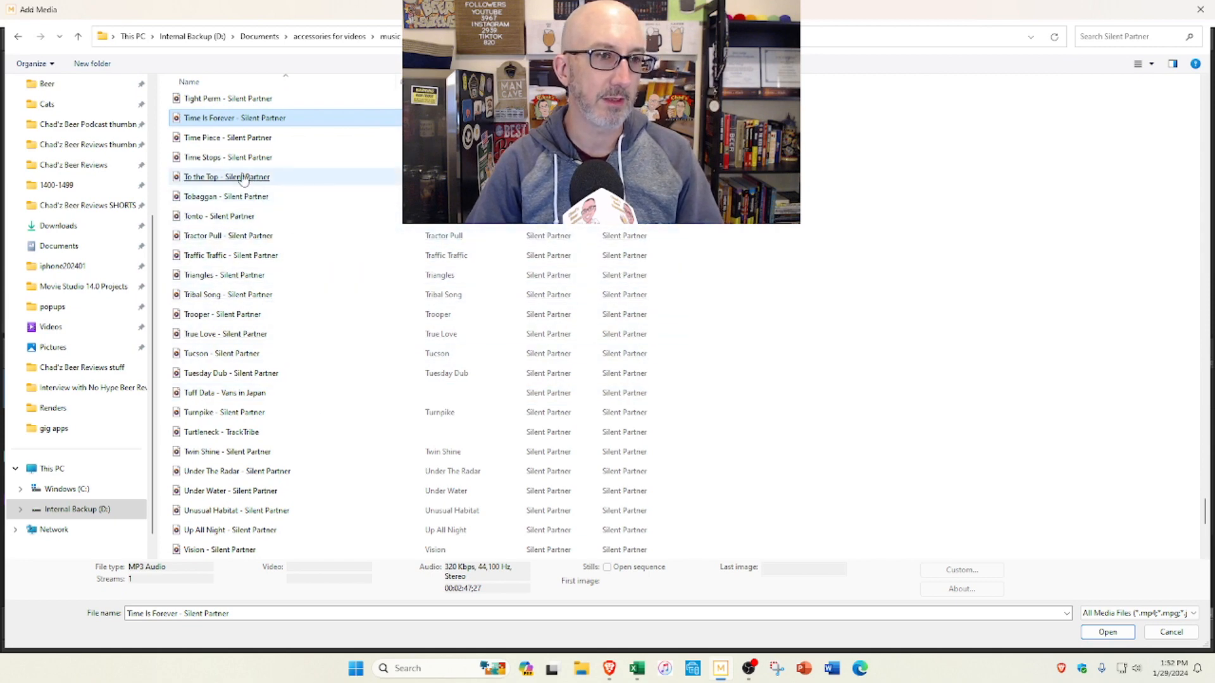
mouse_move(243, 180)
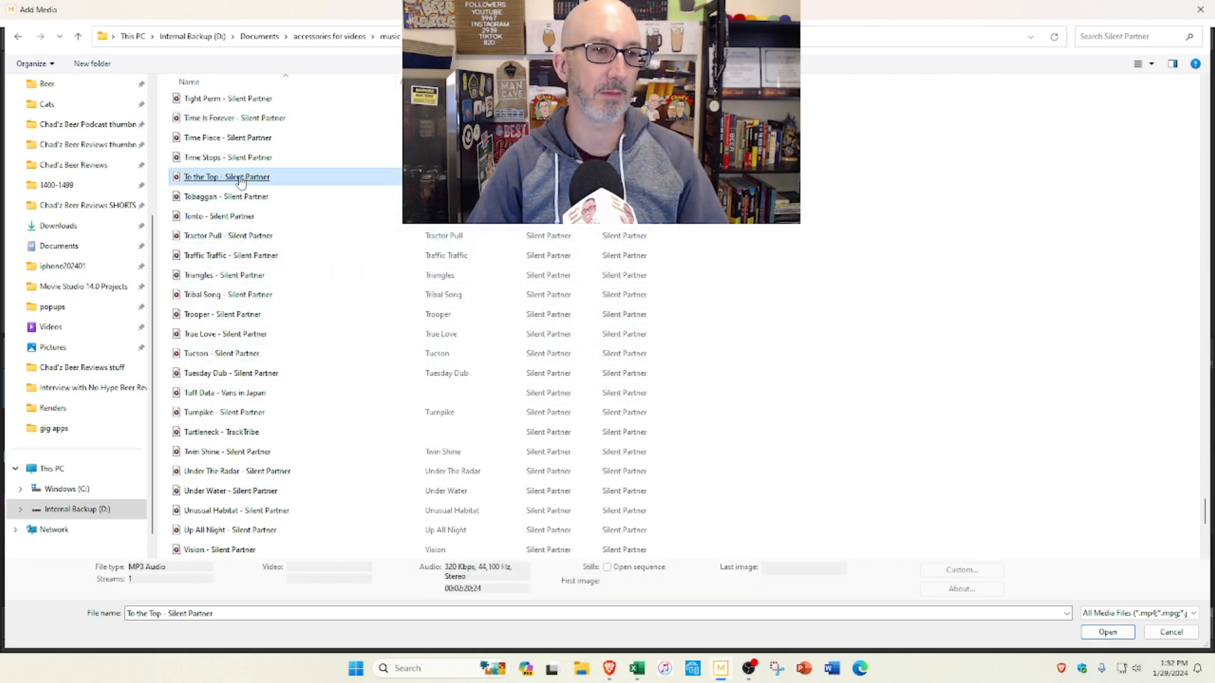
click(244, 179)
Step: Place "To the Top" at the start of the Music track, split it at 00:00:45;26 and delete the remainder
drag(104, 102, 266, 519)
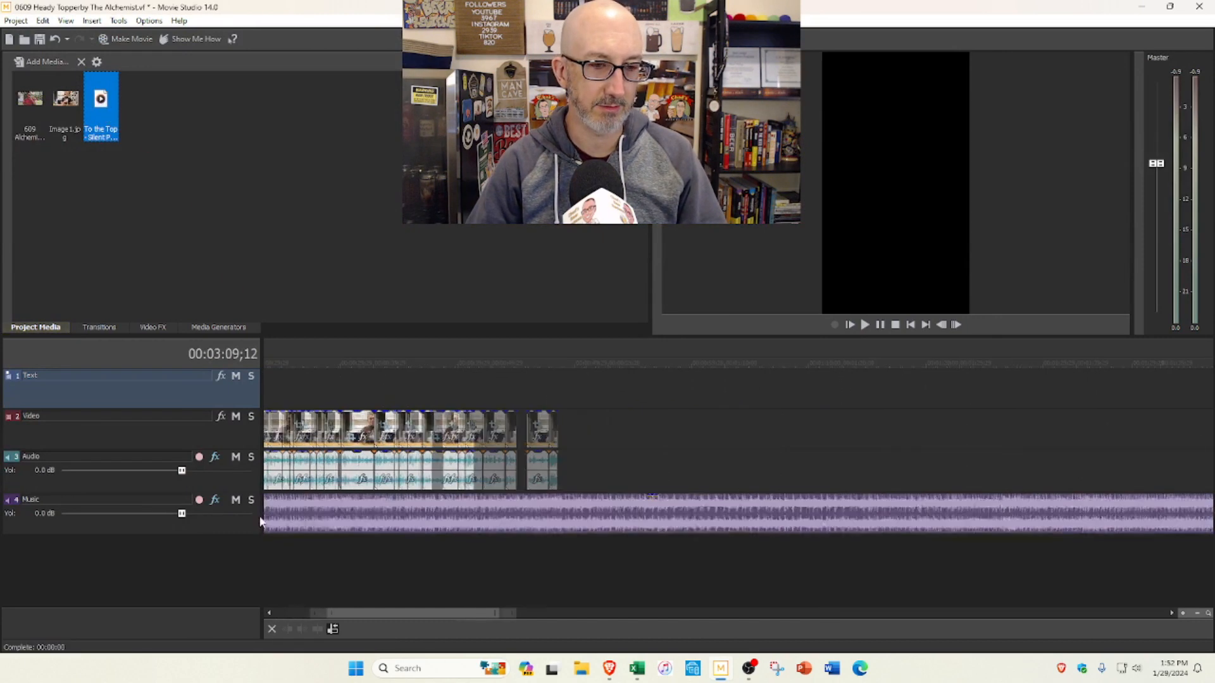
drag(516, 614, 282, 599)
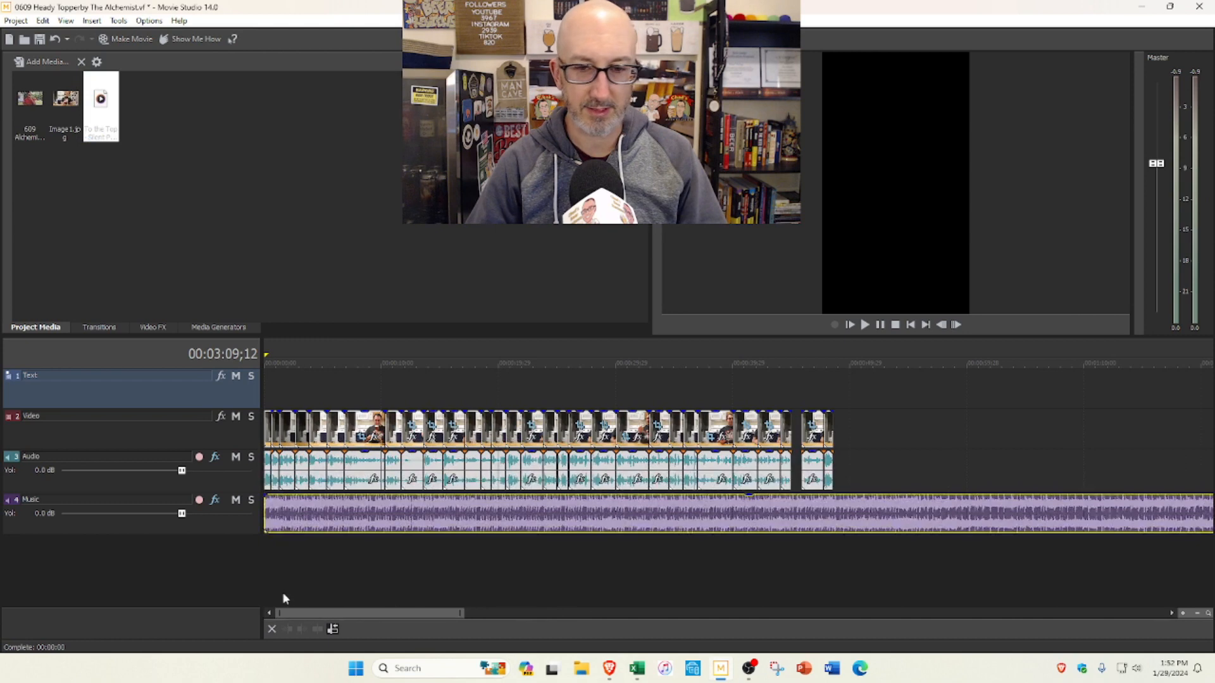
click(802, 549)
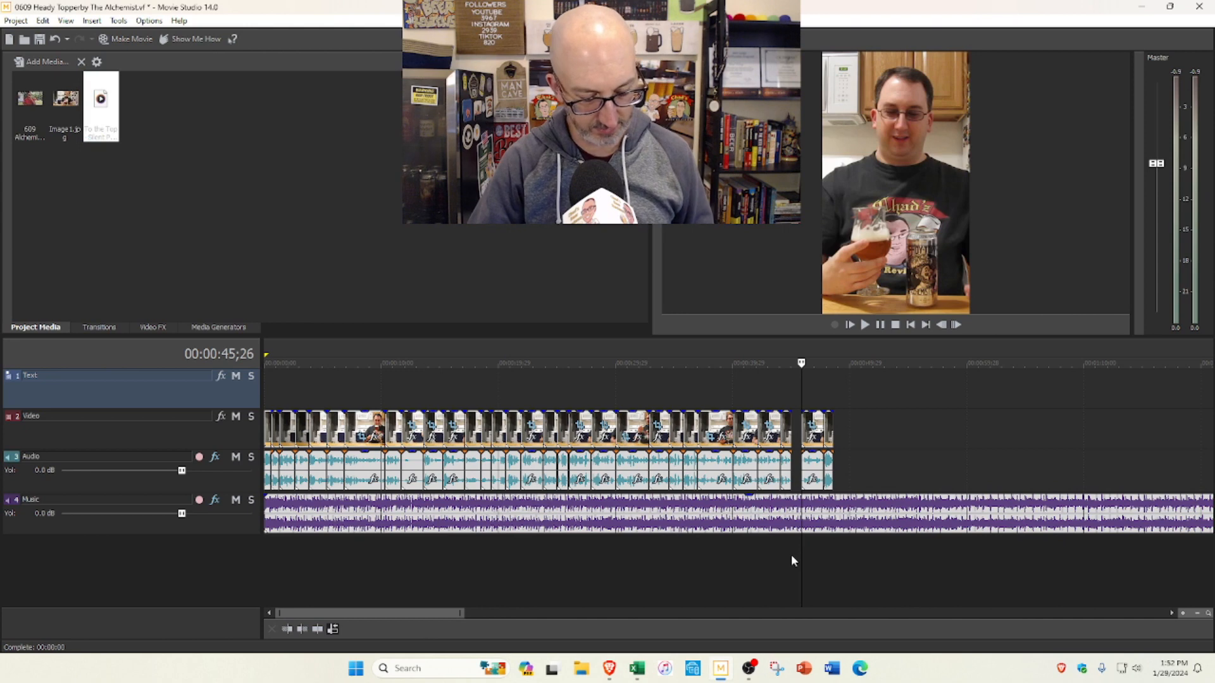
click(829, 522)
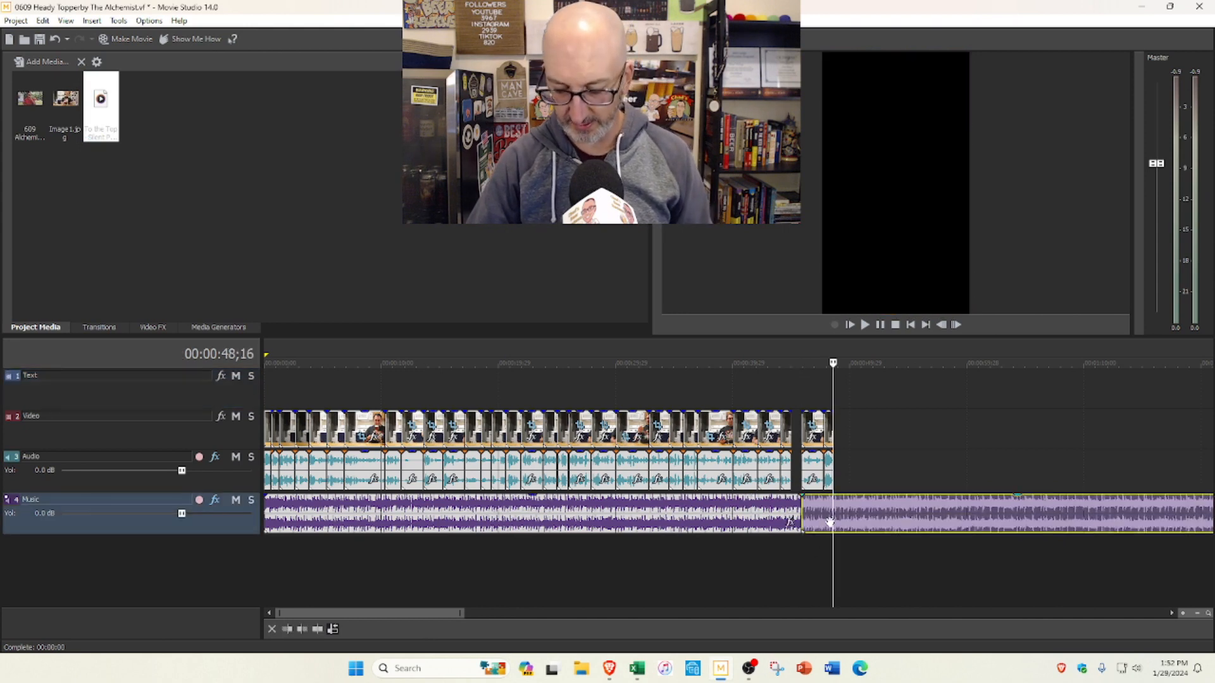
key(Delete)
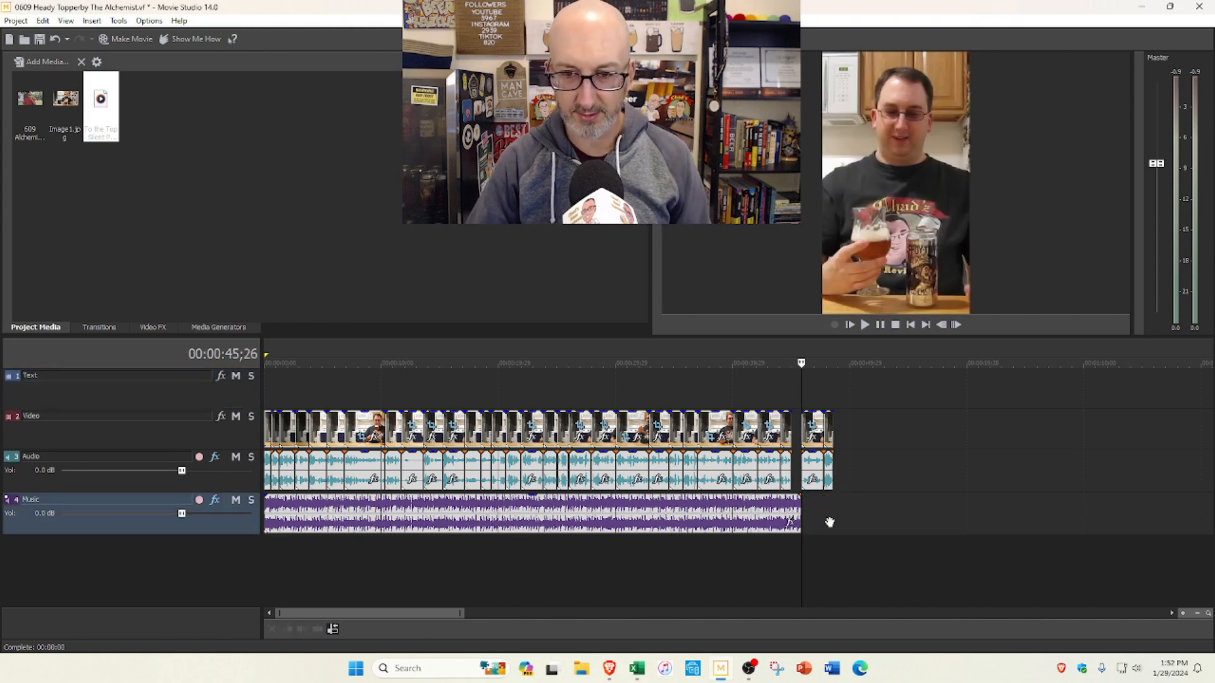
Step: Lower the music clip's volume well below the speech, and play several parts of the short to check the mix
click(530, 498)
drag(536, 501, 538, 532)
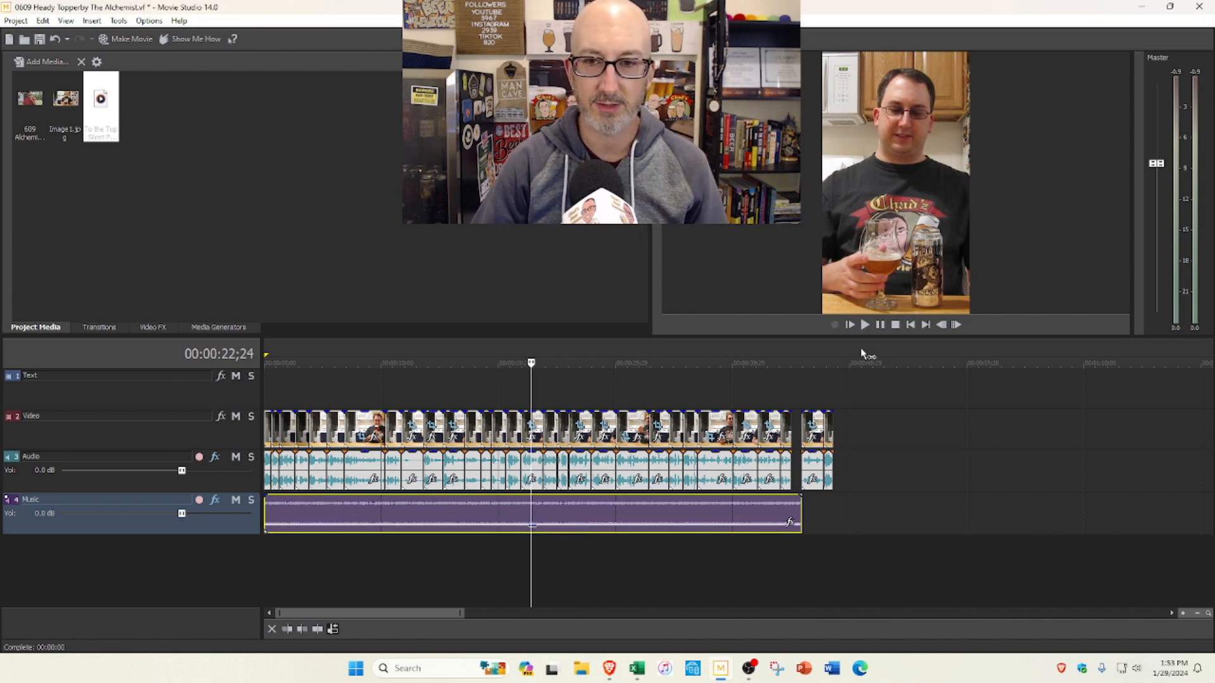
click(849, 325)
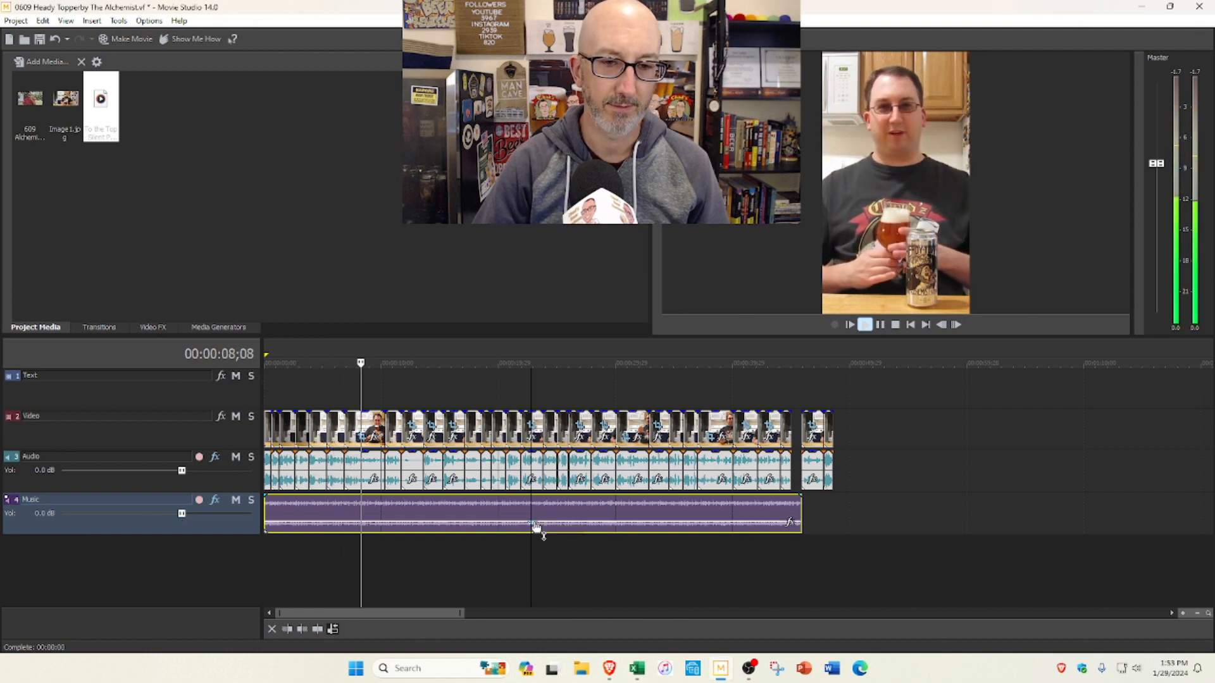
click(549, 554)
click(643, 548)
click(696, 548)
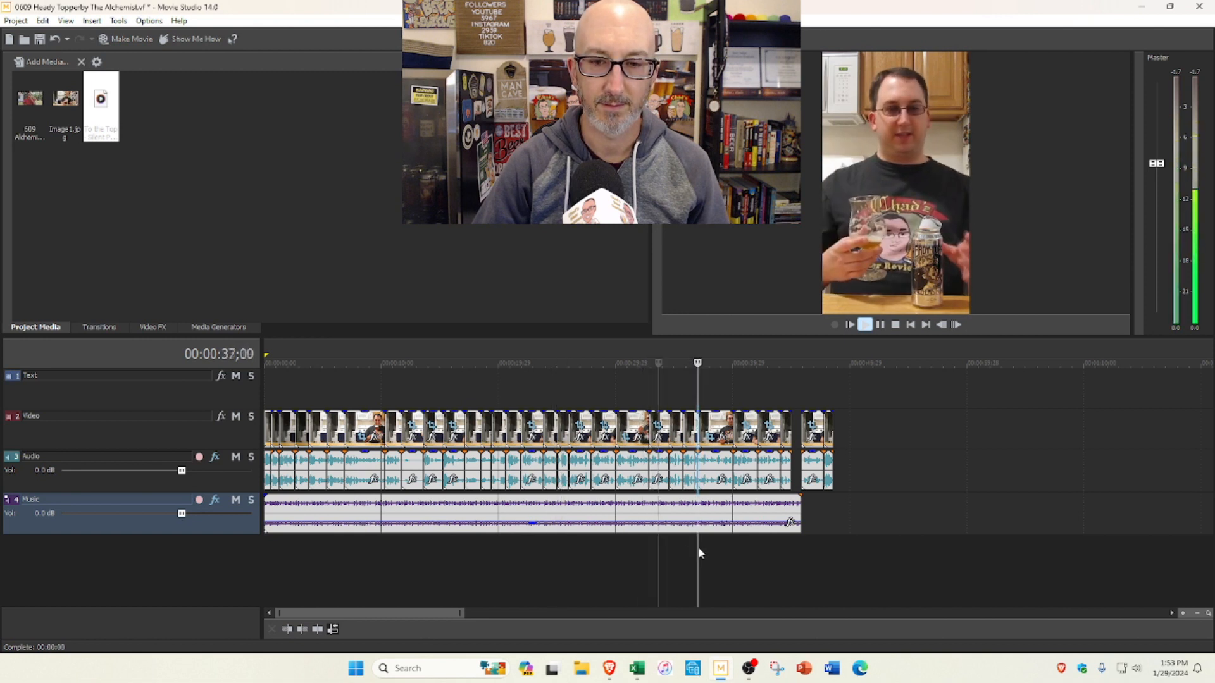
click(743, 549)
click(771, 547)
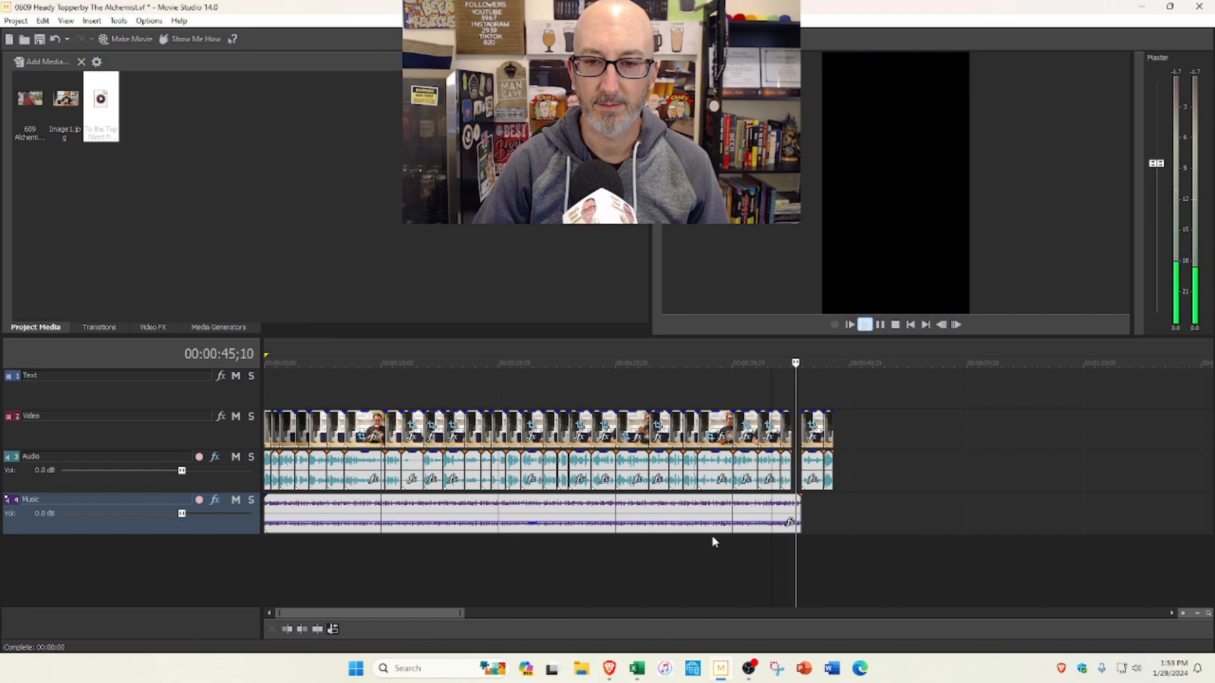
click(897, 327)
Step: Shift the two closing clips slightly later and extend the end of the music to meet them
scroll(855, 506, up, 3)
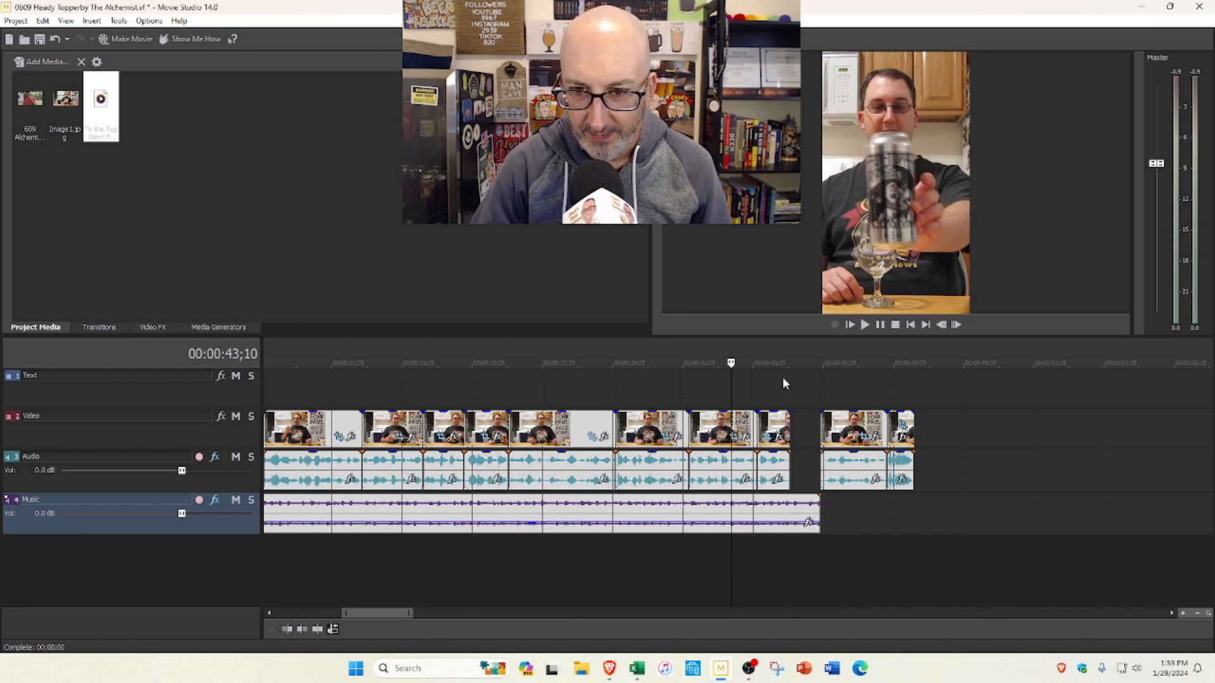
drag(831, 428, 840, 427)
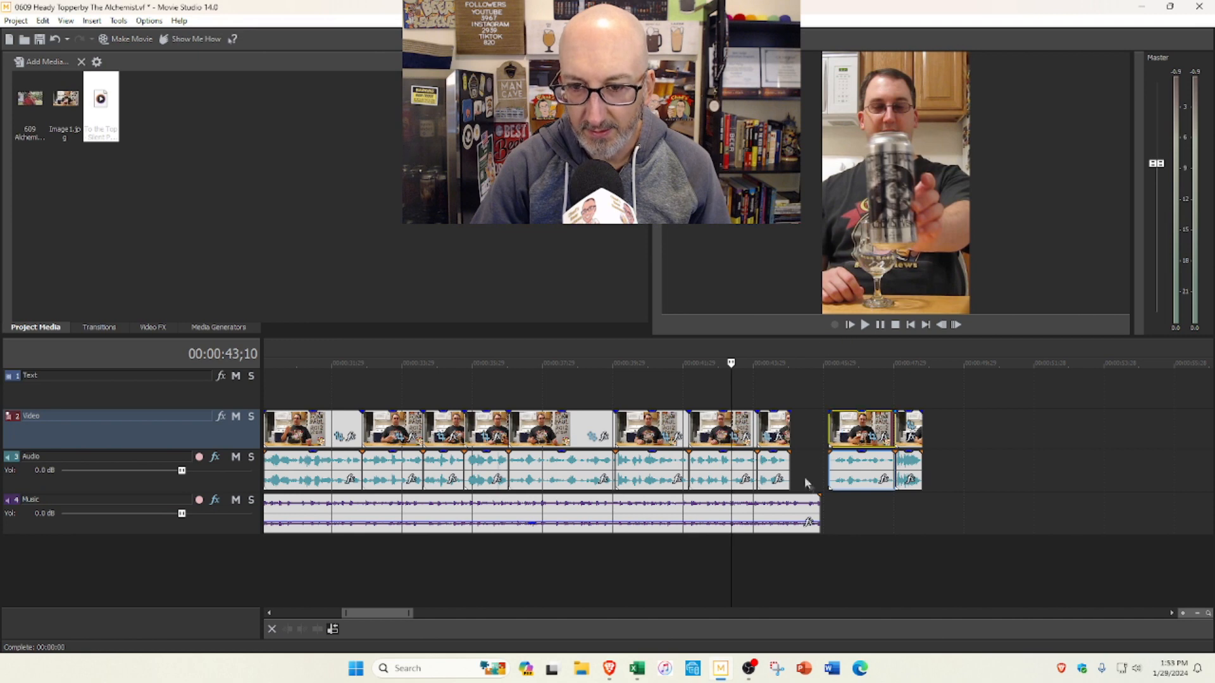
drag(817, 504, 828, 506)
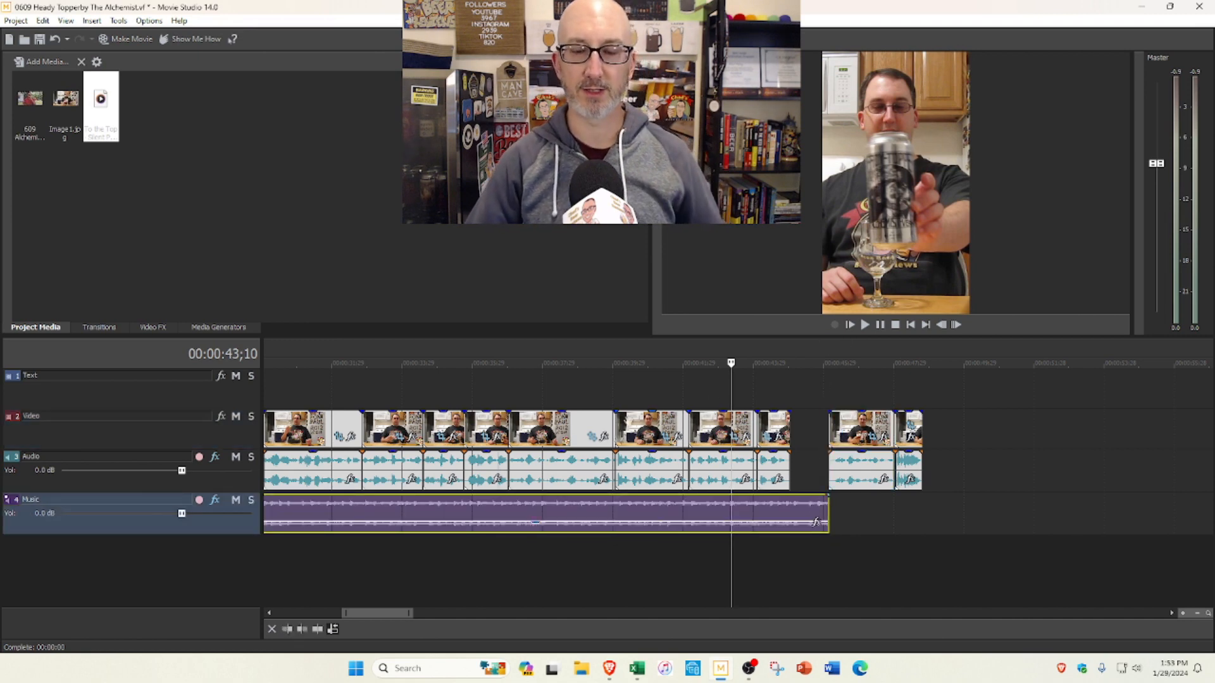
Step: Save the project and render the short as a 720 x 1280 MP4 in the Movie Studio 14.0 Projects folder
scroll(602, 483, down, 3)
scroll(476, 591, down, 2)
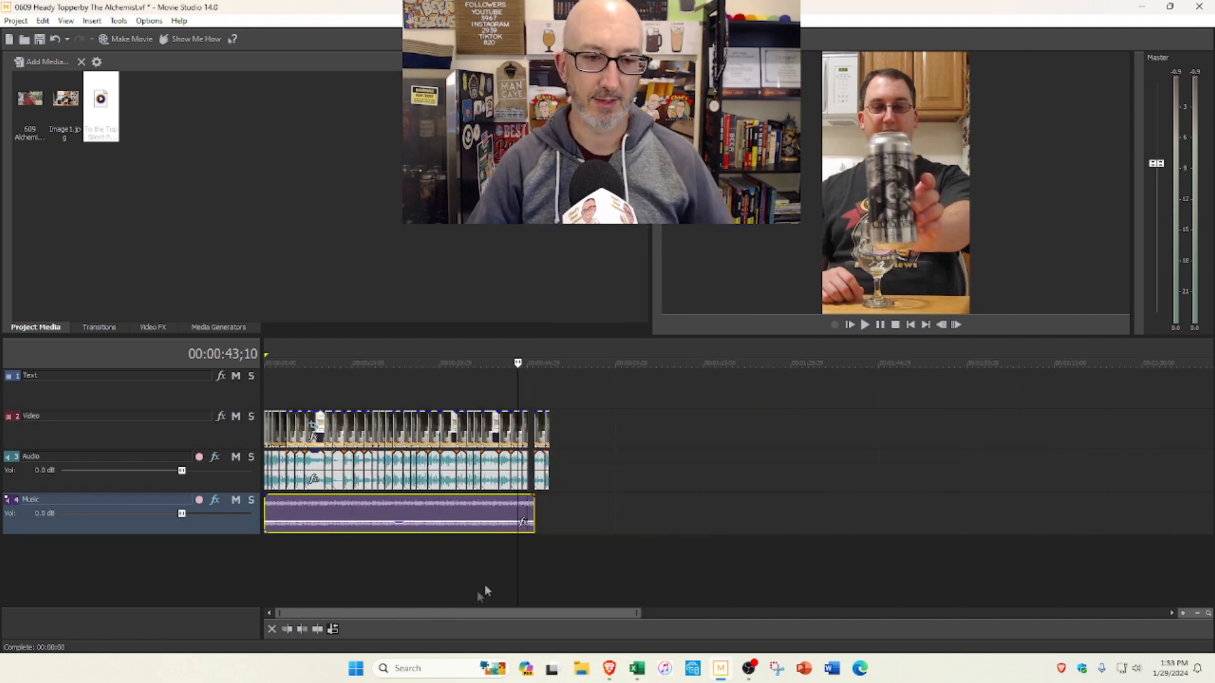
click(41, 41)
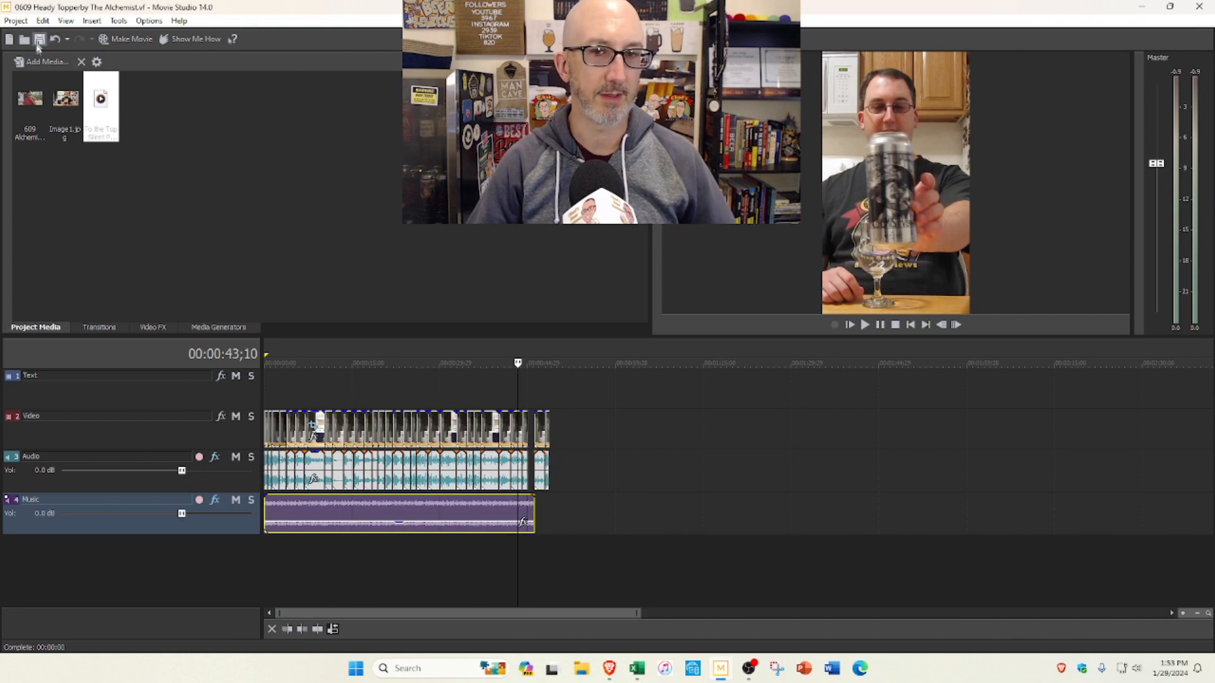
click(131, 40)
click(531, 371)
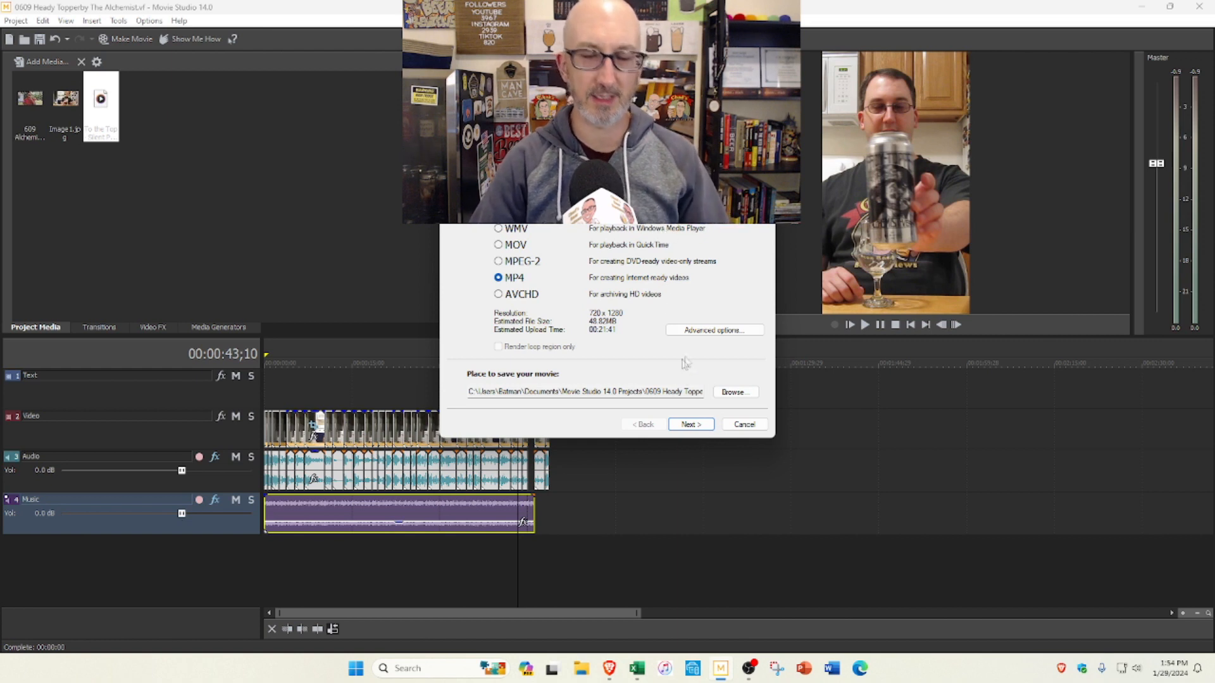
click(691, 425)
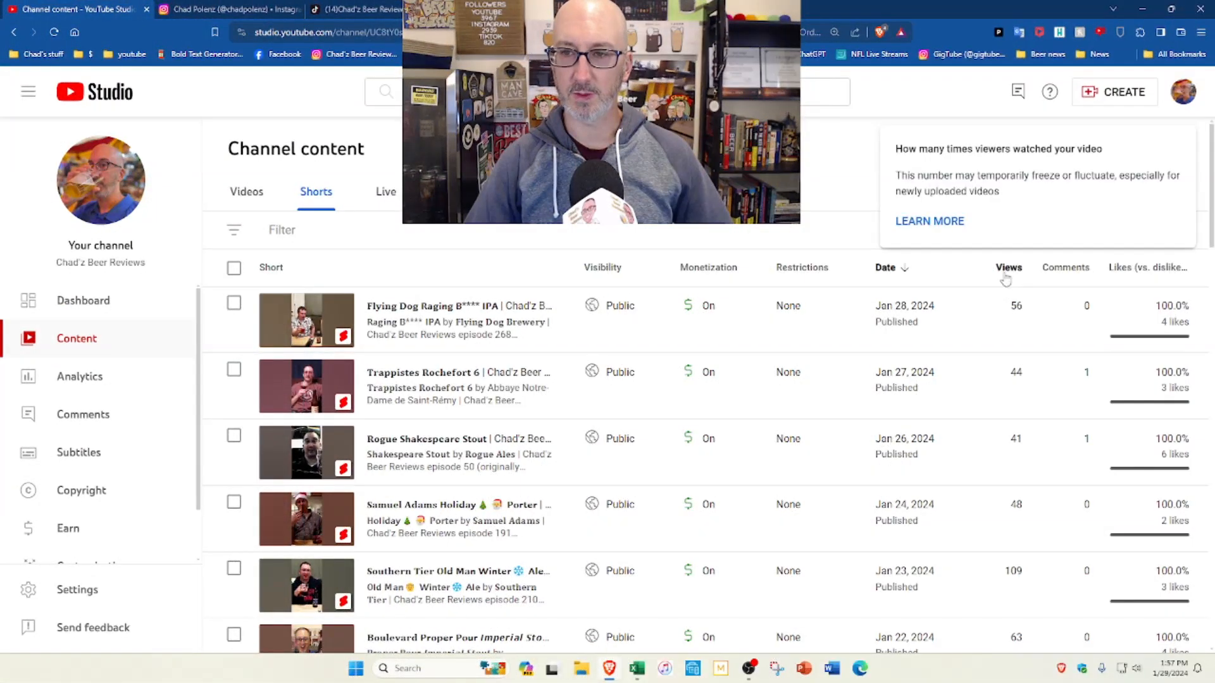
Step: Examine the view counts of the published Shorts in YouTube Studio, and switch to the Instagram profile's Reels
scroll(991, 482, down, 3)
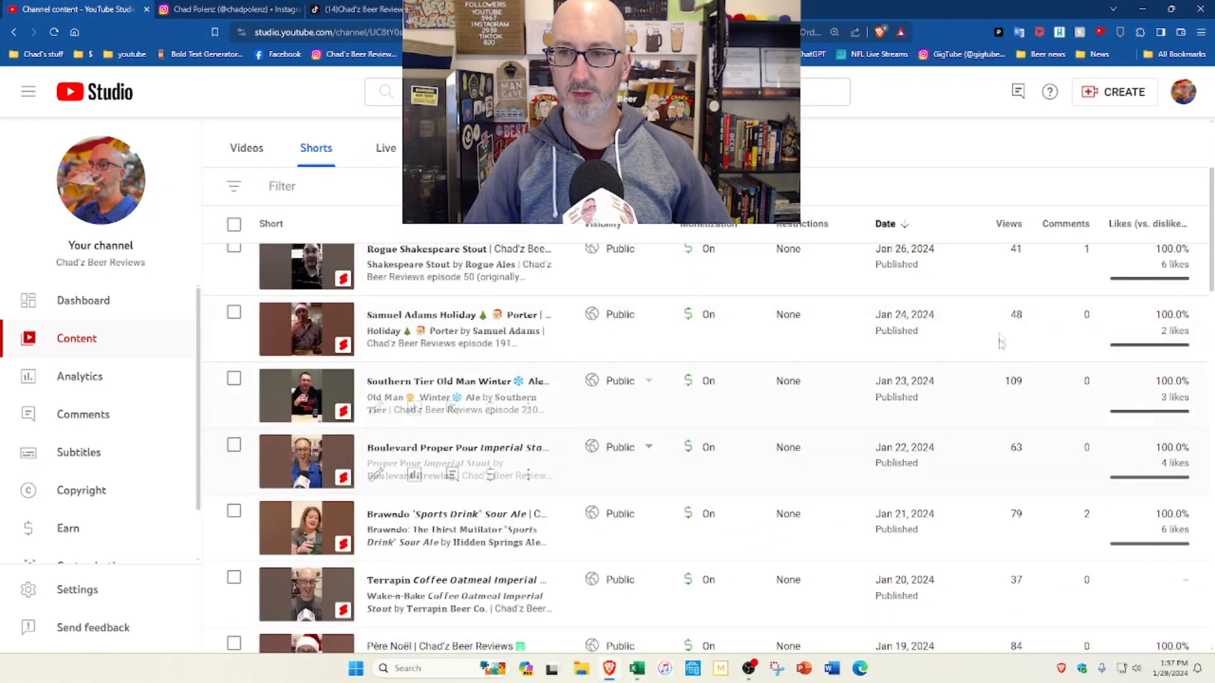
scroll(1010, 468, down, 7)
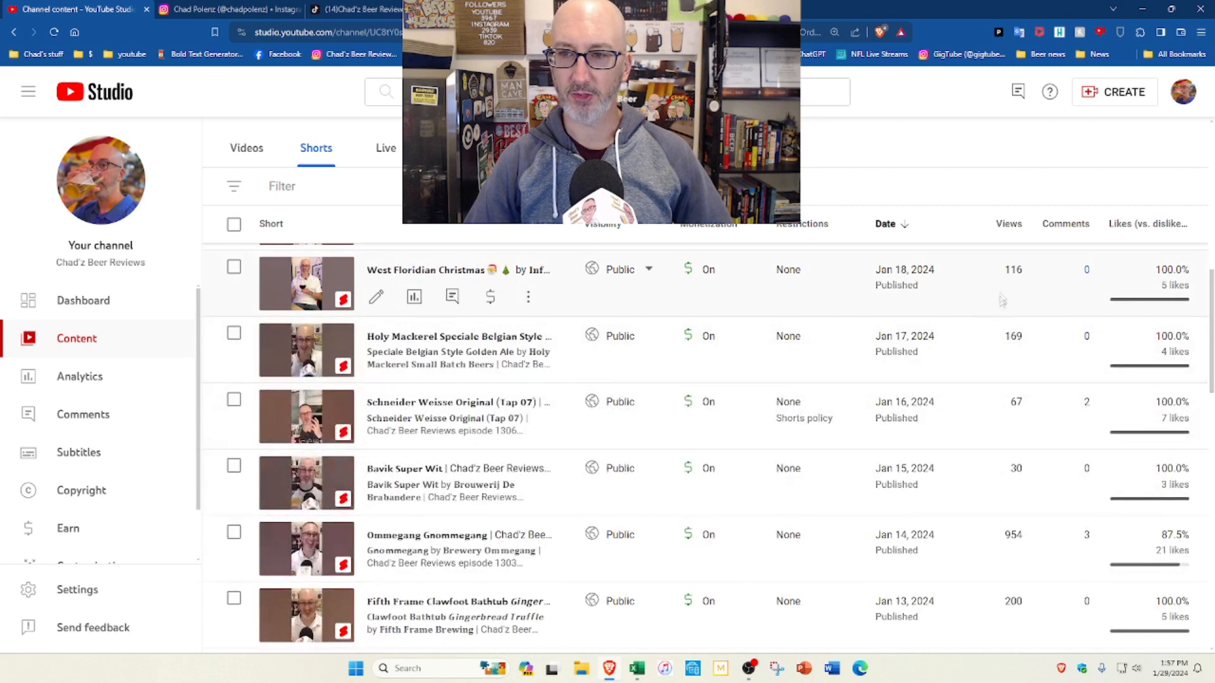
scroll(994, 373, down, 3)
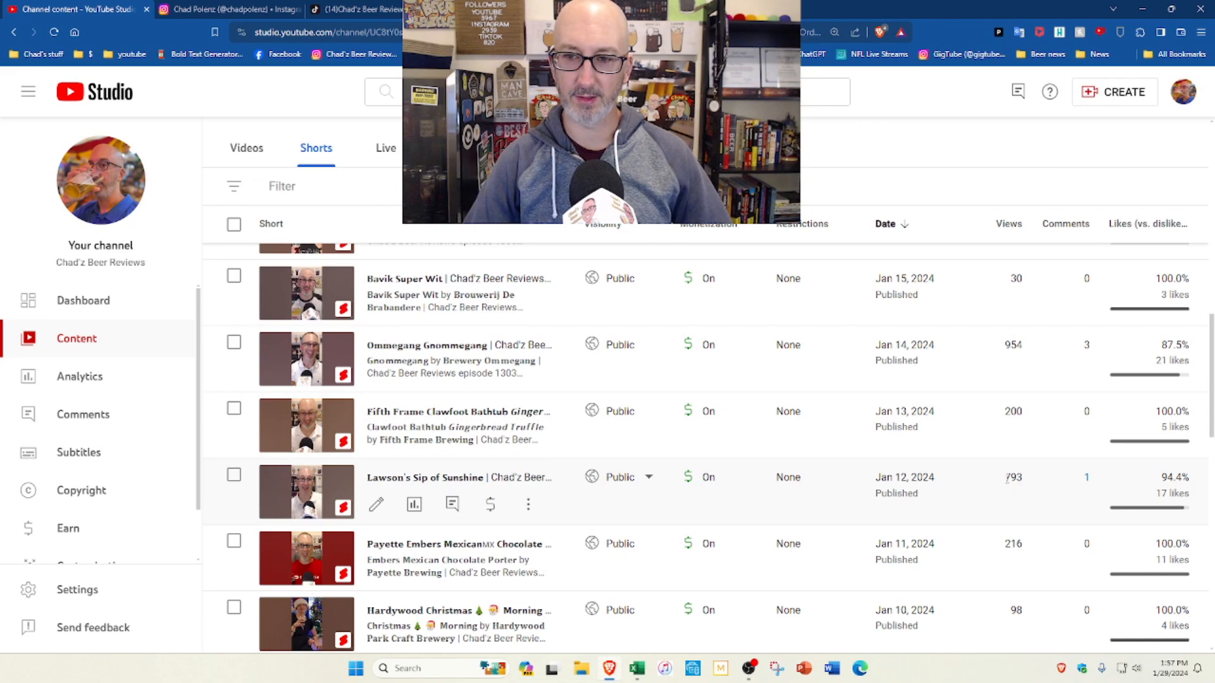
scroll(1006, 431, down, 1)
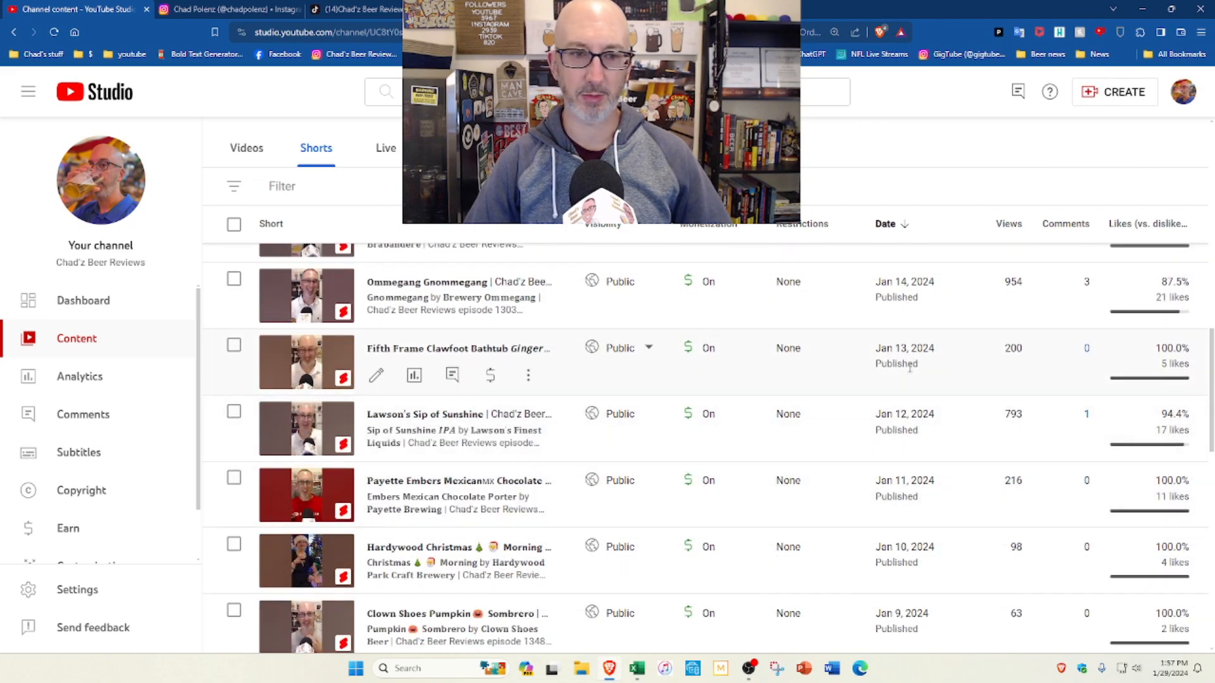
scroll(911, 366, up, 15)
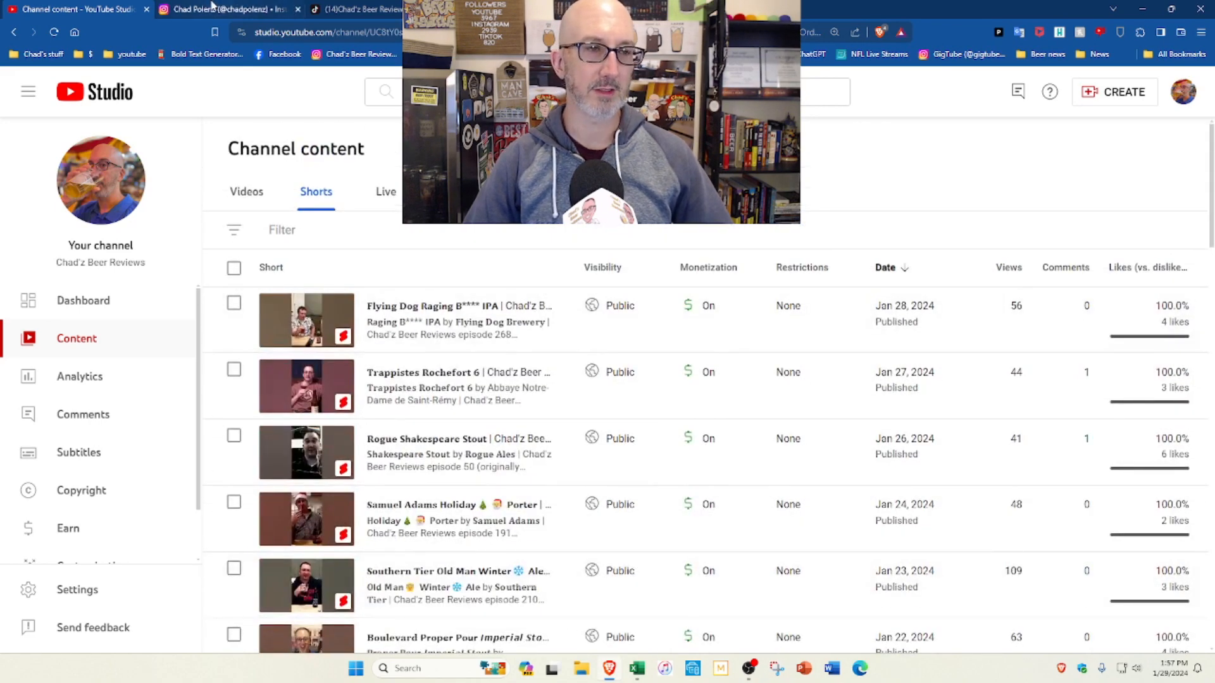
click(212, 8)
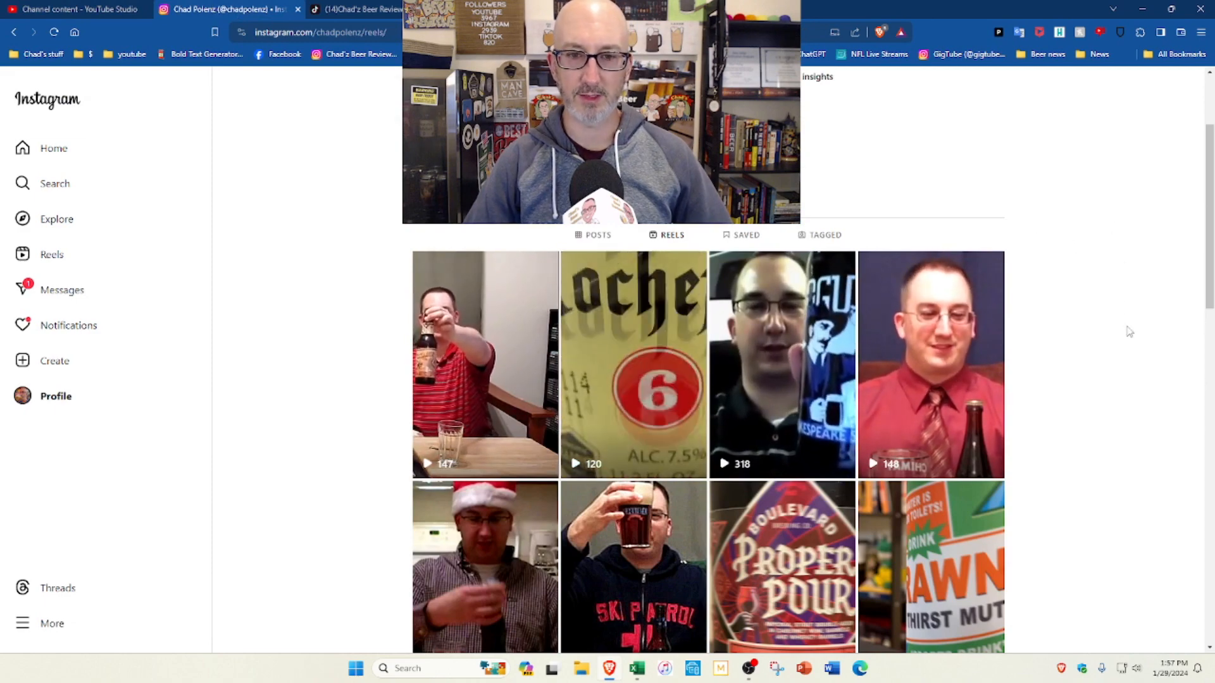
Step: Examine the play counts of the Instagram profile's Reels, from the newest down to the older ones
scroll(1128, 328, down, 2)
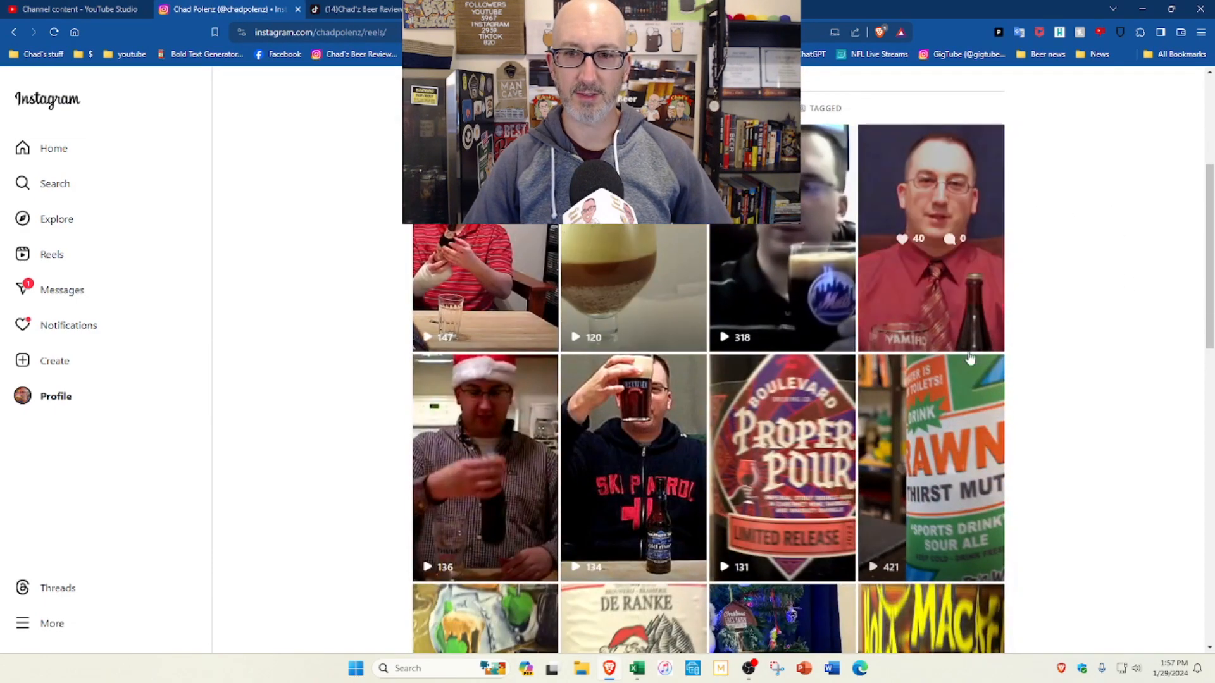
scroll(970, 360, down, 2)
scroll(802, 489, down, 2)
scroll(802, 489, down, 4)
scroll(1009, 400, down, 3)
scroll(1009, 400, down, 7)
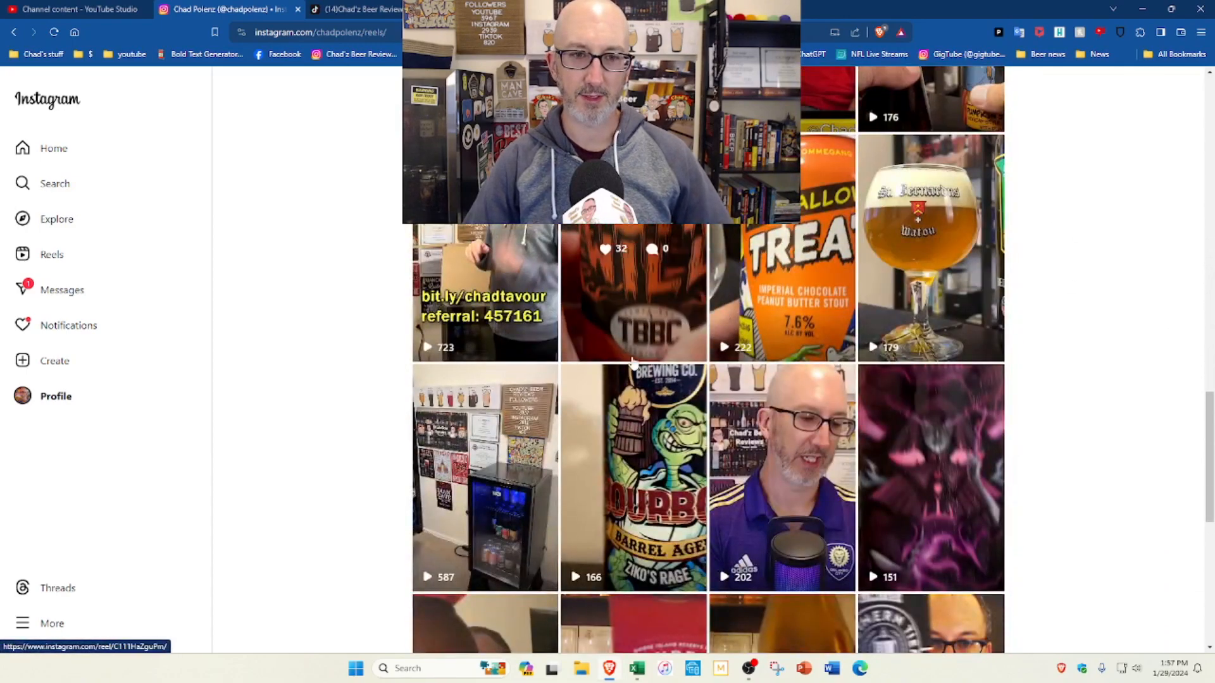
scroll(633, 360, down, 2)
scroll(475, 256, up, 3)
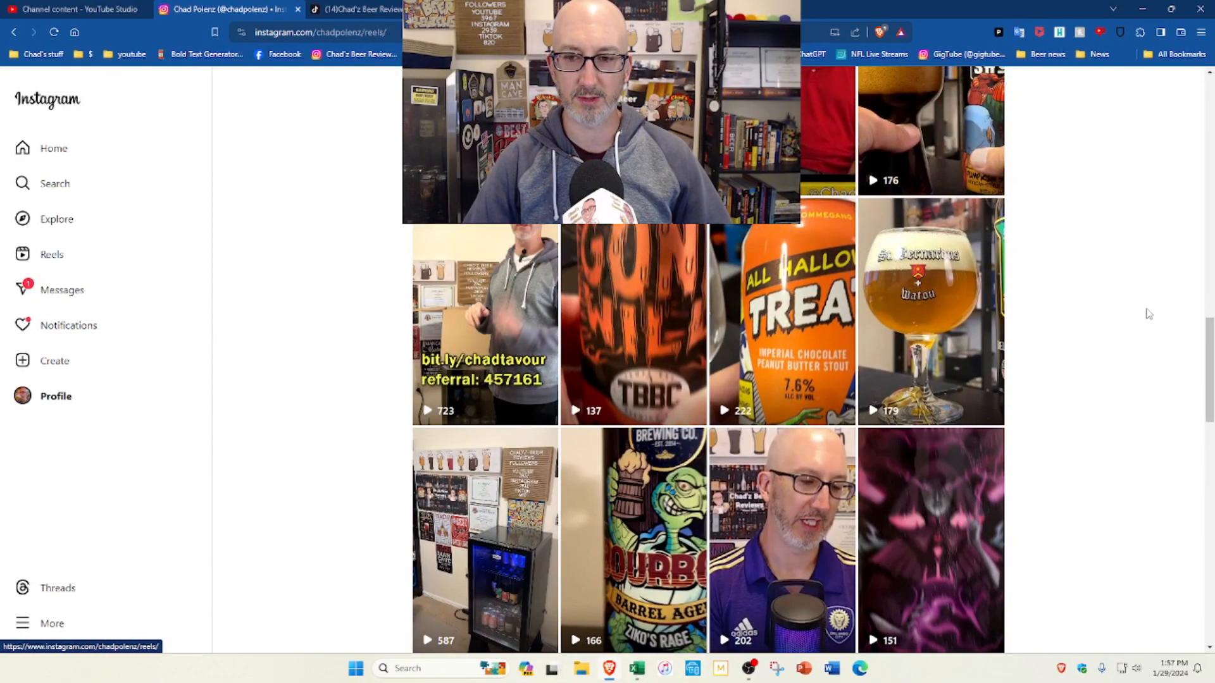
scroll(1118, 340, up, 15)
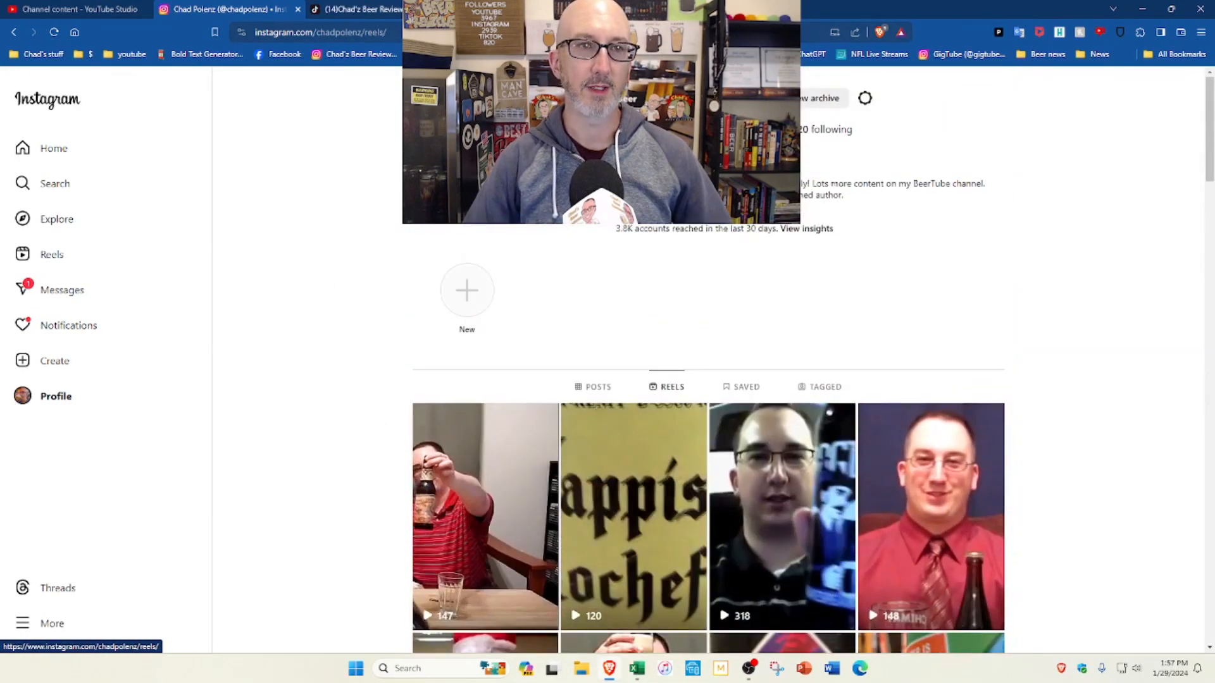
Step: Switch to the TikTok profile and examine the view counts of its published videos
key(ctrl+Tab)
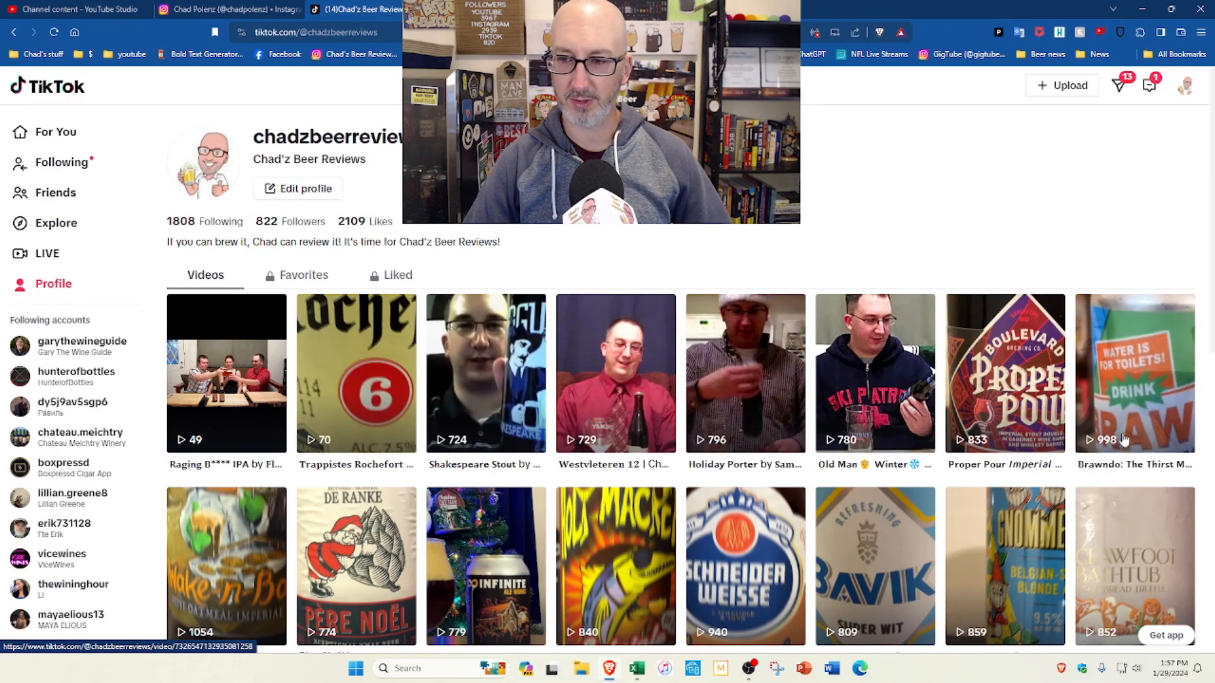
scroll(189, 349, down, 3)
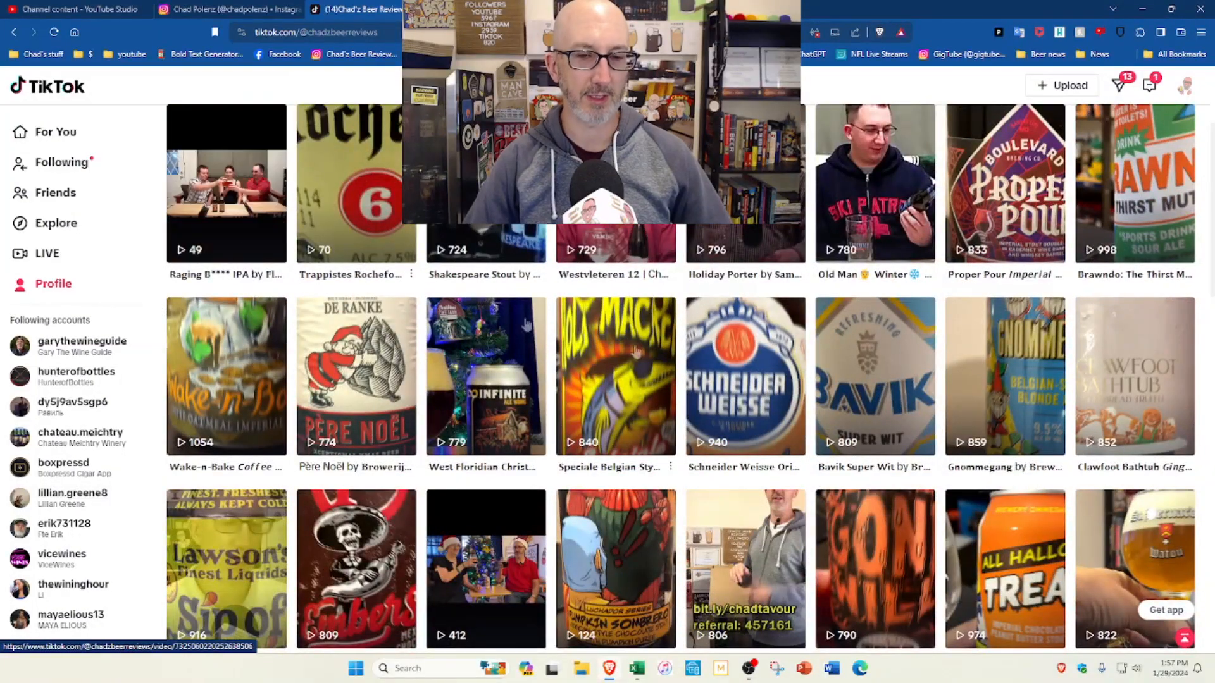
scroll(852, 412, down, 3)
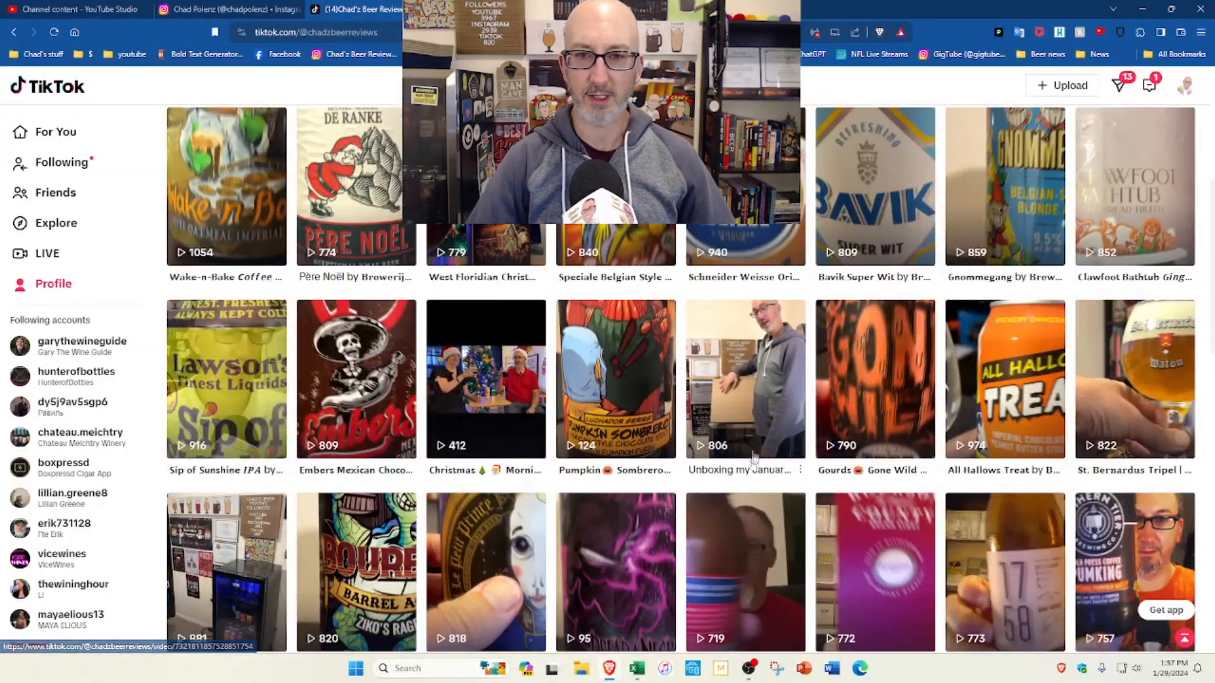
scroll(721, 399, down, 3)
scroll(436, 304, down, 2)
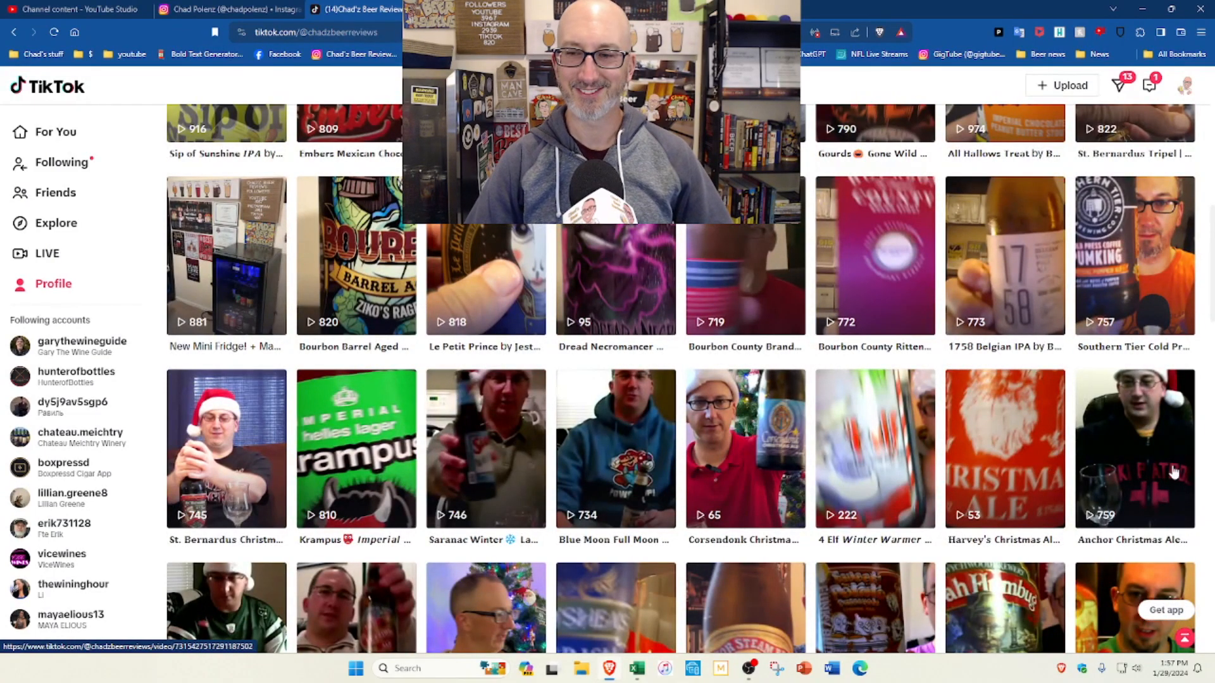
scroll(1174, 471, down, 6)
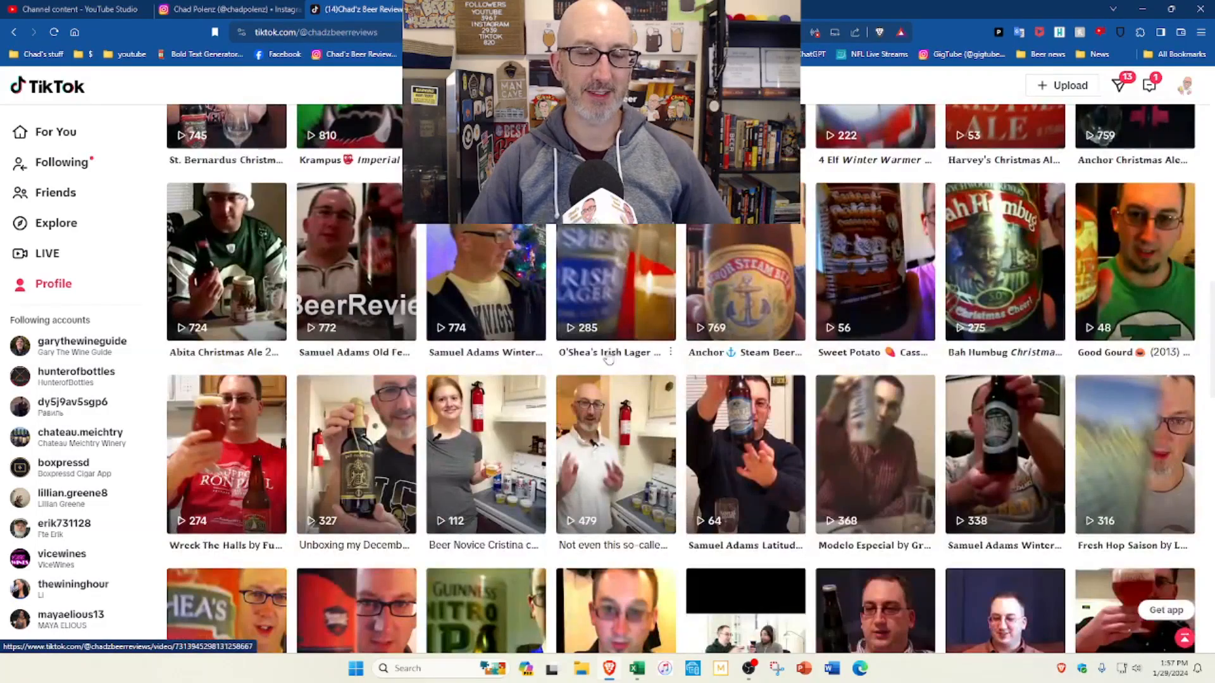
scroll(609, 358, up, 10)
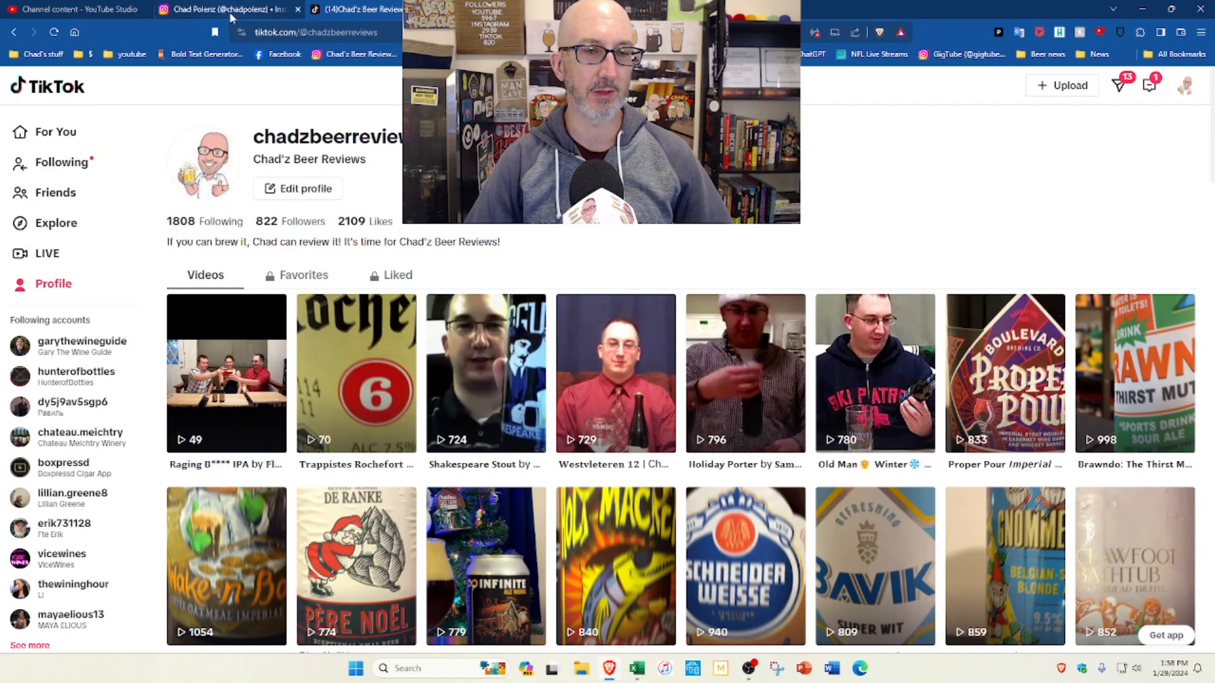
Step: Return to YouTube Studio by way of the Instagram profile and open the channel dashboard
click(231, 15)
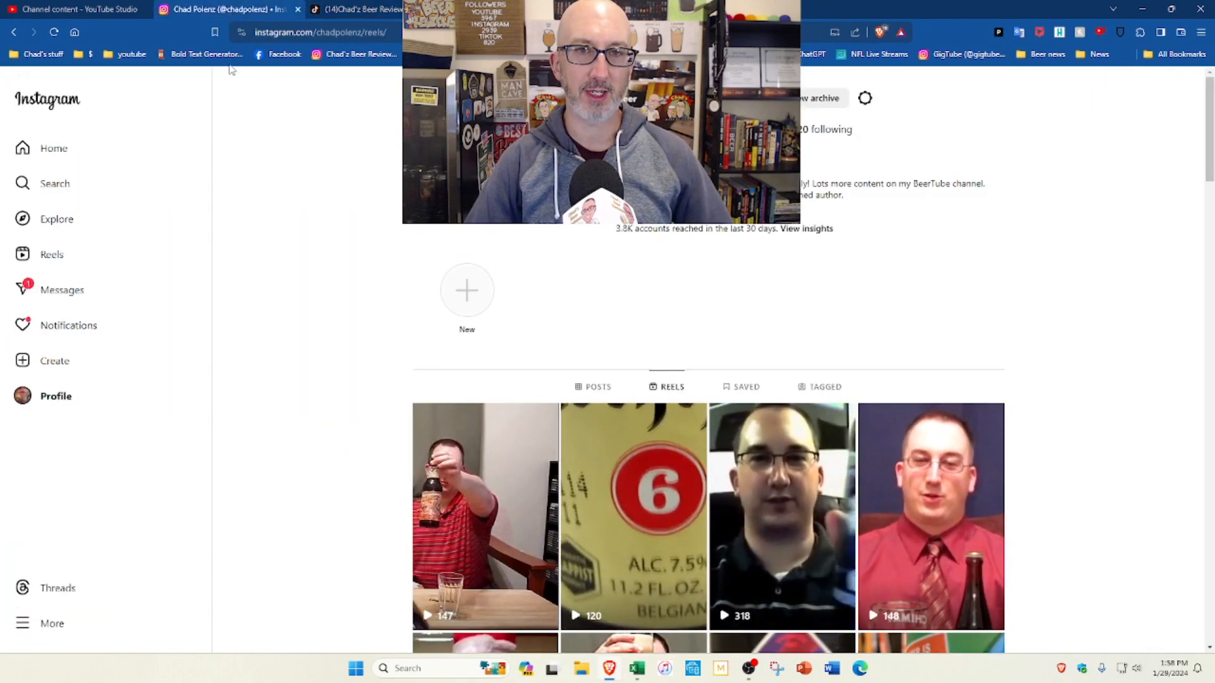
click(93, 7)
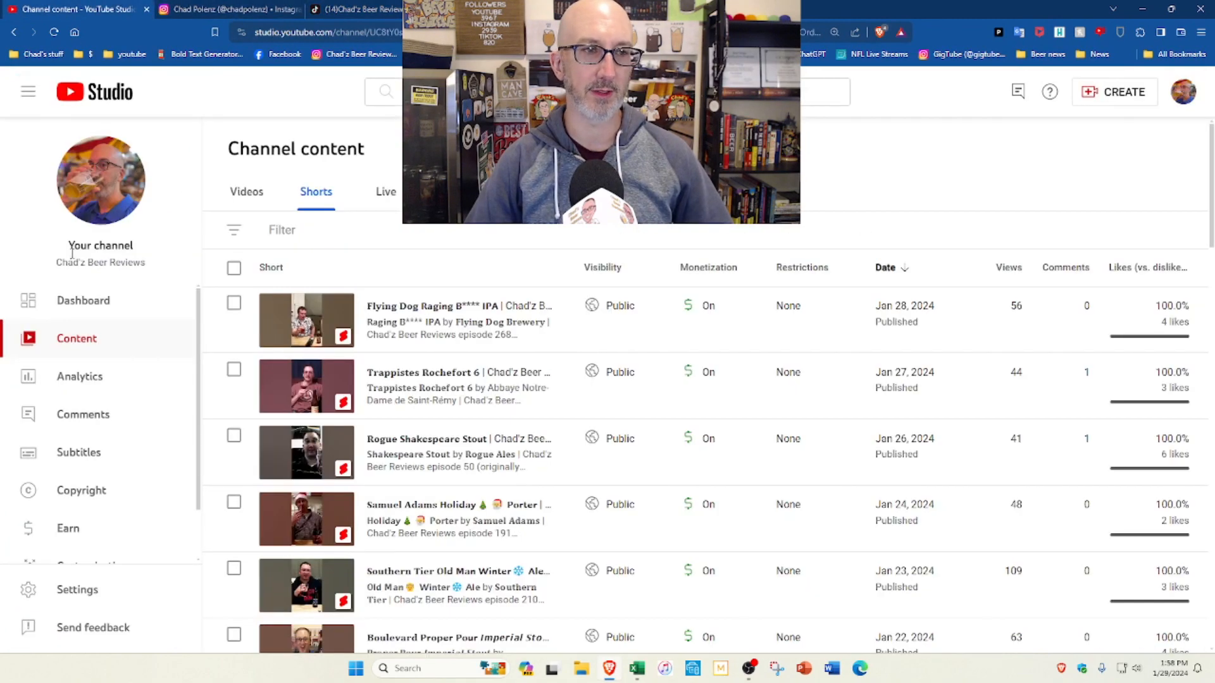
click(72, 298)
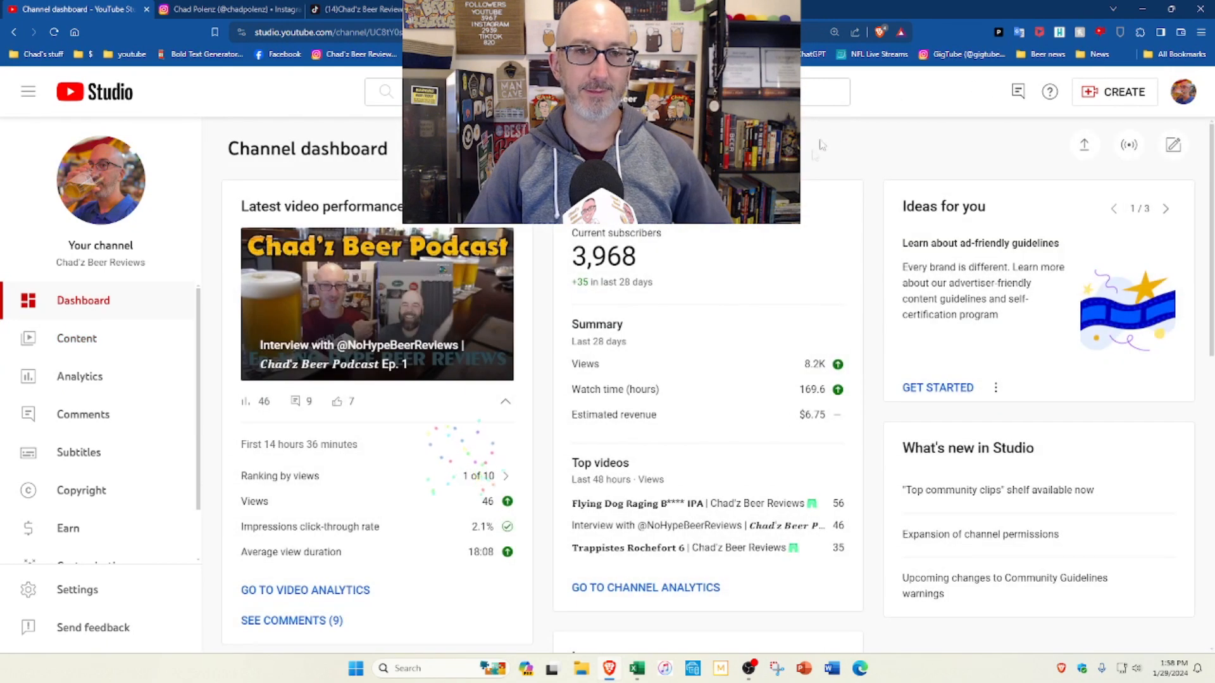